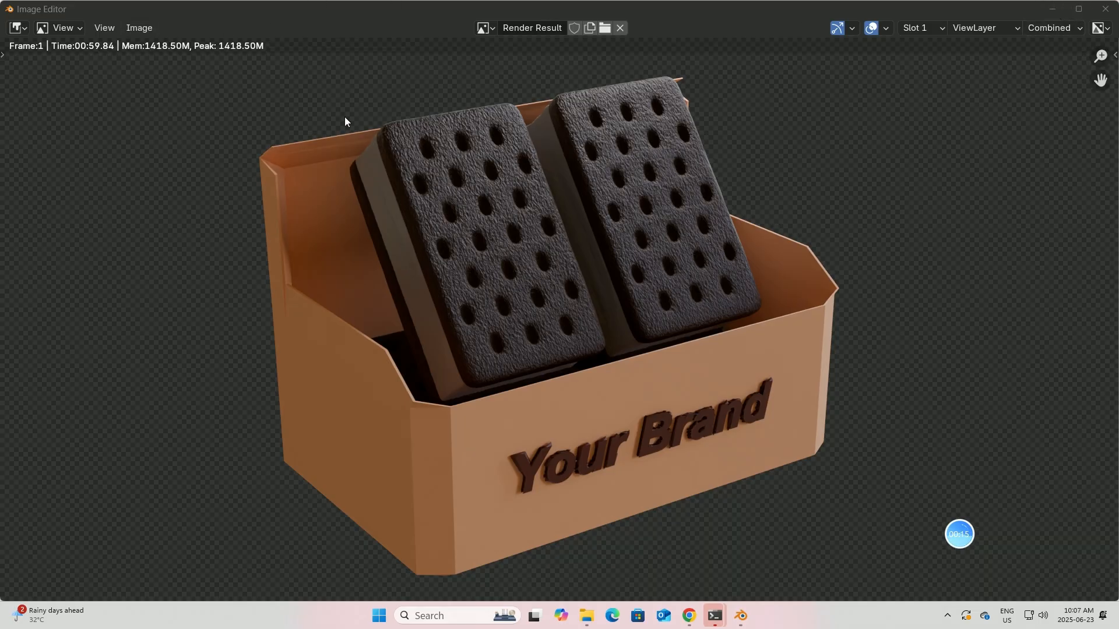
{"action": "left_click", "coordinate": [139, 27]}
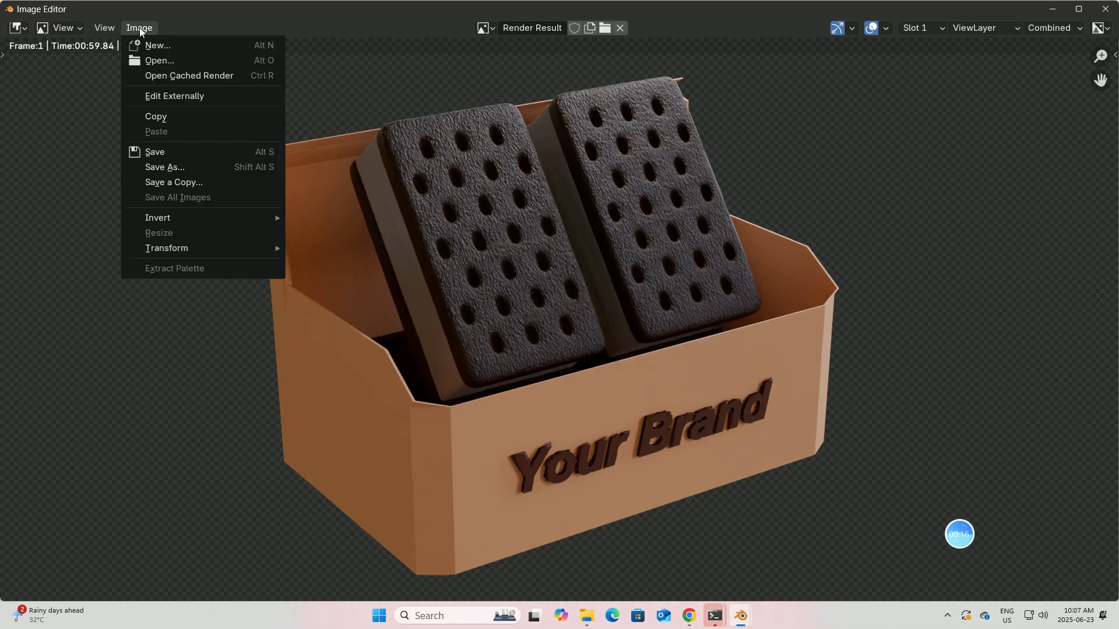
{"action": "left_click", "coordinate": [155, 152]}
{"action": "left_click", "coordinate": [927, 183]}
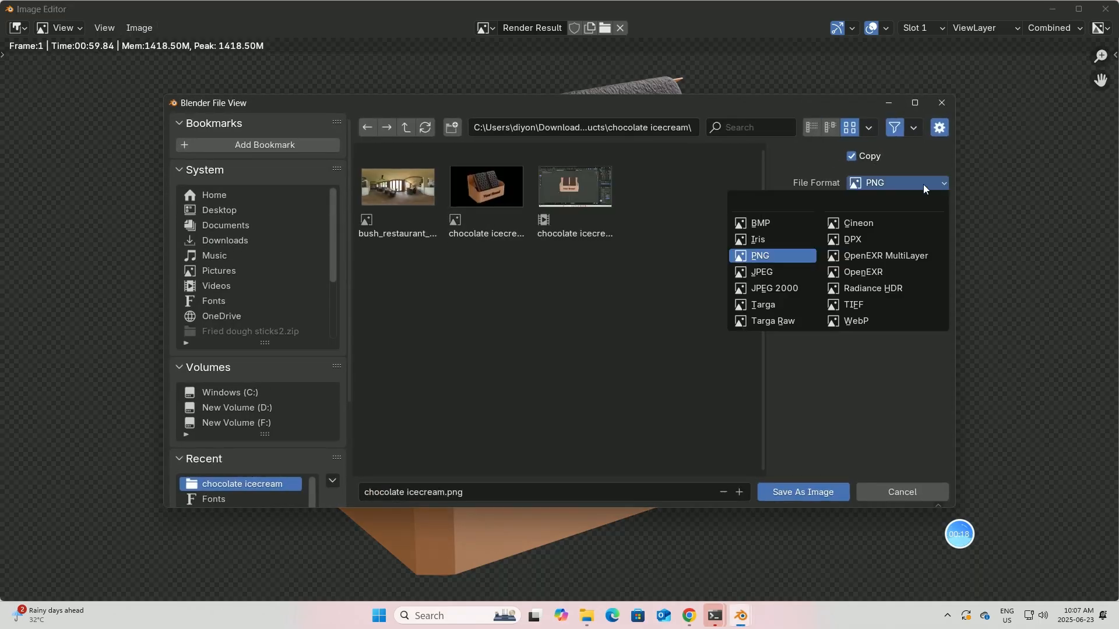
{"action": "left_click", "coordinate": [760, 272]}
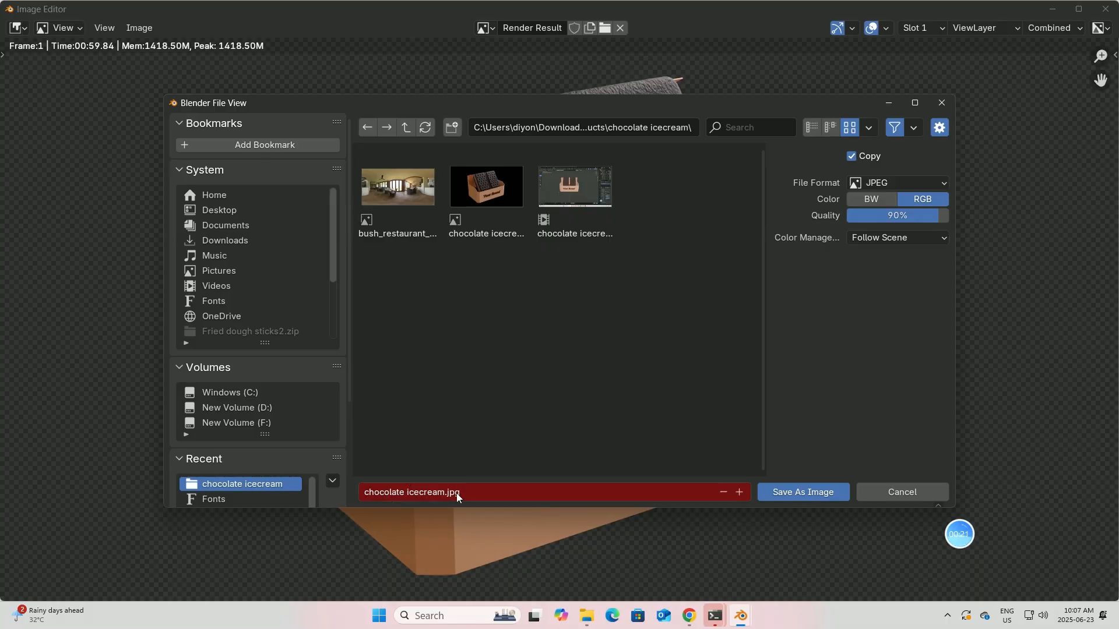
{"action": "left_click", "coordinate": [942, 103]}
Close the render result window and save the chocolate icecream4.5 project in Blender
{"action": "left_click", "coordinate": [1106, 10]}
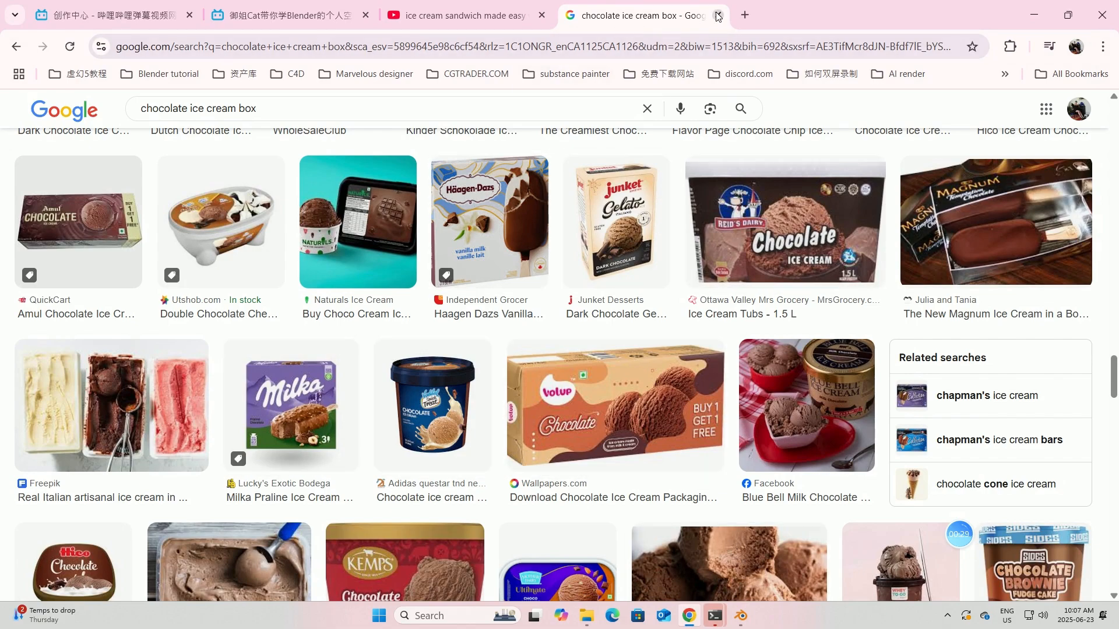
{"action": "mouse_move", "coordinate": [740, 615]}
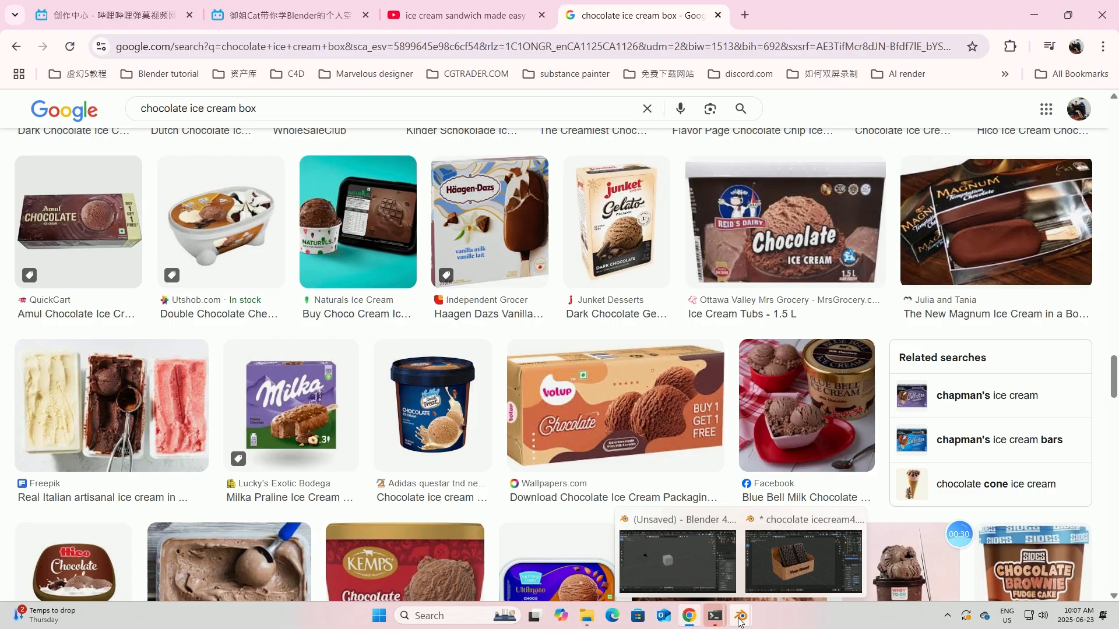
{"action": "left_click", "coordinate": [801, 591]}
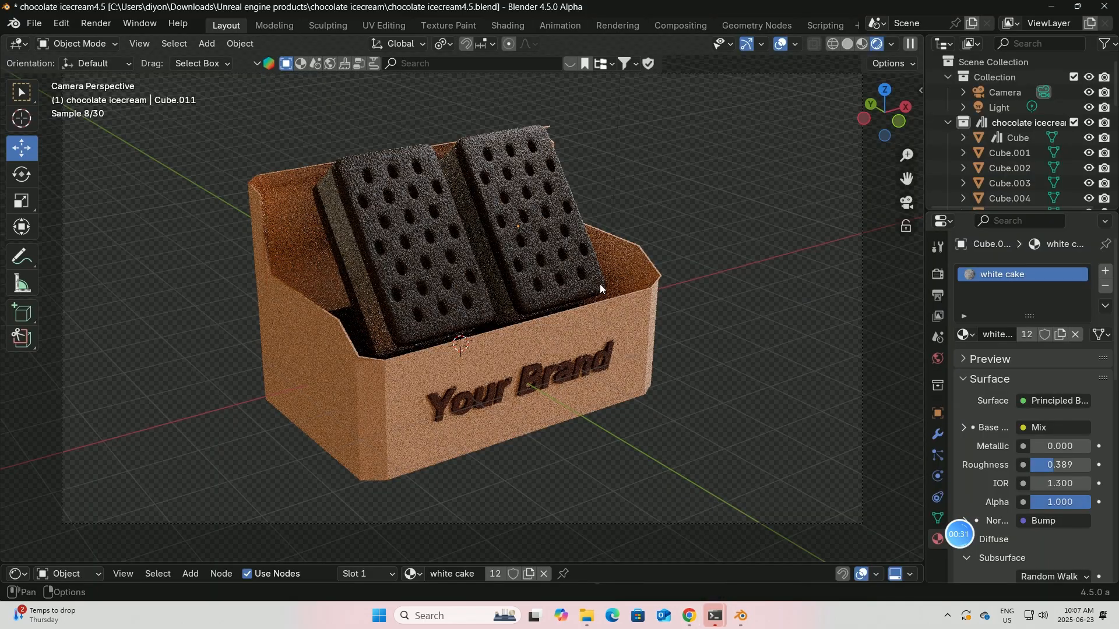
{"action": "left_click", "coordinate": [34, 23]}
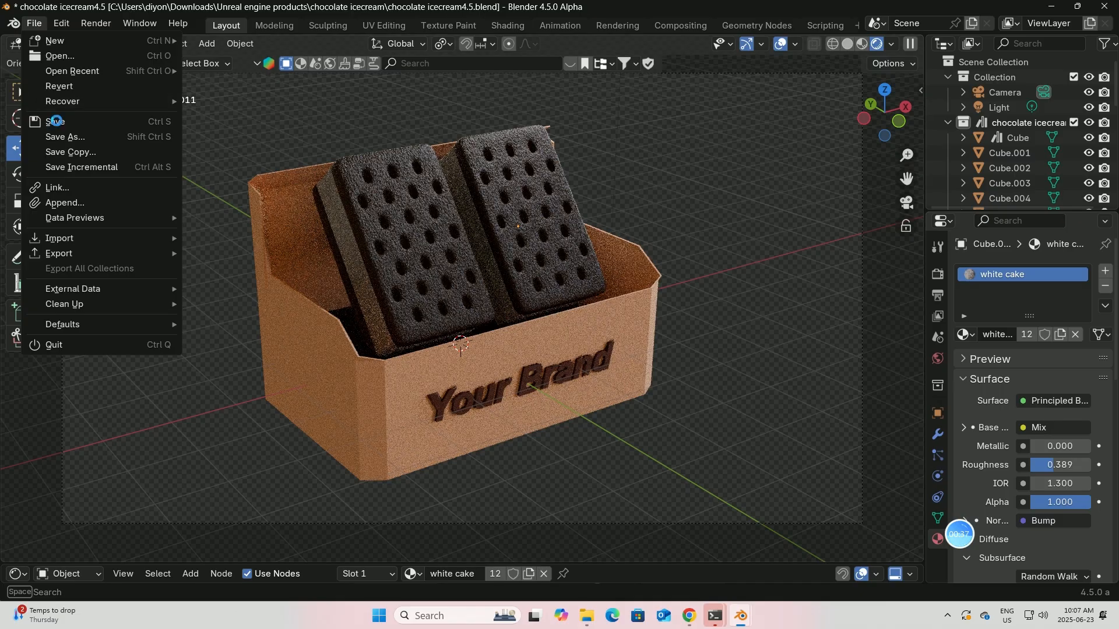
{"action": "left_click", "coordinate": [56, 121]}
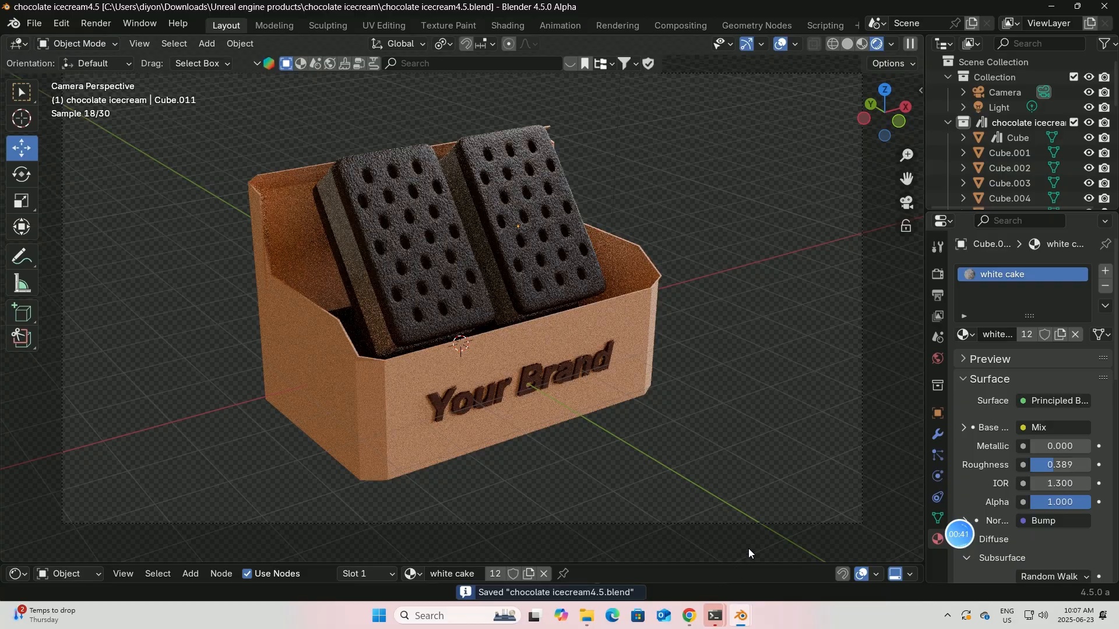
Clear the open windows from the desktop and launch blender.exe from the blender-4.5.0-alpha folder
{"action": "left_click", "coordinate": [1048, 7]}
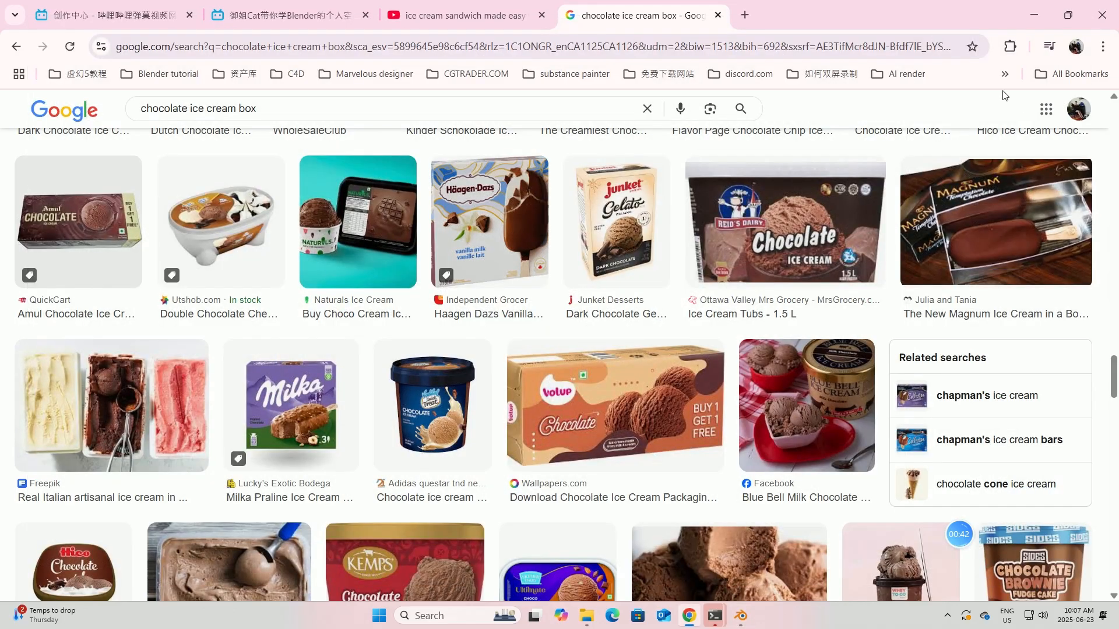
{"action": "left_click", "coordinate": [1038, 16]}
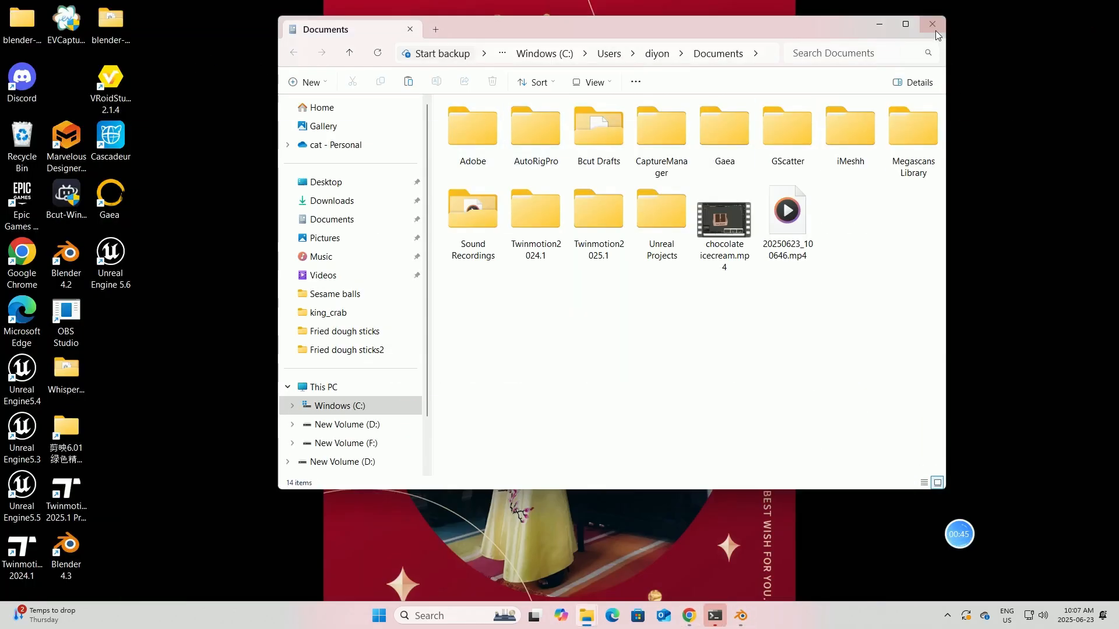
{"action": "left_click", "coordinate": [880, 26]}
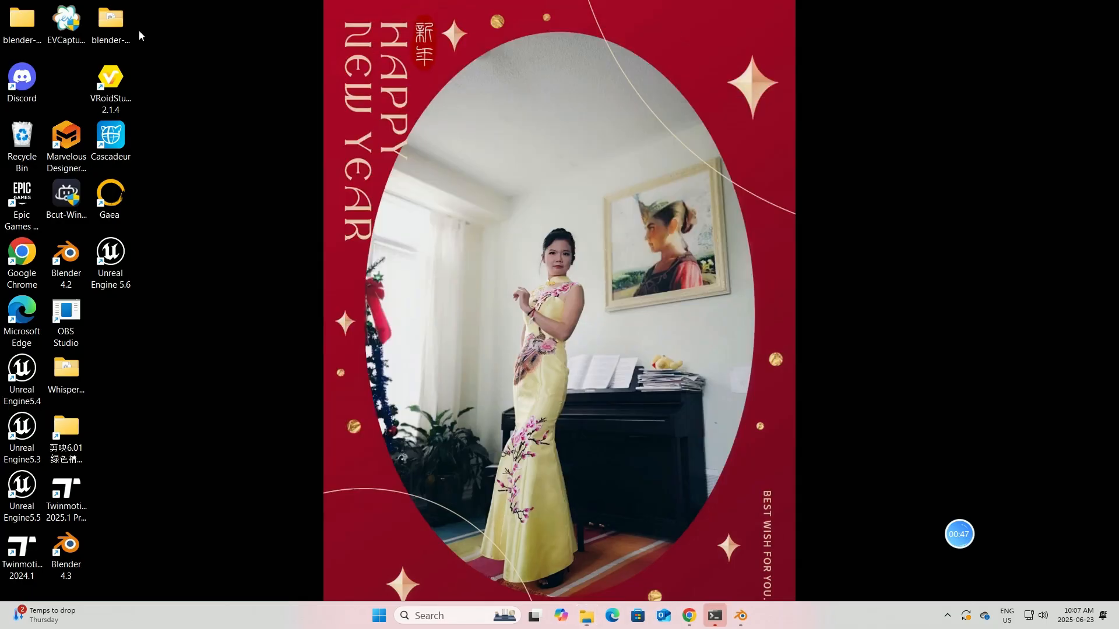
{"action": "double_click", "coordinate": [108, 29]}
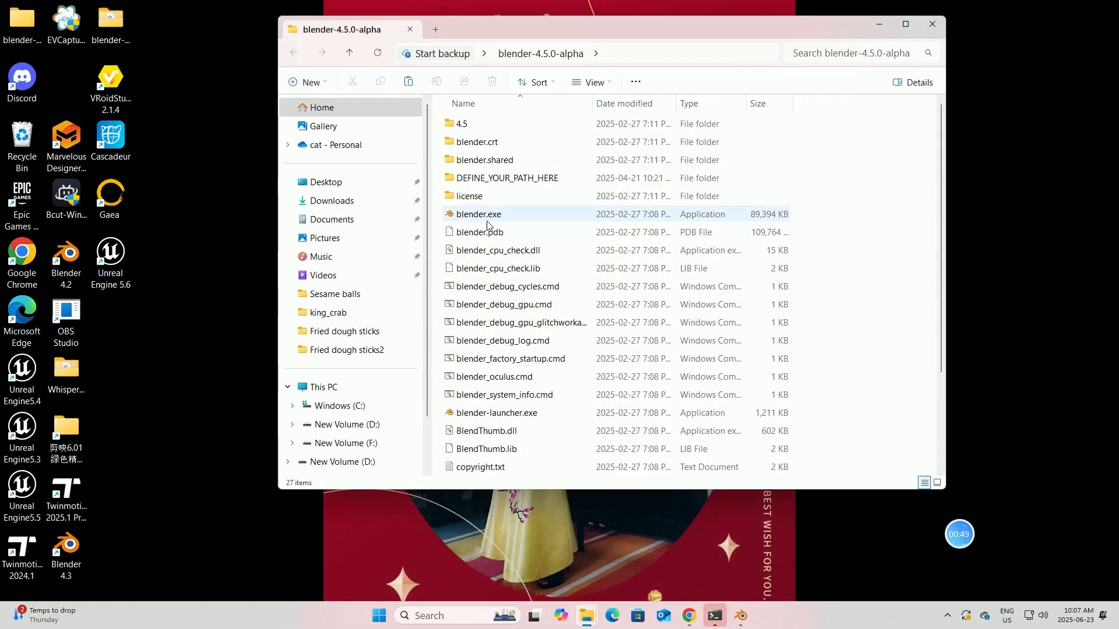
{"action": "double_click", "coordinate": [487, 214]}
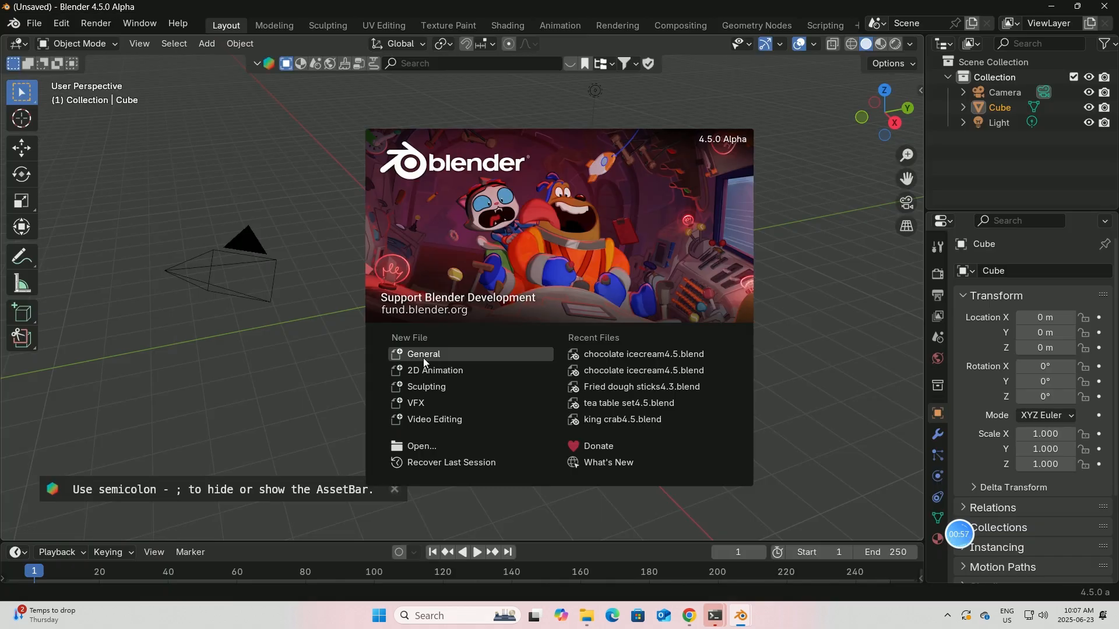
Start a new General file and delete the default cube
{"action": "left_click", "coordinate": [423, 357]}
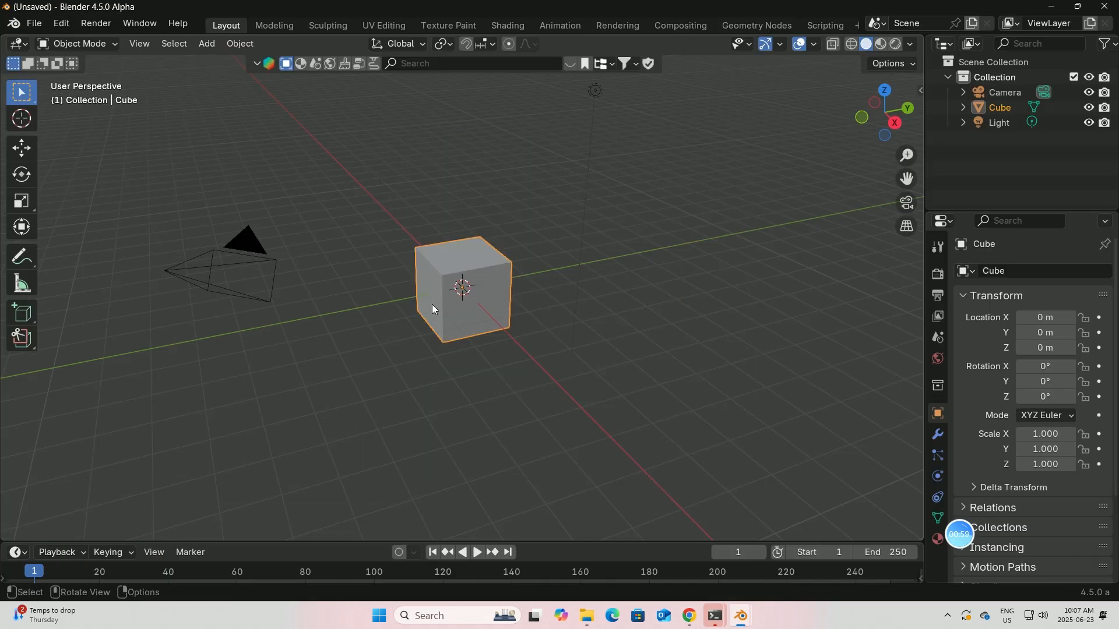
{"action": "middle_click_drag", "start_coordinate": [433, 305], "coordinate": [411, 300]}
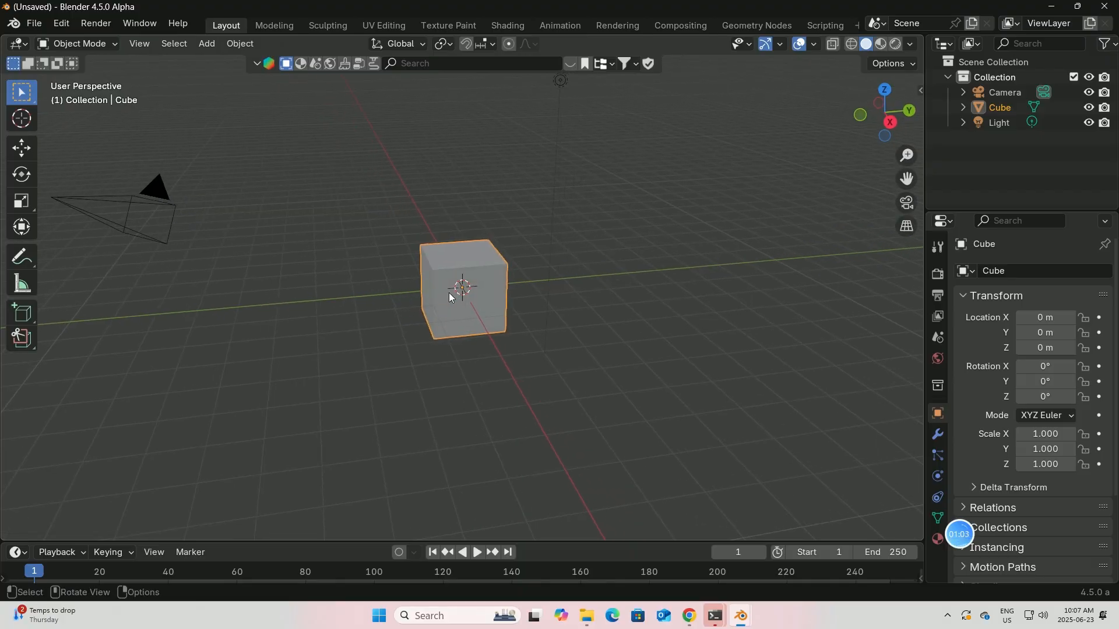
{"action": "key", "text": "x"}
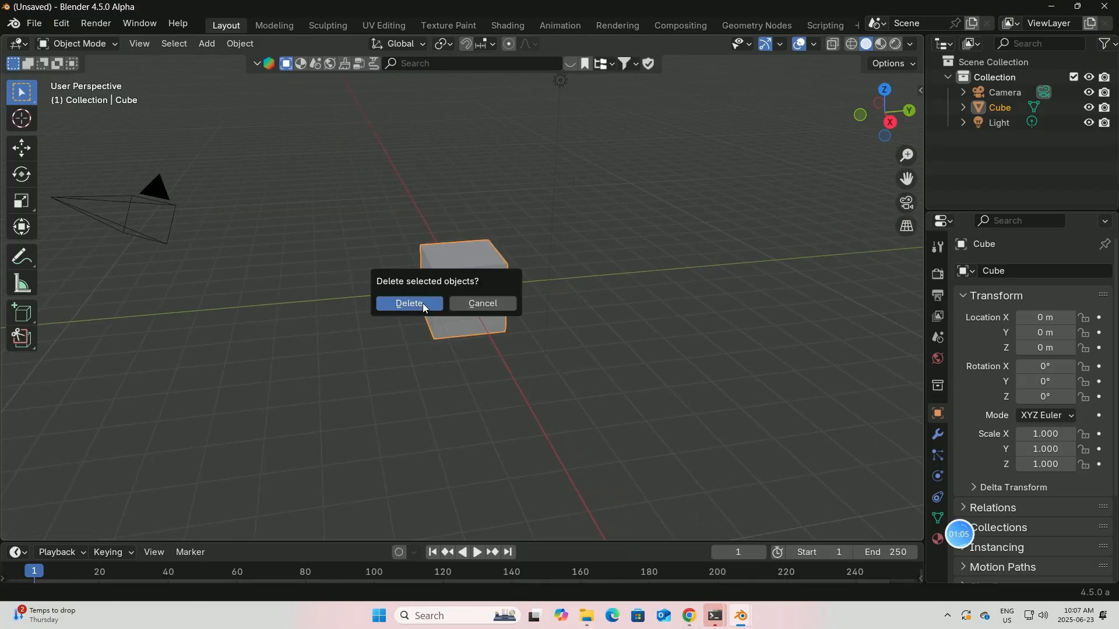
{"action": "left_click", "coordinate": [422, 303]}
Add a mesh plane at the origin and set its Y scale to 1.7 in top view
{"action": "left_click", "coordinate": [207, 44]}
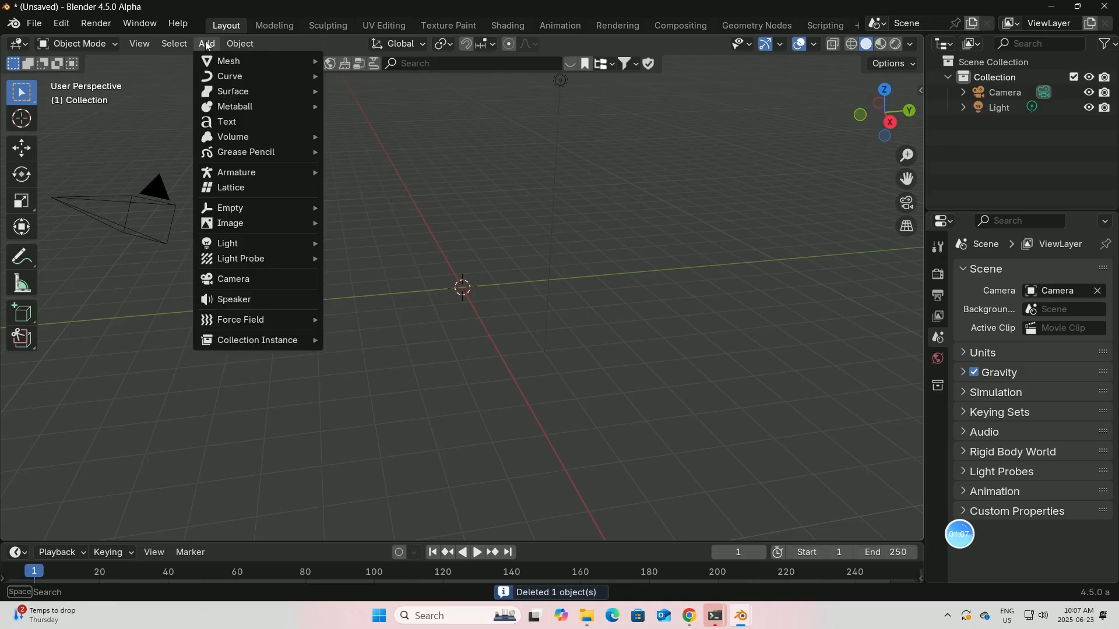
{"action": "mouse_move", "coordinate": [224, 62]}
{"action": "left_click", "coordinate": [358, 61]}
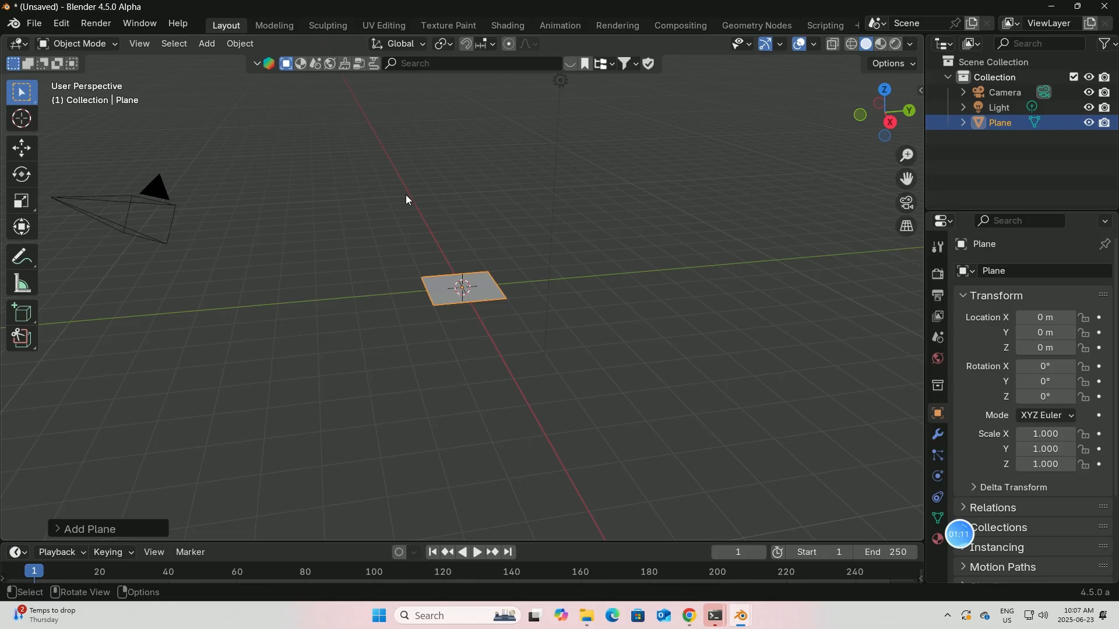
{"action": "key", "text": "KP_7"}
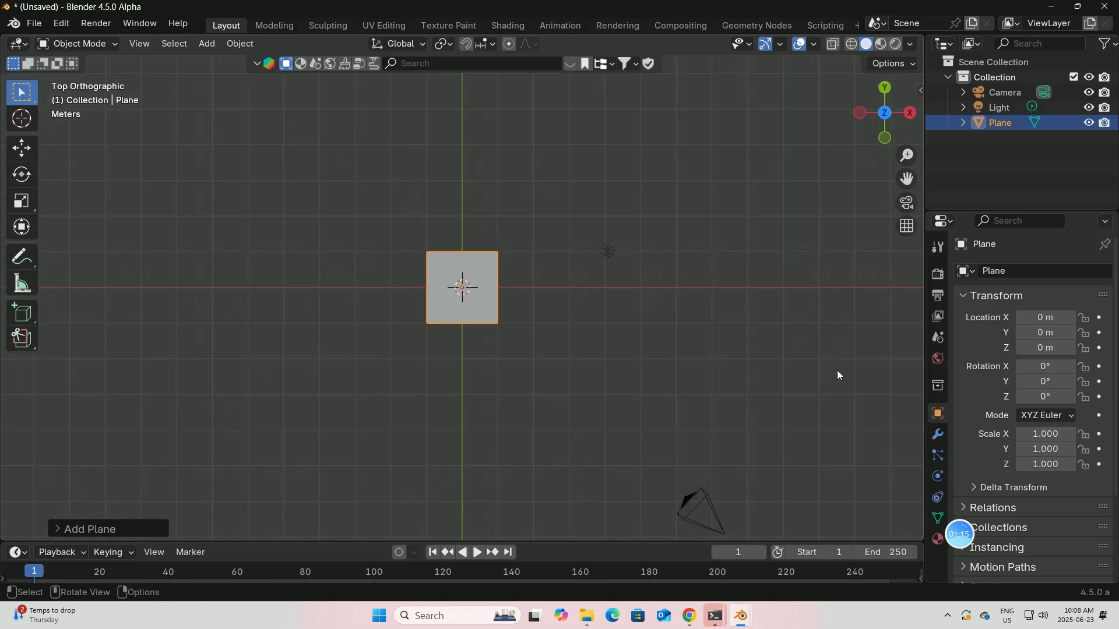
{"action": "left_click", "coordinate": [1046, 449]}
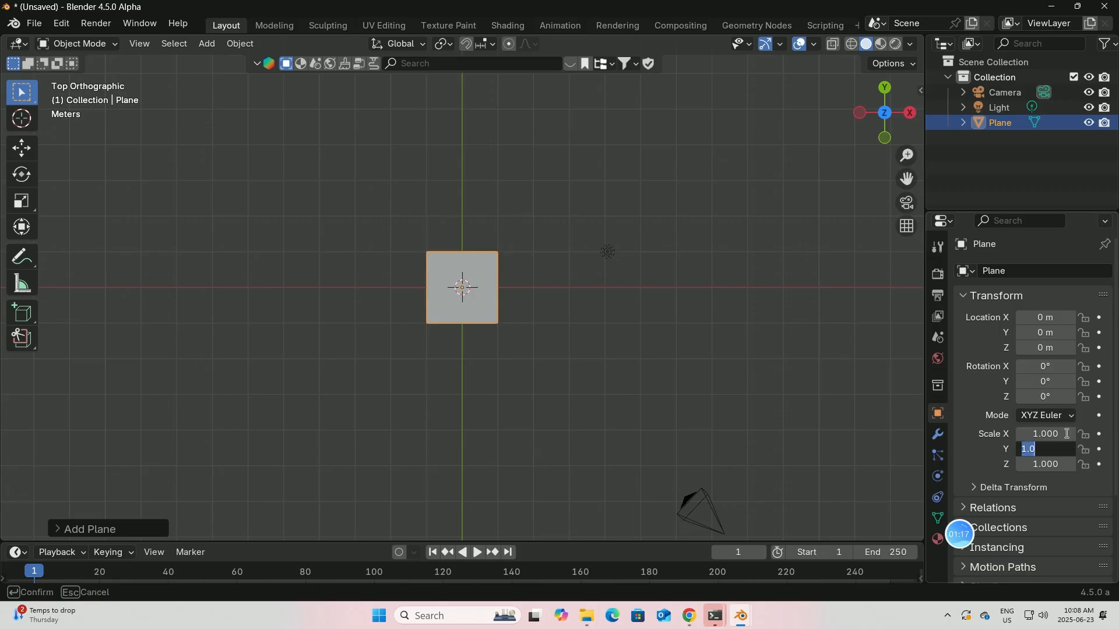
{"action": "type", "text": "1.7"}
{"action": "key", "text": "Return"}
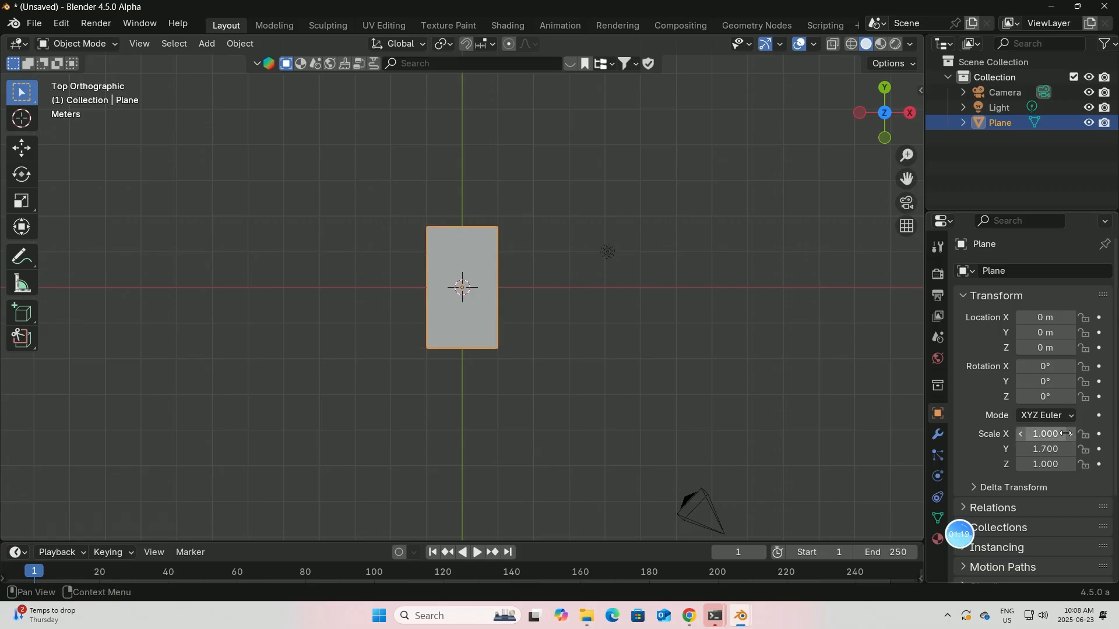
Subdivide the whole plane in Edit Mode with 7 cuts, then return to Object Mode
{"action": "scroll", "coordinate": [600, 346], "scroll_direction": "up", "scroll_amount": 3}
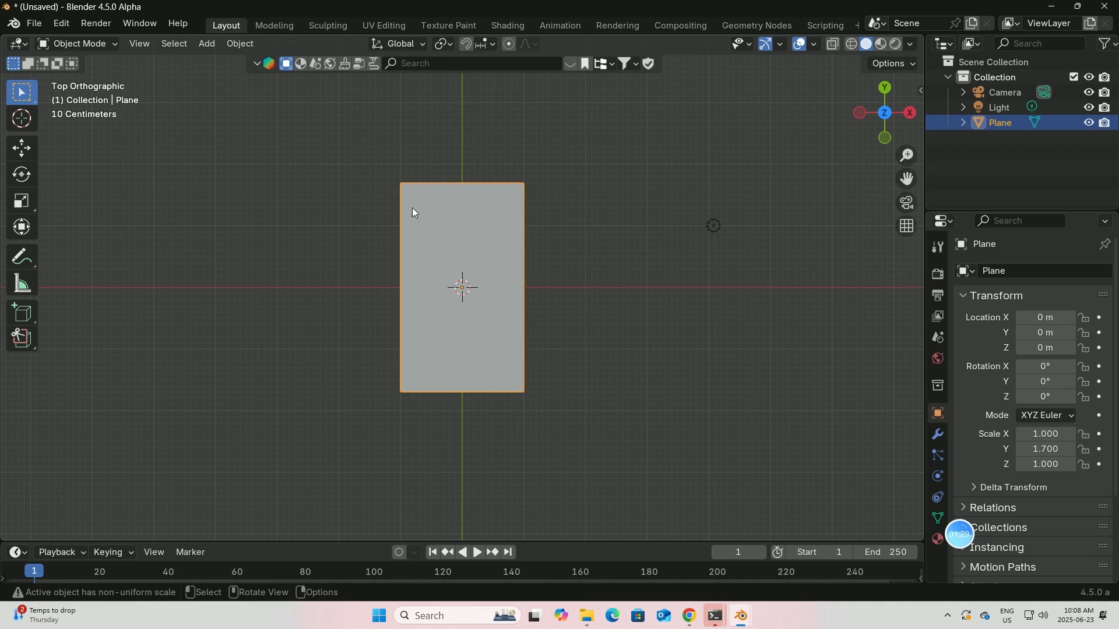
{"action": "left_click", "coordinate": [21, 201]}
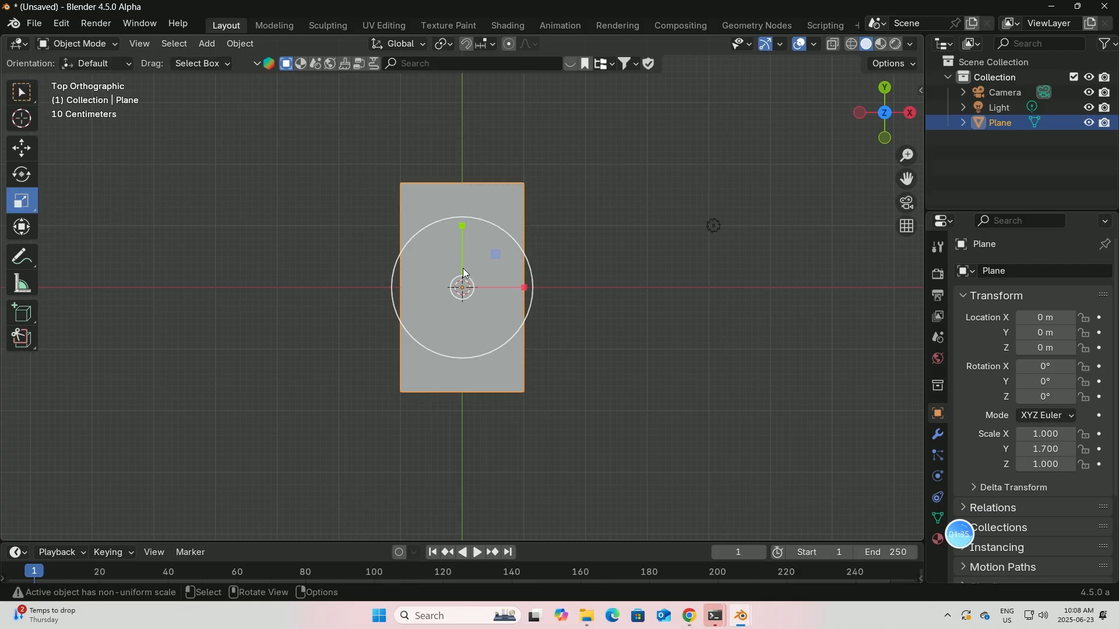
{"action": "left_click", "coordinate": [19, 97]}
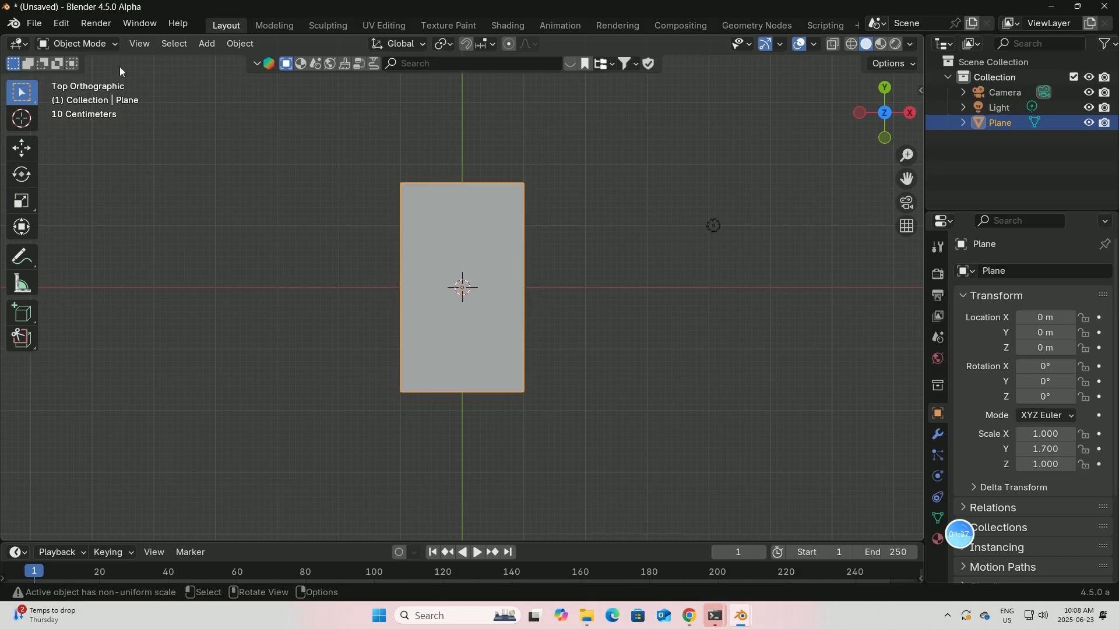
{"action": "left_click", "coordinate": [116, 40]}
{"action": "left_click", "coordinate": [84, 79]}
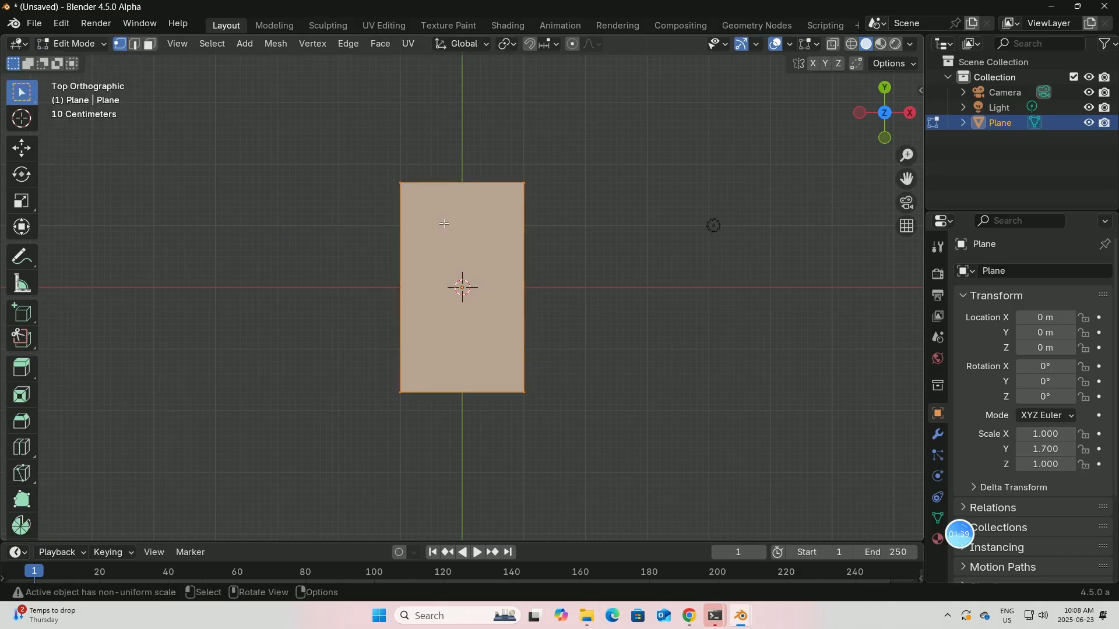
{"action": "right_click", "coordinate": [448, 228]}
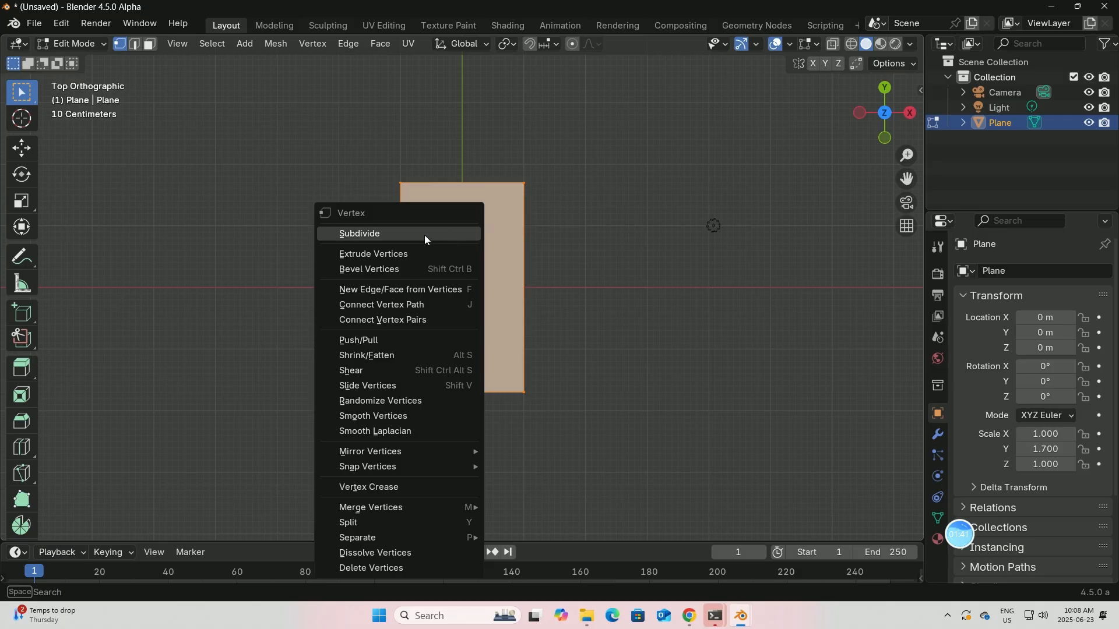
{"action": "left_click", "coordinate": [424, 236]}
{"action": "left_click", "coordinate": [106, 529]}
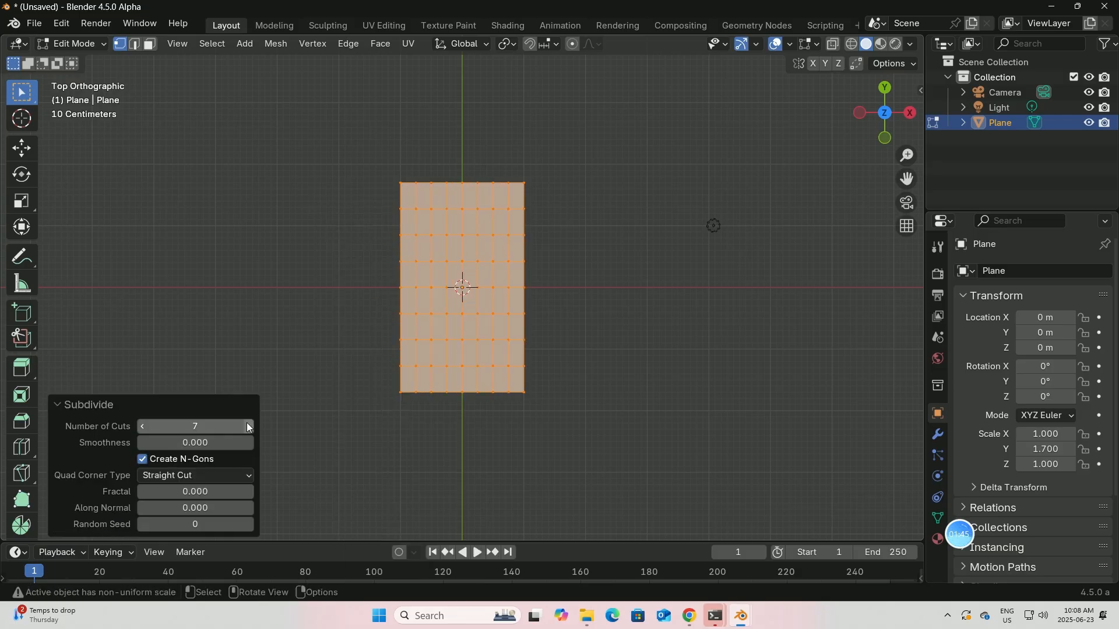
{"action": "left_click", "coordinate": [103, 45]}
{"action": "left_click", "coordinate": [98, 60]}
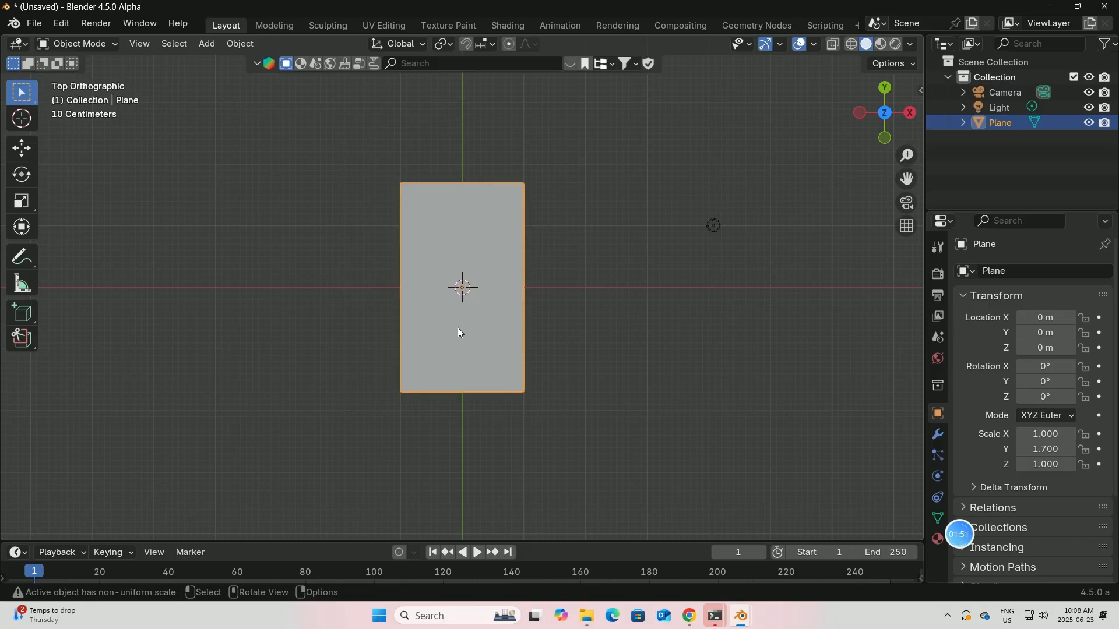
Add a Decimate modifier to the plane, set to Un-Subdivide with 1 iteration
{"action": "left_click", "coordinate": [938, 434]}
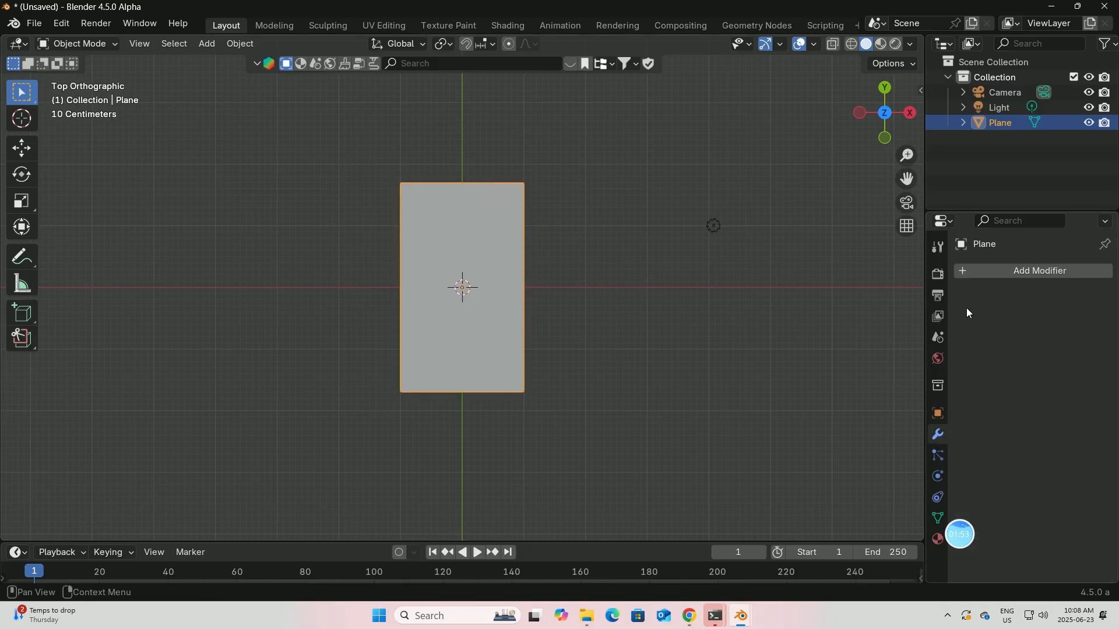
{"action": "left_click", "coordinate": [981, 271]}
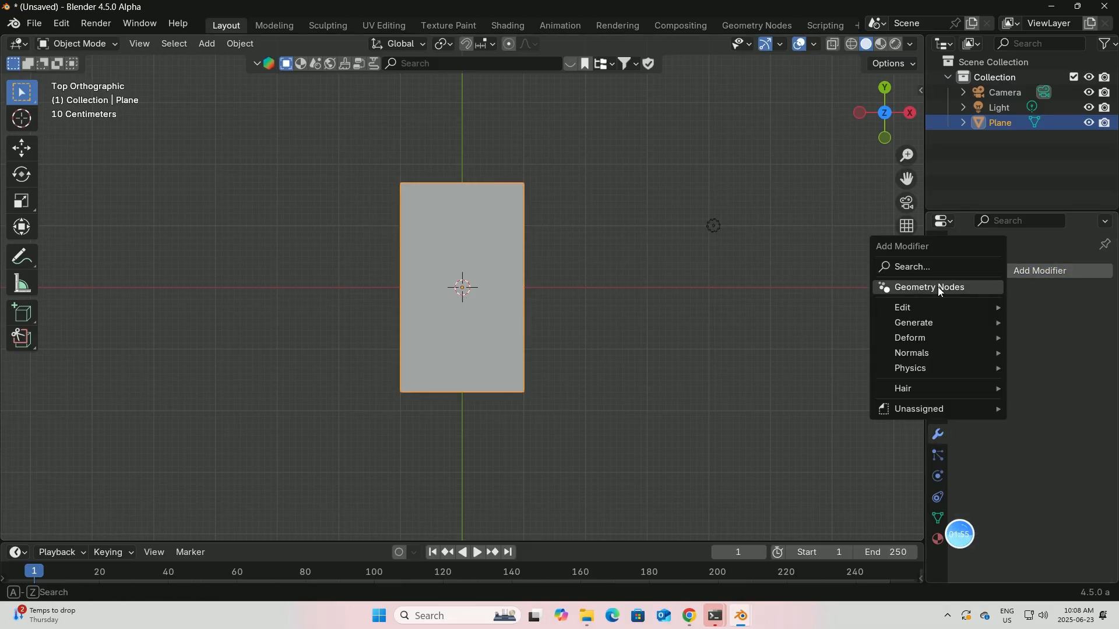
{"action": "mouse_move", "coordinate": [917, 324]}
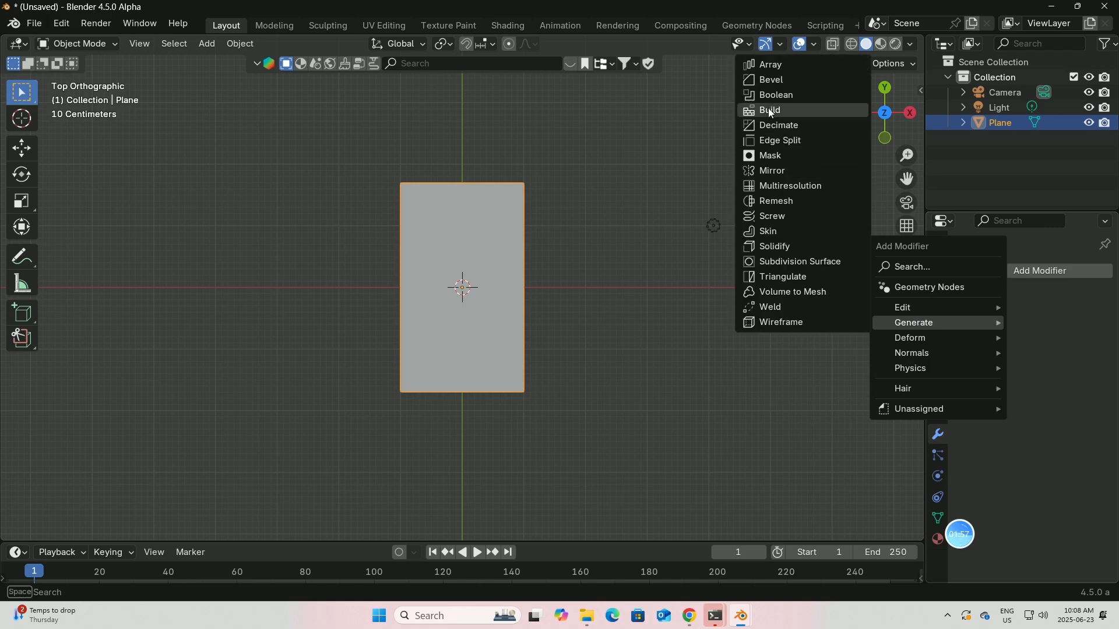
{"action": "left_click", "coordinate": [780, 126]}
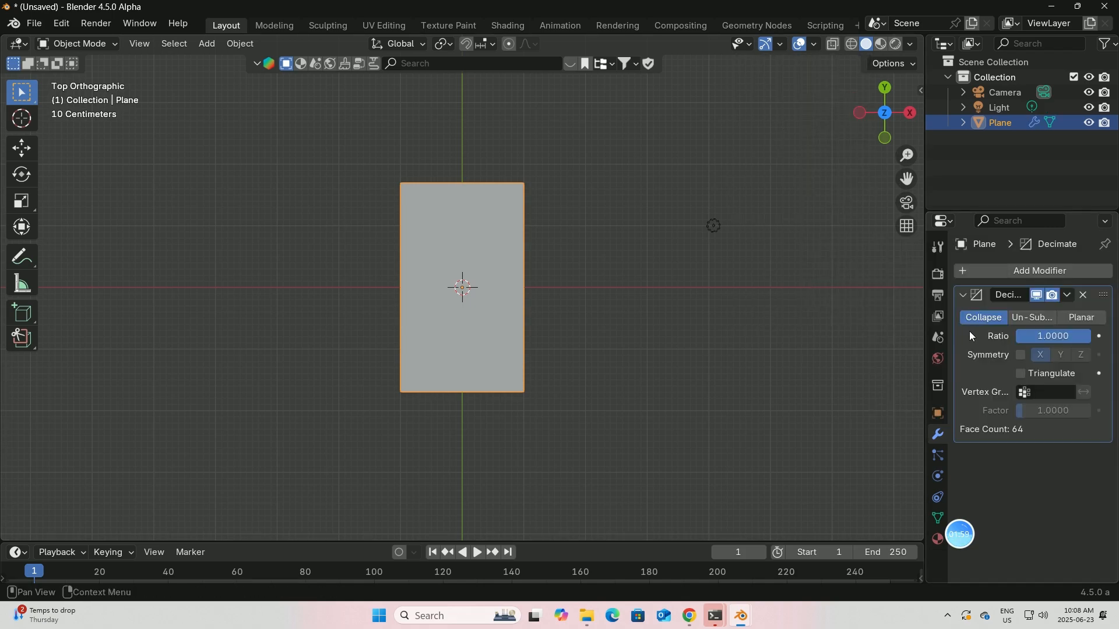
{"action": "left_click", "coordinate": [1031, 318]}
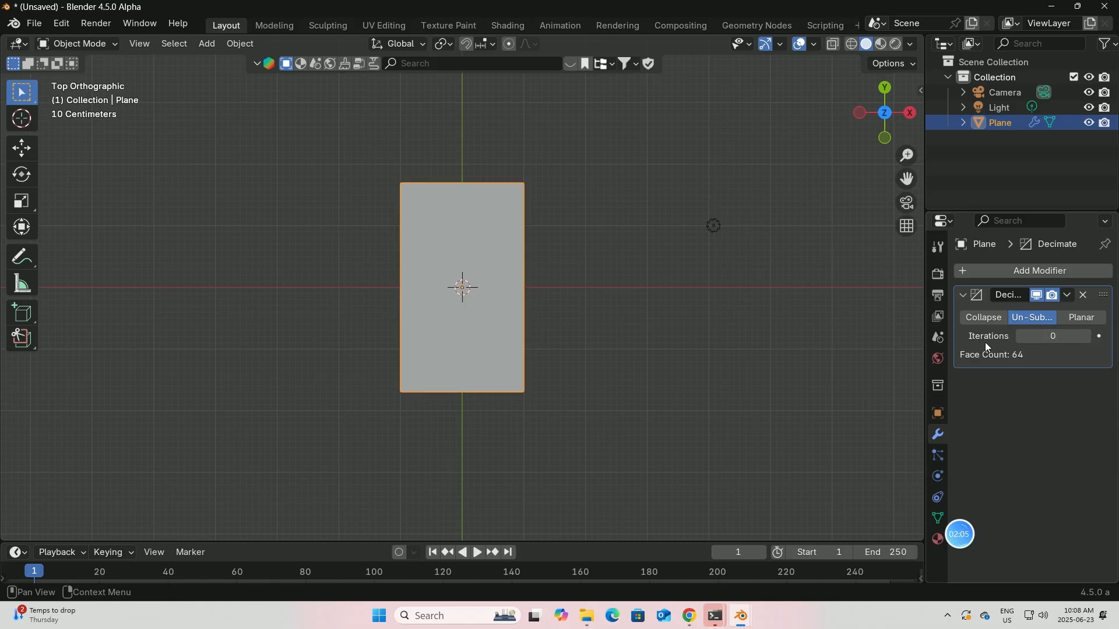
{"action": "left_click", "coordinate": [1086, 337]}
Check the plane's mesh in Edit Mode, return to Object Mode and apply the Decimate modifier
{"action": "scroll", "coordinate": [758, 292], "scroll_direction": "up", "scroll_amount": 2}
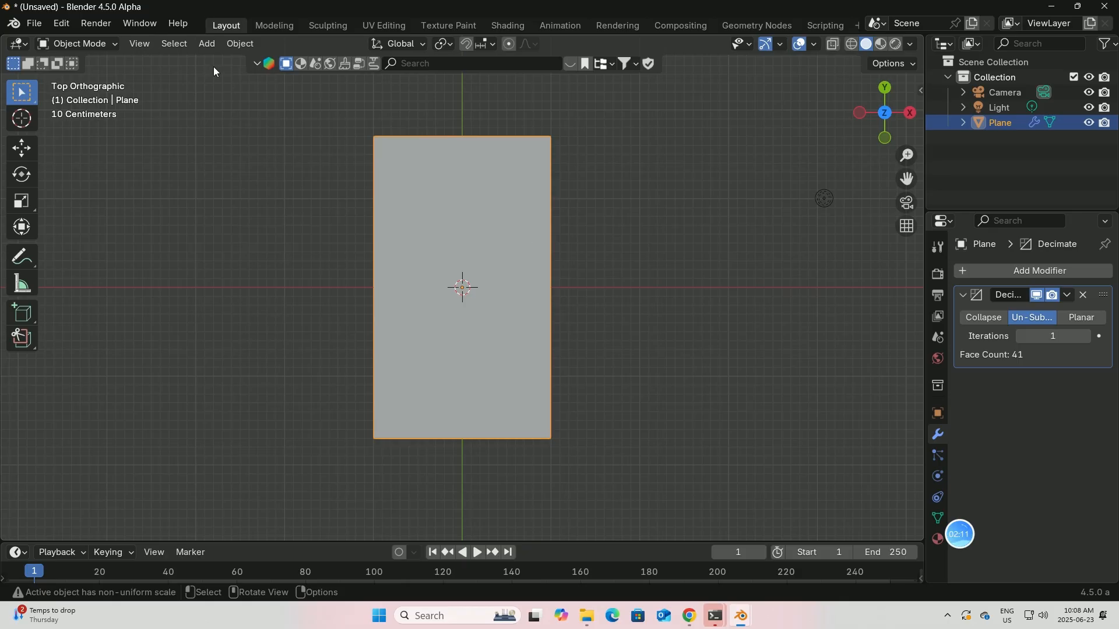
{"action": "left_click", "coordinate": [114, 42]}
{"action": "left_click", "coordinate": [95, 81]}
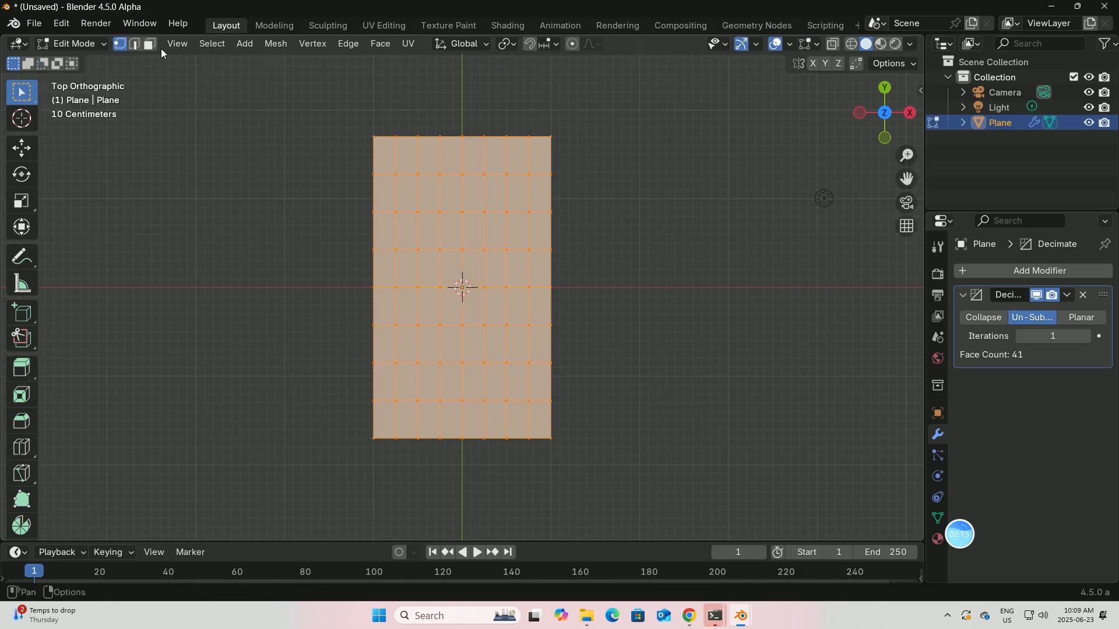
{"action": "left_click", "coordinate": [101, 43]}
{"action": "left_click", "coordinate": [76, 60]}
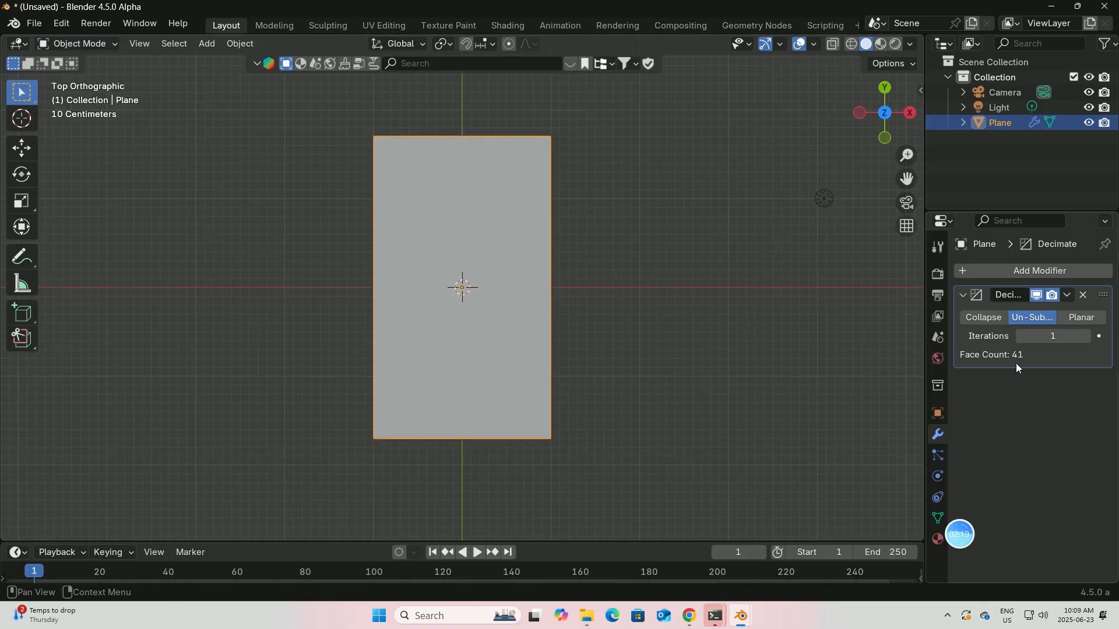
{"action": "left_click", "coordinate": [1067, 296]}
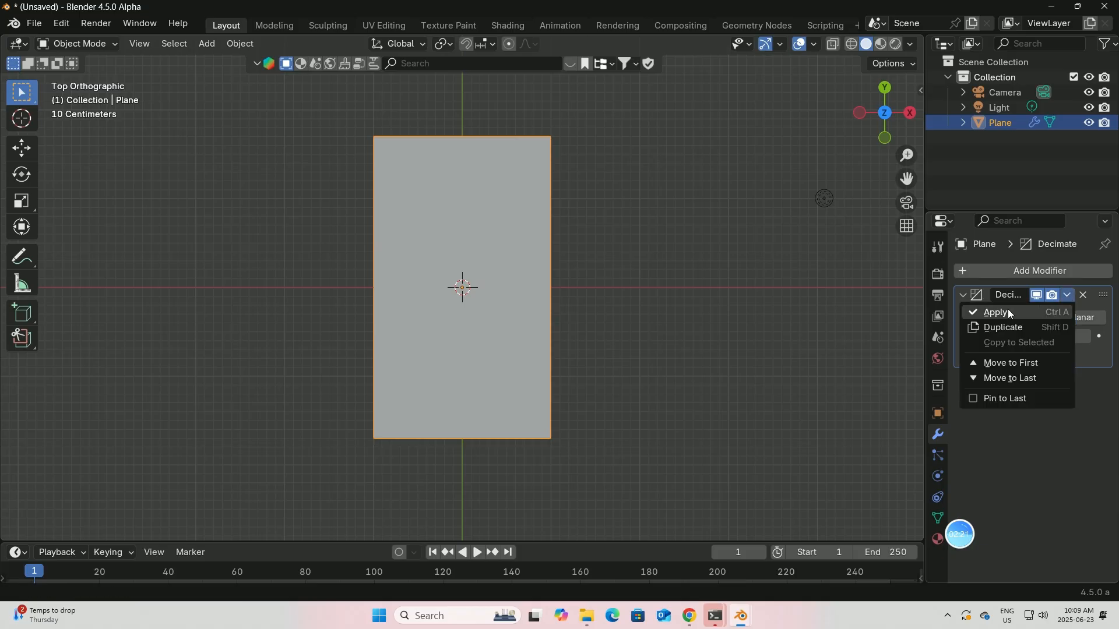
{"action": "left_click", "coordinate": [1008, 310]}
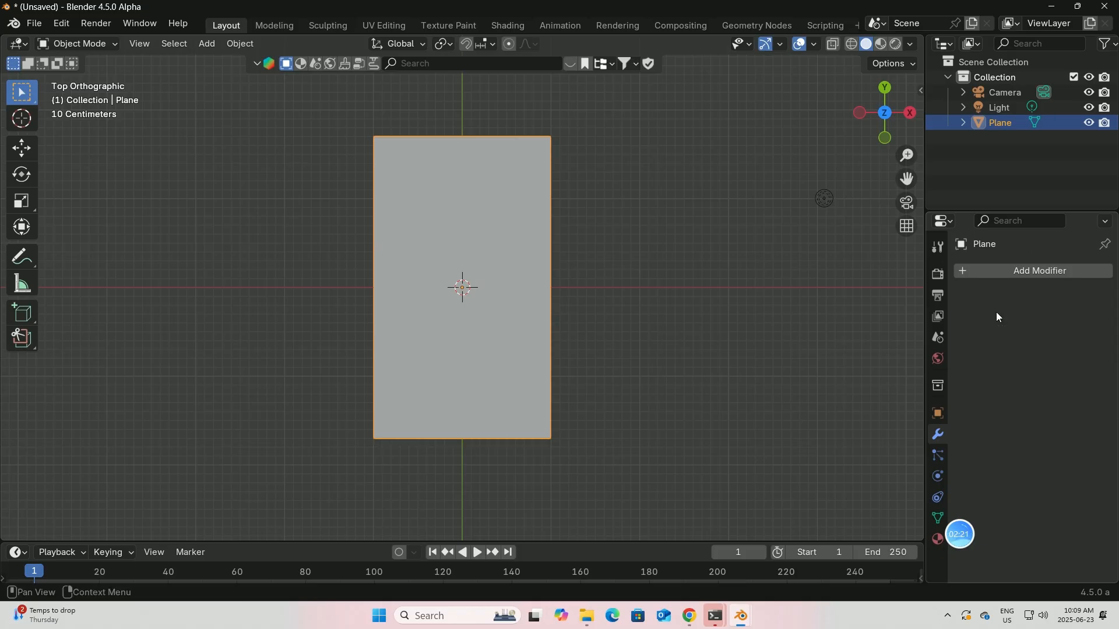
In Edit Mode, select all inner vertices of the diamond grid, leaving out the vertices on the plane's outer boundary
{"action": "left_click", "coordinate": [114, 43]}
{"action": "left_click", "coordinate": [96, 77]}
{"action": "scroll", "coordinate": [468, 269], "scroll_direction": "up", "scroll_amount": 1}
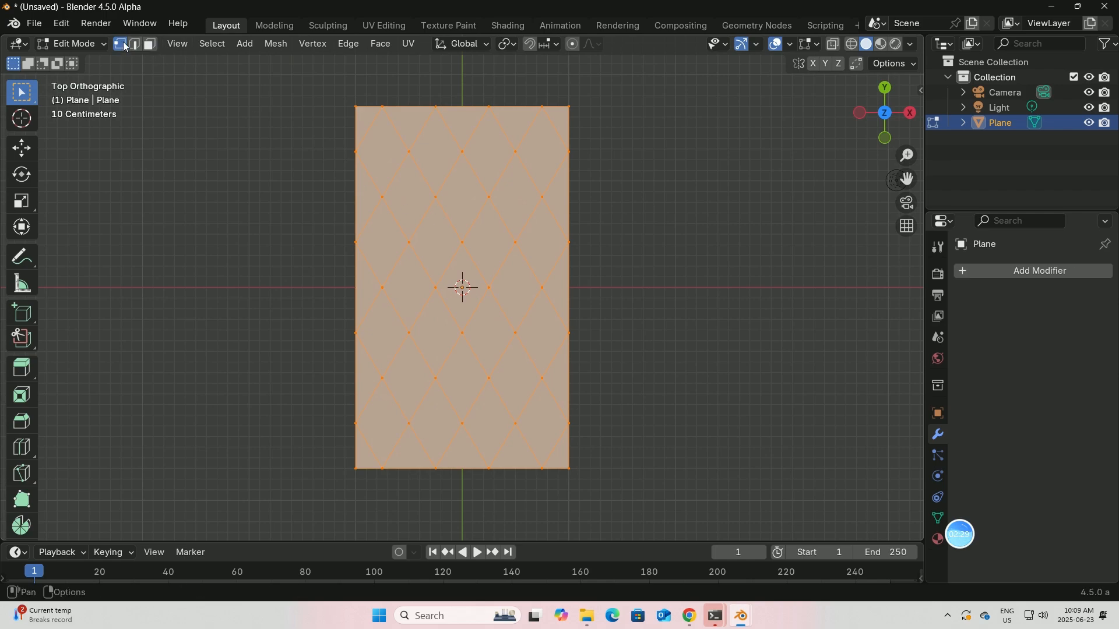
{"action": "left_click", "coordinate": [699, 244]}
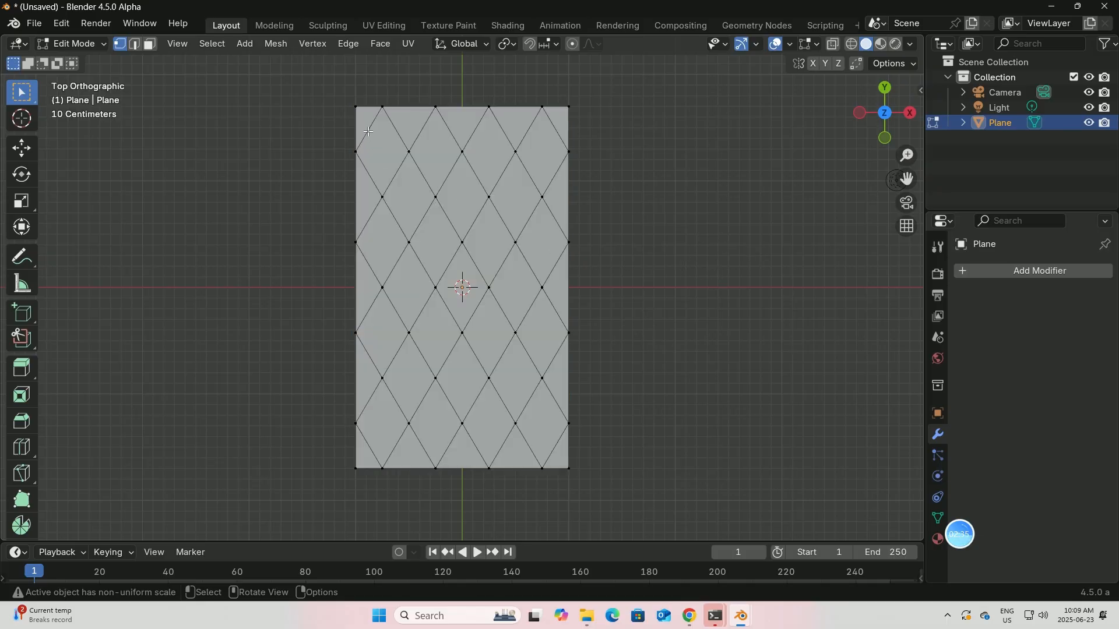
{"action": "left_click_drag", "start_coordinate": [365, 121], "coordinate": [562, 451]}
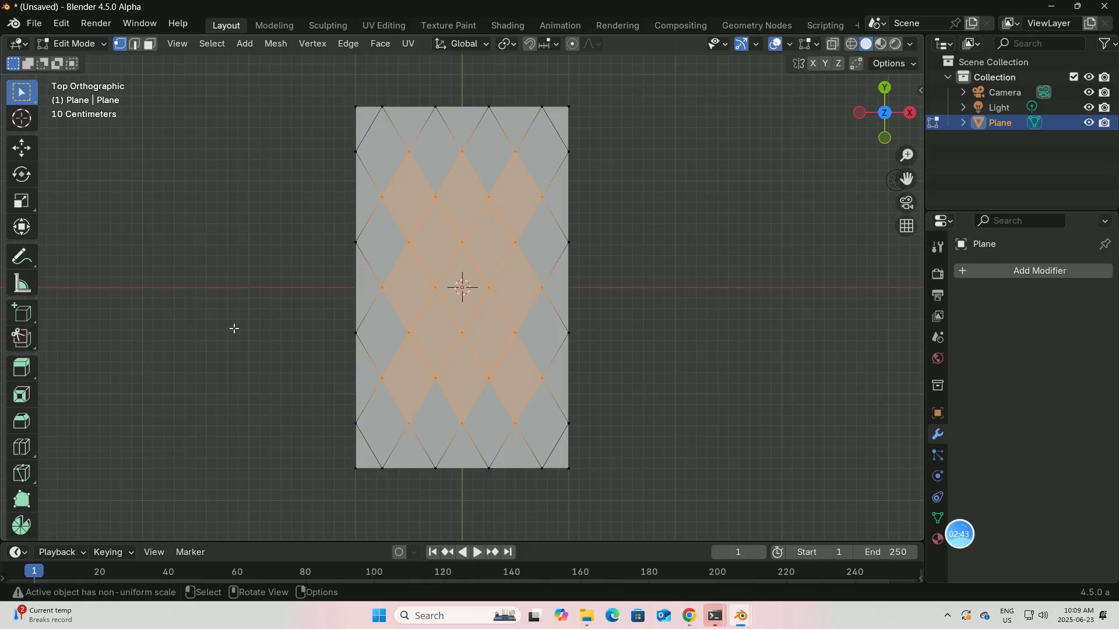
Bevel the selected inner points with Affect set to Vertices and a width of 0.0918 m
{"action": "left_click", "coordinate": [28, 424]}
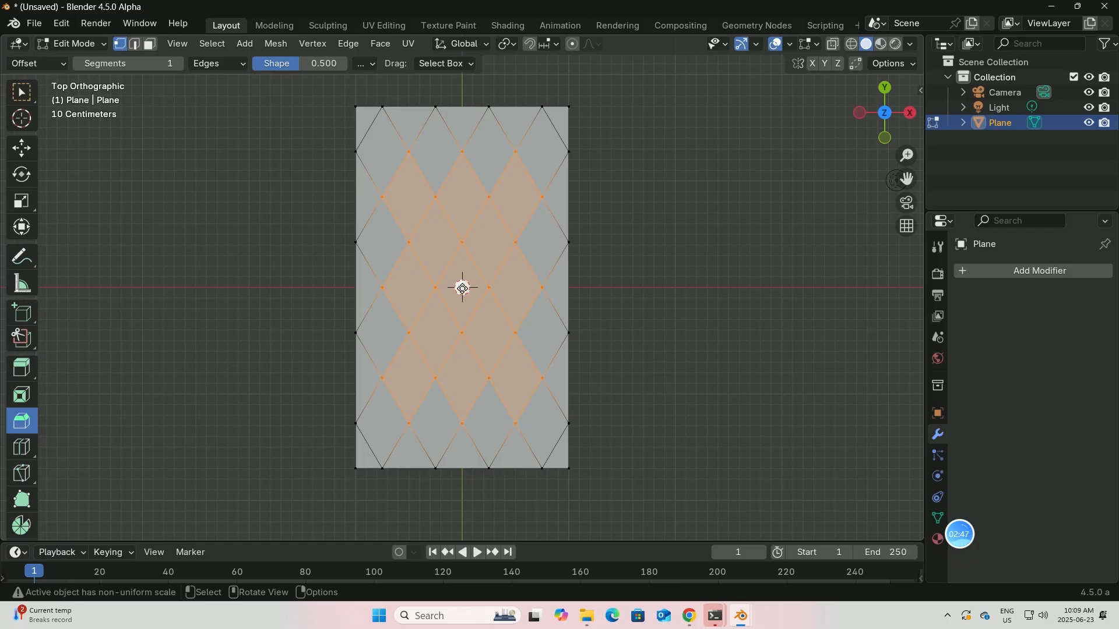
{"action": "left_click_drag", "start_coordinate": [463, 286], "coordinate": [449, 297]}
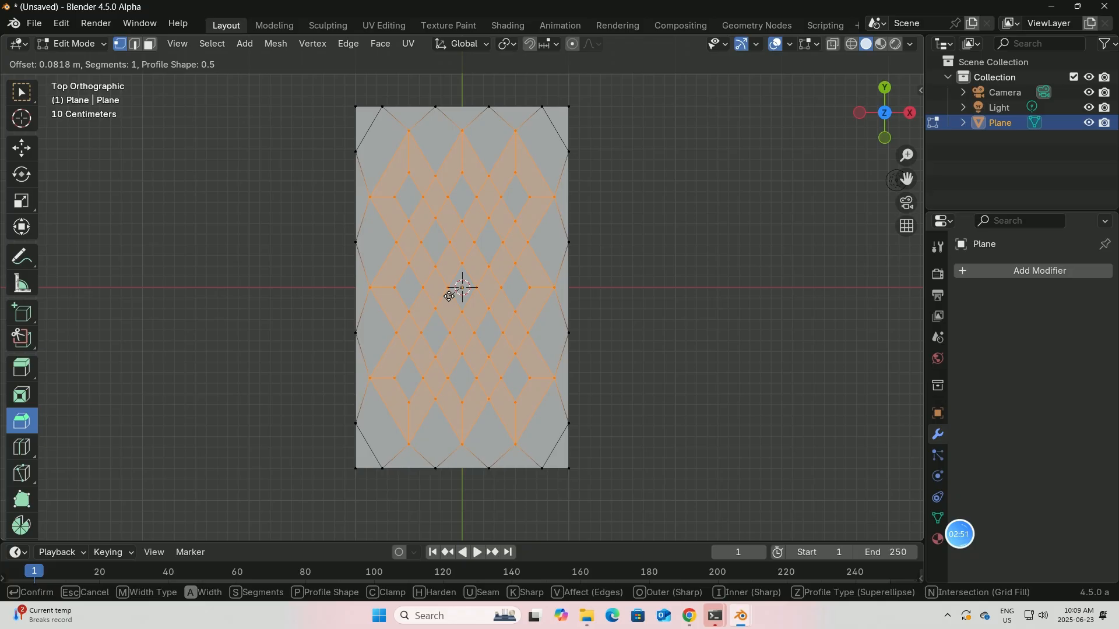
{"action": "left_click_drag", "start_coordinate": [449, 297], "coordinate": [450, 296]}
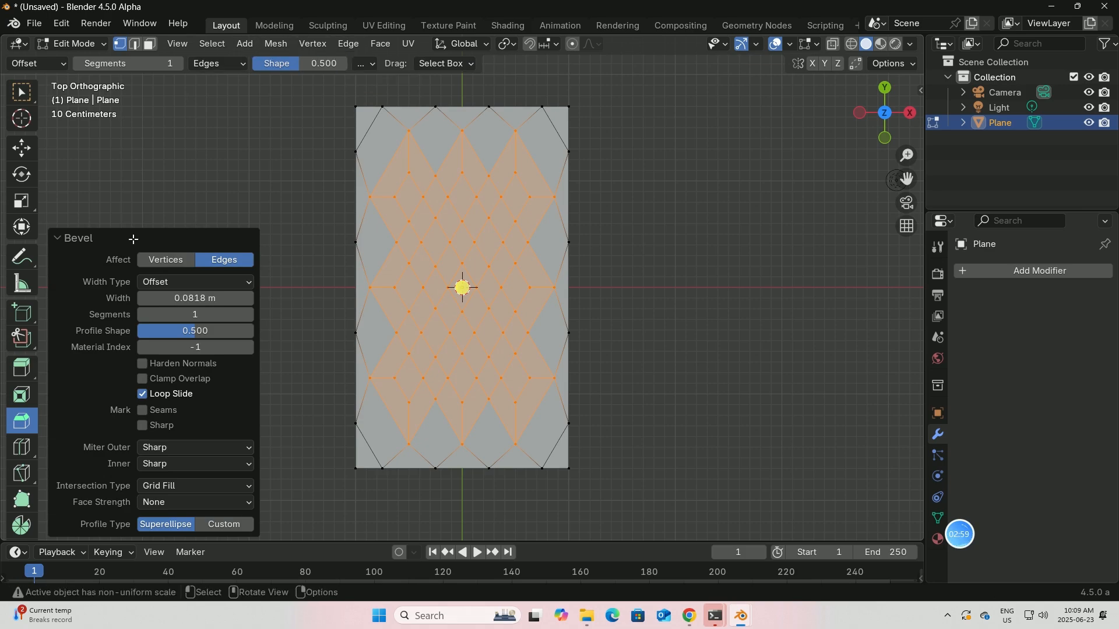
{"action": "left_click", "coordinate": [167, 263]}
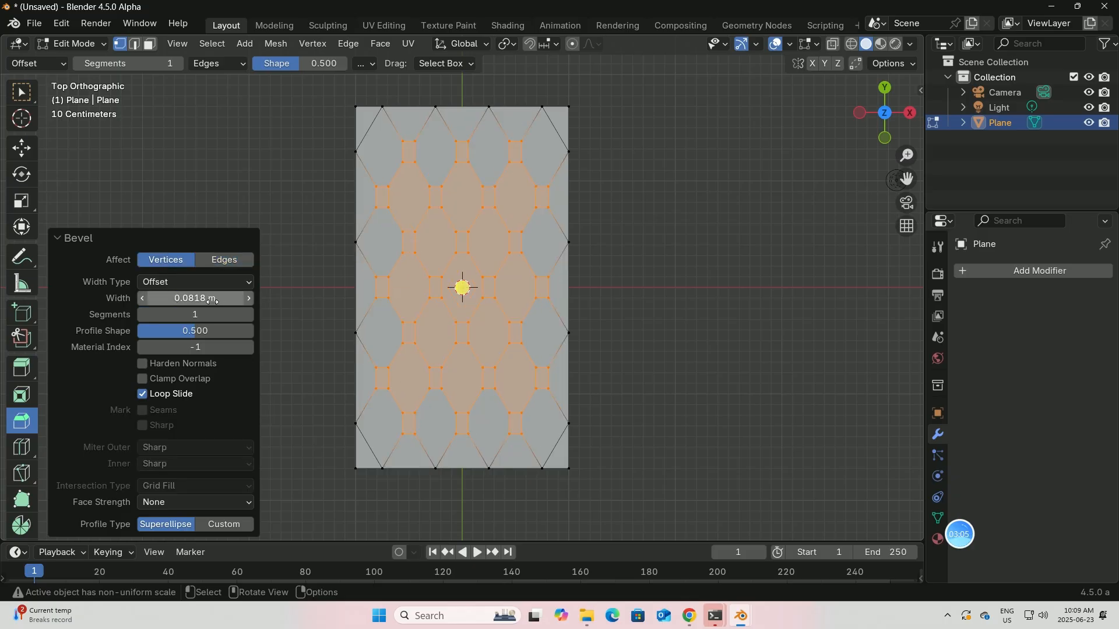
{"action": "mouse_move", "coordinate": [180, 297]}
{"action": "left_mouse_down"}
{"action": "mouse_move", "coordinate": [204, 298]}
{"action": "mouse_move", "coordinate": [185, 298]}
{"action": "left_mouse_up"}
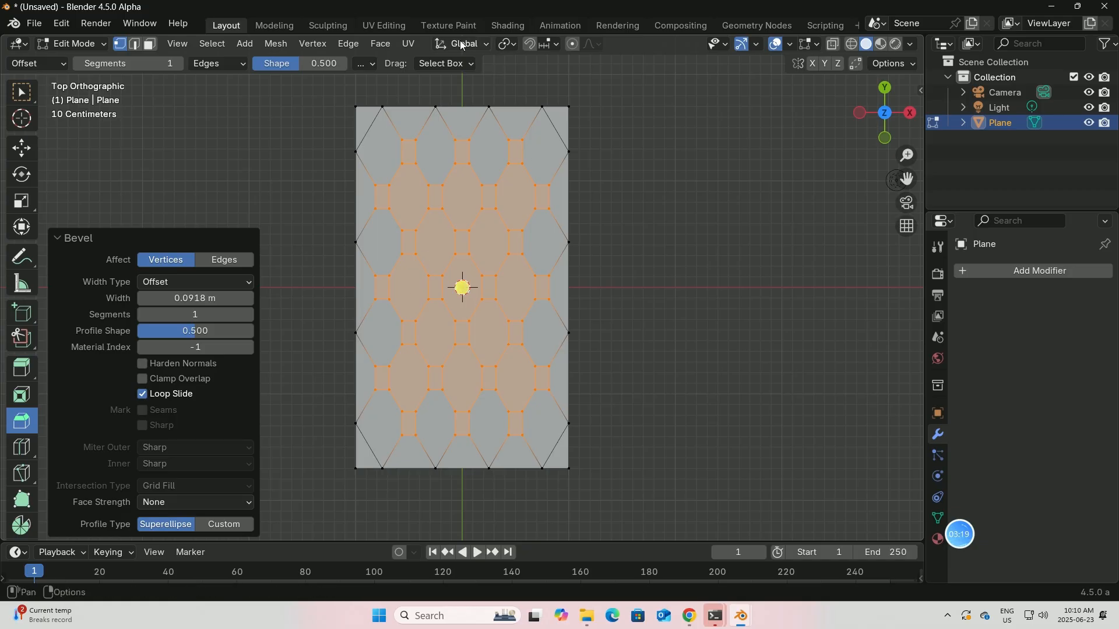
Set the transform pivot point to Individual Origins and scale the selected bevelled region uniformly by about 1.023
{"action": "left_click", "coordinate": [515, 42]}
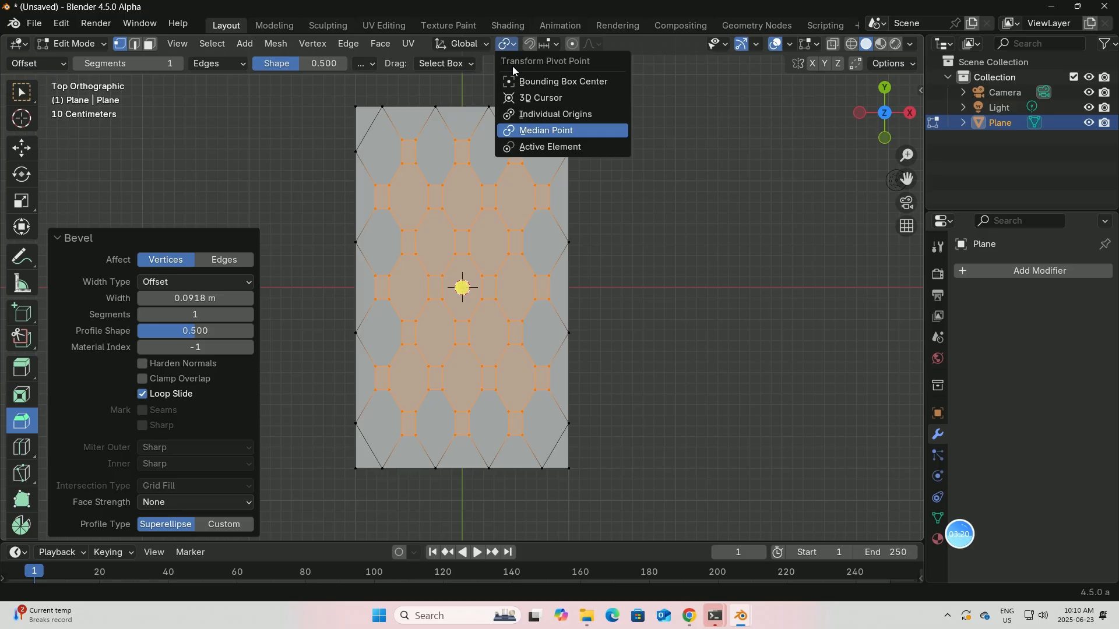
{"action": "left_click", "coordinate": [524, 114]}
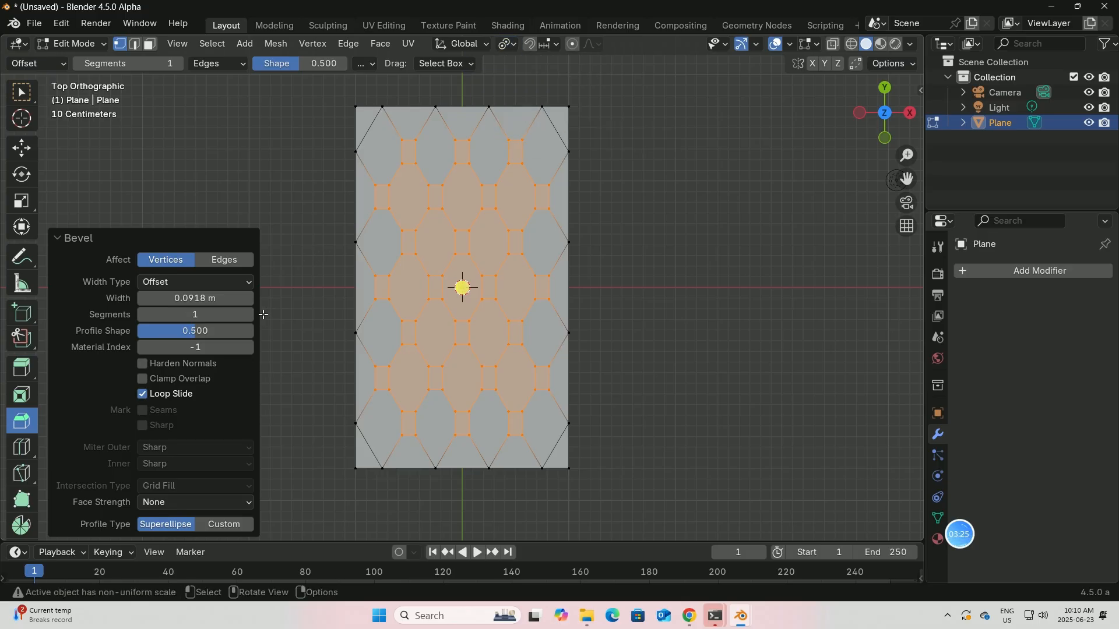
{"action": "left_click", "coordinate": [21, 201]}
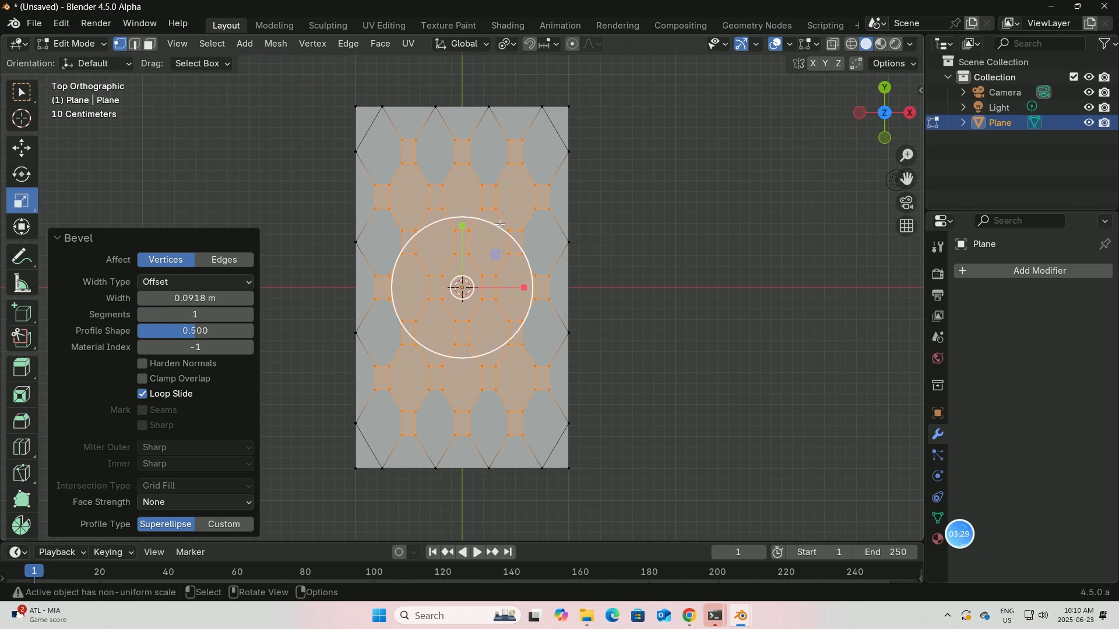
{"action": "left_click_drag", "start_coordinate": [497, 225], "coordinate": [502, 220]}
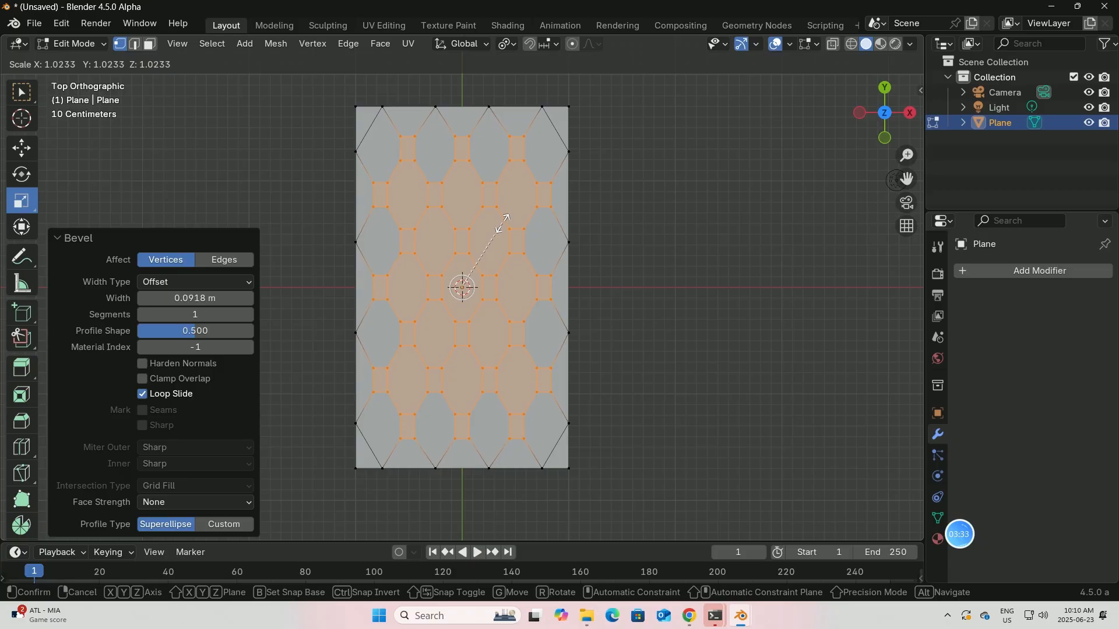
{"action": "left_click", "coordinate": [502, 225]}
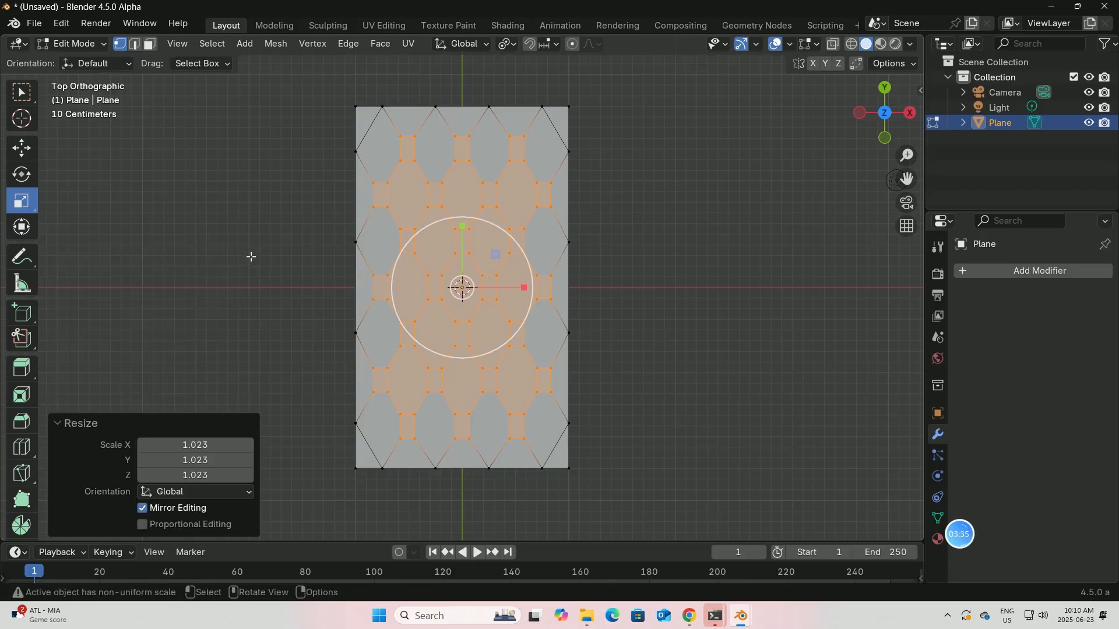
Return to Object Mode and add a Subdivision Surface modifier to the plane
{"action": "left_click", "coordinate": [88, 44]}
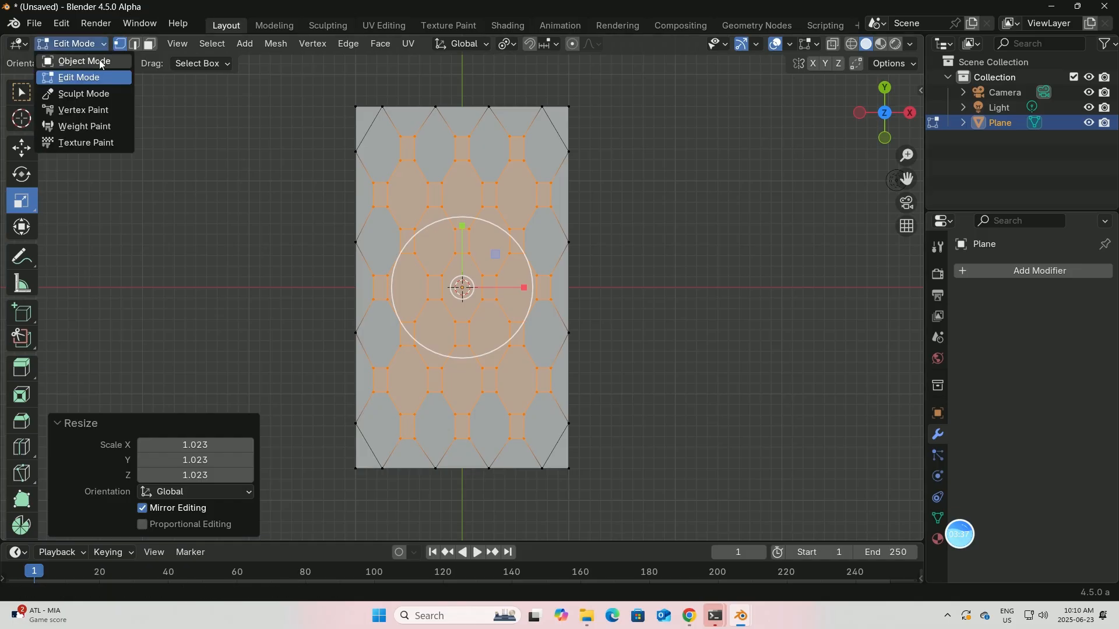
{"action": "left_click", "coordinate": [88, 61]}
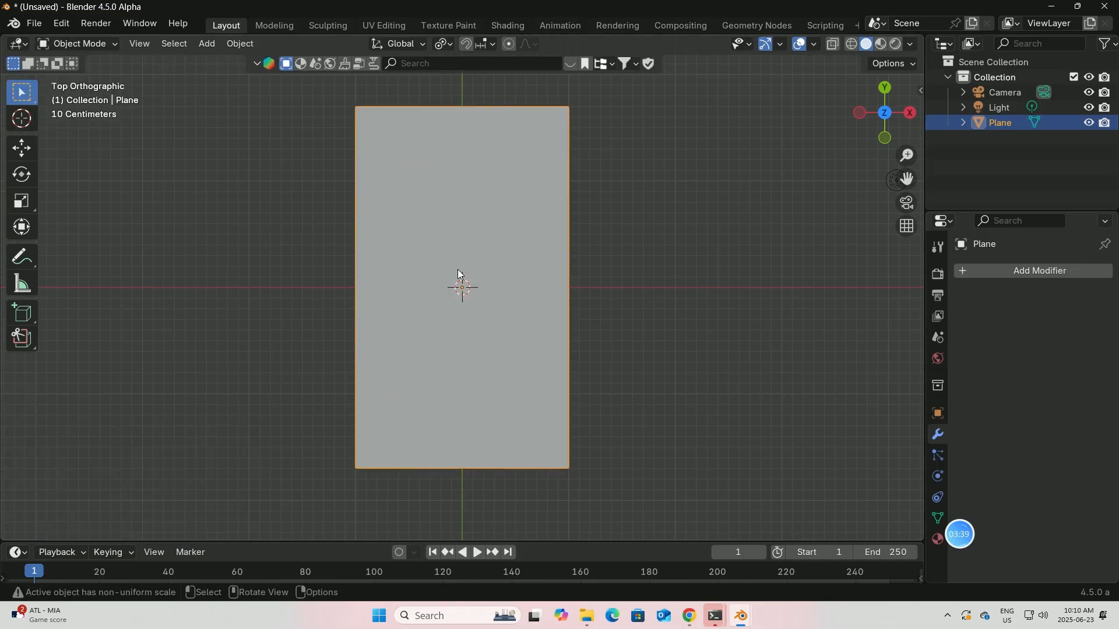
{"action": "left_click", "coordinate": [997, 272]}
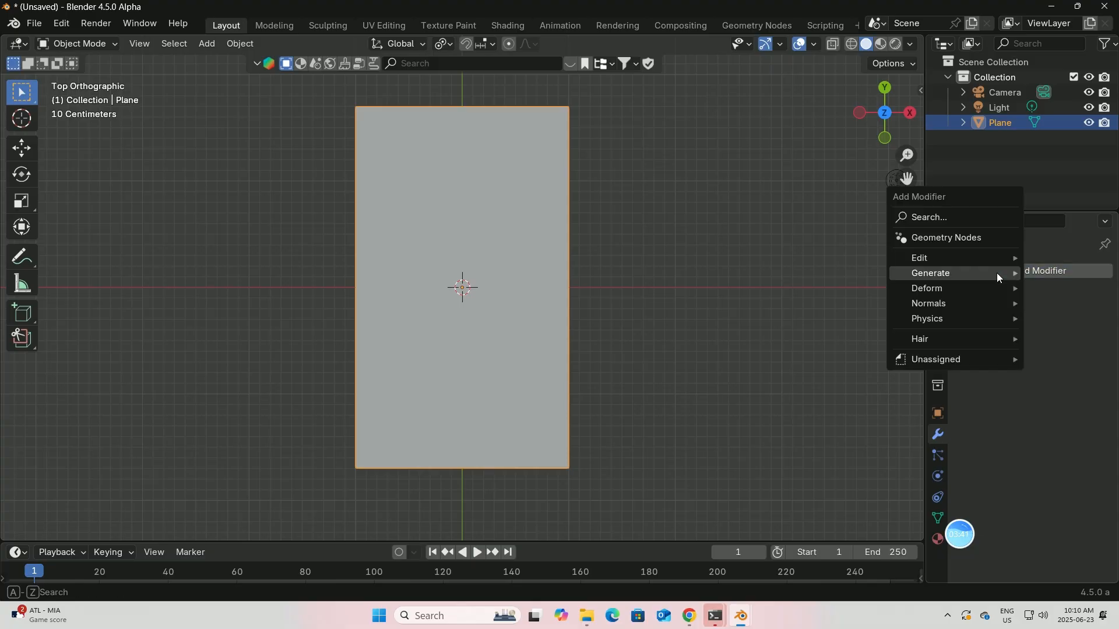
{"action": "mouse_move", "coordinate": [942, 278]}
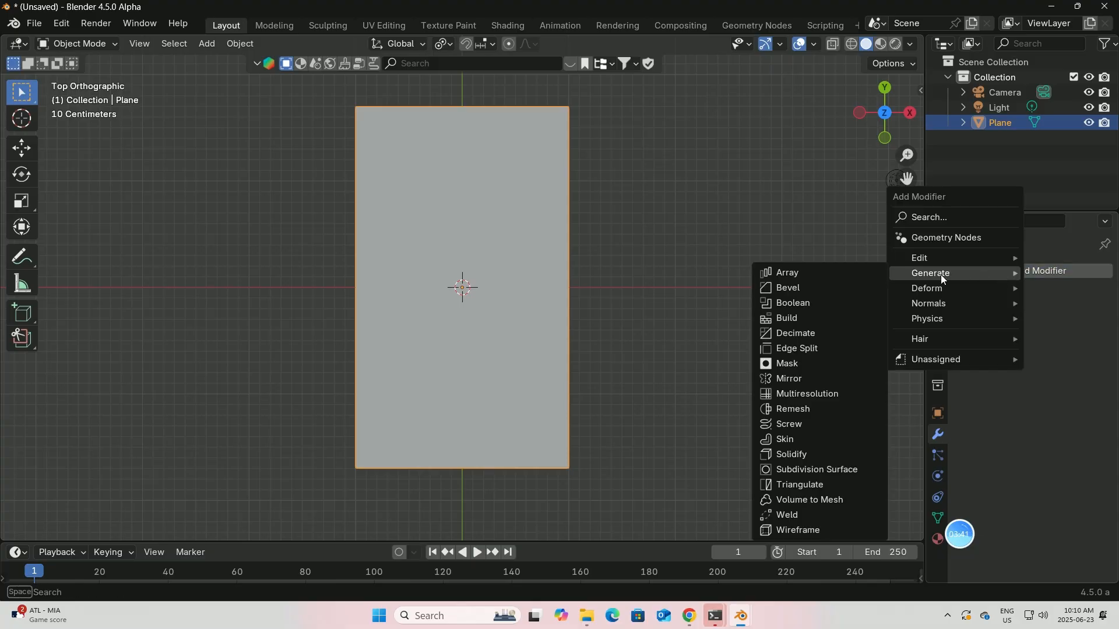
{"action": "left_click", "coordinate": [802, 472]}
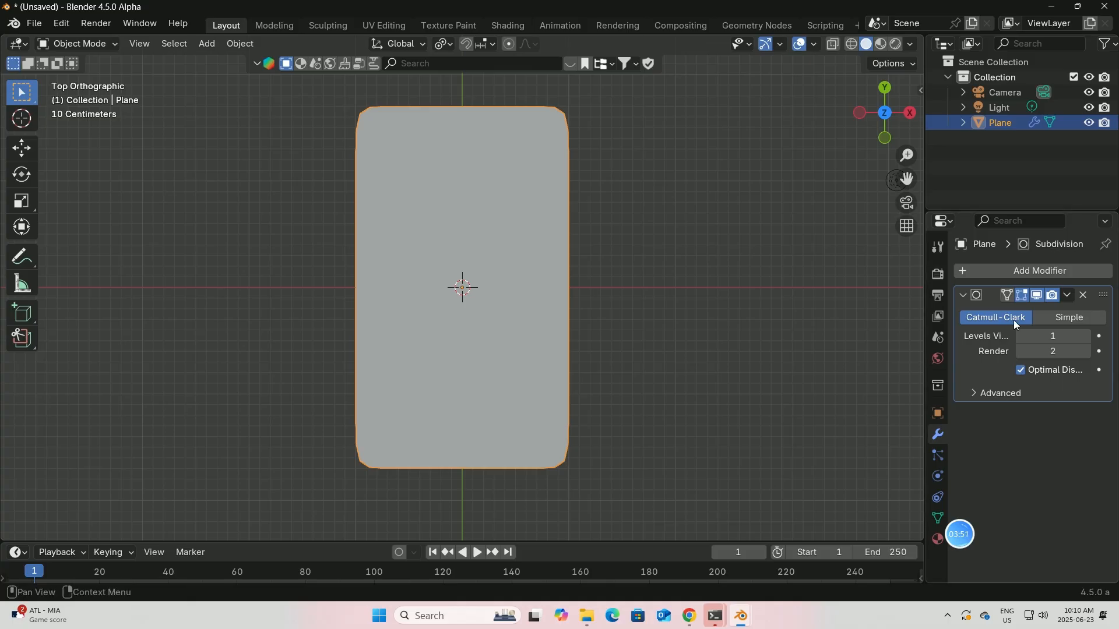
Go back into Edit Mode on the plane and turn off the Subdivision modifier's viewport display
{"action": "left_click", "coordinate": [117, 42]}
{"action": "left_click", "coordinate": [85, 76]}
{"action": "mouse_move", "coordinate": [613, 250]}
{"action": "middle_mouse_down"}
{"action": "mouse_move", "coordinate": [612, 236]}
{"action": "mouse_move", "coordinate": [630, 246]}
{"action": "middle_mouse_up"}
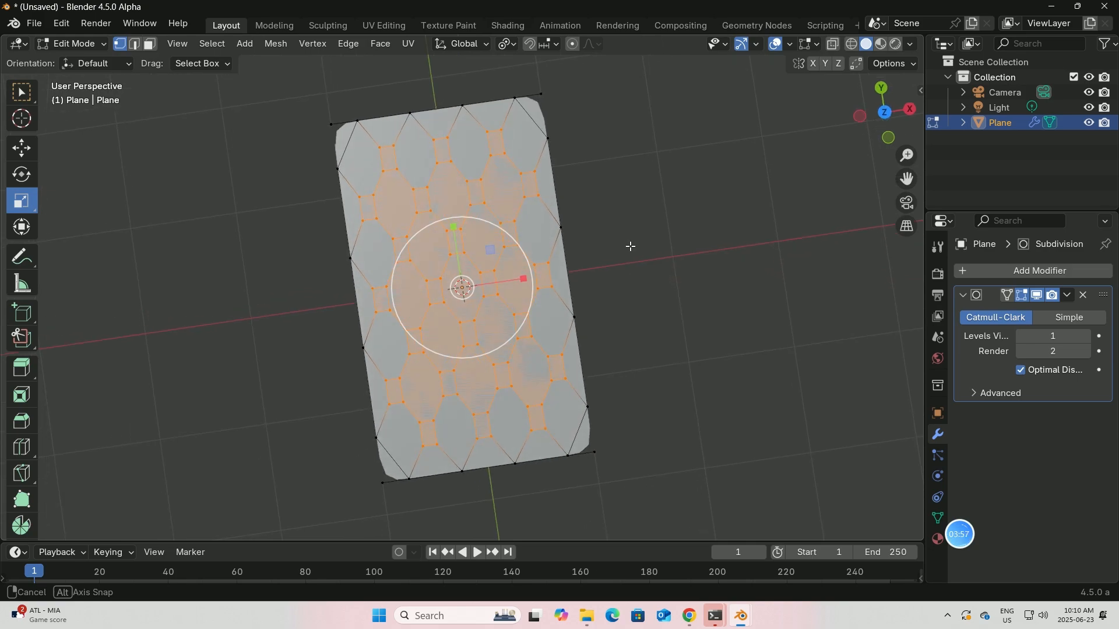
{"action": "left_click", "coordinate": [1037, 296]}
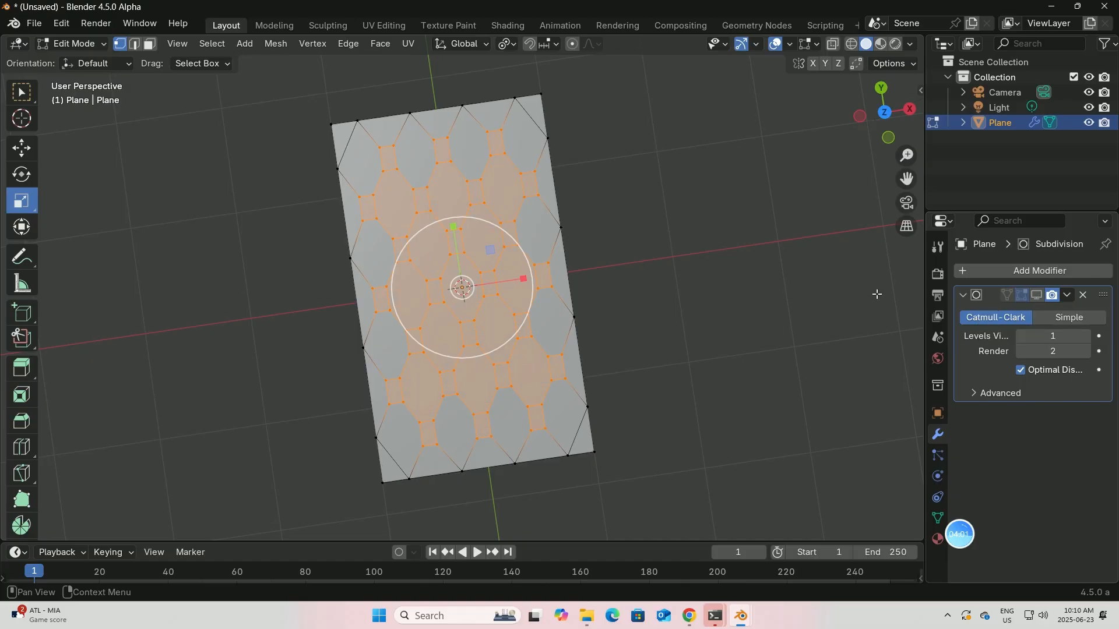
{"action": "middle_click_drag", "start_coordinate": [877, 295], "coordinate": [699, 283]}
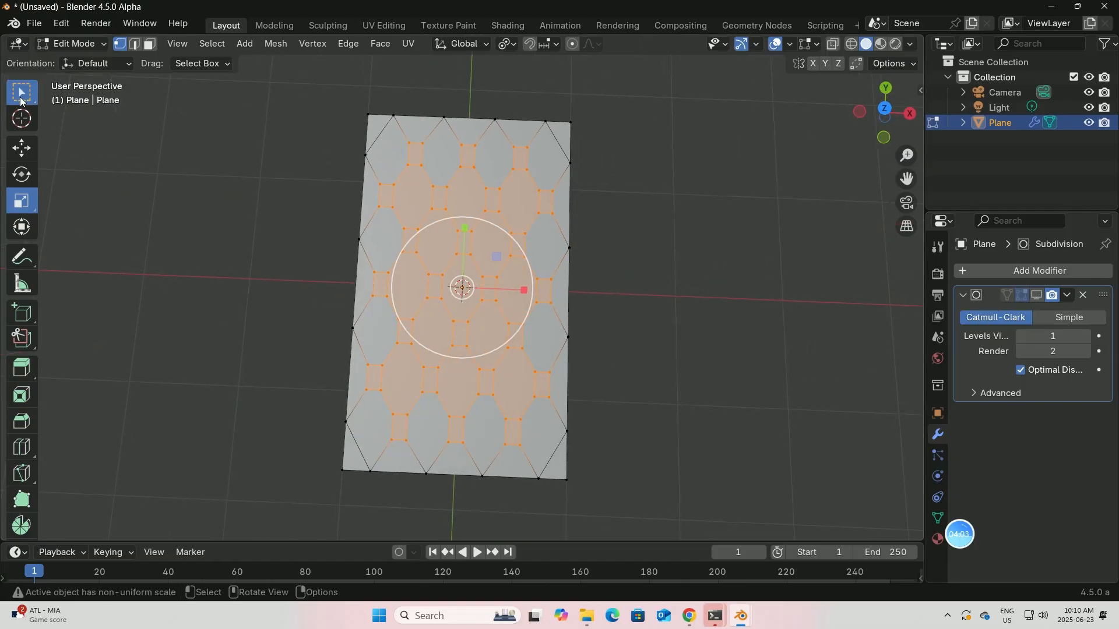
Try Extrude Along Normals on the selected inner region and undo the extrusion
{"action": "left_click", "coordinate": [21, 99]}
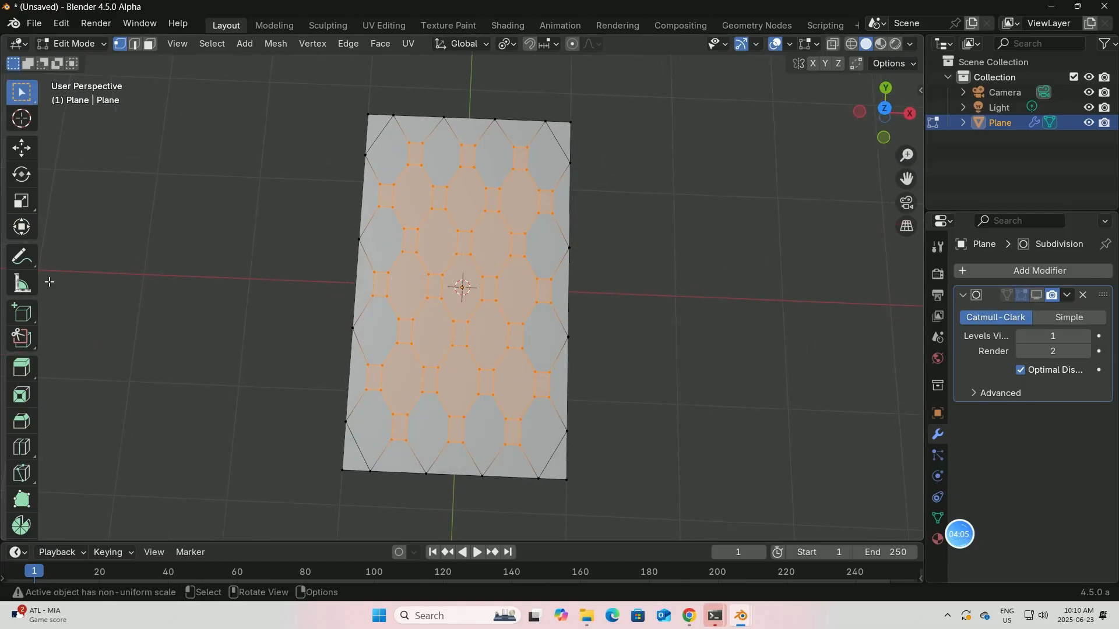
{"action": "left_click", "coordinate": [21, 367]}
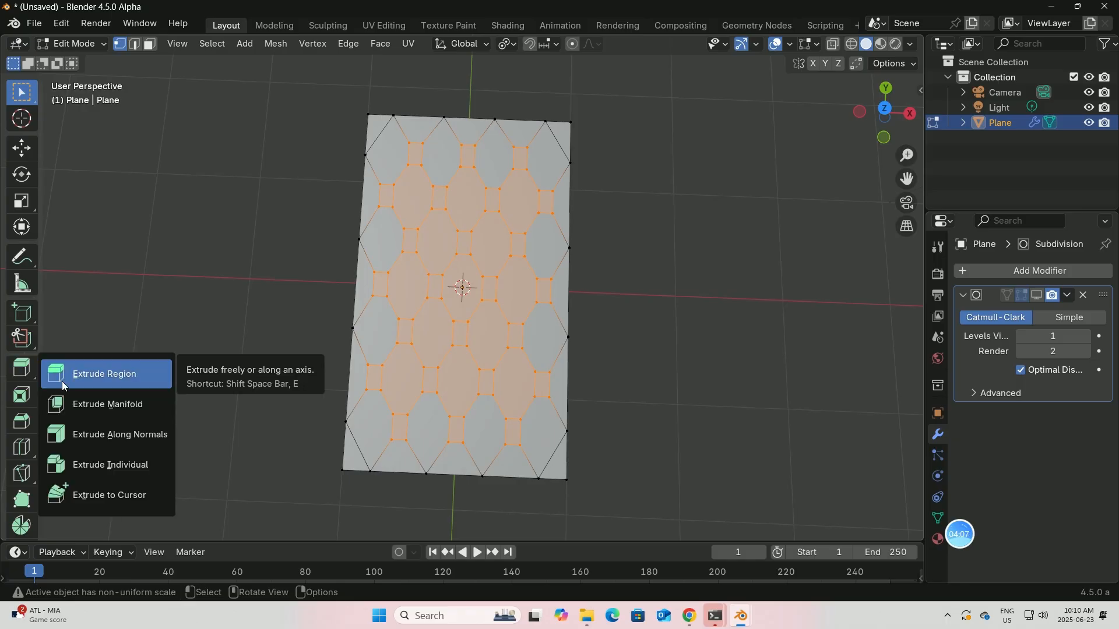
{"action": "left_click", "coordinate": [116, 437]}
{"action": "middle_click_drag", "start_coordinate": [145, 397], "coordinate": [232, 224]}
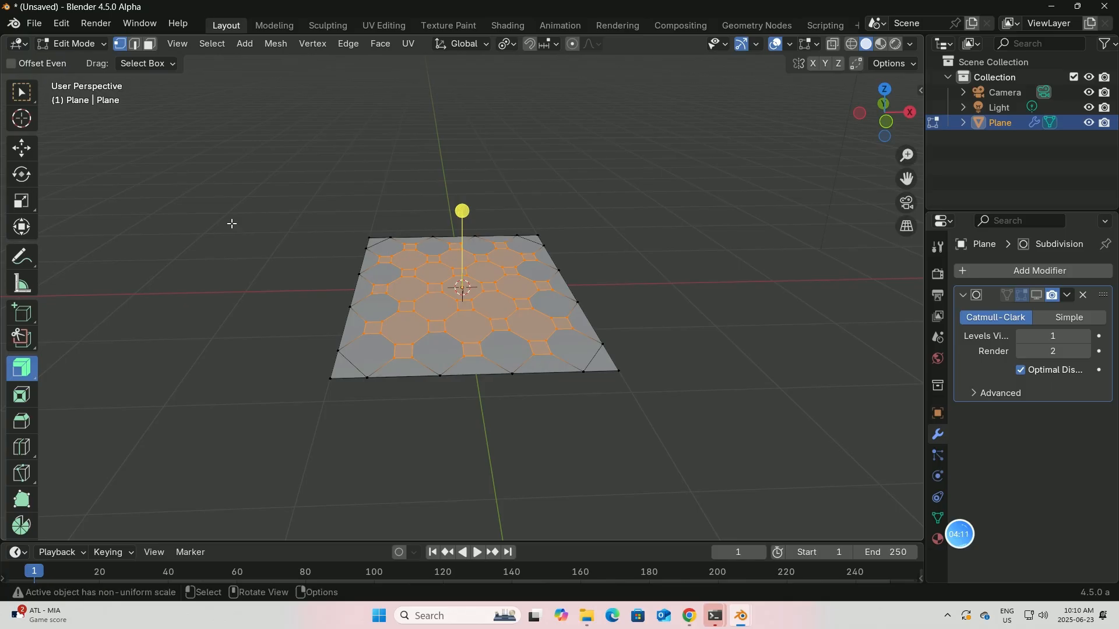
{"action": "scroll", "coordinate": [487, 226], "scroll_direction": "up", "scroll_amount": 2}
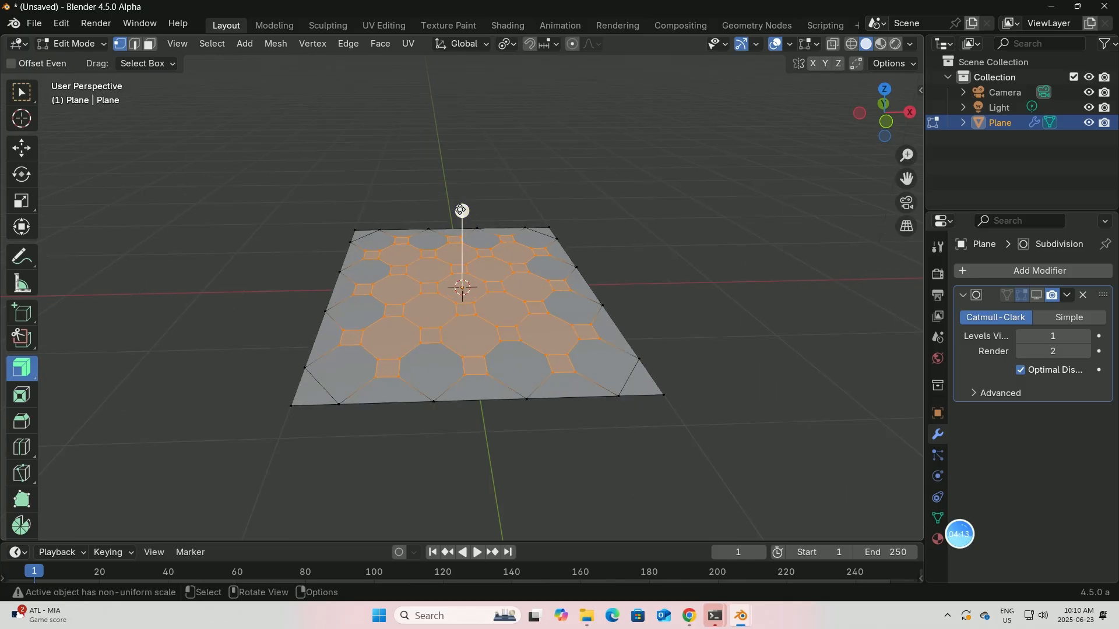
{"action": "left_click_drag", "start_coordinate": [463, 211], "coordinate": [463, 218]}
{"action": "key", "text": "ctrl+z"}
{"action": "middle_click_drag", "start_coordinate": [463, 218], "coordinate": [484, 231]}
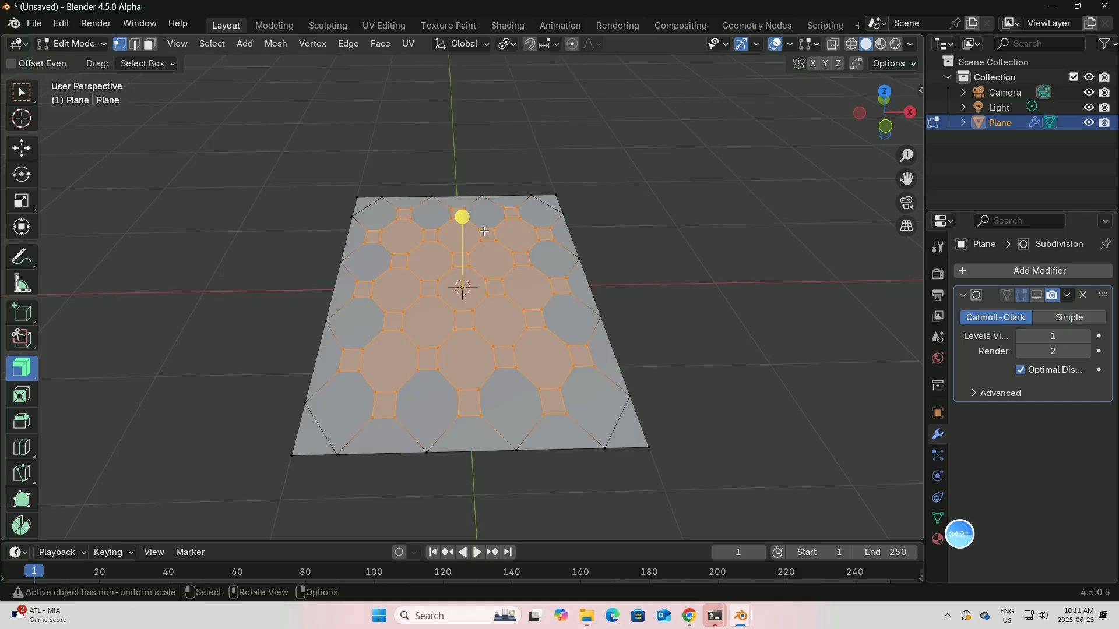
Switch the mesh selection on the plane to face mode
{"action": "scroll", "coordinate": [484, 231], "scroll_direction": "up", "scroll_amount": 2}
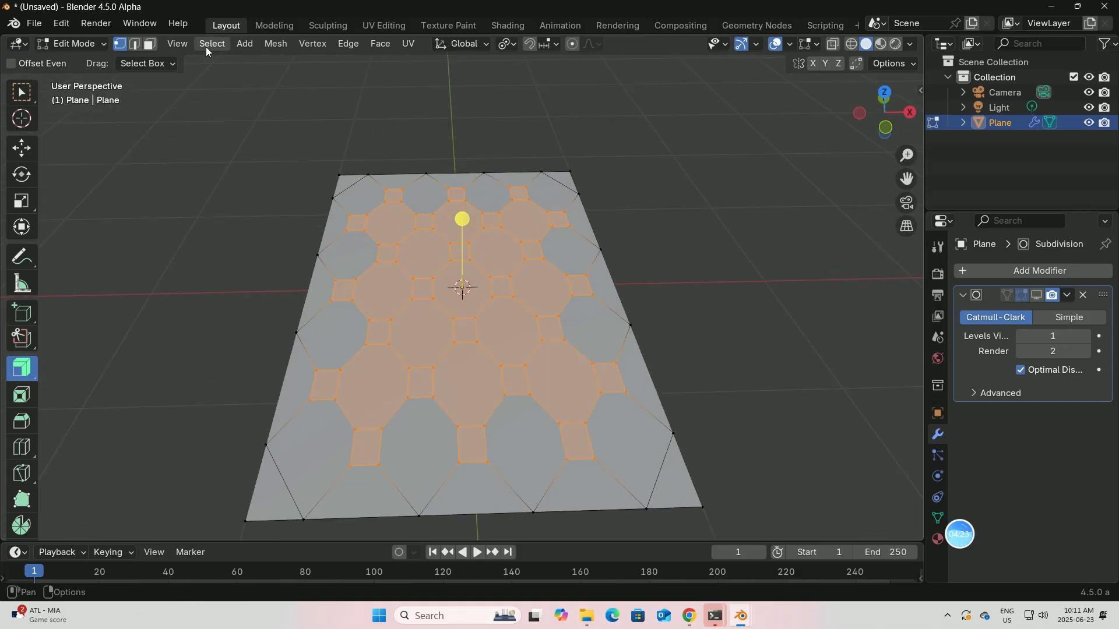
{"action": "left_click", "coordinate": [149, 45]}
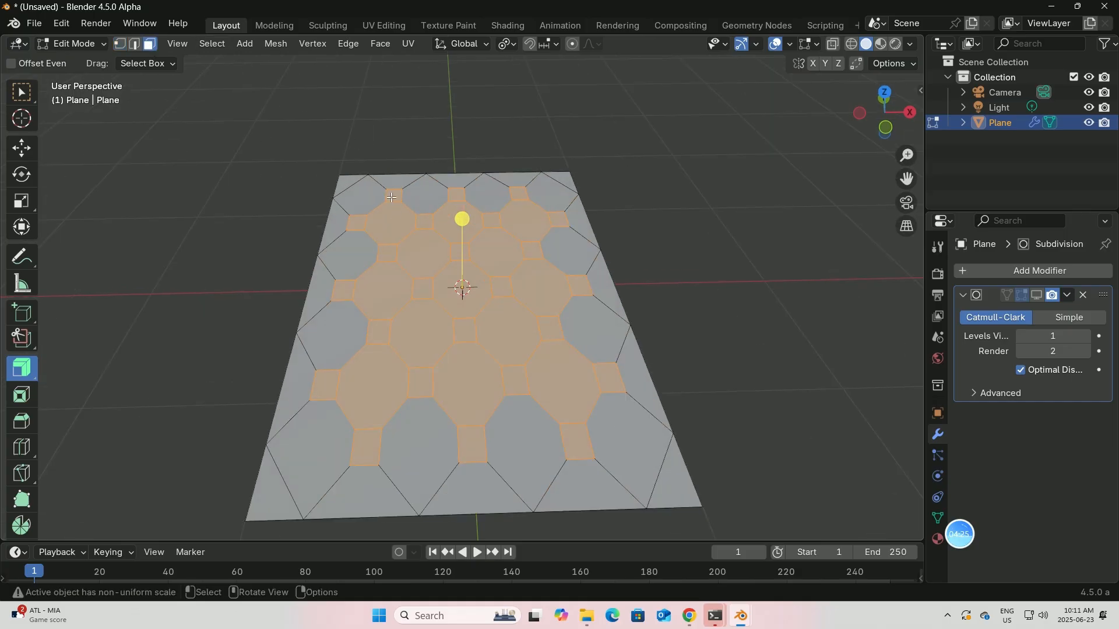
{"action": "left_click", "coordinate": [391, 197]}
{"action": "left_click", "coordinate": [354, 222]}
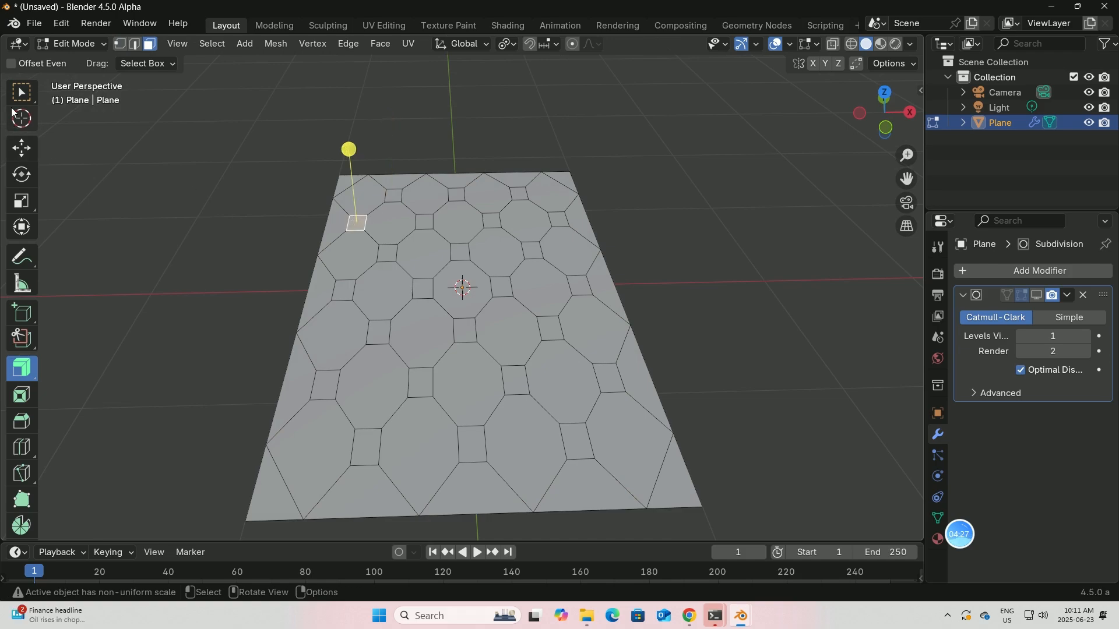
{"action": "left_click", "coordinate": [21, 92]}
{"action": "left_click", "coordinate": [394, 196]}
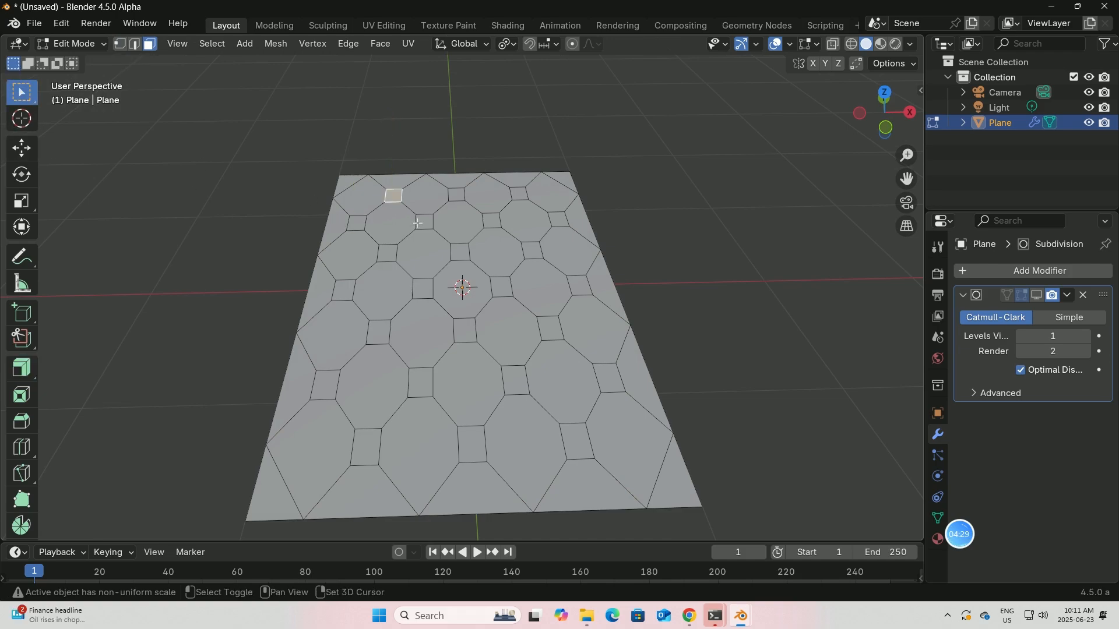
{"action": "left_click", "coordinate": [424, 222], "text": "shift"}
{"action": "left_click", "coordinate": [456, 195], "text": "shift"}
{"action": "left_click", "coordinate": [519, 193], "text": "shift"}
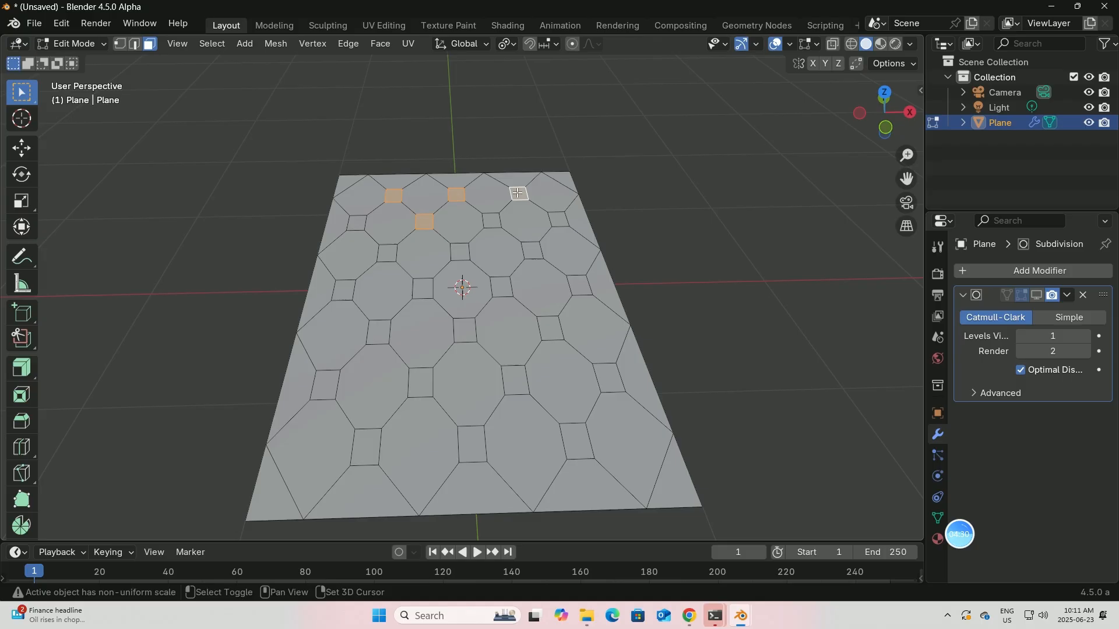
{"action": "left_click", "coordinate": [361, 221], "text": "shift"}
{"action": "left_click", "coordinate": [560, 218], "text": "shift"}
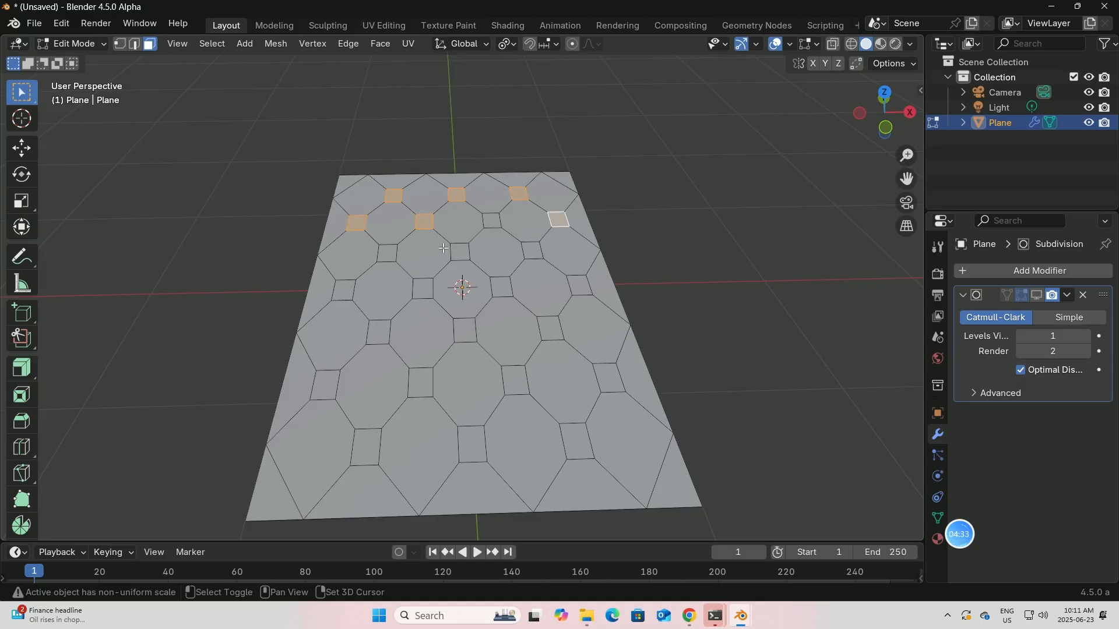
{"action": "left_click", "coordinate": [493, 222], "text": "shift"}
{"action": "left_click", "coordinate": [389, 255], "text": "shift"}
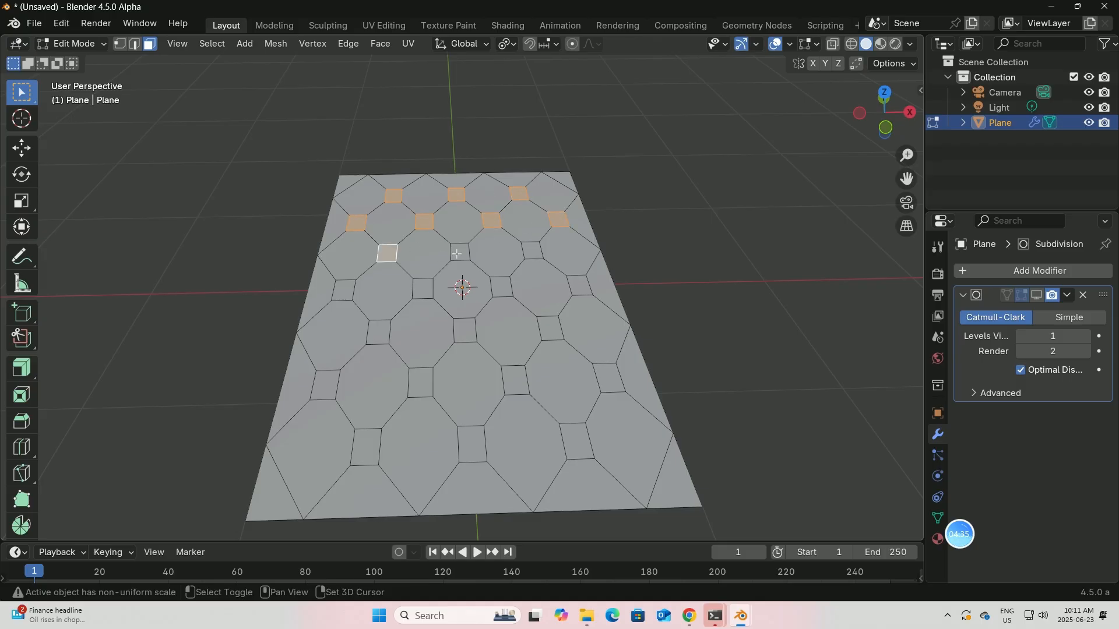
{"action": "left_click", "coordinate": [460, 252], "text": "shift"}
{"action": "left_click", "coordinate": [531, 251], "text": "shift"}
{"action": "left_click", "coordinate": [346, 289], "text": "shift"}
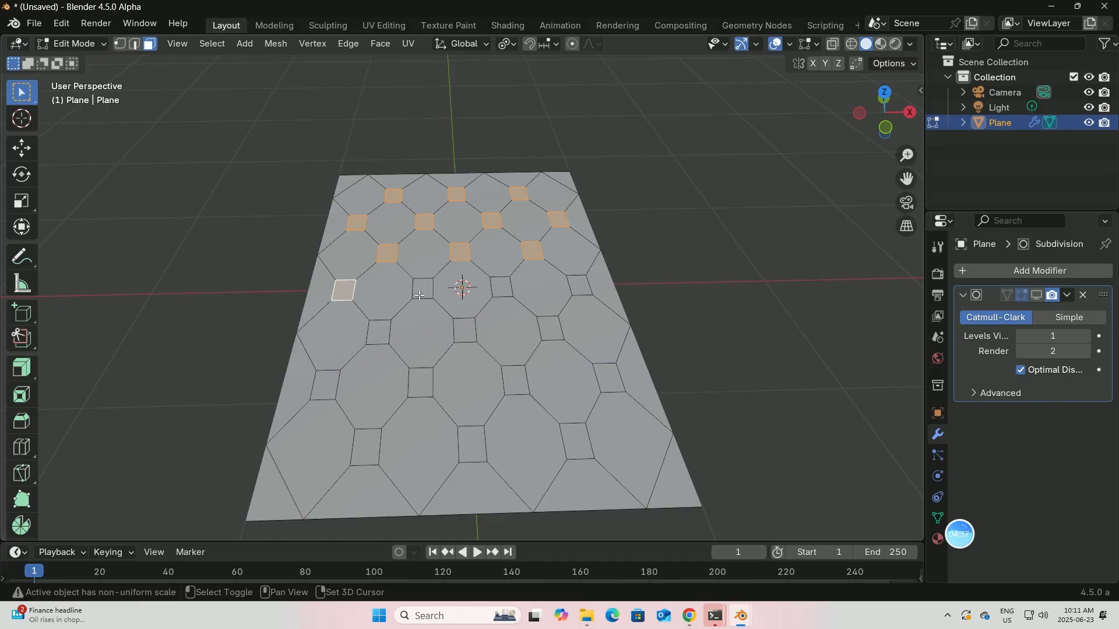
{"action": "left_click", "coordinate": [422, 289], "text": "shift"}
{"action": "left_click", "coordinate": [503, 288], "text": "shift"}
{"action": "left_click", "coordinate": [579, 285], "text": "shift"}
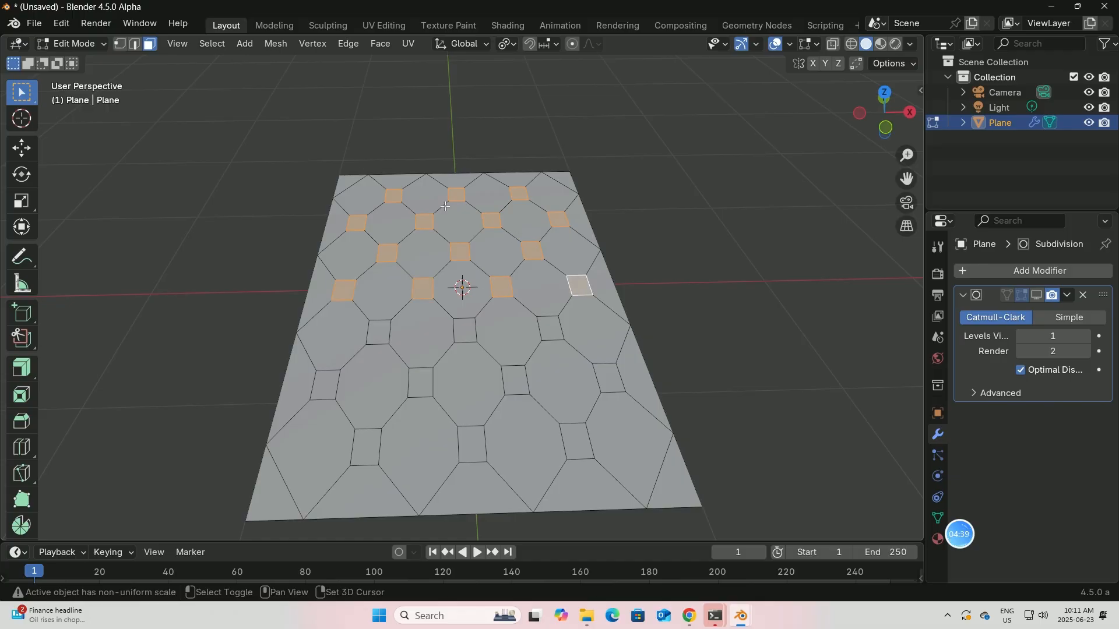
{"action": "left_click", "coordinate": [212, 44]}
{"action": "mouse_move", "coordinate": [255, 233]}
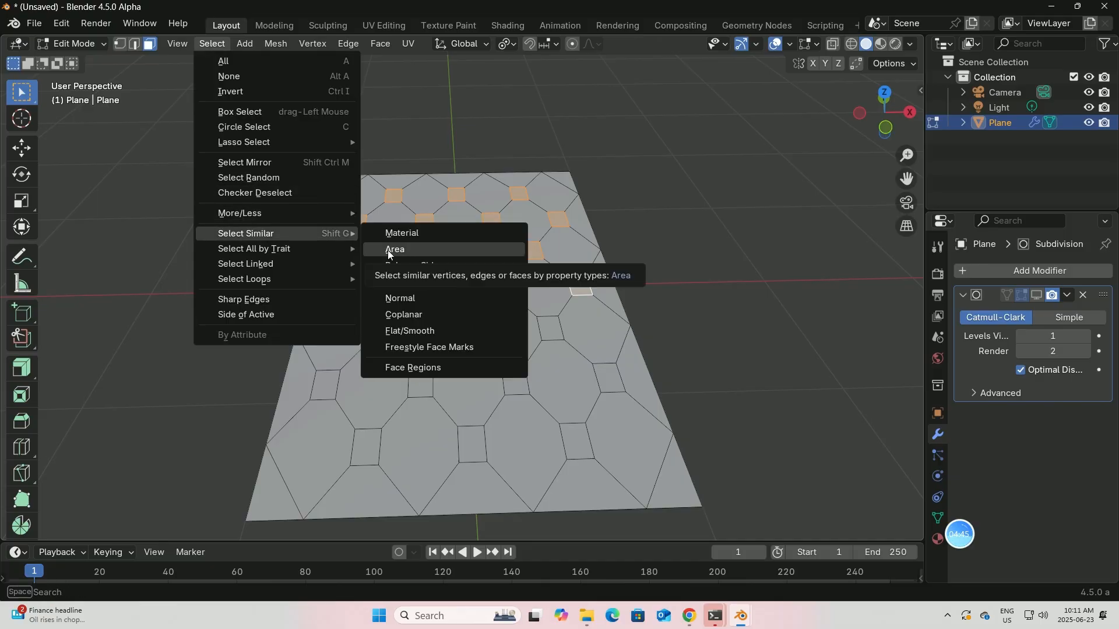
{"action": "left_click", "coordinate": [665, 225]}
Select a small square face in the far row and extend the selection to all faces of similar area
{"action": "left_click", "coordinate": [395, 198]}
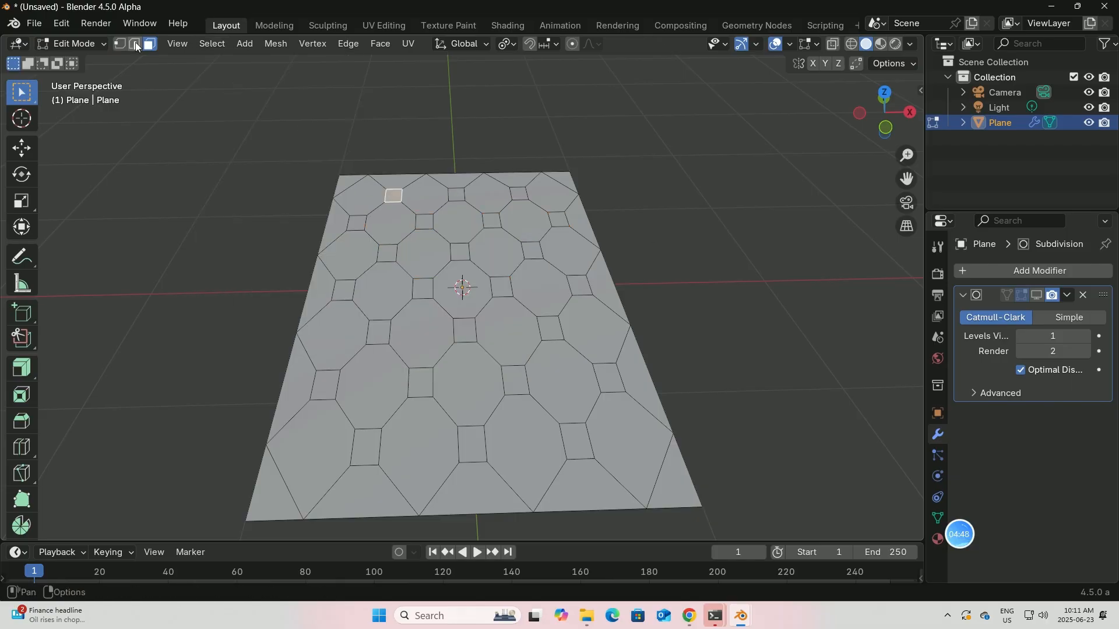
{"action": "left_click", "coordinate": [210, 43]}
{"action": "mouse_move", "coordinate": [244, 233]}
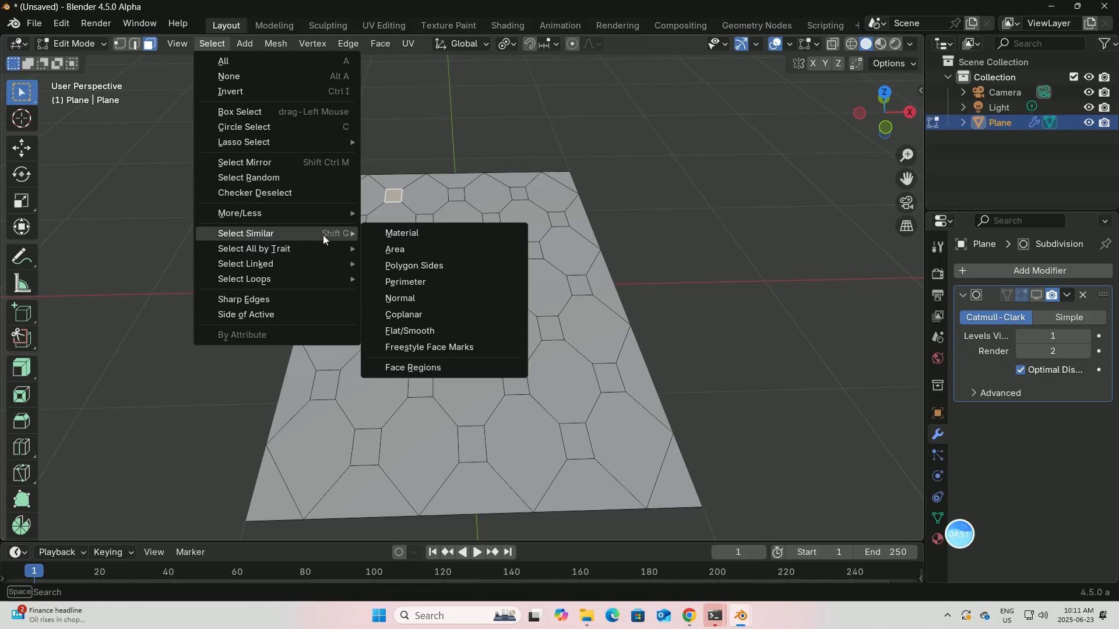
{"action": "left_click", "coordinate": [395, 248]}
Extrude the selected small square faces along their normals with an offset of about -0.0228 m
{"action": "middle_click_drag", "start_coordinate": [451, 262], "coordinate": [409, 288]}
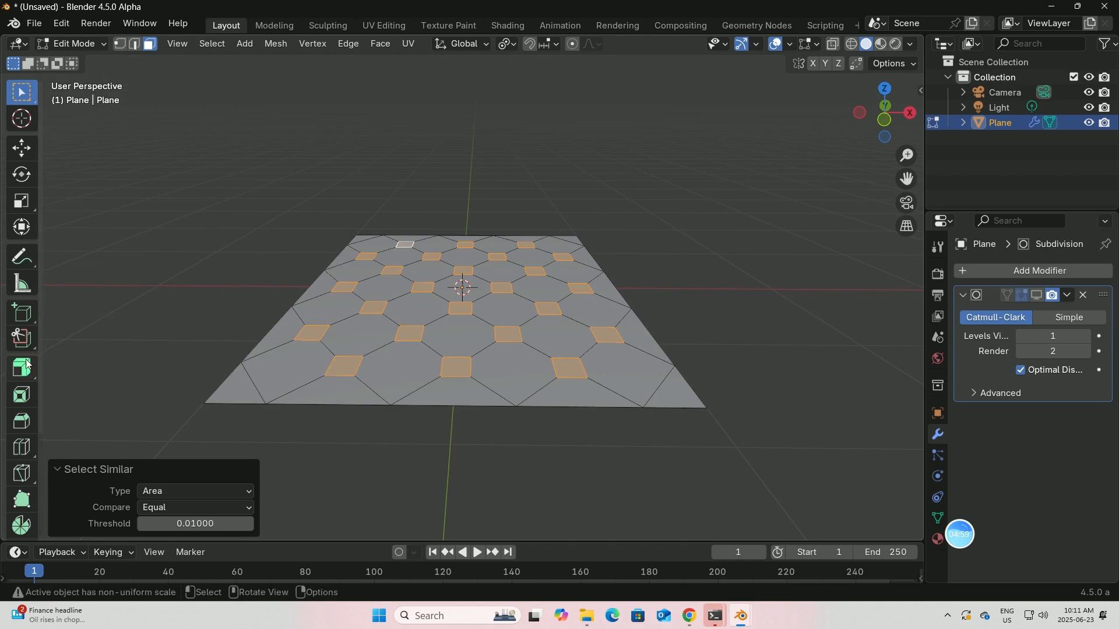
{"action": "left_click_drag", "start_coordinate": [22, 368], "coordinate": [74, 399]}
{"action": "left_click", "coordinate": [103, 443]}
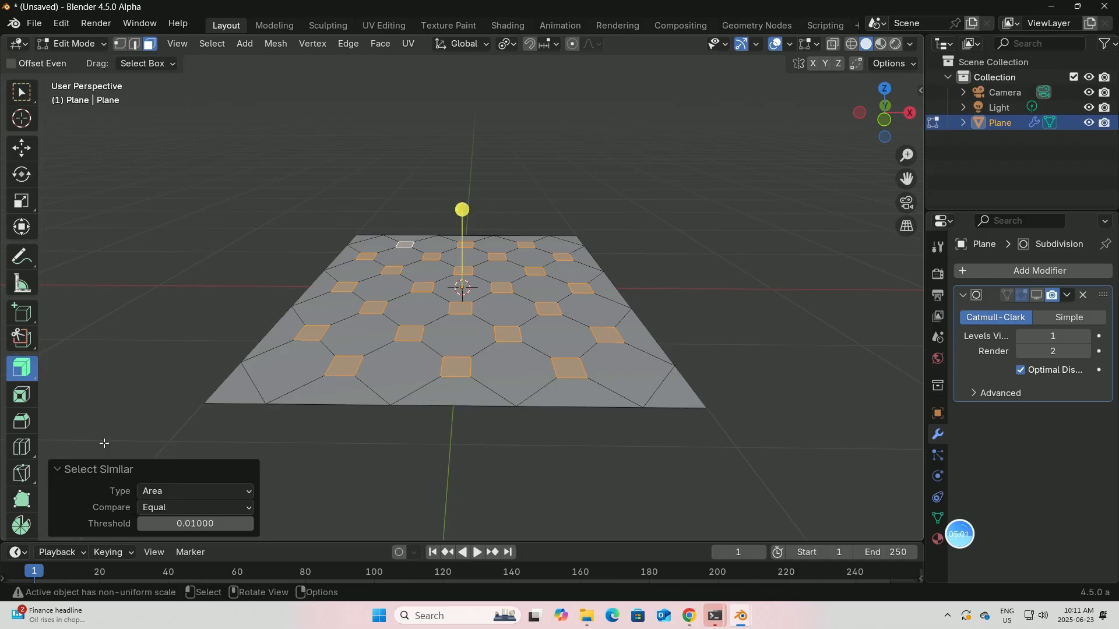
{"action": "middle_click_drag", "start_coordinate": [433, 273], "coordinate": [450, 240]}
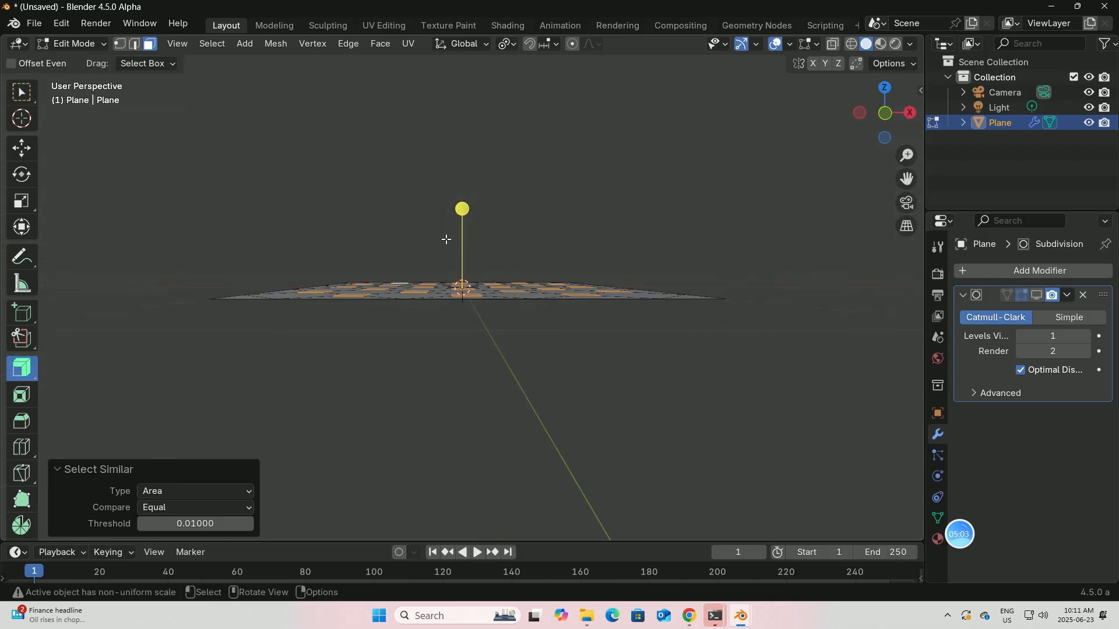
{"action": "key", "text": "KP_1"}
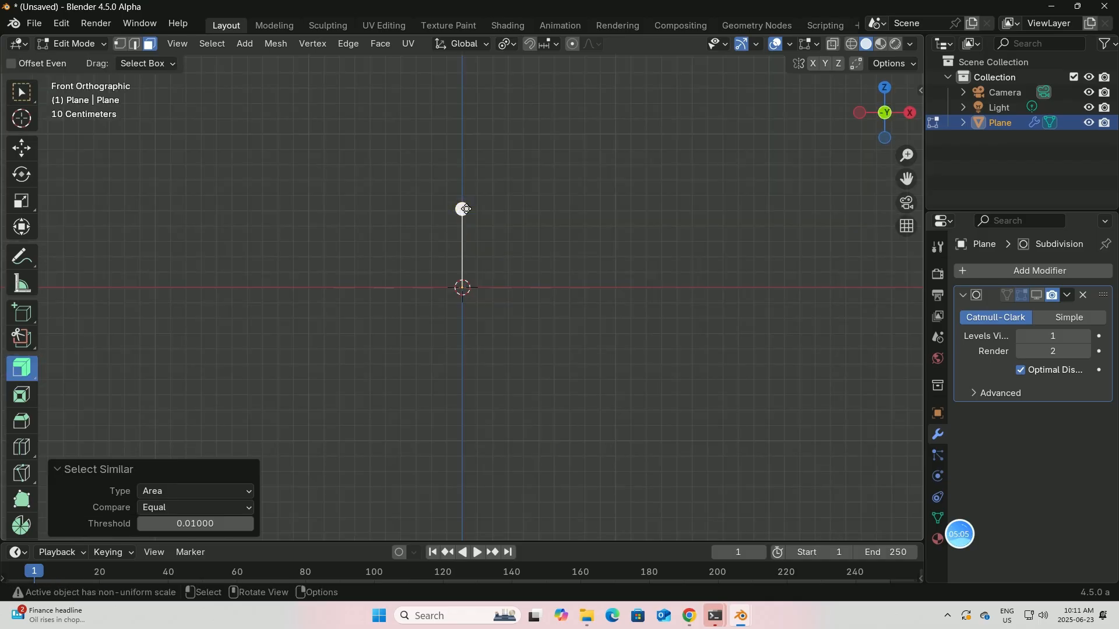
{"action": "left_click_drag", "start_coordinate": [464, 209], "coordinate": [466, 213]}
{"action": "middle_click_drag", "start_coordinate": [465, 213], "coordinate": [454, 243]}
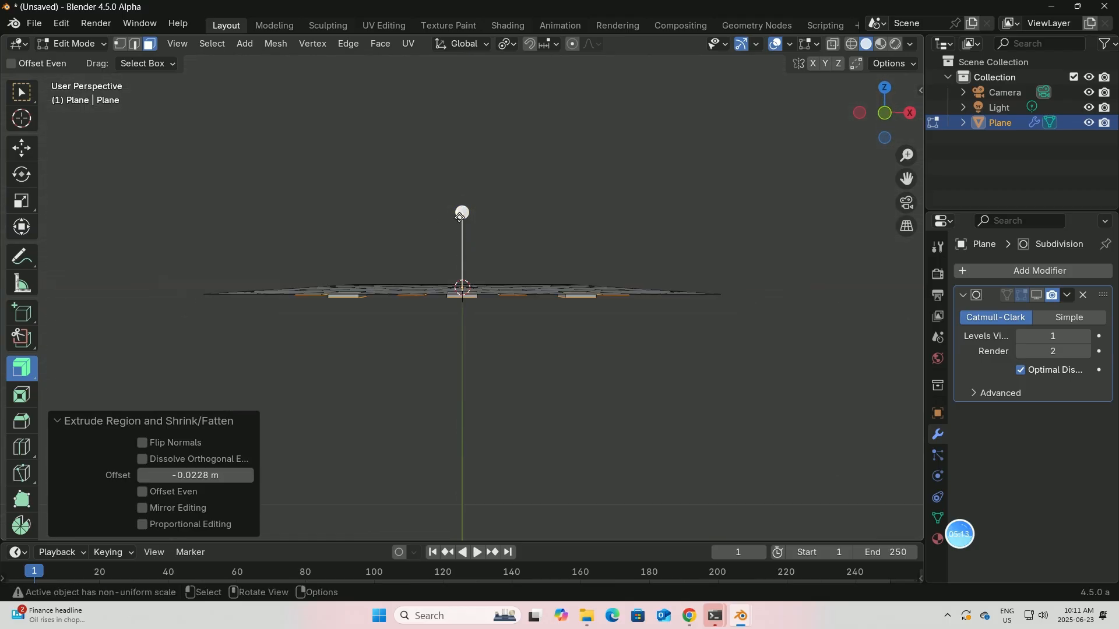
Extrude the recessed square faces deeper along their normals with an offset of about -0.0684 m
{"action": "key", "text": "KP_1"}
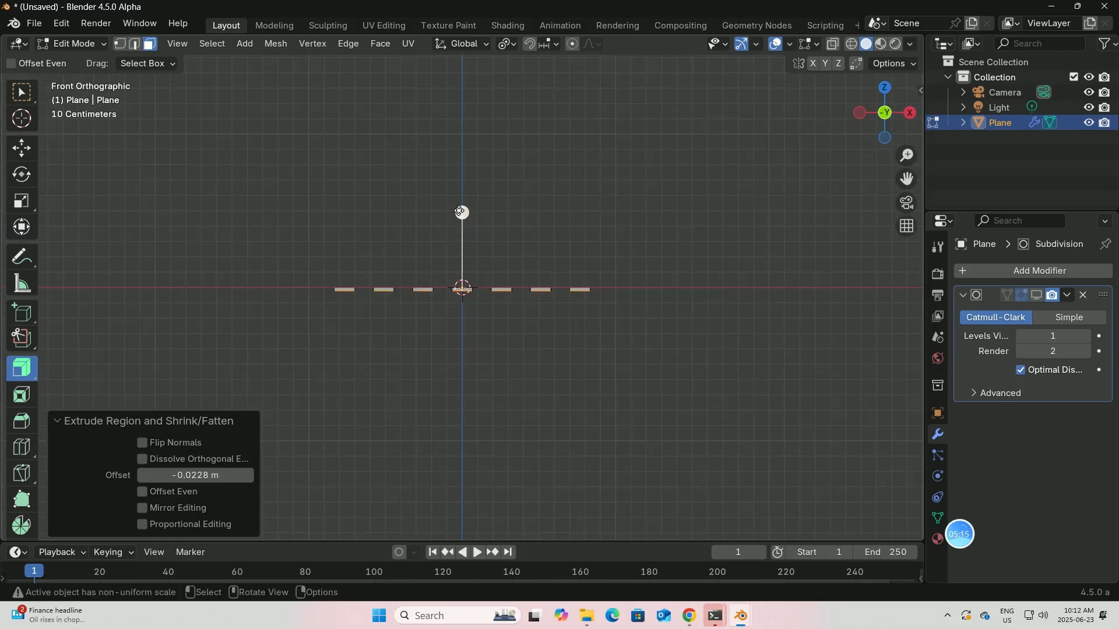
{"action": "left_click_drag", "start_coordinate": [460, 212], "coordinate": [554, 230]}
{"action": "middle_click_drag", "start_coordinate": [555, 230], "coordinate": [554, 297]}
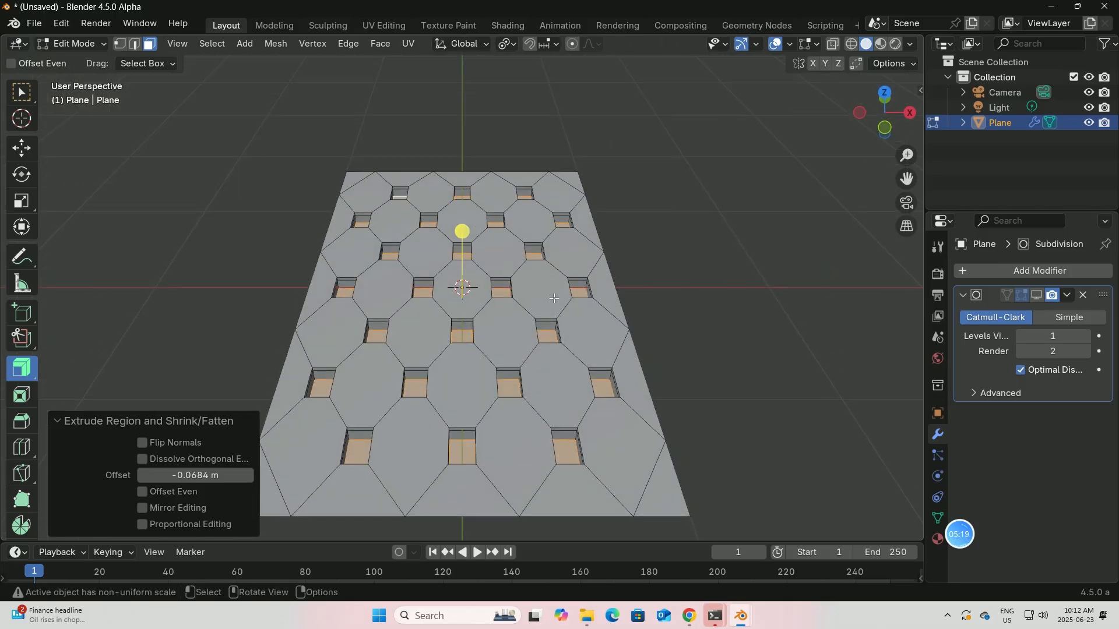
Set the Subdivision modifier's viewport levels to 2 and return to Object Mode
{"action": "left_click", "coordinate": [1088, 336]}
{"action": "left_click", "coordinate": [105, 44]}
{"action": "left_click", "coordinate": [88, 58]}
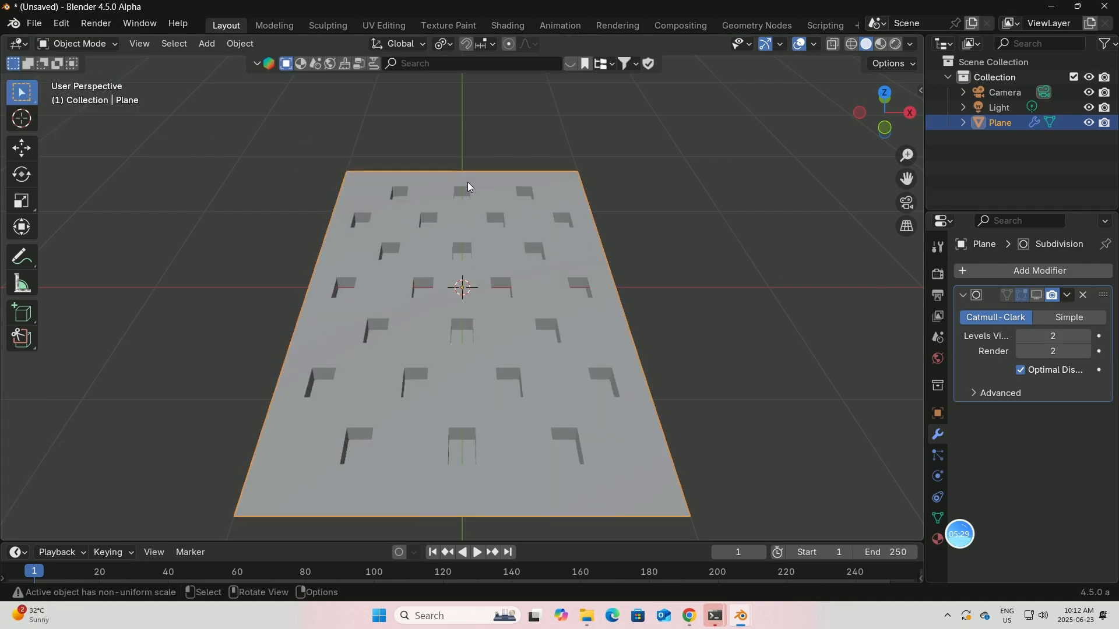
Apply Shade Smooth to the plane
{"action": "right_click", "coordinate": [481, 233]}
{"action": "left_click", "coordinate": [464, 227]}
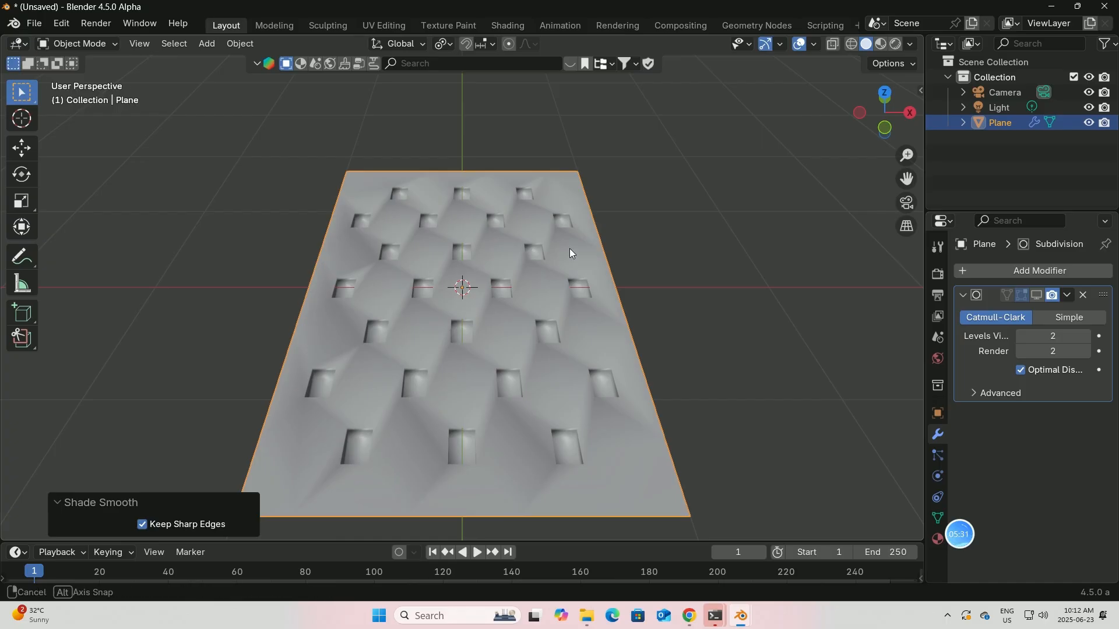
{"action": "middle_click_drag", "start_coordinate": [569, 248], "coordinate": [568, 243]}
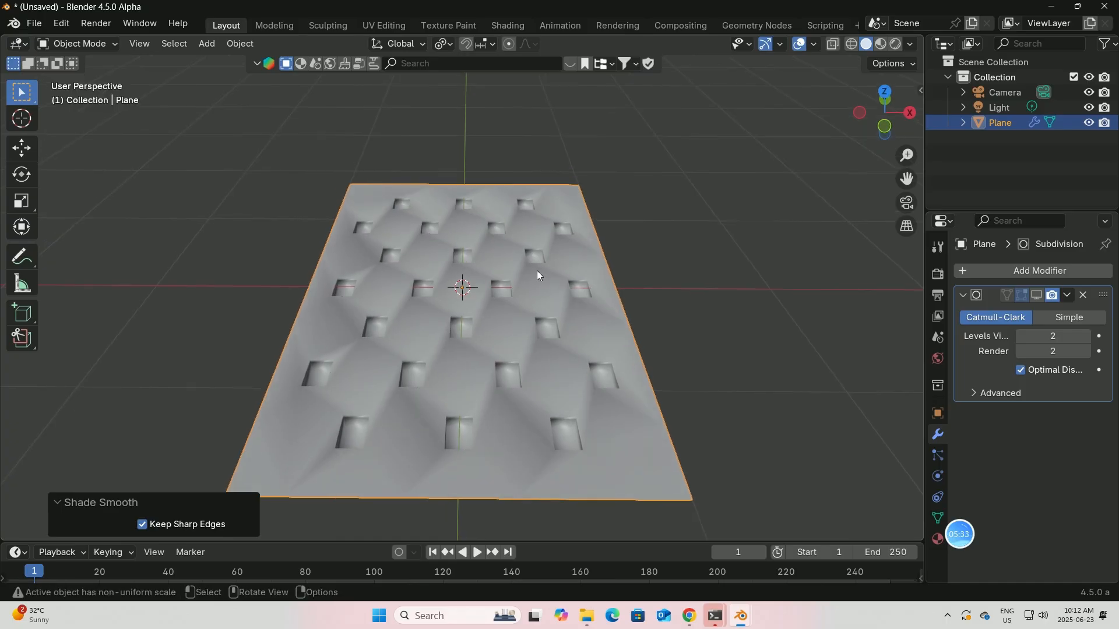
Enter Edit Mode on the plane and scale the selected recess floor faces uniformly to about 0.331
{"action": "left_click", "coordinate": [88, 44]}
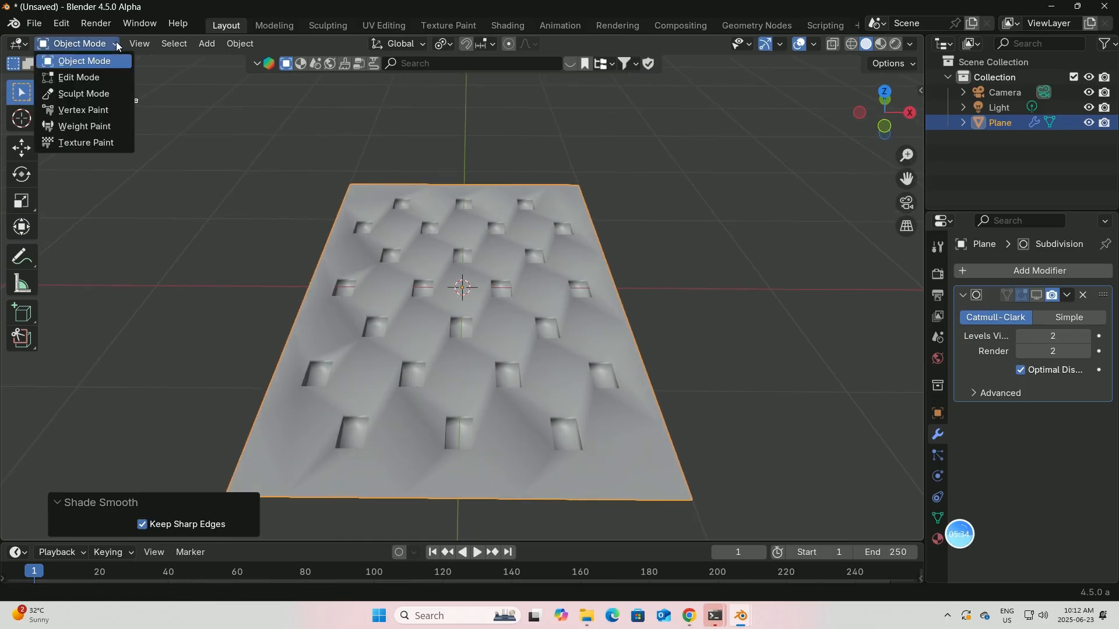
{"action": "left_click", "coordinate": [96, 77]}
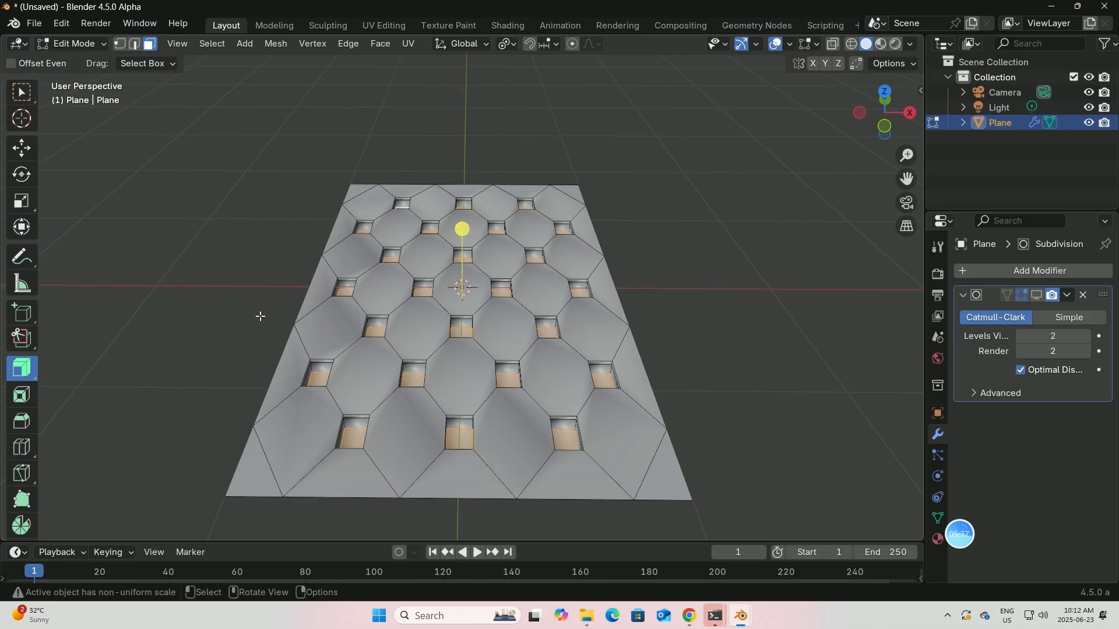
{"action": "left_click", "coordinate": [22, 201]}
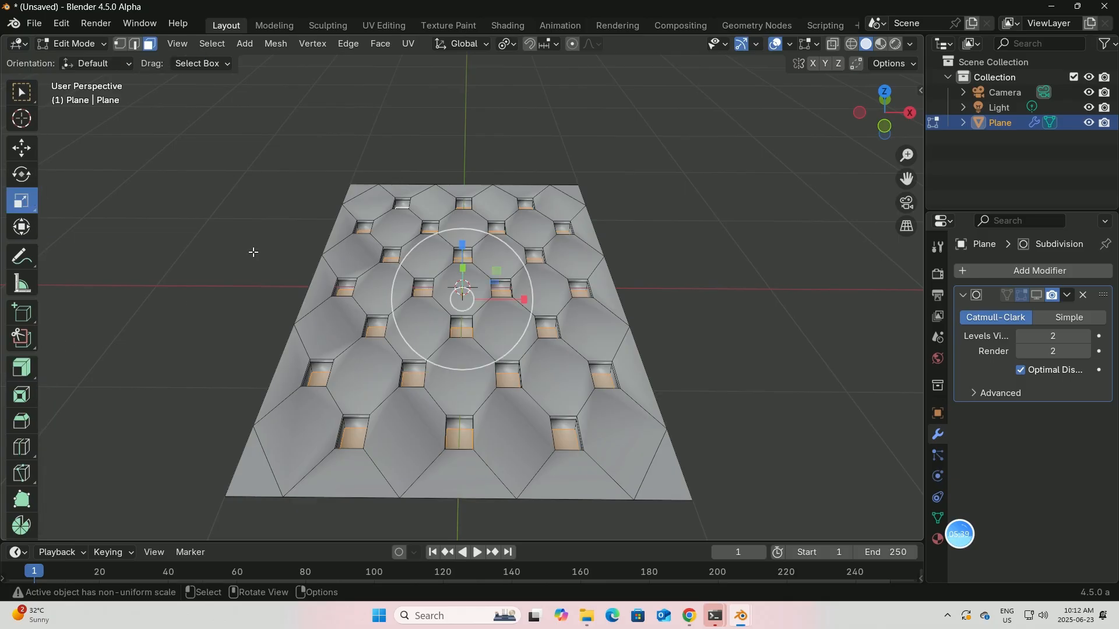
{"action": "left_click_drag", "start_coordinate": [515, 250], "coordinate": [475, 275]}
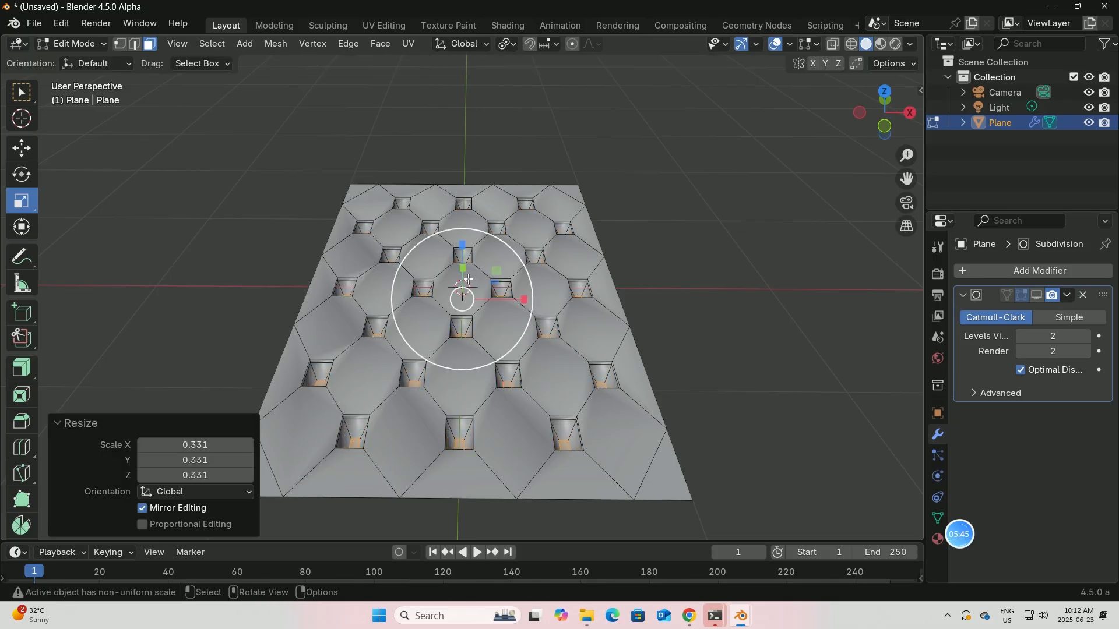
Turn on the Subdivision modifier's display and examine the rounded holes in Object Mode
{"action": "left_click", "coordinate": [1036, 296]}
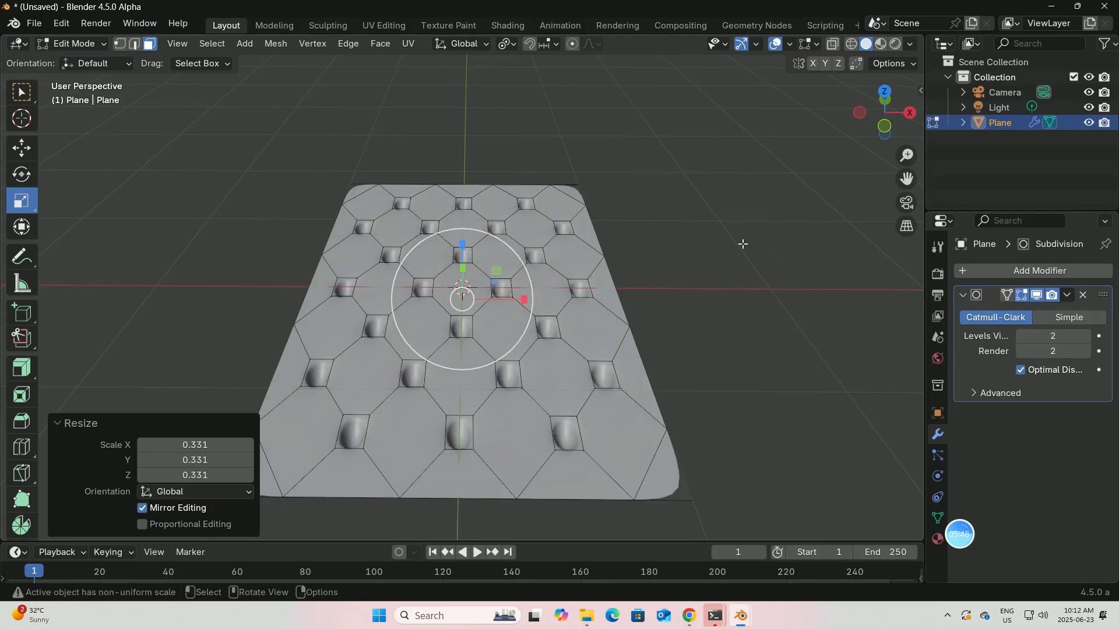
{"action": "left_click", "coordinate": [106, 43]}
{"action": "left_click", "coordinate": [87, 59]}
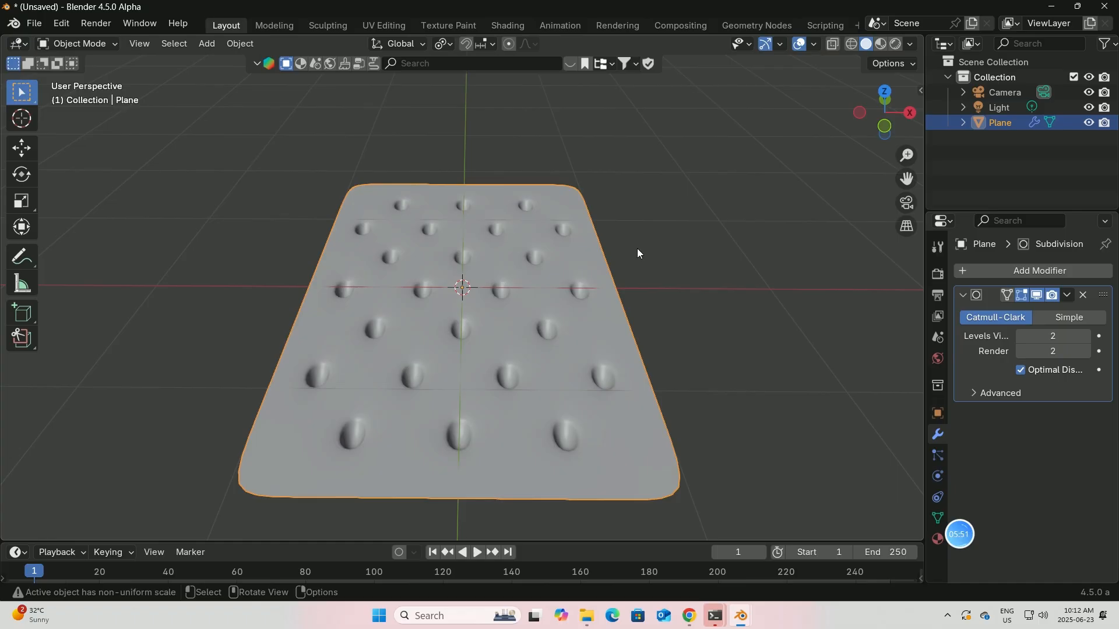
{"action": "middle_click_drag", "start_coordinate": [511, 362], "coordinate": [491, 444]}
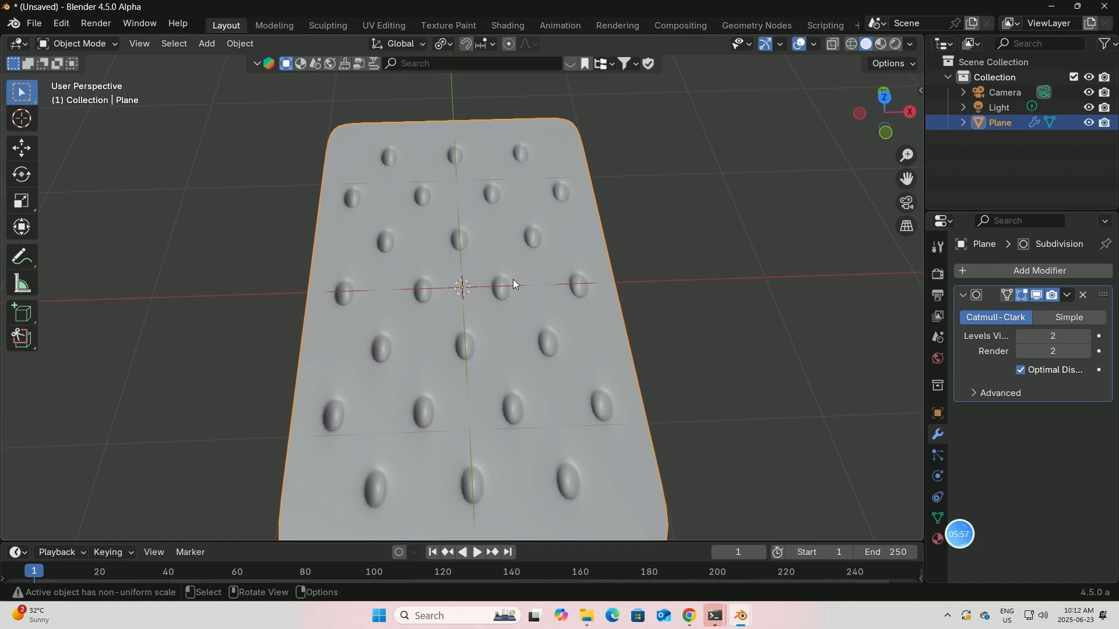
Go back into Edit Mode on the plane and hide the Subdivision modifier's effect in the viewport
{"action": "left_click", "coordinate": [114, 43]}
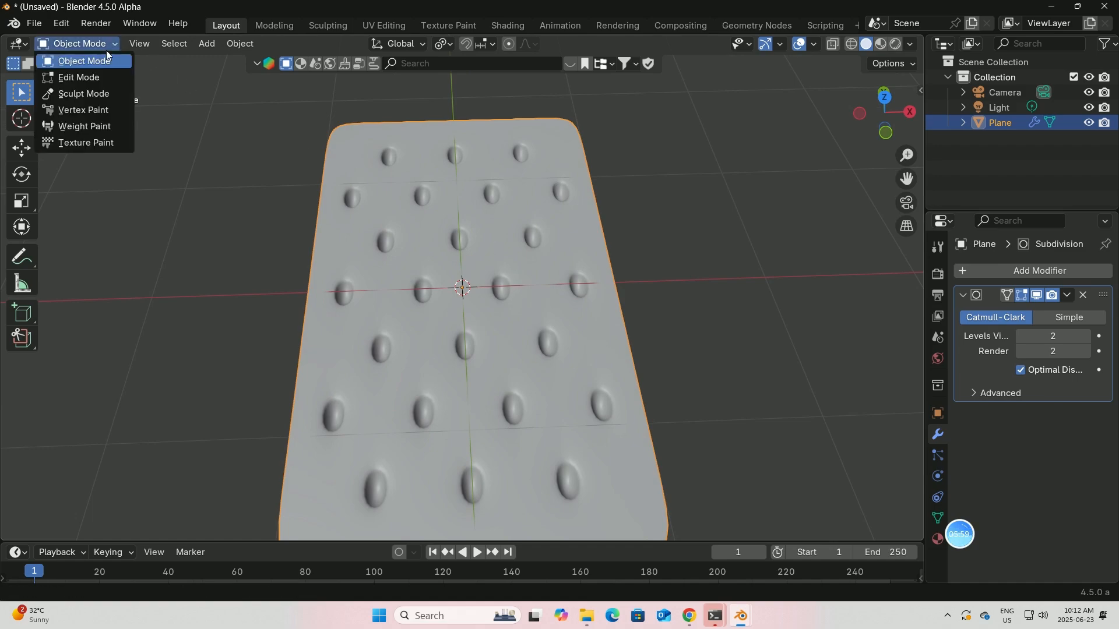
{"action": "left_click", "coordinate": [76, 77]}
{"action": "middle_click_drag", "start_coordinate": [446, 215], "coordinate": [441, 202]}
{"action": "left_click", "coordinate": [1036, 294]}
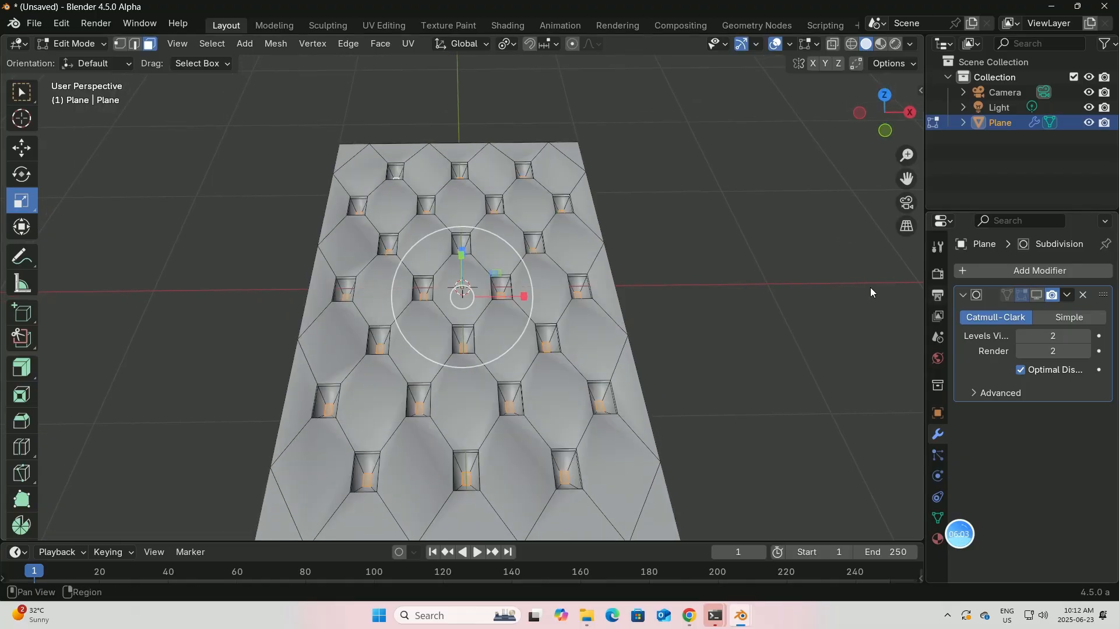
{"action": "middle_click_drag", "start_coordinate": [535, 275], "coordinate": [535, 266]}
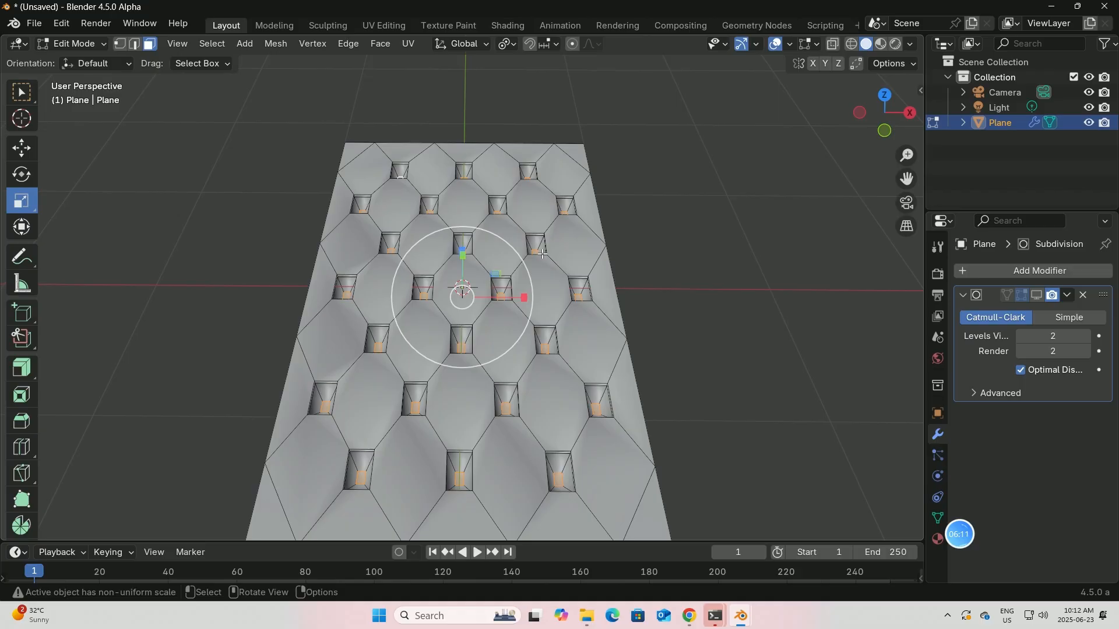
Select all faces of the plane and triangulate them
{"action": "key", "text": "a"}
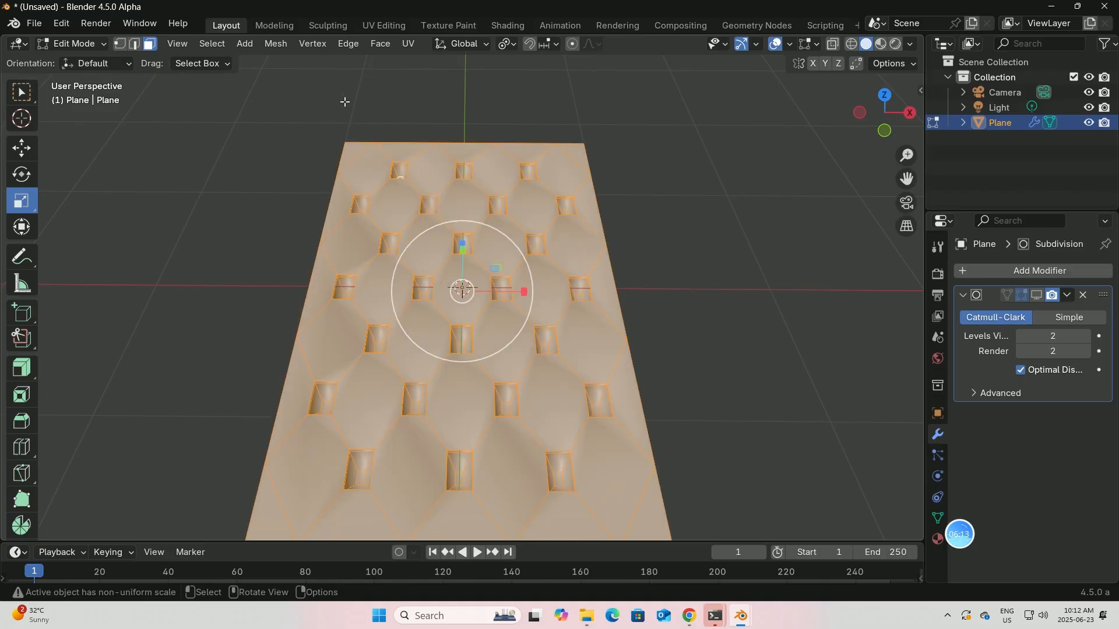
{"action": "left_click", "coordinate": [378, 45]}
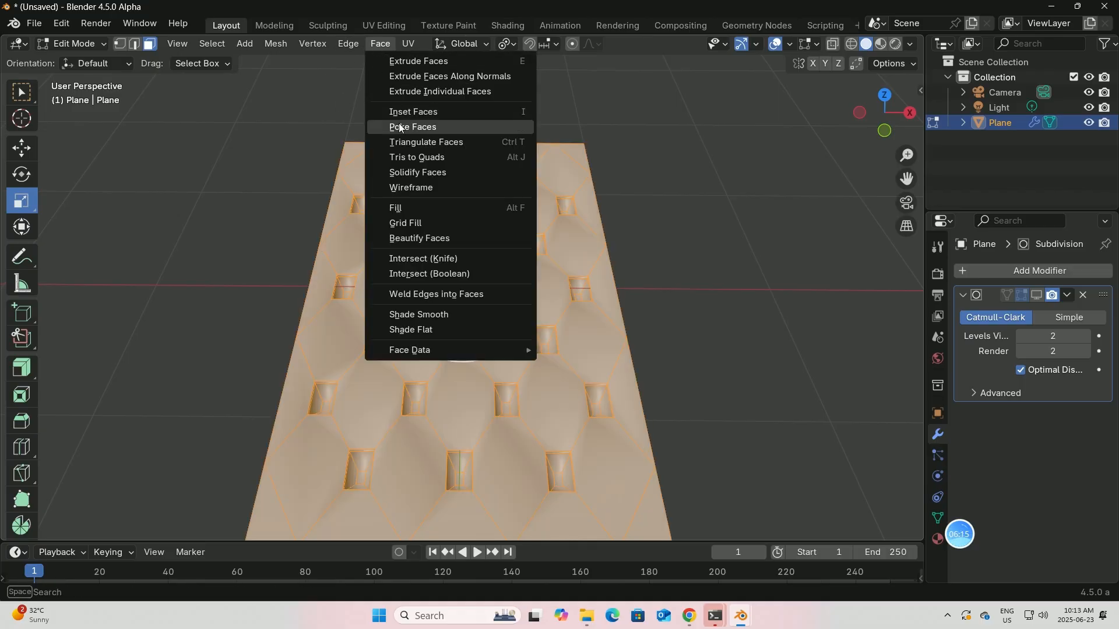
{"action": "left_click", "coordinate": [425, 143]}
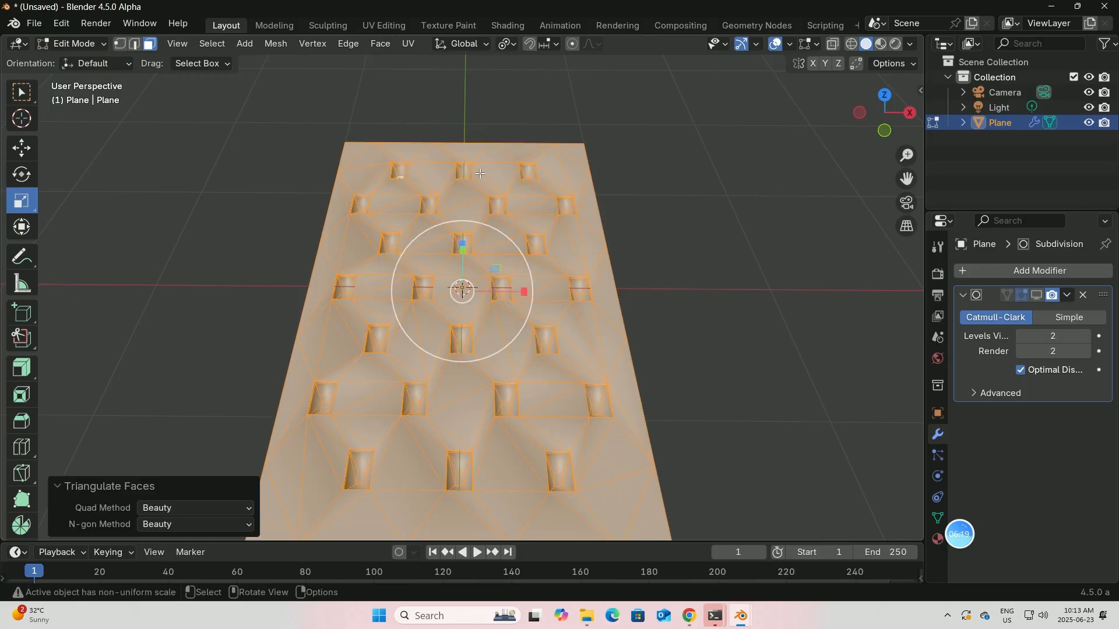
Convert the plane's selected triangles back to quads with Tris to Quads
{"action": "left_click", "coordinate": [380, 45]}
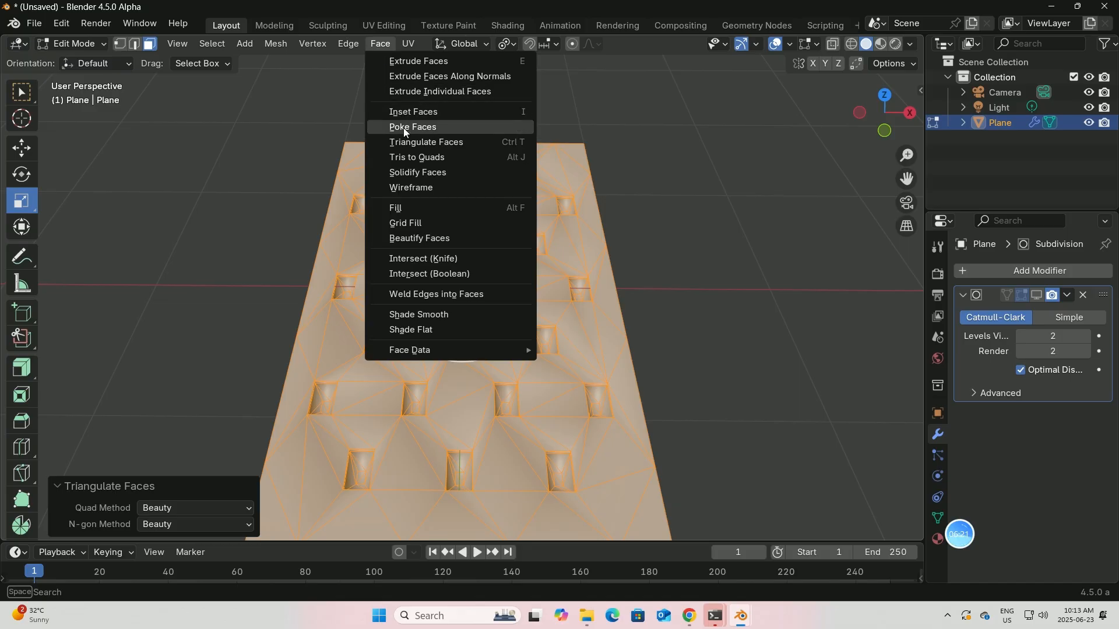
{"action": "left_click", "coordinate": [410, 157]}
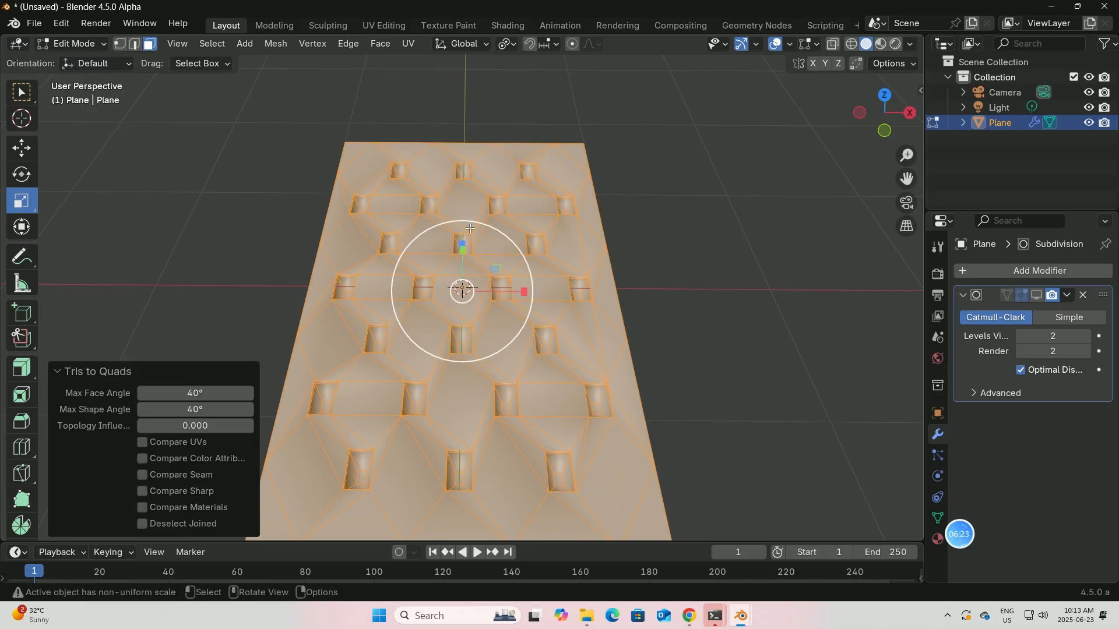
{"action": "middle_click_drag", "start_coordinate": [470, 225], "coordinate": [472, 236]}
In edge selection mode, clear the selection and select the plane's outer boundary edges along all four sides
{"action": "left_click", "coordinate": [135, 46]}
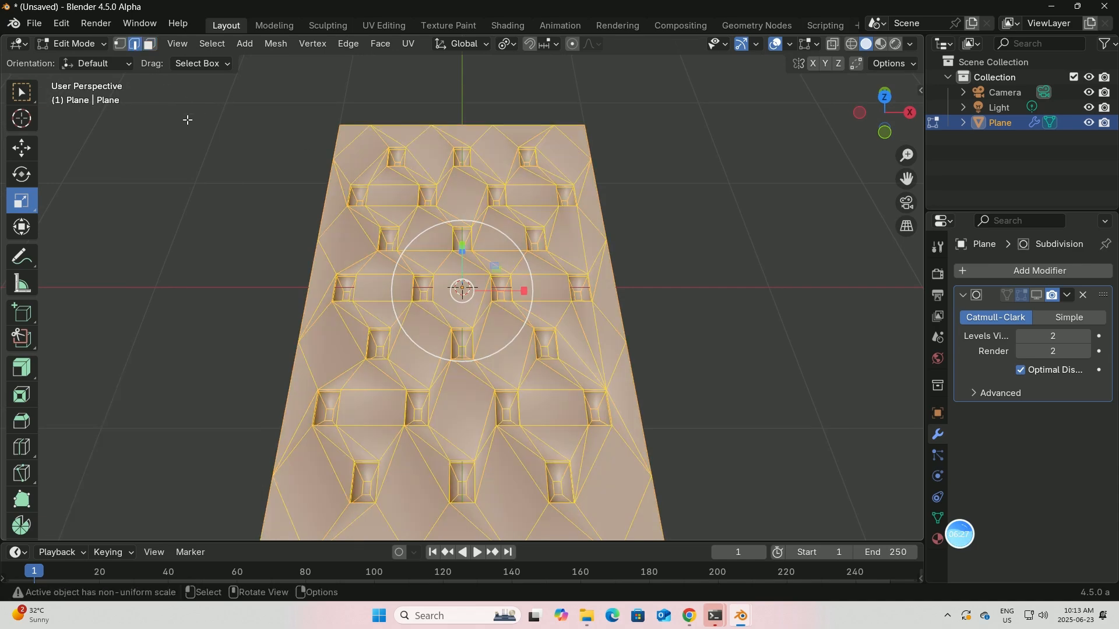
{"action": "left_click", "coordinate": [19, 92]}
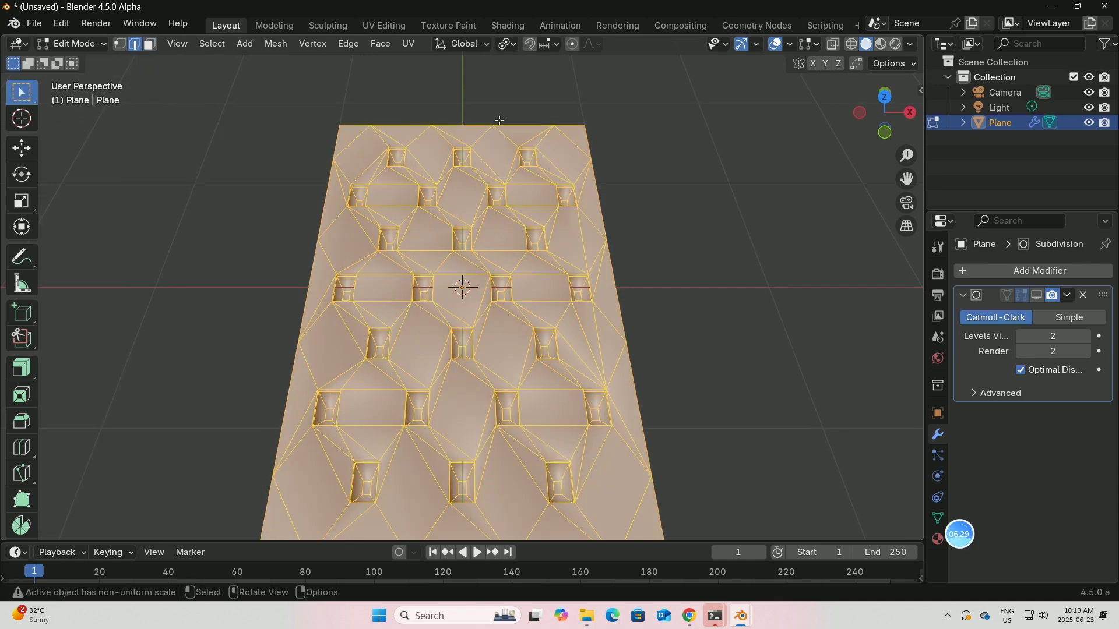
{"action": "left_click", "coordinate": [689, 145]}
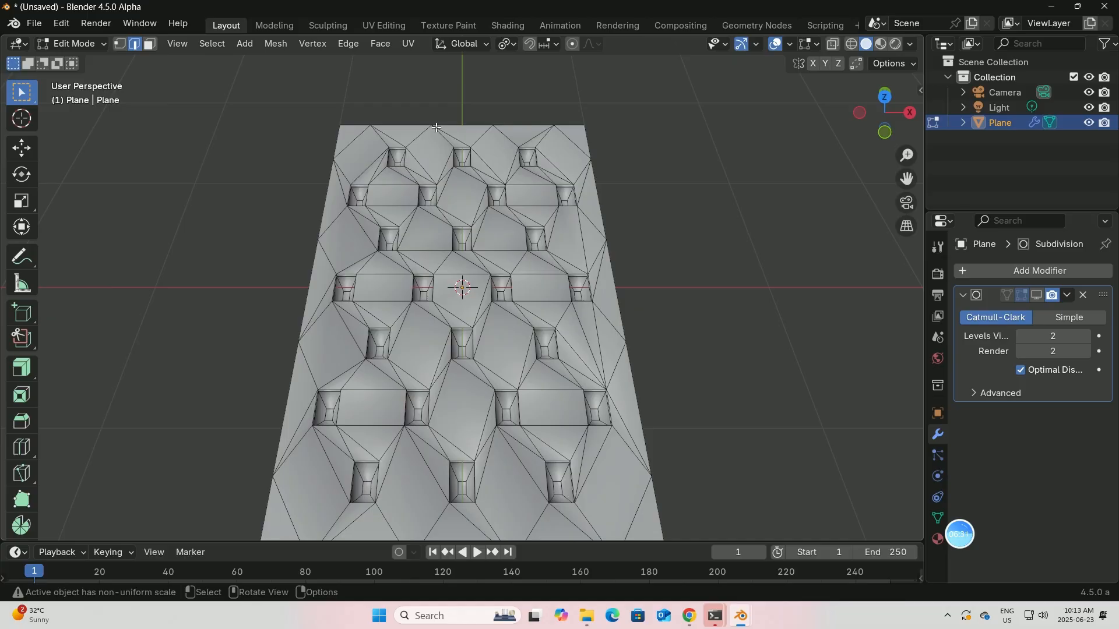
{"action": "key", "text": "shift"}
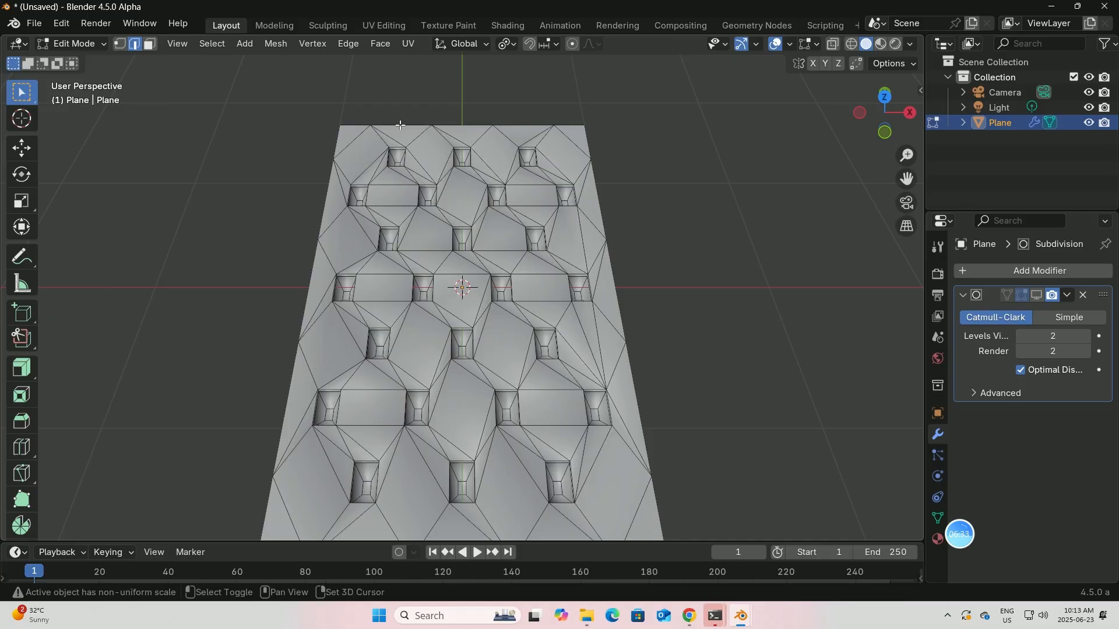
{"action": "left_click", "coordinate": [351, 127], "text": "shift"}
{"action": "left_click", "coordinate": [453, 126], "text": "alt+shift"}
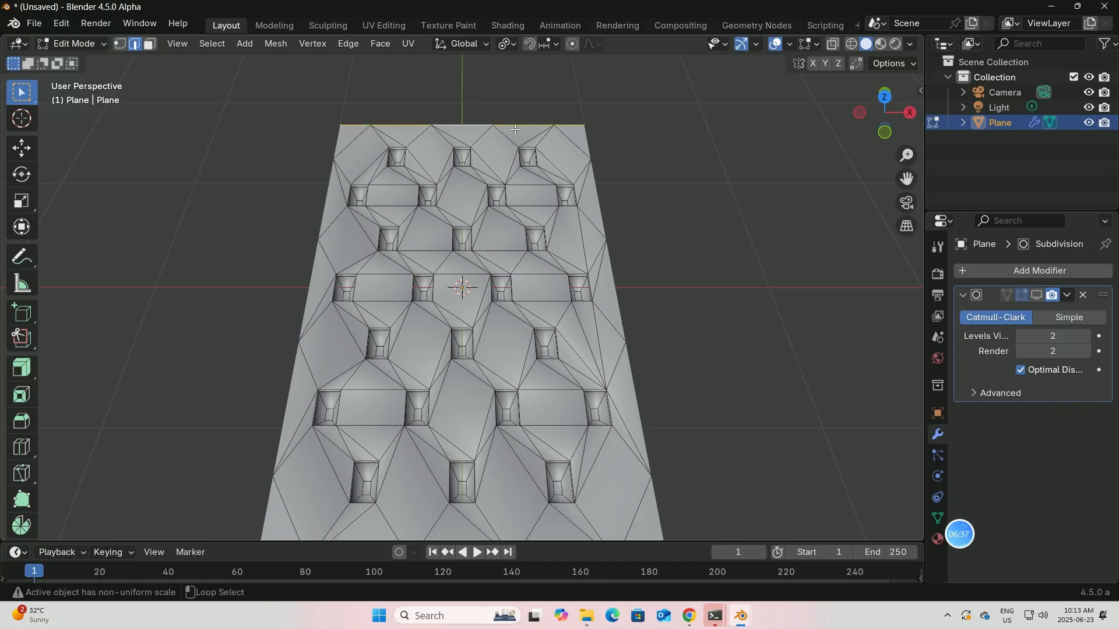
{"action": "left_click", "coordinate": [597, 193], "text": "alt+shift"}
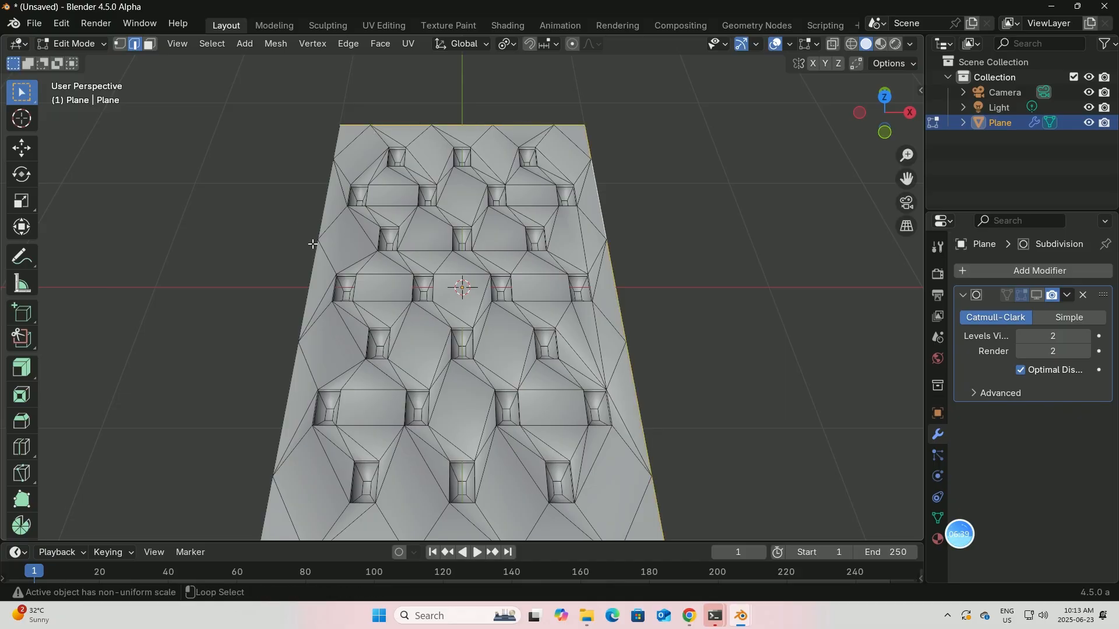
{"action": "left_click", "coordinate": [315, 264], "text": "alt+shift"}
{"action": "scroll", "coordinate": [393, 459], "scroll_direction": "down", "scroll_amount": 2}
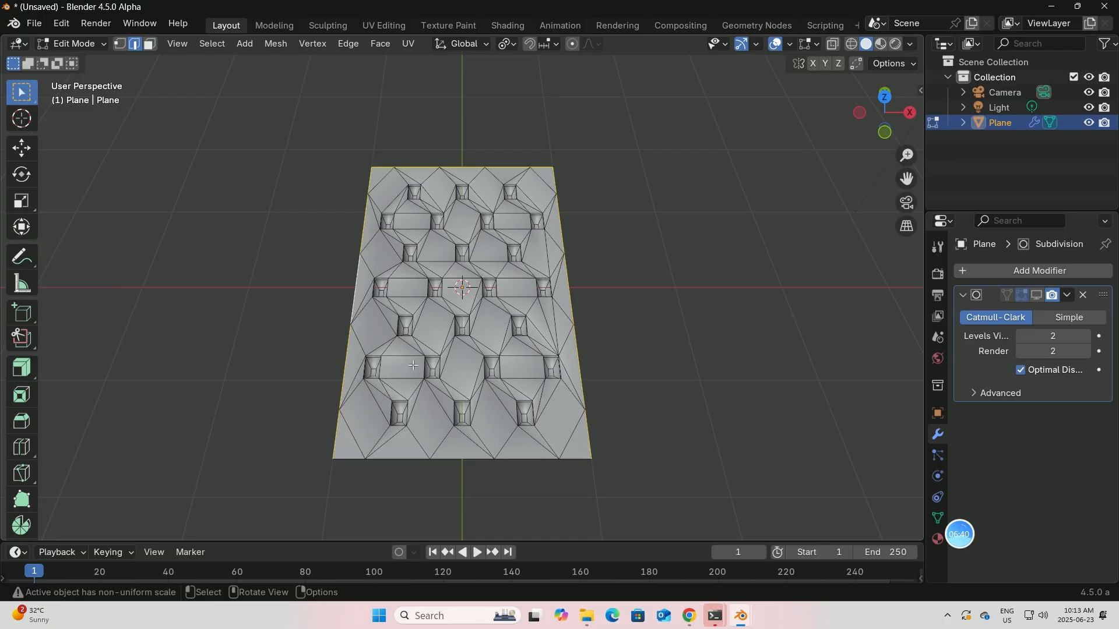
{"action": "left_click", "coordinate": [393, 460], "text": "alt+shift"}
From the front view, extrude the selected boundary edges straight down along Z by about 0.26 m to form the wafer's side walls
{"action": "middle_click_drag", "start_coordinate": [394, 460], "coordinate": [471, 279]}
{"action": "key", "text": "KP_1"}
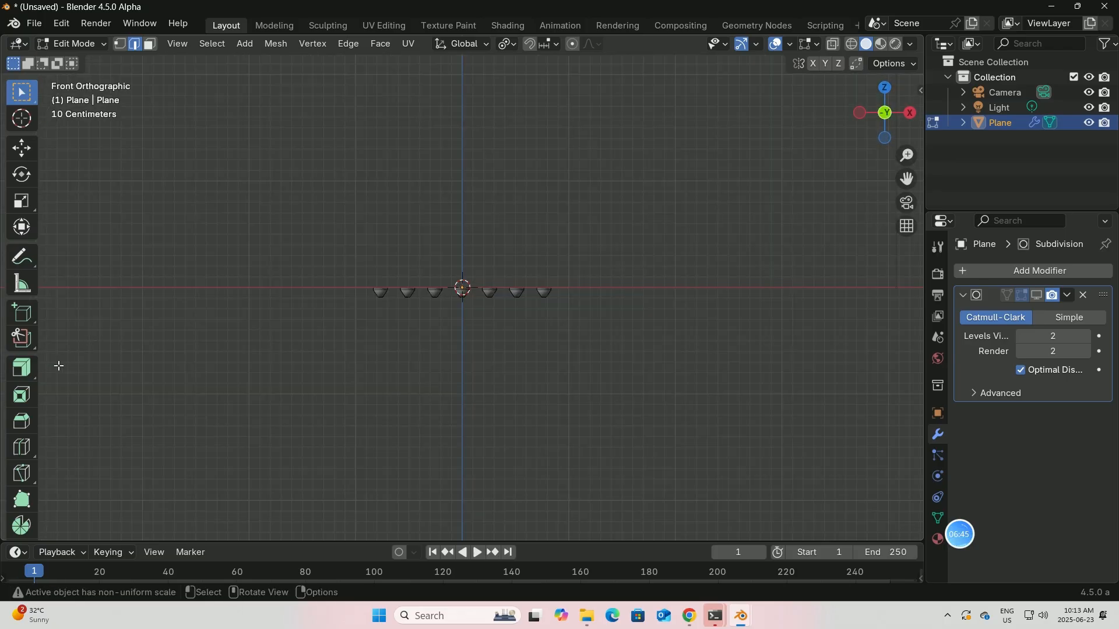
{"action": "left_click", "coordinate": [28, 376]}
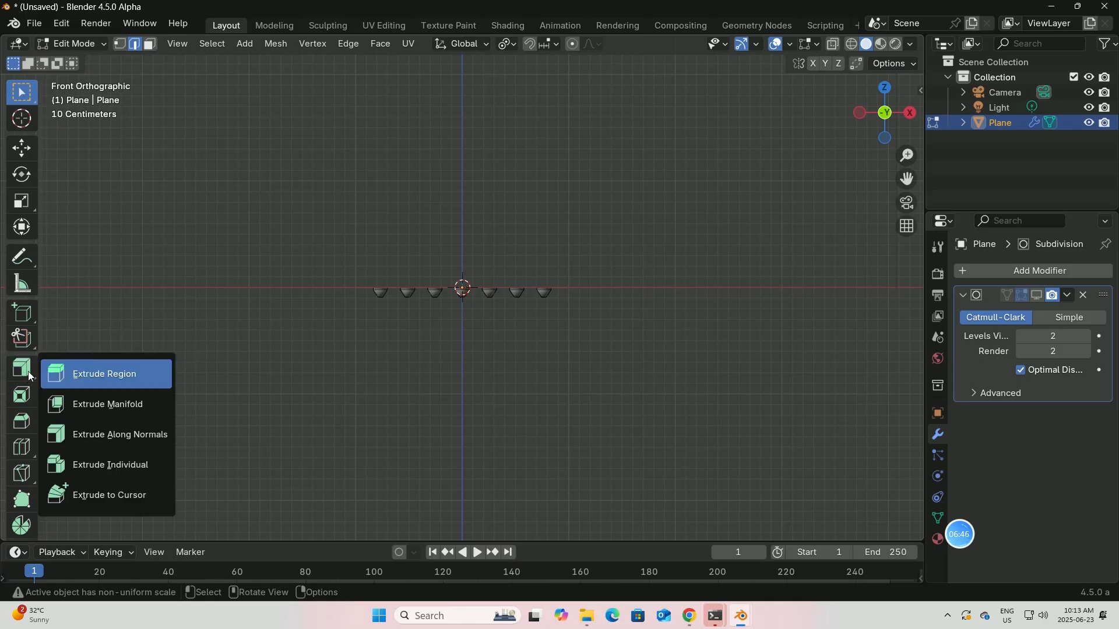
{"action": "left_click", "coordinate": [107, 377]}
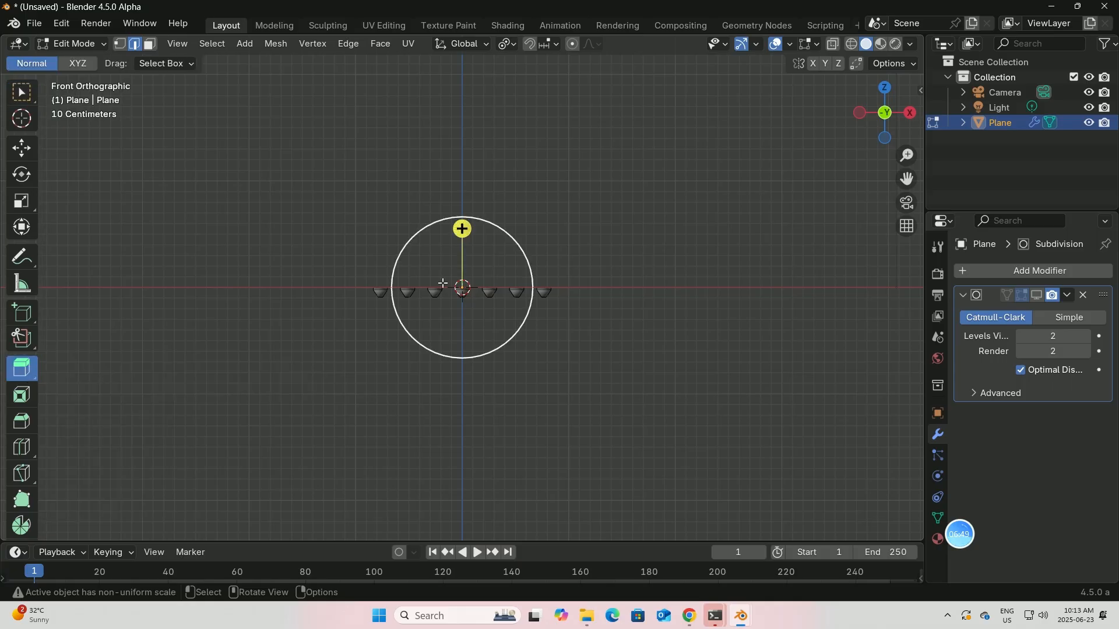
{"action": "key", "text": "e"}
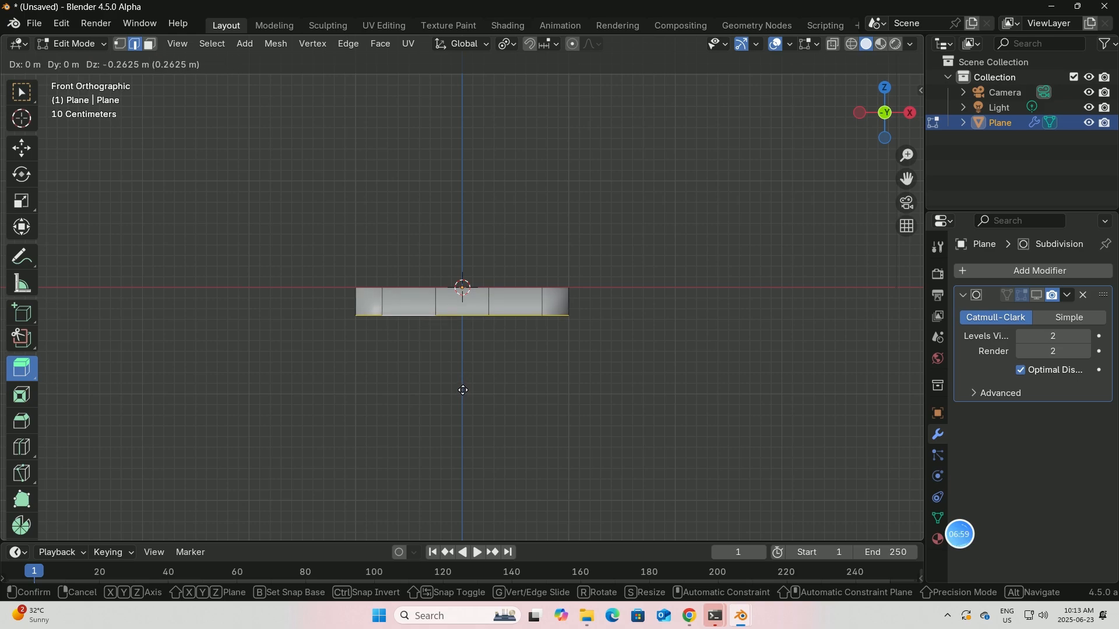
{"action": "left_click", "coordinate": [462, 390]}
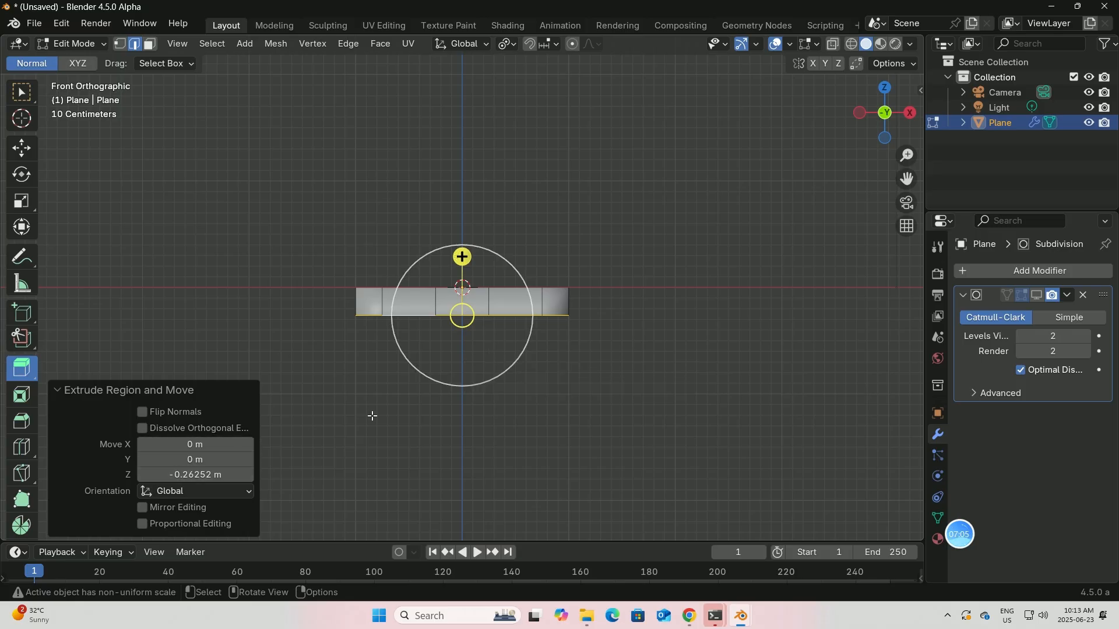
Close the wafer's open underside with Grid Fill, using a span of 5
{"action": "middle_click_drag", "start_coordinate": [425, 421], "coordinate": [517, 301]}
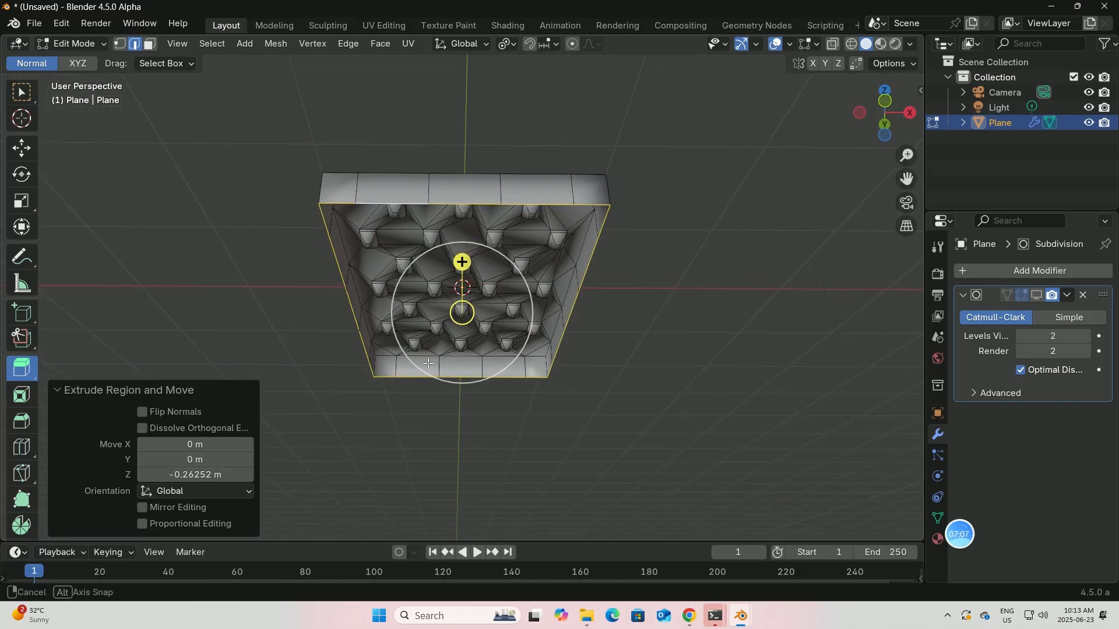
{"action": "left_click", "coordinate": [378, 45]}
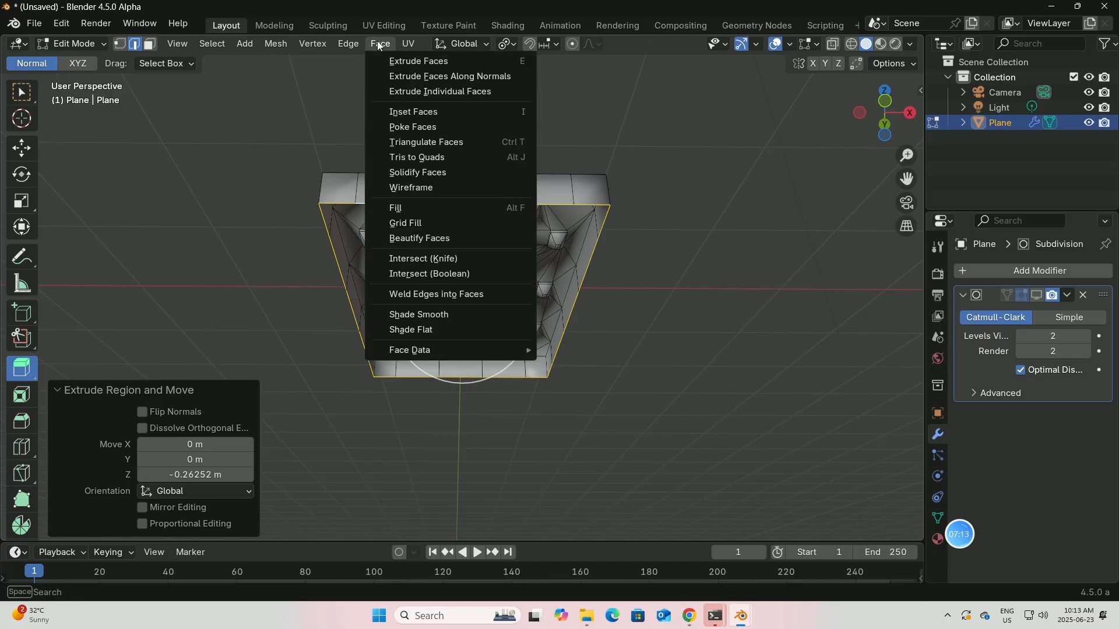
{"action": "left_click", "coordinate": [405, 224]}
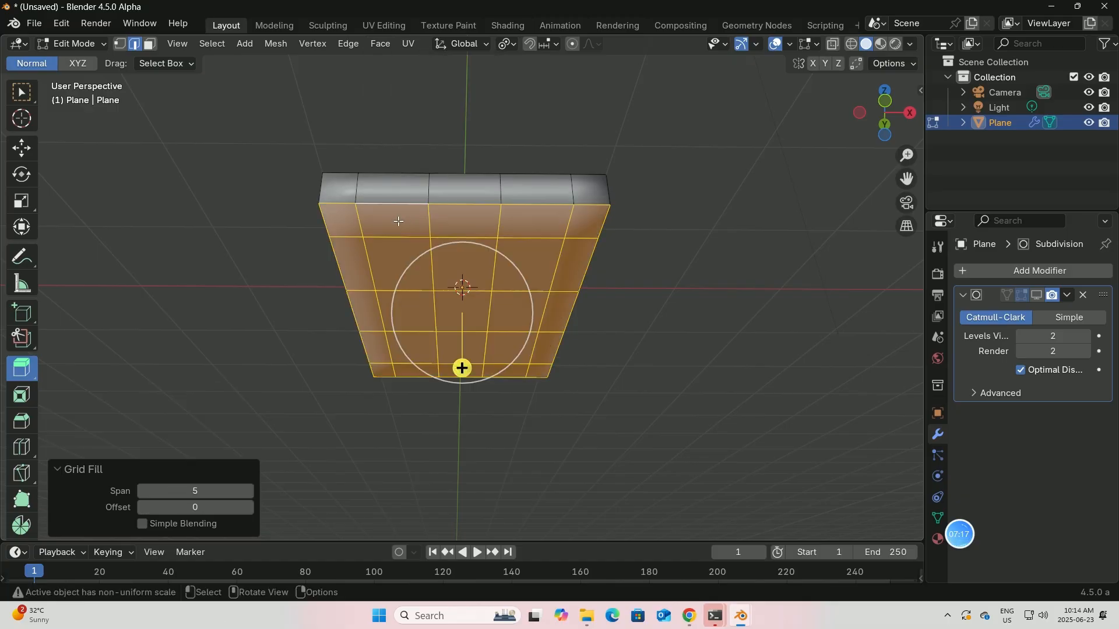
{"action": "middle_click_drag", "start_coordinate": [445, 225], "coordinate": [440, 322]}
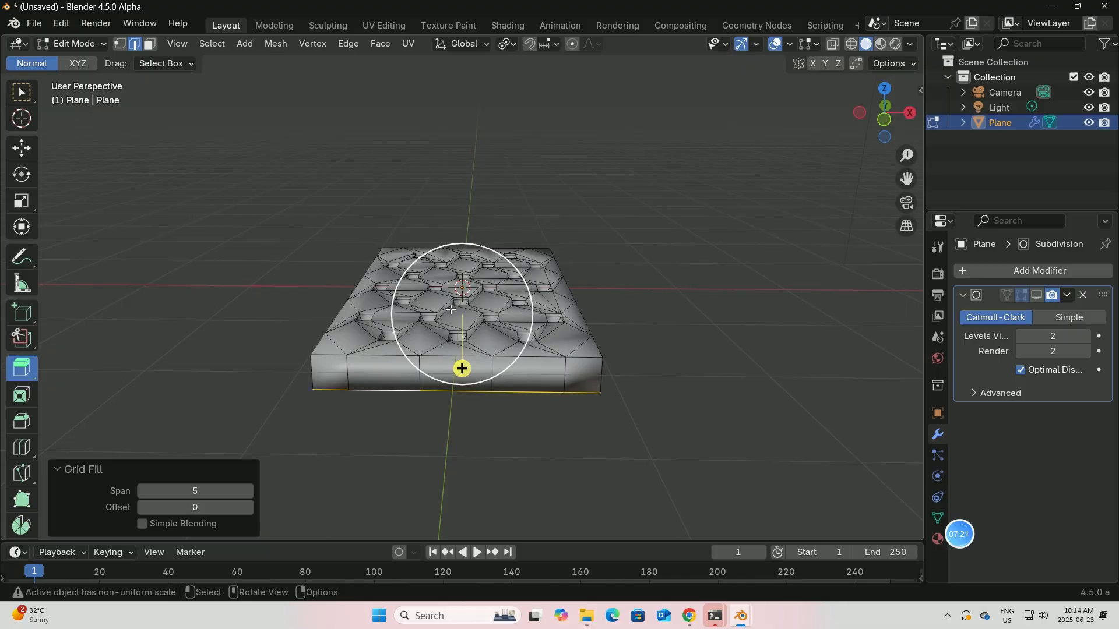
Return to Object Mode and turn the Subdivision modifier's viewport display back on
{"action": "left_click", "coordinate": [106, 43]}
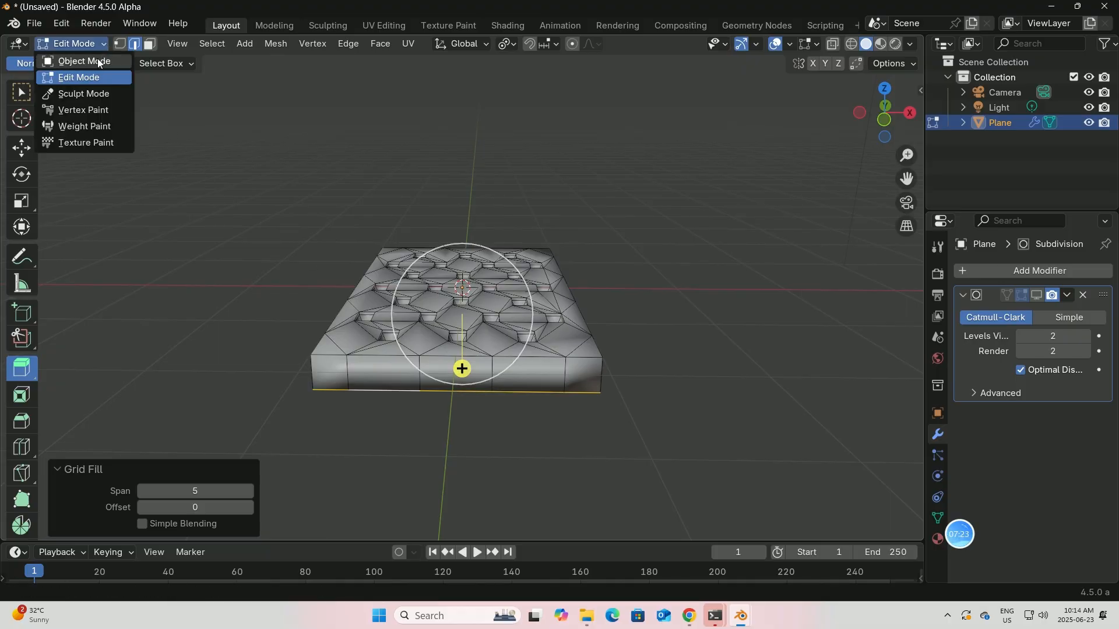
{"action": "left_click", "coordinate": [99, 62]}
{"action": "middle_click_drag", "start_coordinate": [585, 268], "coordinate": [587, 253]}
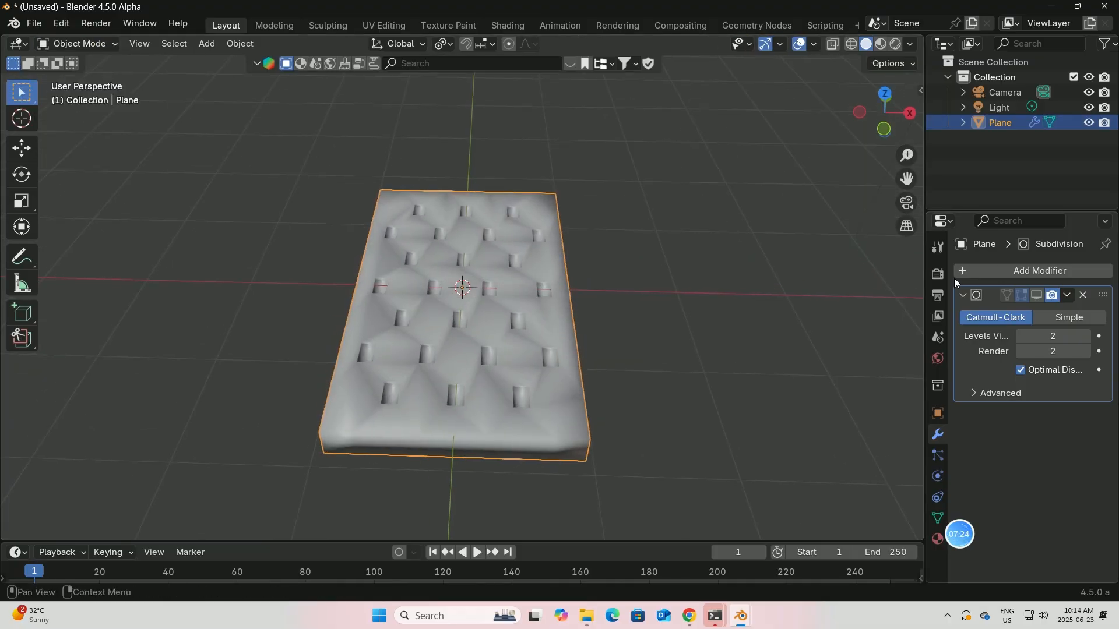
{"action": "left_click", "coordinate": [1036, 296]}
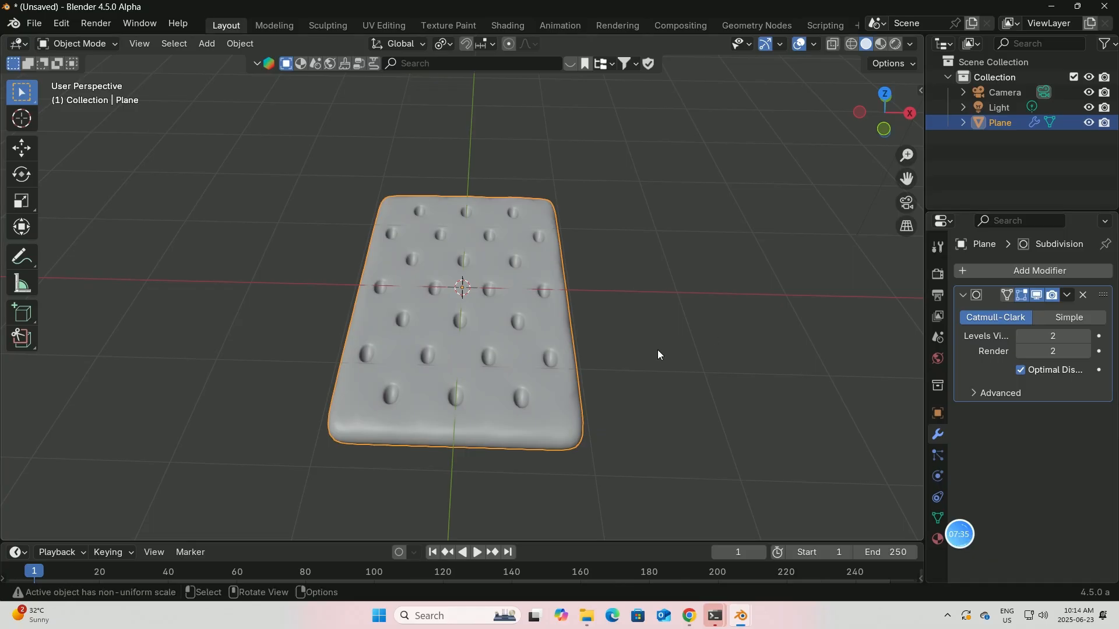
{"action": "middle_click_drag", "start_coordinate": [657, 349], "coordinate": [662, 273]}
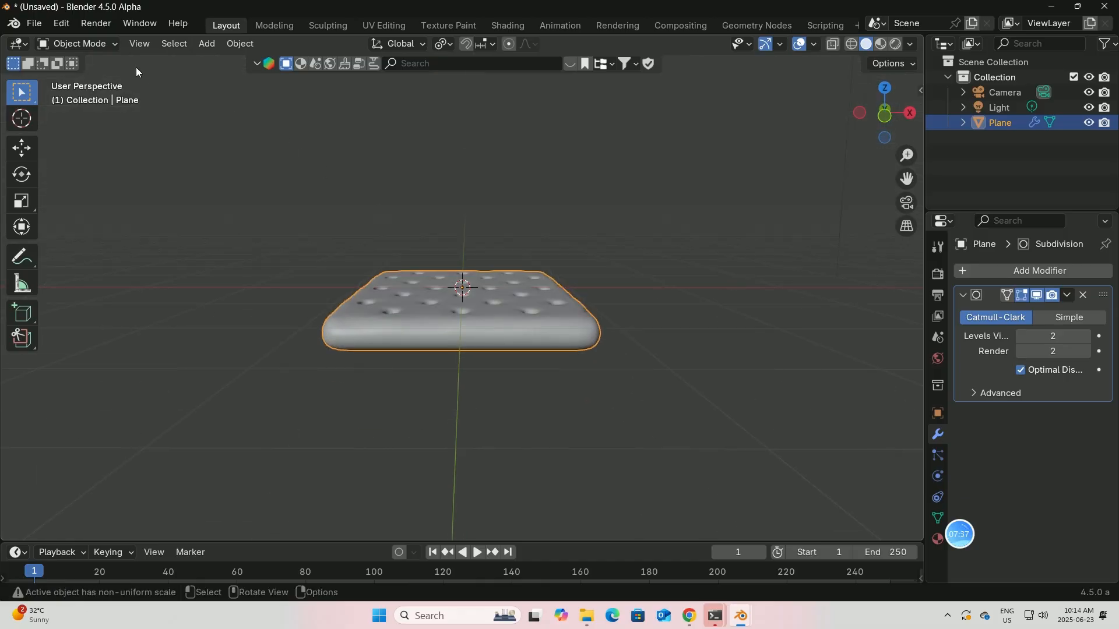
In Edit Mode, add a loop cut with 2 cuts around the wafer's side walls, and return to Object Mode
{"action": "left_click", "coordinate": [78, 44]}
{"action": "left_click", "coordinate": [92, 76]}
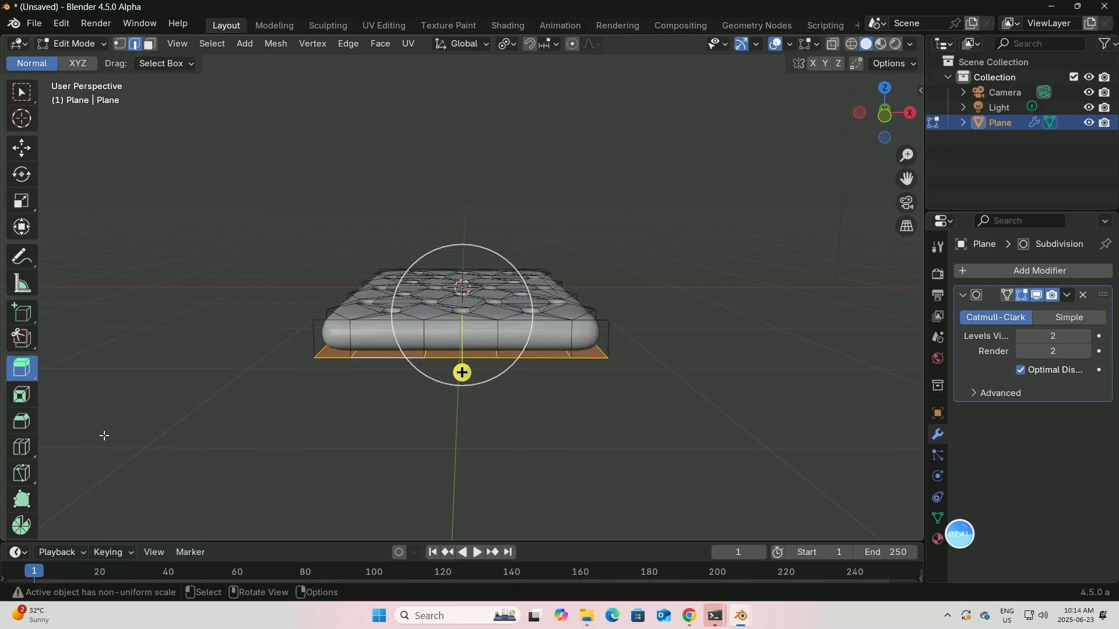
{"action": "left_click", "coordinate": [21, 445]}
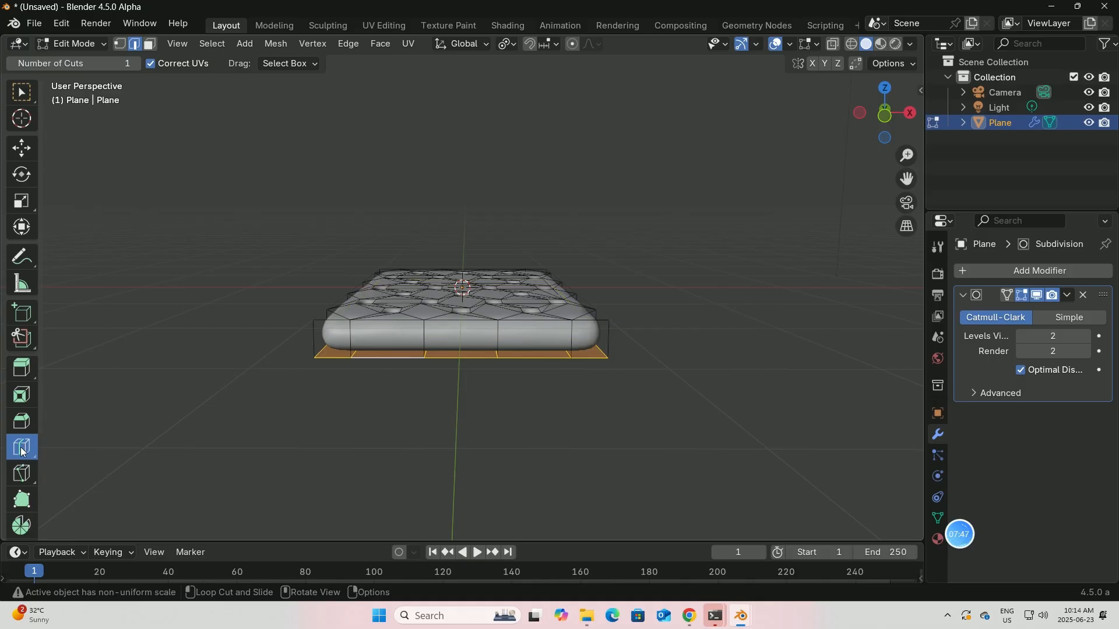
{"action": "scroll", "coordinate": [187, 354], "scroll_direction": "up", "scroll_amount": 2}
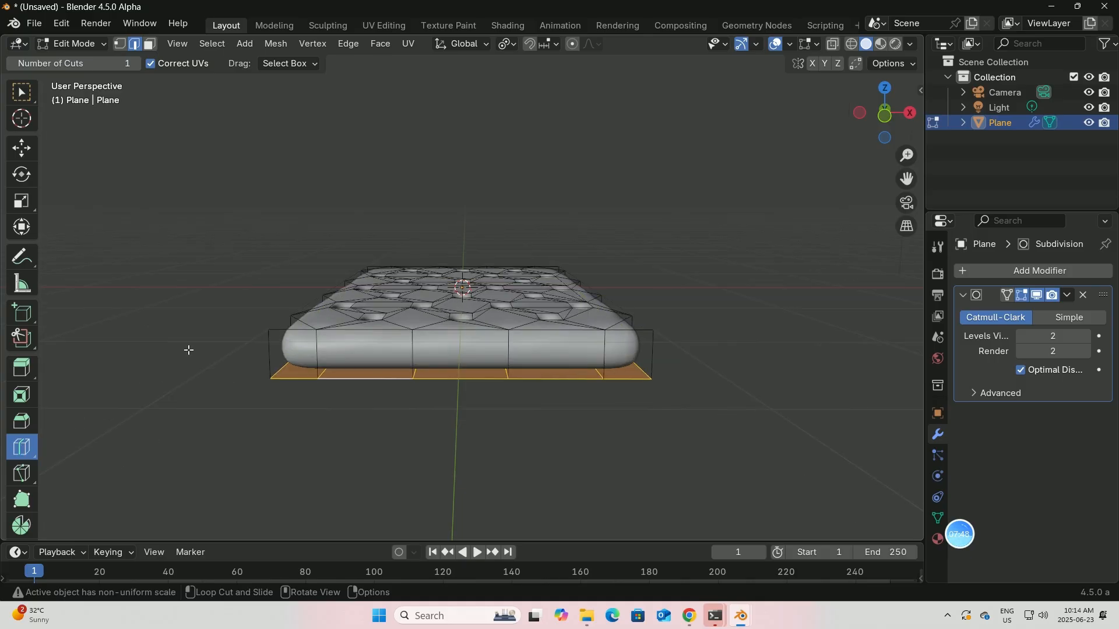
{"action": "left_click", "coordinate": [312, 355]}
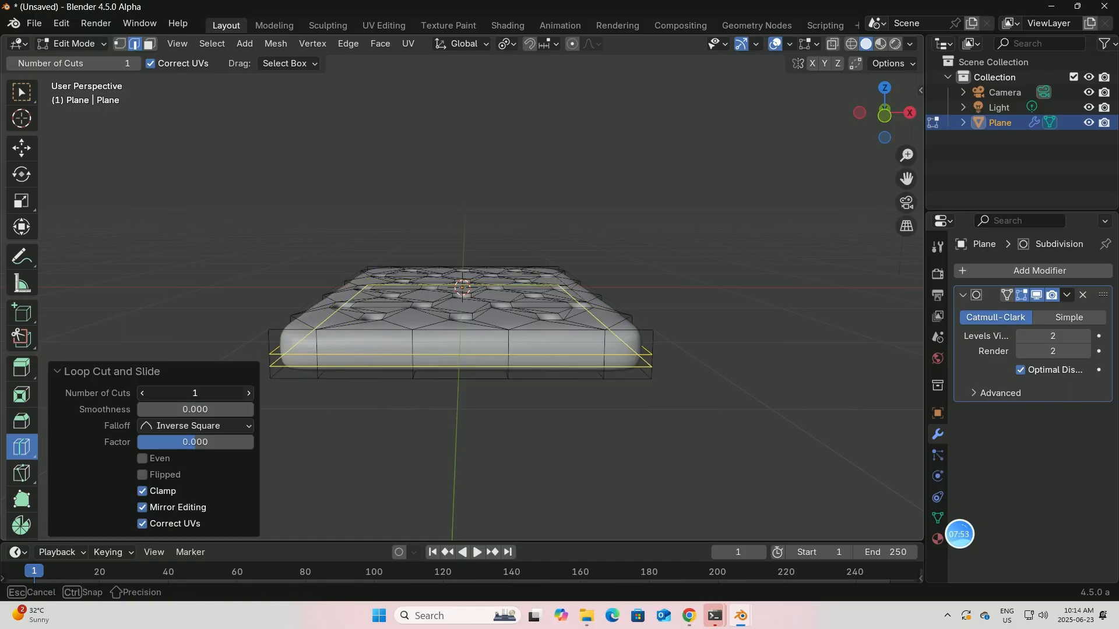
{"action": "left_click_drag", "start_coordinate": [194, 393], "coordinate": [210, 393]}
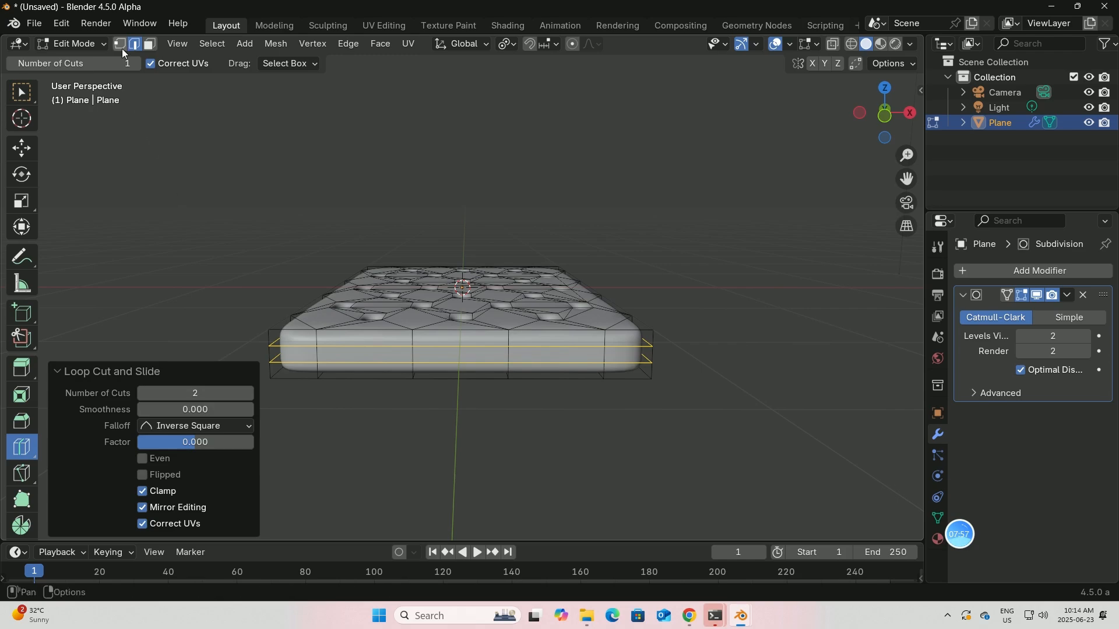
{"action": "left_click", "coordinate": [104, 43]}
{"action": "left_click", "coordinate": [76, 57]}
{"action": "middle_click_drag", "start_coordinate": [210, 93], "coordinate": [148, 109]}
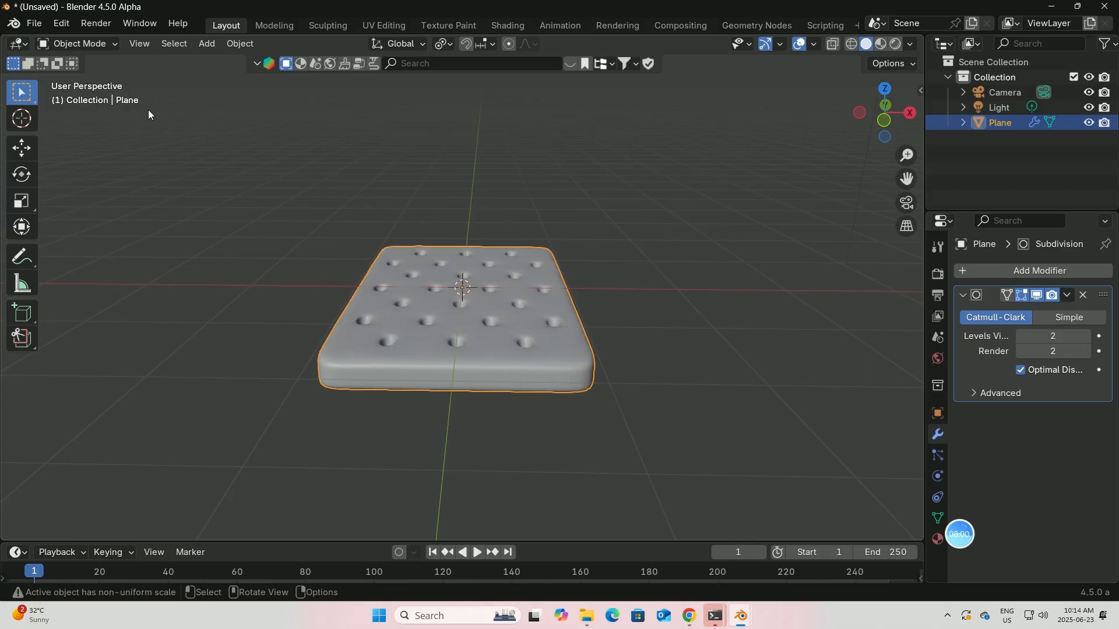
Save the project as class.blend in the Downloads folder
{"action": "left_click", "coordinate": [34, 24]}
{"action": "left_click", "coordinate": [63, 121]}
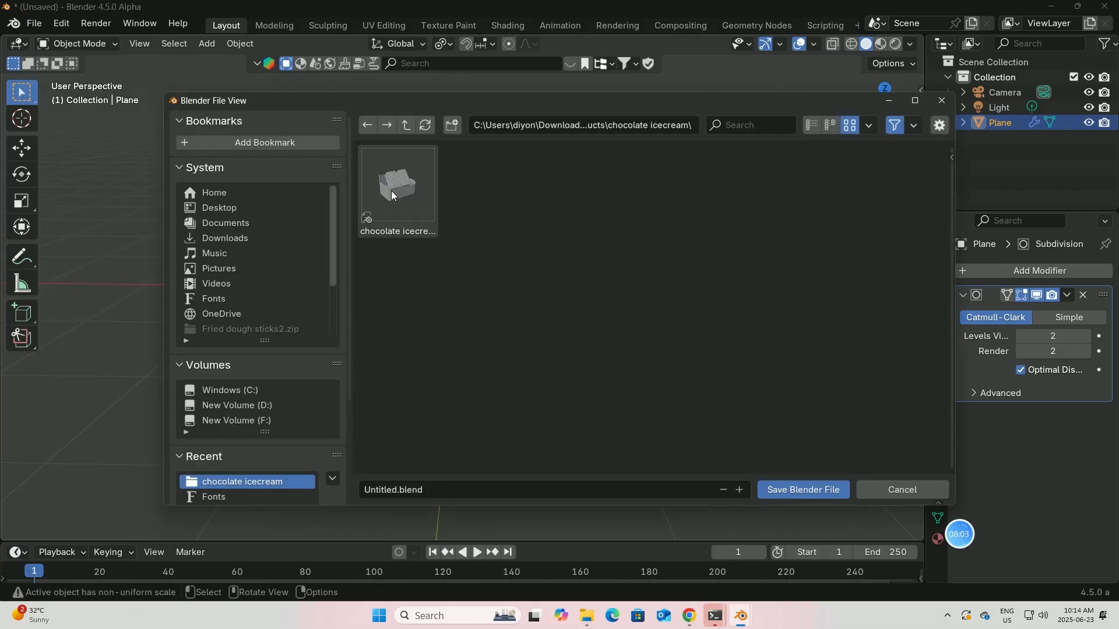
{"action": "left_click", "coordinate": [236, 223]}
{"action": "left_click", "coordinate": [227, 239]}
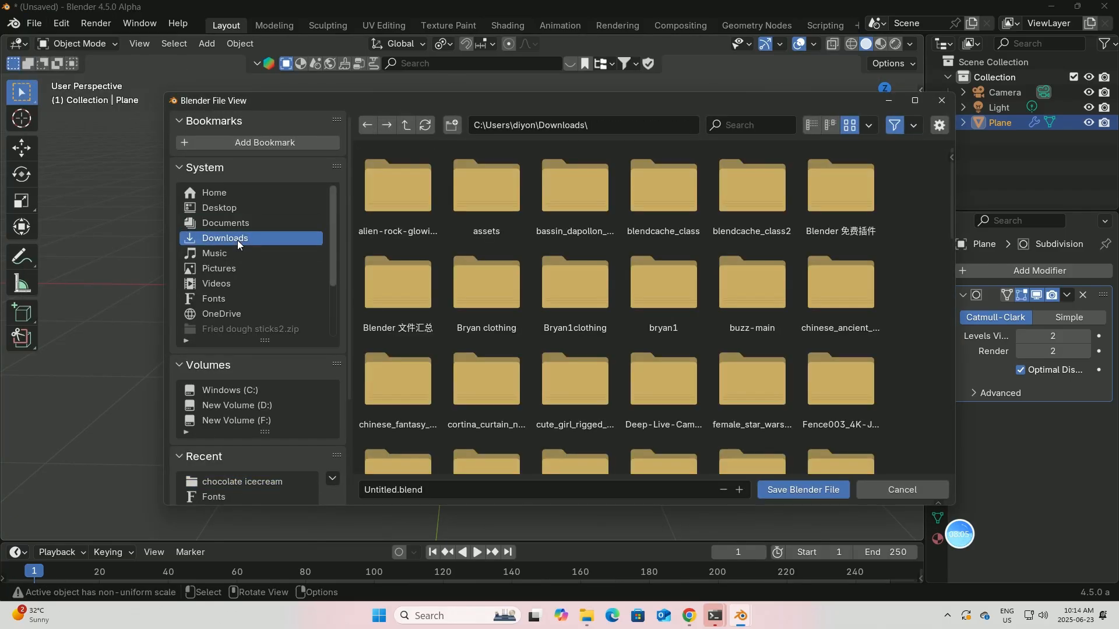
{"action": "left_click", "coordinate": [396, 490]}
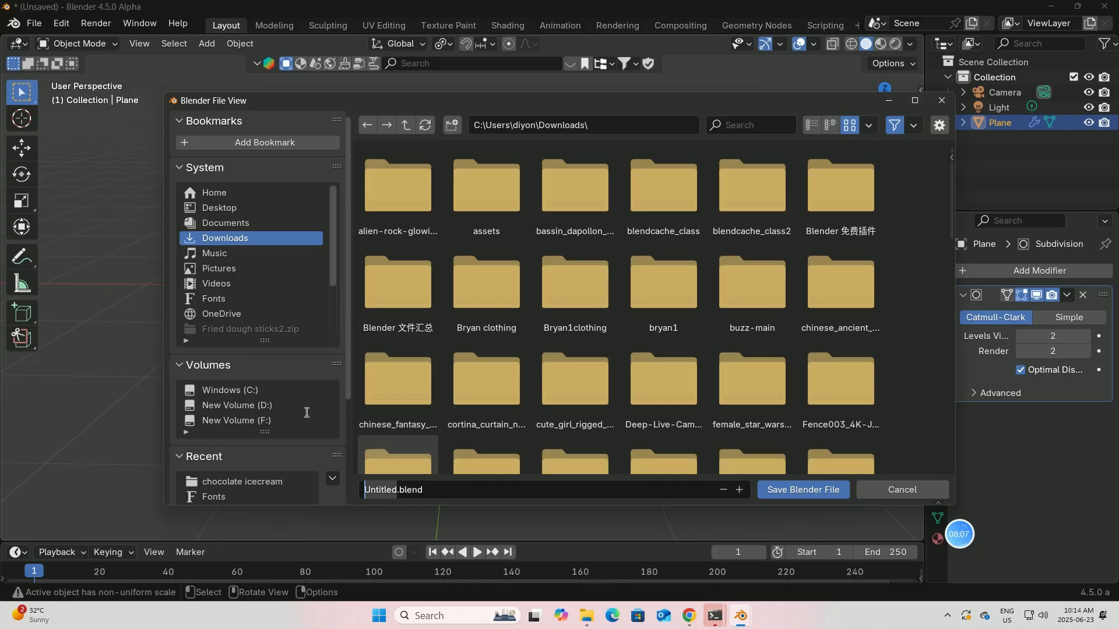
{"action": "key", "text": "BackSpace"}
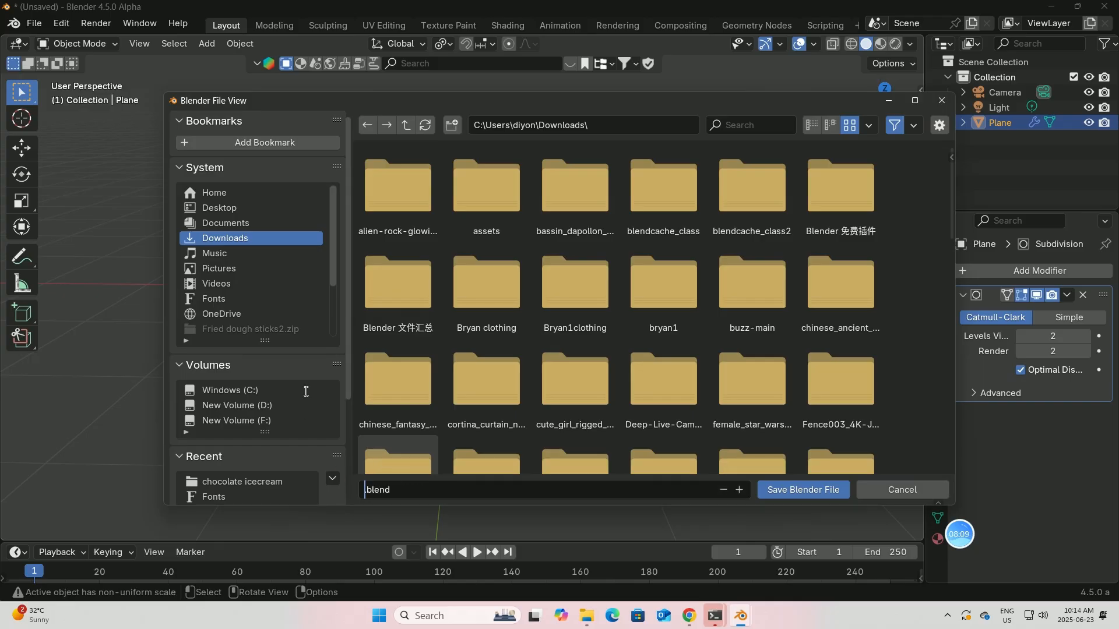
{"action": "type", "text": "class"}
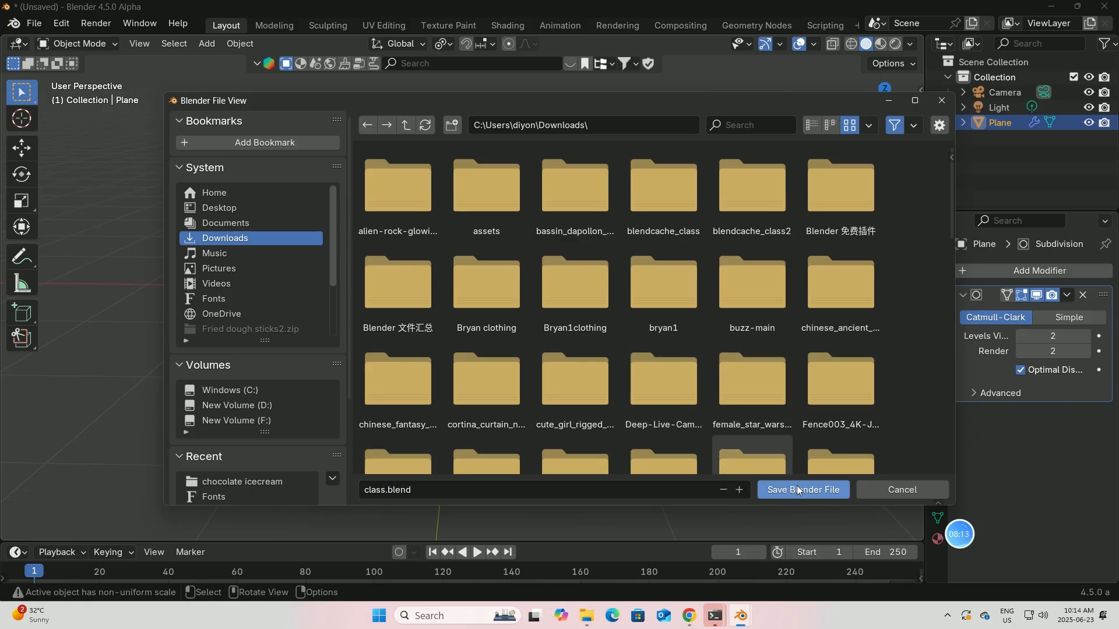
{"action": "left_click", "coordinate": [796, 488]}
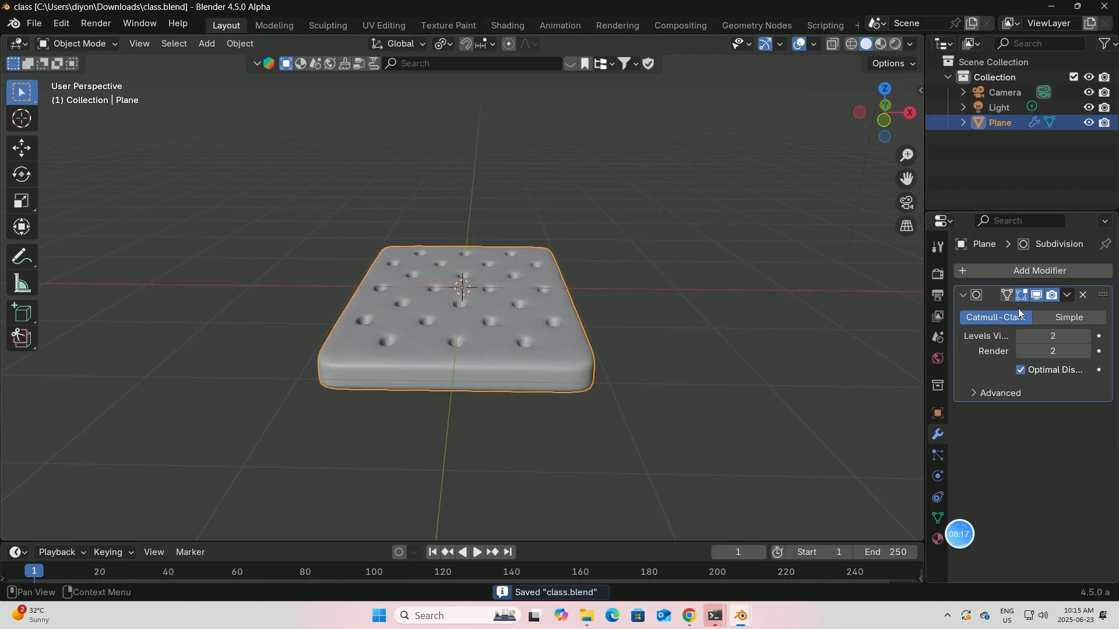
Apply the Subdivision modifier to the wafer
{"action": "left_click", "coordinate": [1069, 295]}
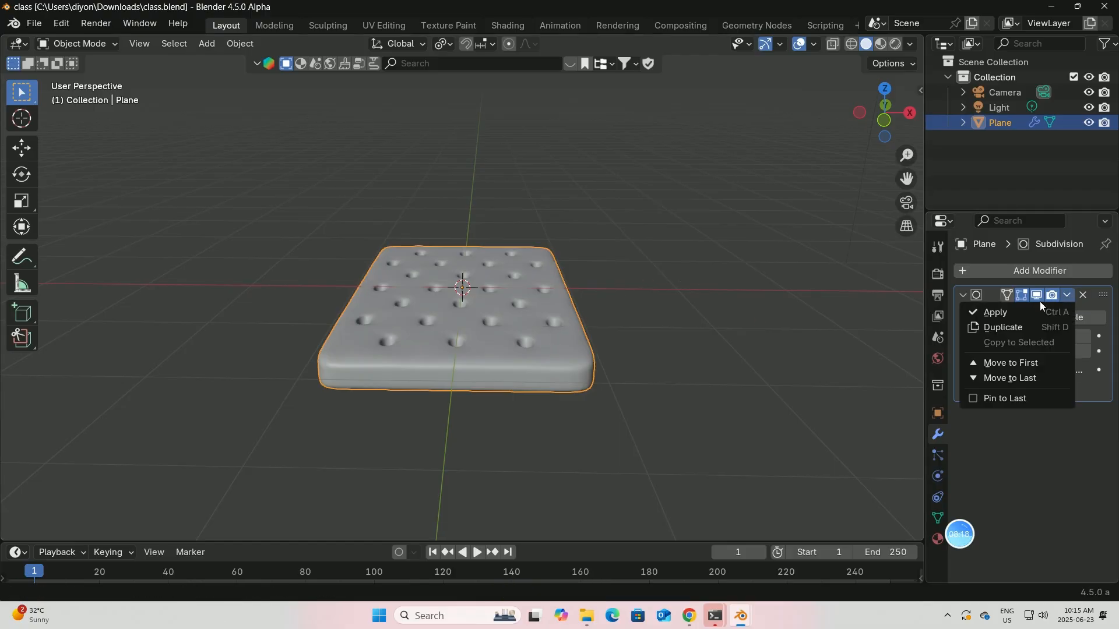
{"action": "left_click", "coordinate": [1001, 316]}
{"action": "middle_click_drag", "start_coordinate": [668, 294], "coordinate": [672, 299]}
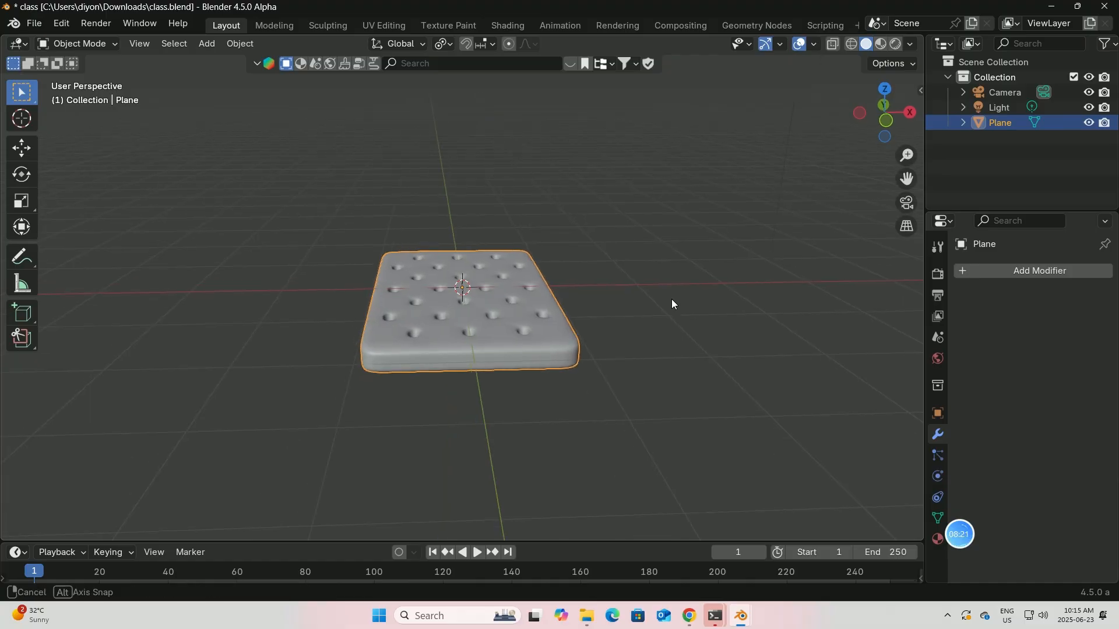
Raise the wafer along the Z axis with the Move tool, finishing with a small nudge of about 0.09 m
{"action": "left_click", "coordinate": [21, 149]}
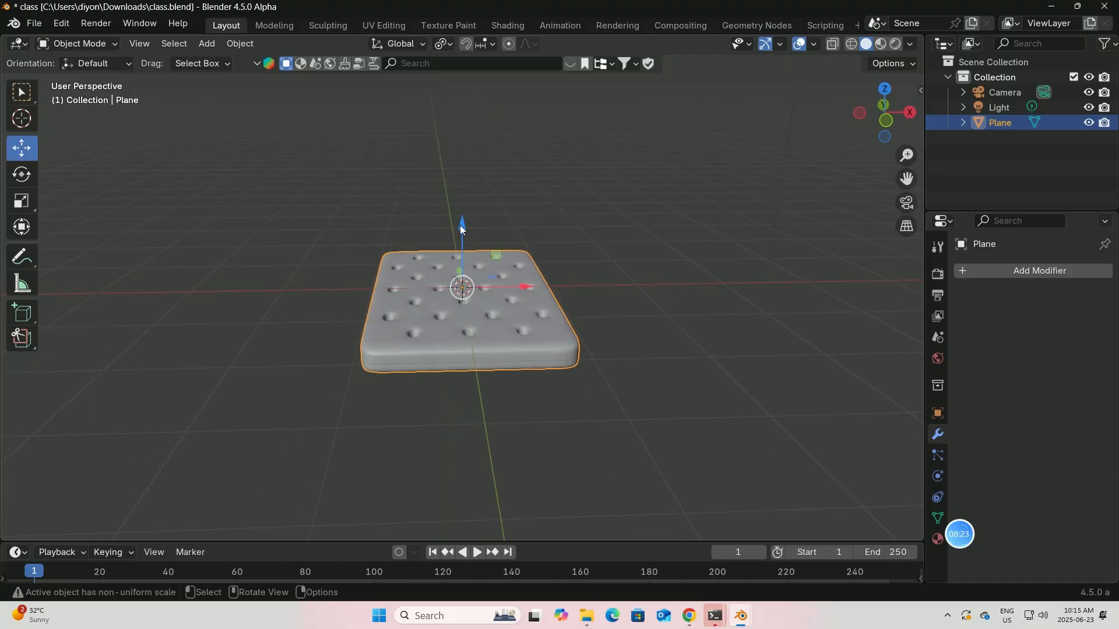
{"action": "left_click_drag", "start_coordinate": [461, 228], "coordinate": [462, 196]}
{"action": "middle_click_drag", "start_coordinate": [524, 256], "coordinate": [456, 203]}
{"action": "left_click_drag", "start_coordinate": [464, 192], "coordinate": [464, 183]}
Try a Mirror modifier on the wafer using only the Z axis, and remove the modifier
{"action": "left_click", "coordinate": [986, 272]}
{"action": "mouse_move", "coordinate": [928, 275]}
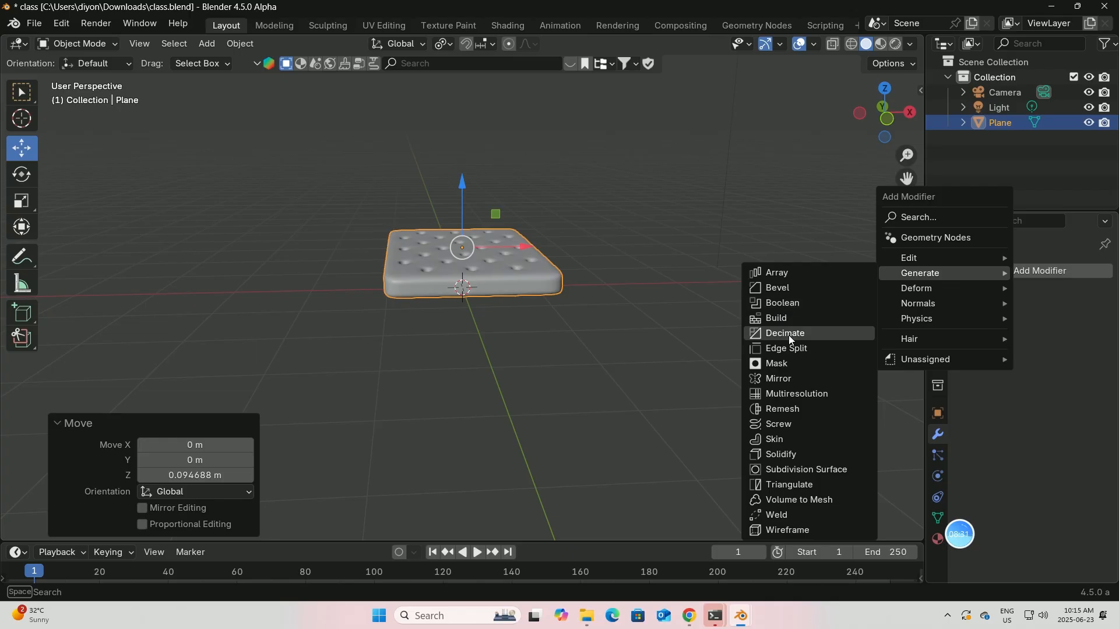
{"action": "left_click", "coordinate": [778, 378]}
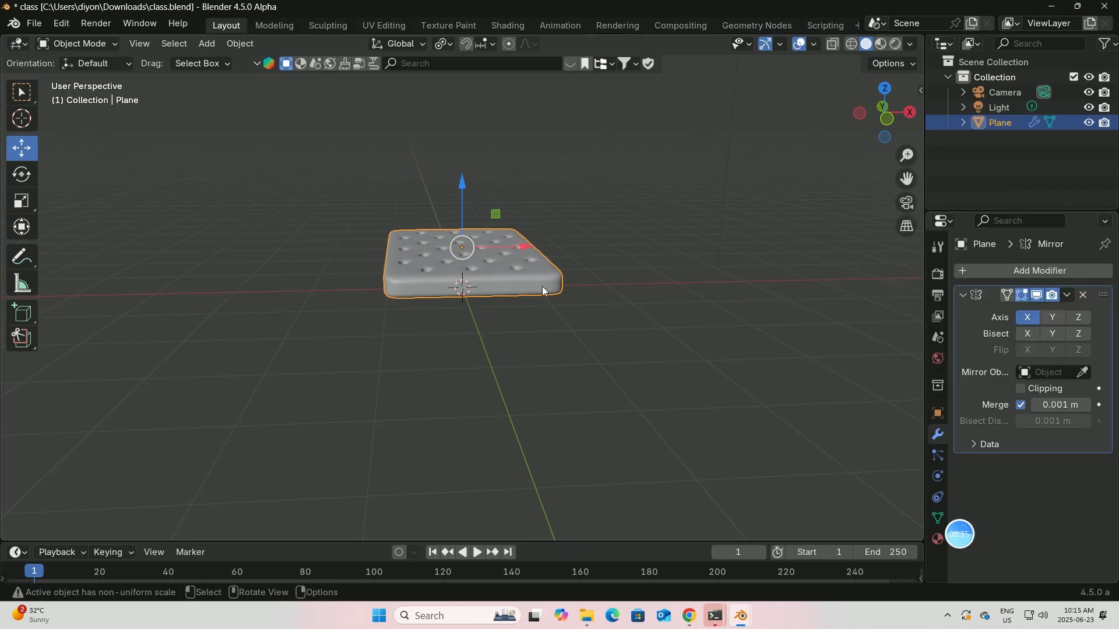
{"action": "left_click", "coordinate": [1082, 318]}
{"action": "left_click", "coordinate": [1030, 319]}
{"action": "middle_click_drag", "start_coordinate": [625, 327], "coordinate": [567, 349]}
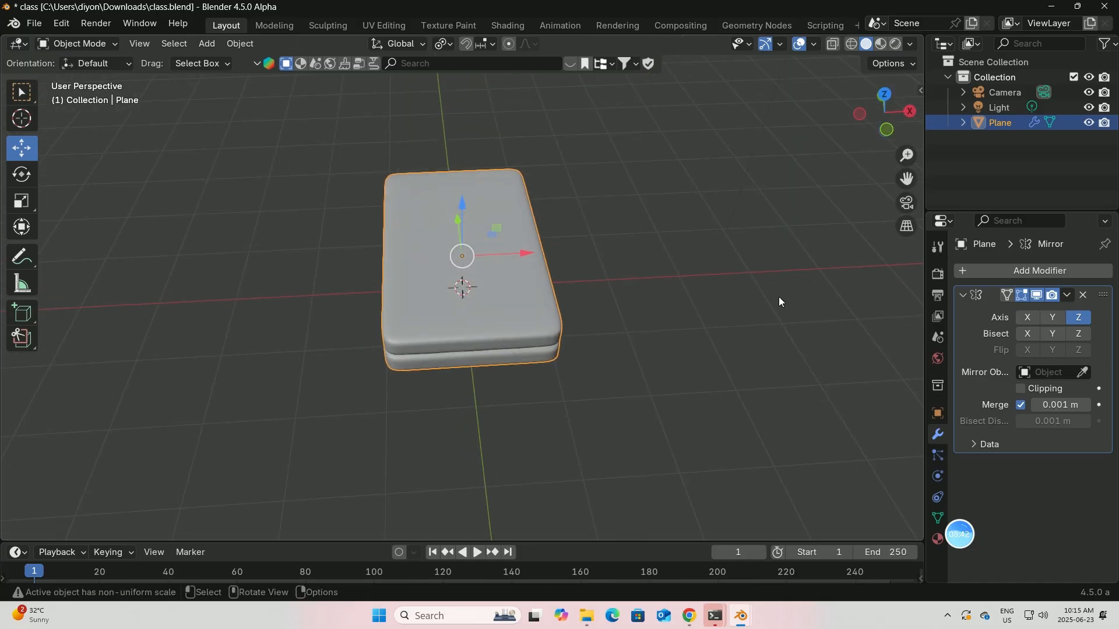
{"action": "left_click", "coordinate": [1083, 296]}
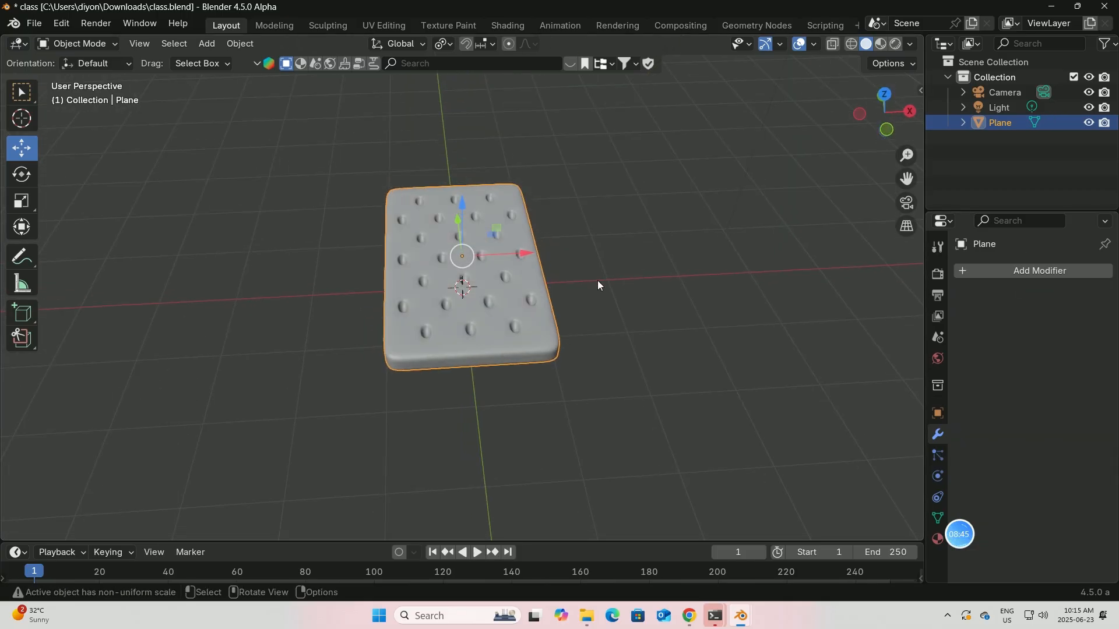
Raise the wafer about 0.49 m along Z and apply all its transforms
{"action": "middle_click_drag", "start_coordinate": [599, 285], "coordinate": [591, 259]}
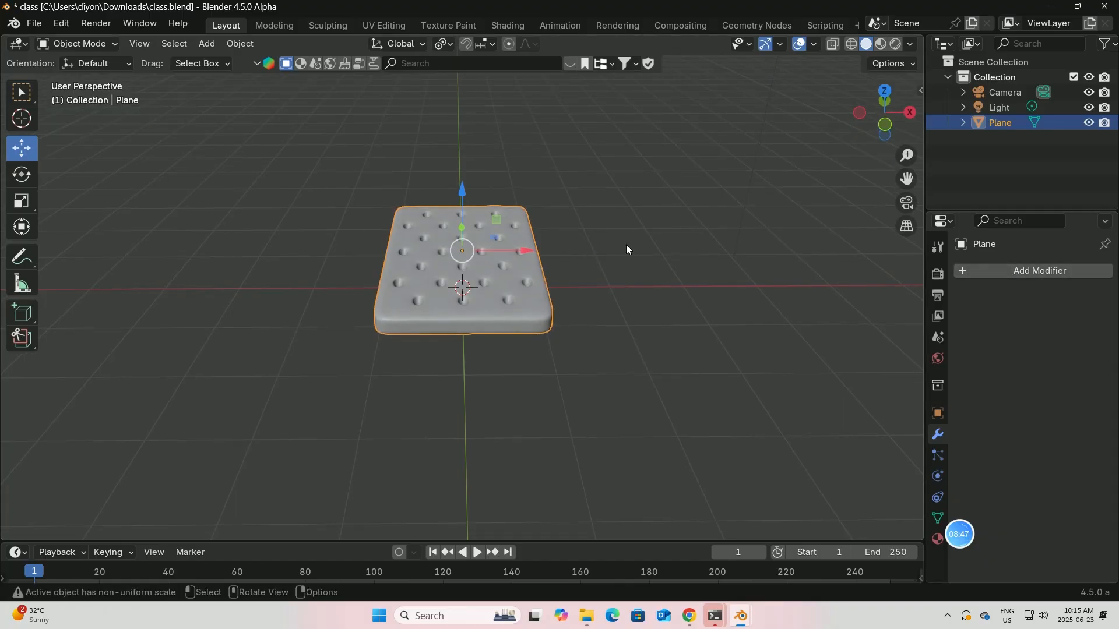
{"action": "left_click_drag", "start_coordinate": [460, 190], "coordinate": [462, 155]}
{"action": "mouse_move", "coordinate": [542, 304]}
{"action": "middle_mouse_down"}
{"action": "mouse_move", "coordinate": [547, 317]}
{"action": "mouse_move", "coordinate": [536, 299]}
{"action": "middle_mouse_up"}
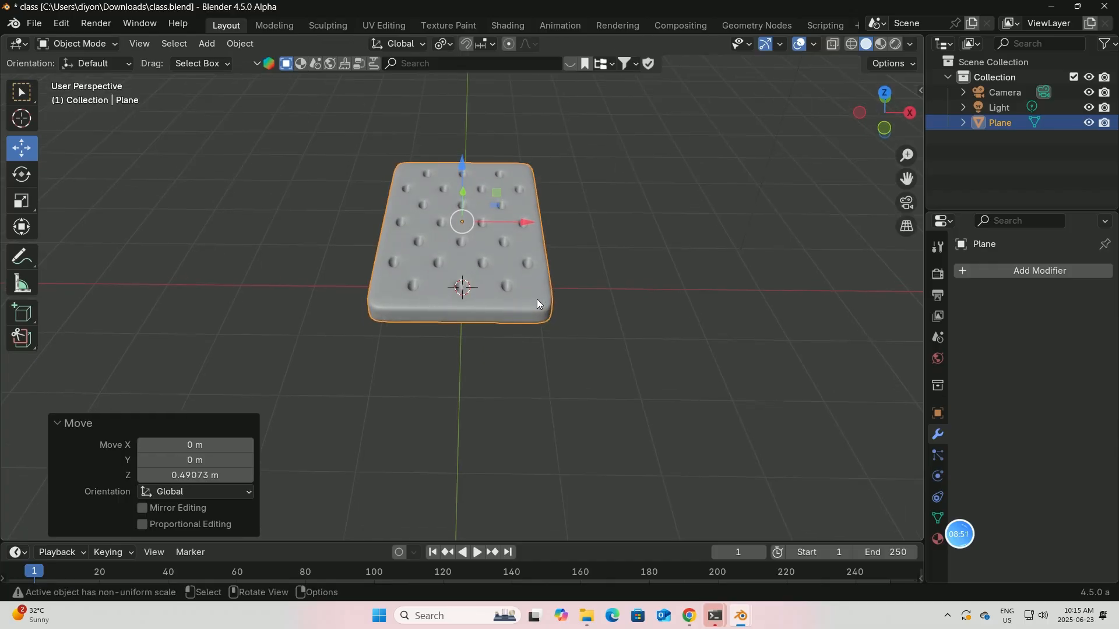
{"action": "key", "text": "ctrl+a"}
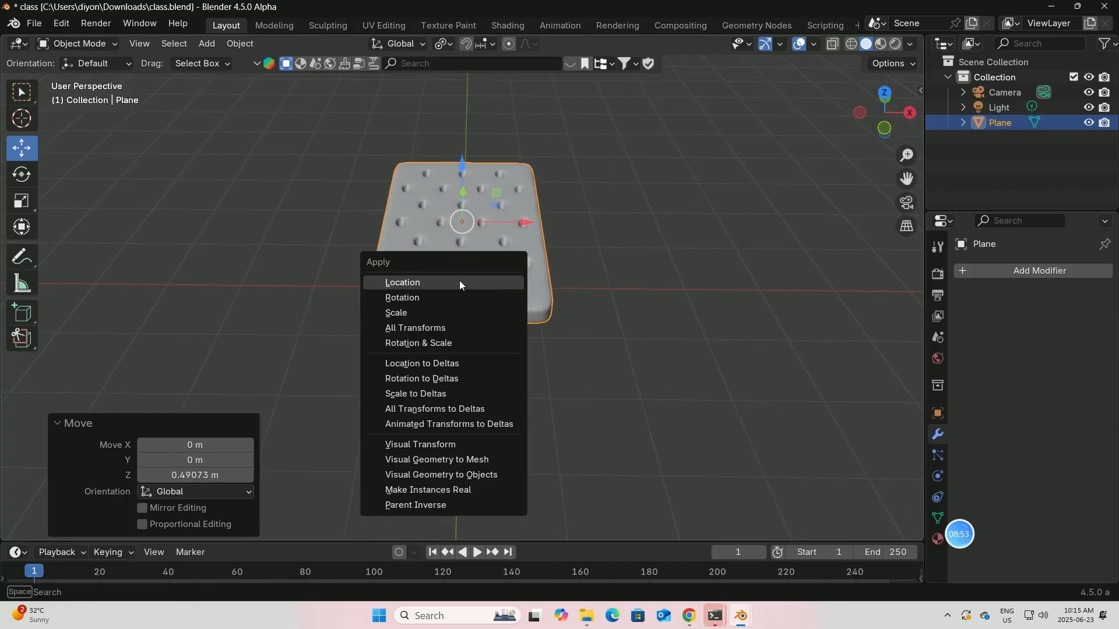
{"action": "left_click", "coordinate": [417, 328]}
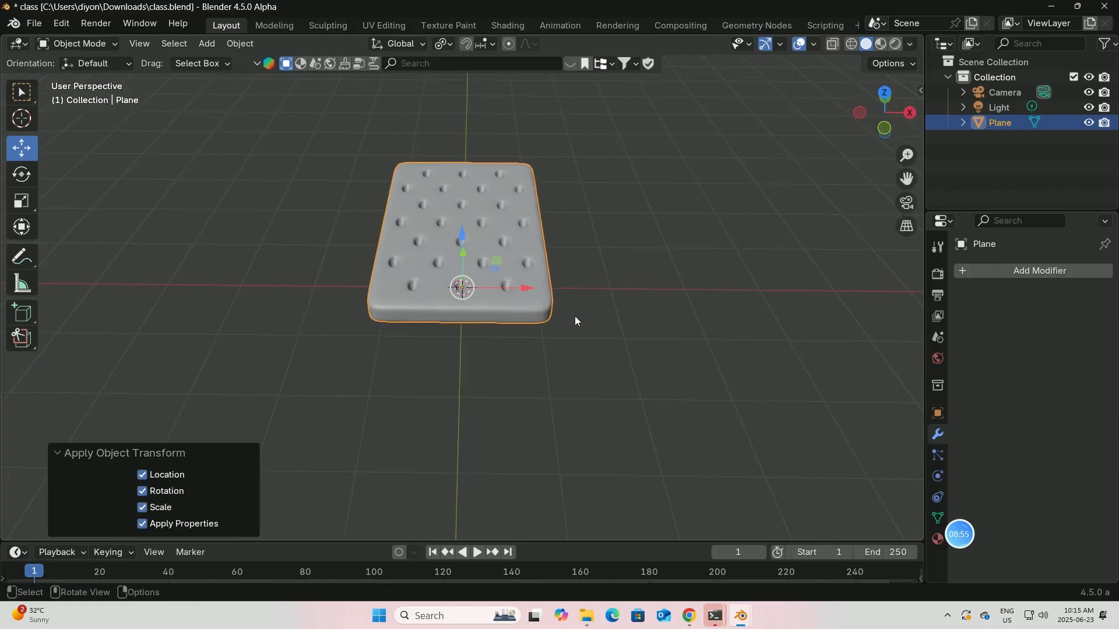
{"action": "middle_click_drag", "start_coordinate": [575, 320], "coordinate": [600, 317]}
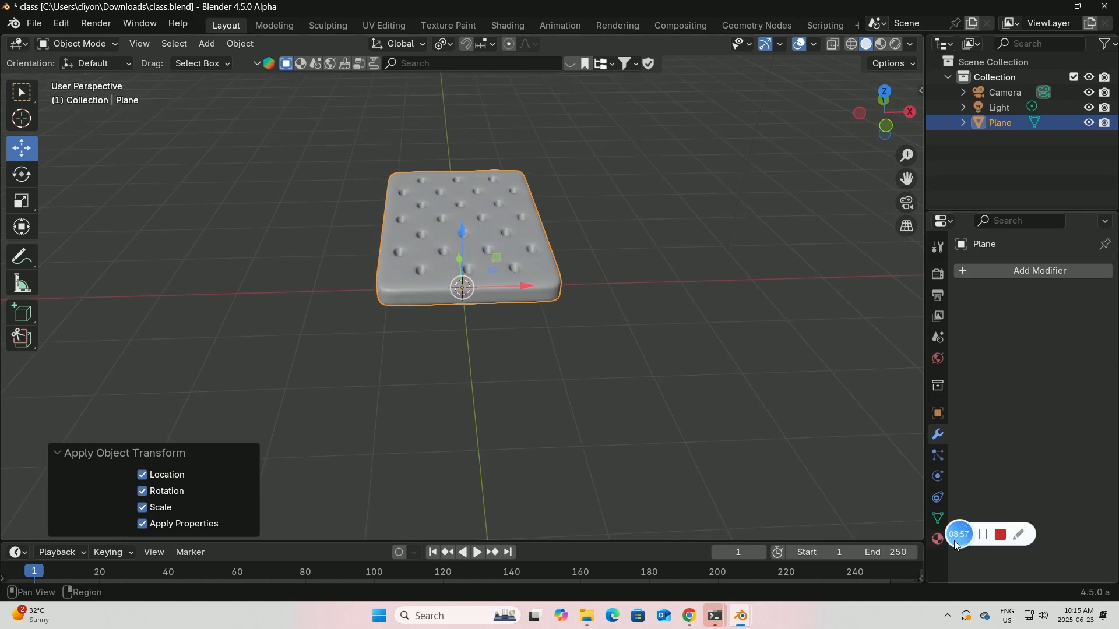
{"action": "left_click", "coordinate": [985, 537]}
{"action": "middle_click_drag", "start_coordinate": [637, 295], "coordinate": [624, 306]}
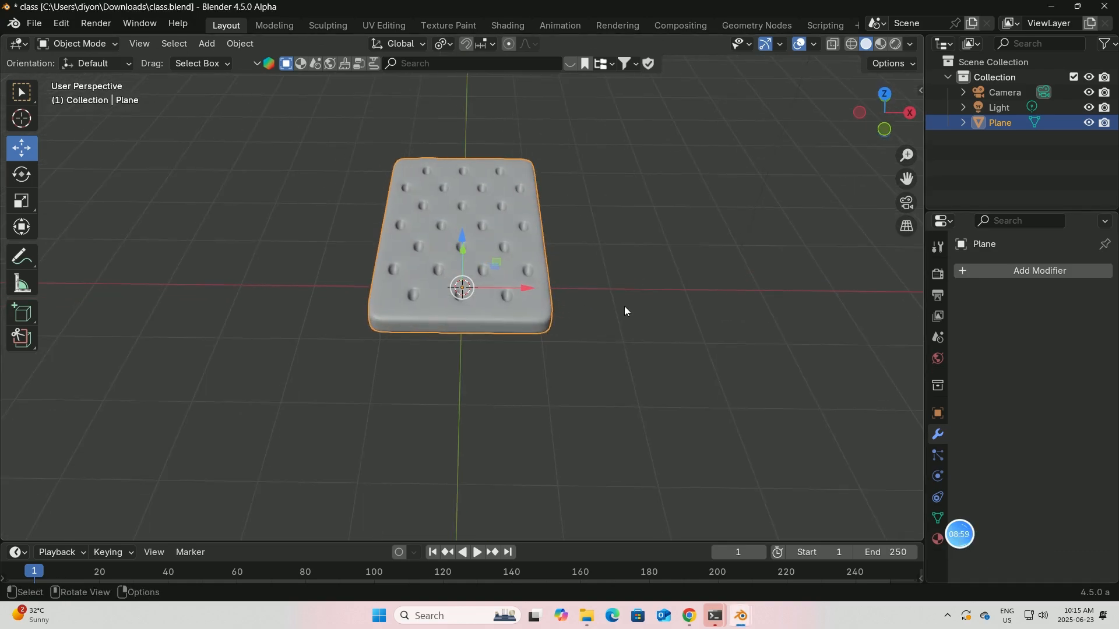
{"action": "scroll", "coordinate": [624, 308], "scroll_direction": "up", "scroll_amount": 1}
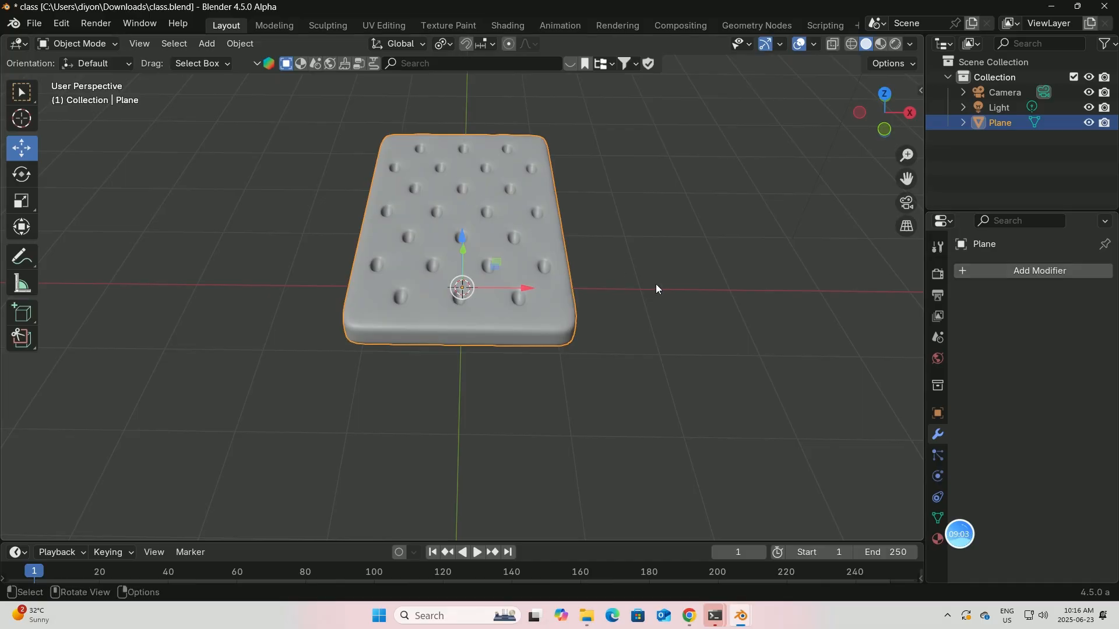
{"action": "middle_click_drag", "start_coordinate": [656, 288], "coordinate": [659, 272]}
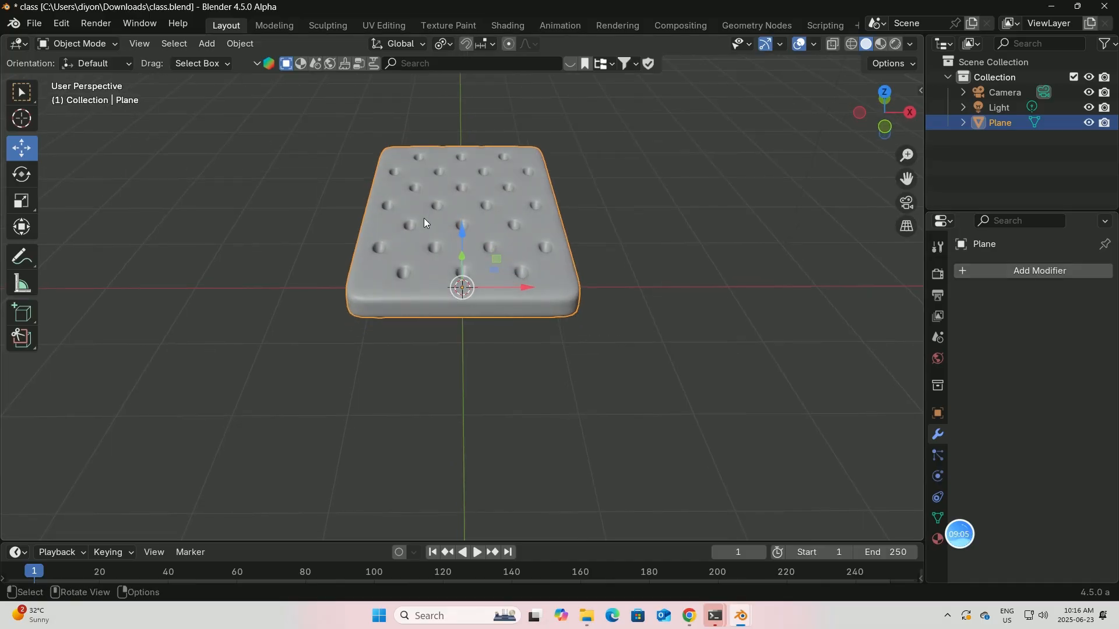
{"action": "middle_click_drag", "start_coordinate": [456, 239], "coordinate": [451, 220]}
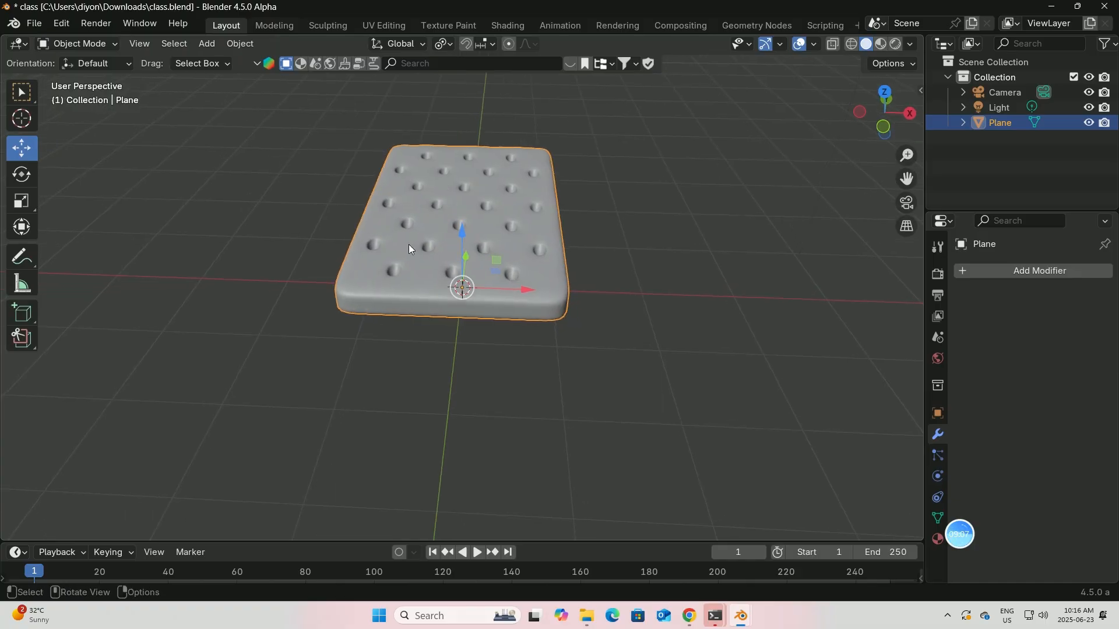
Reapply all transforms, try mirroring the raised wafer across Z with a Mirror modifier, and delete the modifier
{"action": "key", "text": "ctrl+a"}
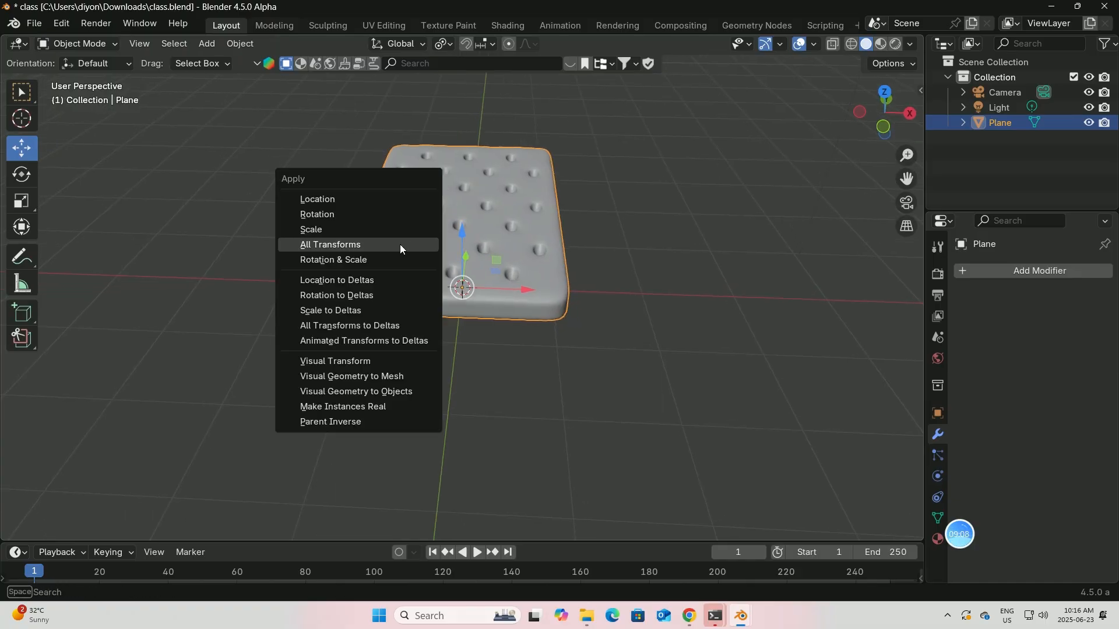
{"action": "left_click", "coordinate": [351, 243]}
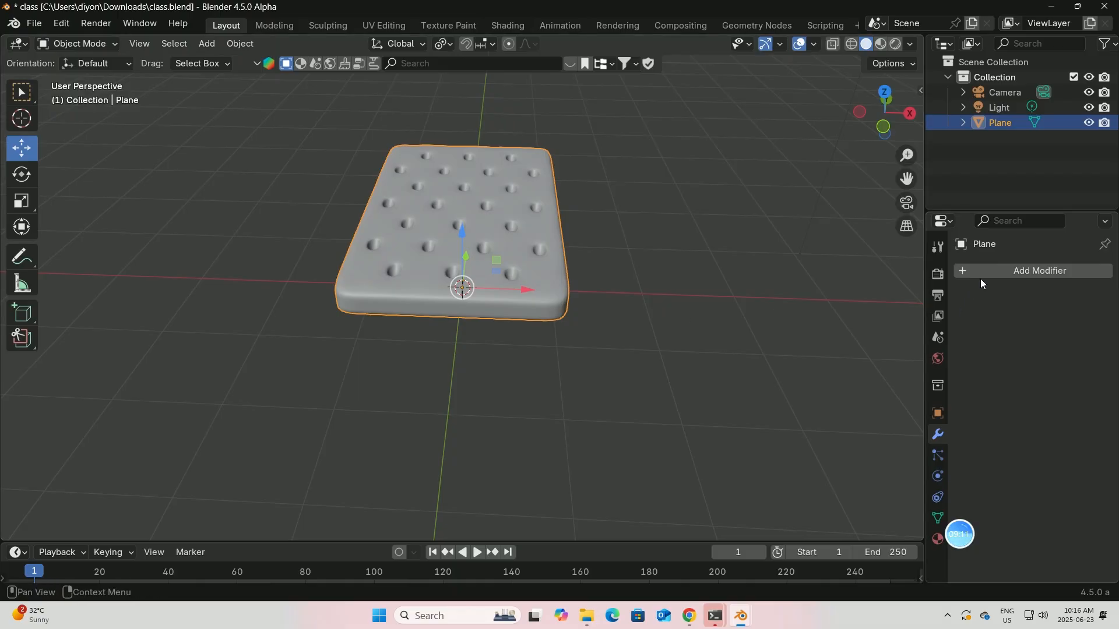
{"action": "left_click", "coordinate": [995, 270]}
{"action": "mouse_move", "coordinate": [995, 272]}
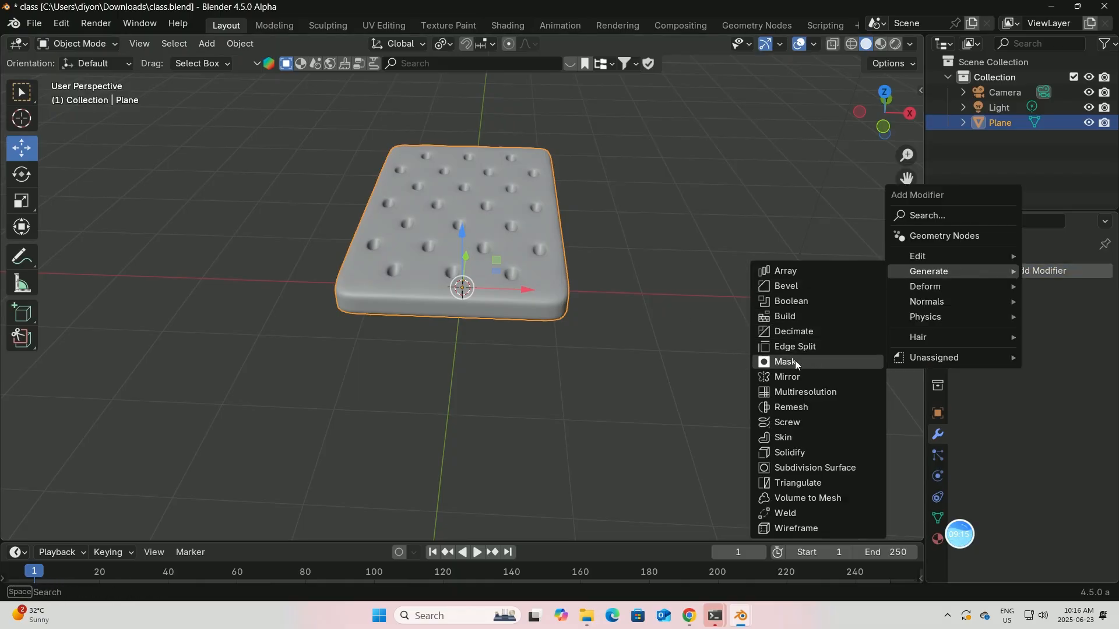
{"action": "left_click", "coordinate": [794, 377]}
{"action": "middle_click_drag", "start_coordinate": [768, 377], "coordinate": [502, 274]}
{"action": "left_click", "coordinate": [1079, 317]}
{"action": "left_click", "coordinate": [1027, 318]}
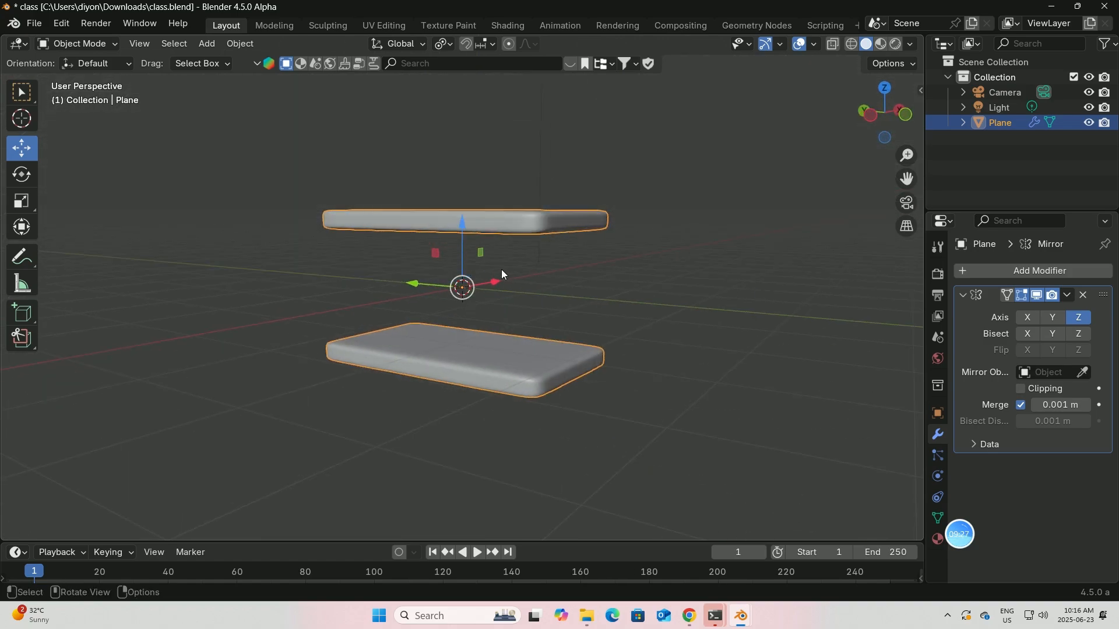
{"action": "left_click", "coordinate": [1083, 295]}
Lower the wafer about 0.7 m along Z, raise it back about 0.16 m, and apply all its transforms
{"action": "middle_click_drag", "start_coordinate": [731, 295], "coordinate": [428, 236]}
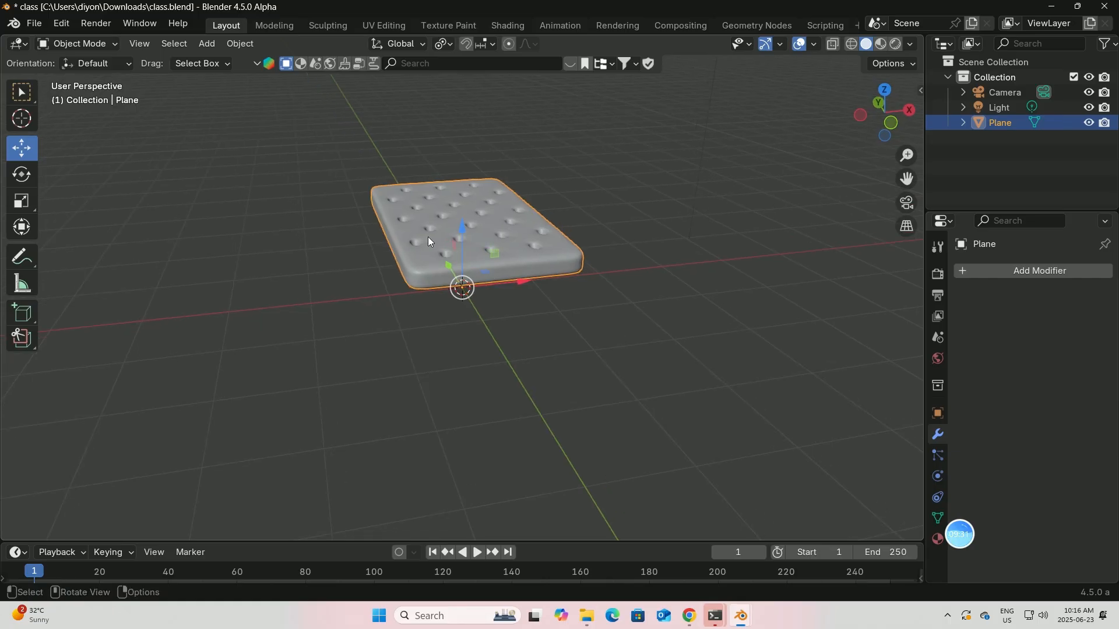
{"action": "left_click_drag", "start_coordinate": [464, 226], "coordinate": [465, 273]}
{"action": "middle_click_drag", "start_coordinate": [622, 314], "coordinate": [607, 285]}
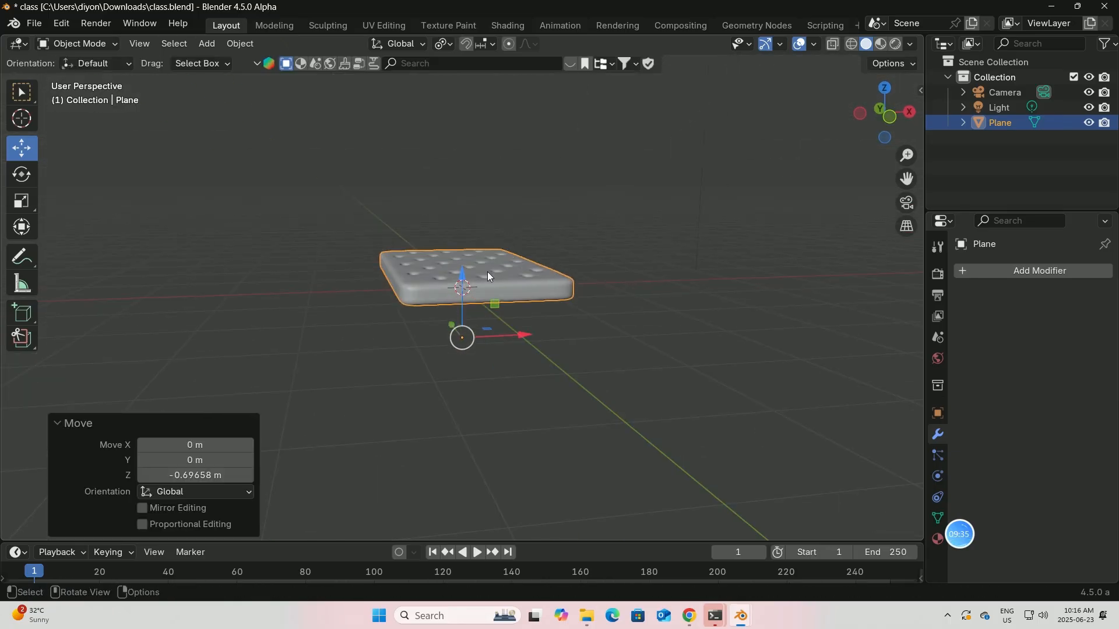
{"action": "left_click_drag", "start_coordinate": [465, 279], "coordinate": [465, 268]}
{"action": "middle_click_drag", "start_coordinate": [611, 299], "coordinate": [629, 344]}
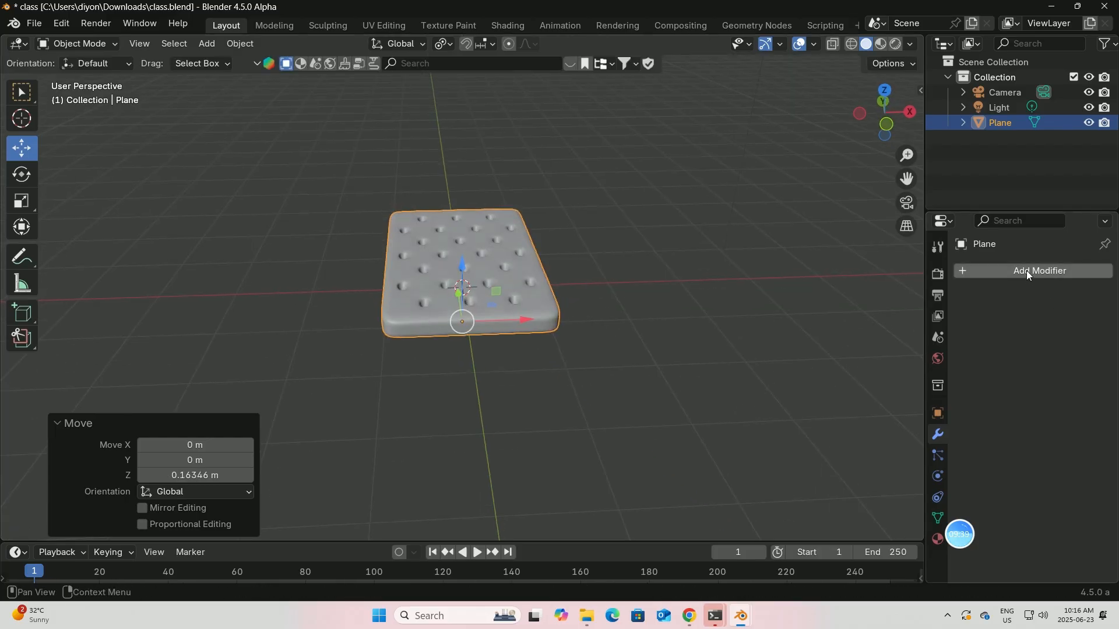
{"action": "key", "text": "ctrl+a"}
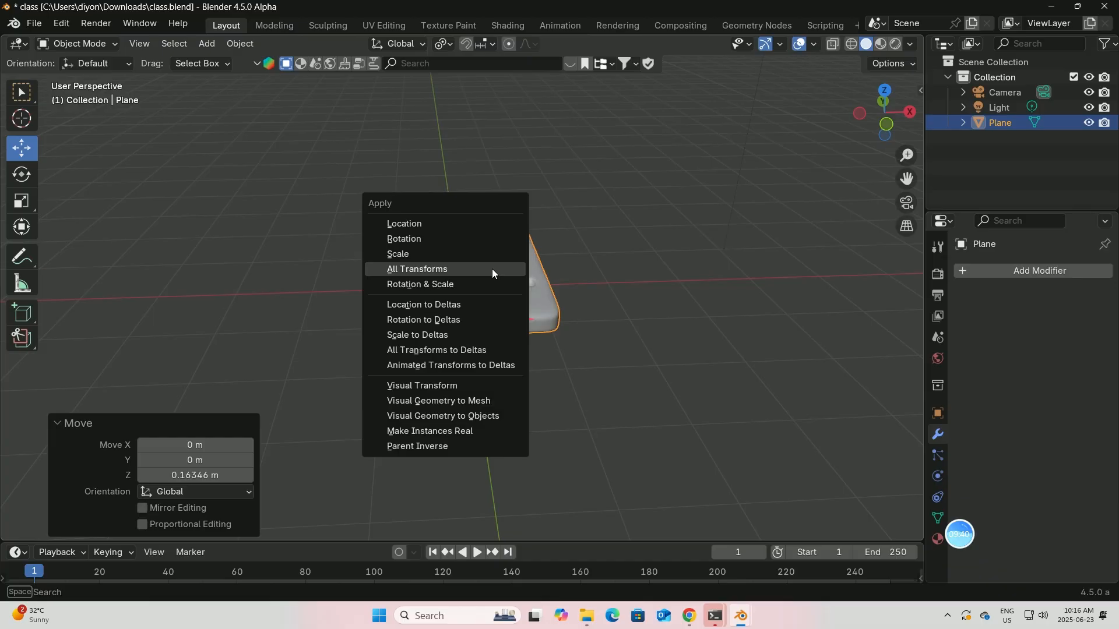
{"action": "left_click", "coordinate": [432, 269]}
Add a Mirror modifier to the wafer and mirror it across the Z axis only
{"action": "left_click", "coordinate": [1016, 271]}
{"action": "mouse_move", "coordinate": [954, 280]}
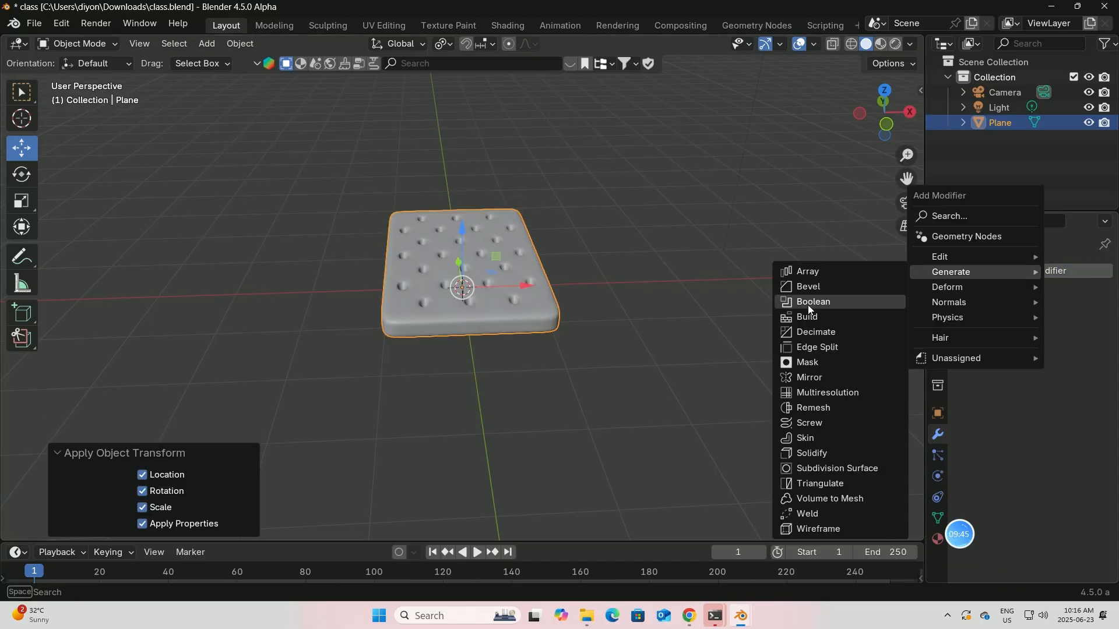
{"action": "left_click", "coordinate": [809, 378]}
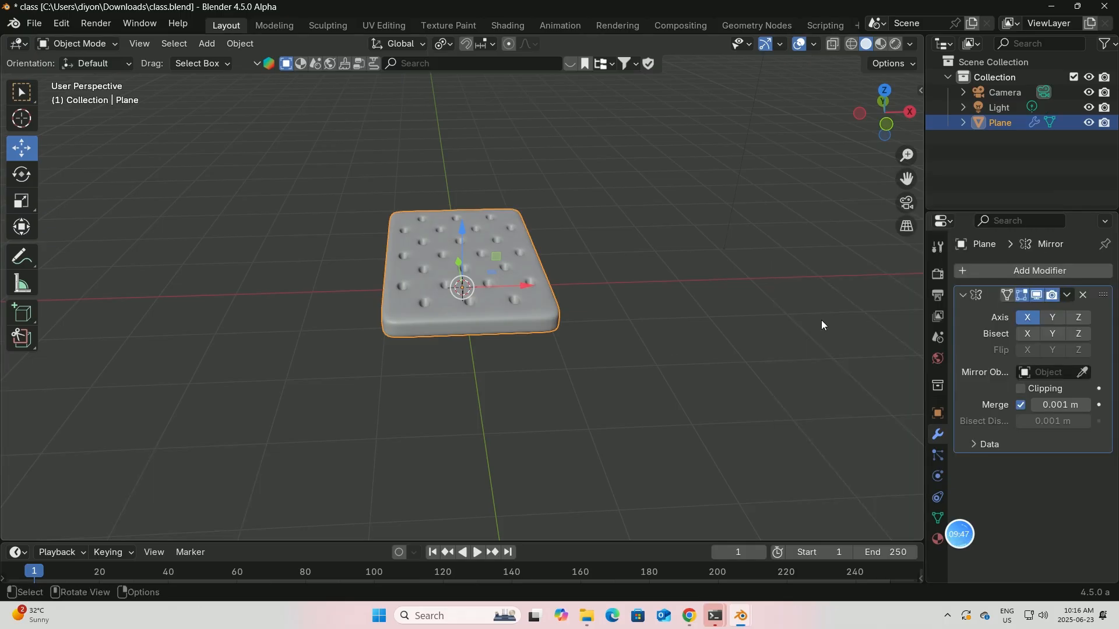
{"action": "left_click", "coordinate": [1072, 320]}
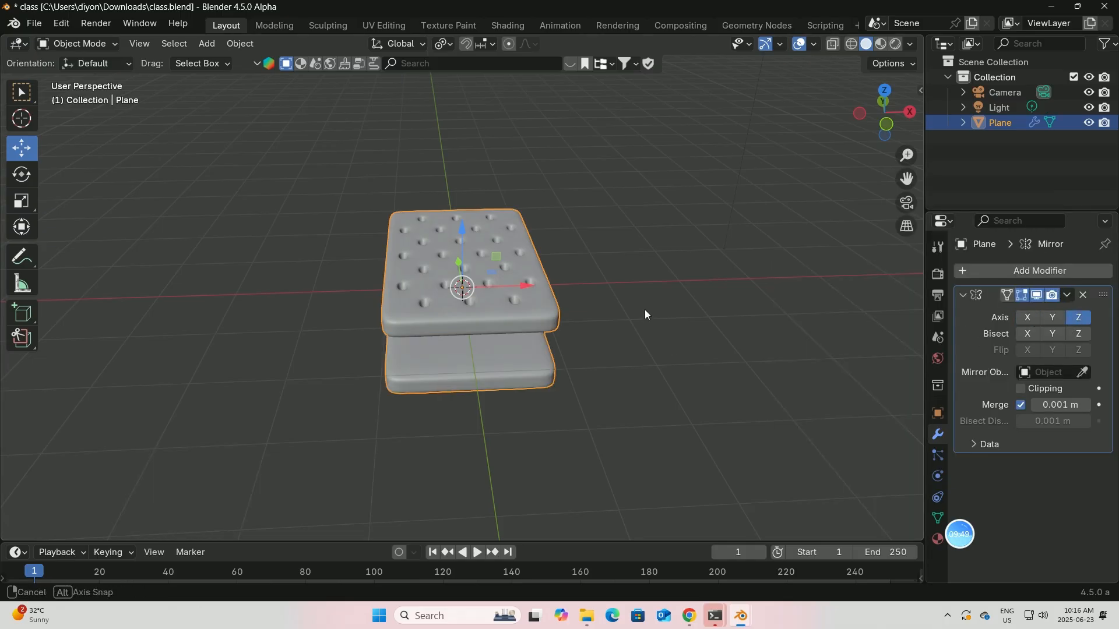
{"action": "middle_click_drag", "start_coordinate": [644, 310], "coordinate": [577, 322]}
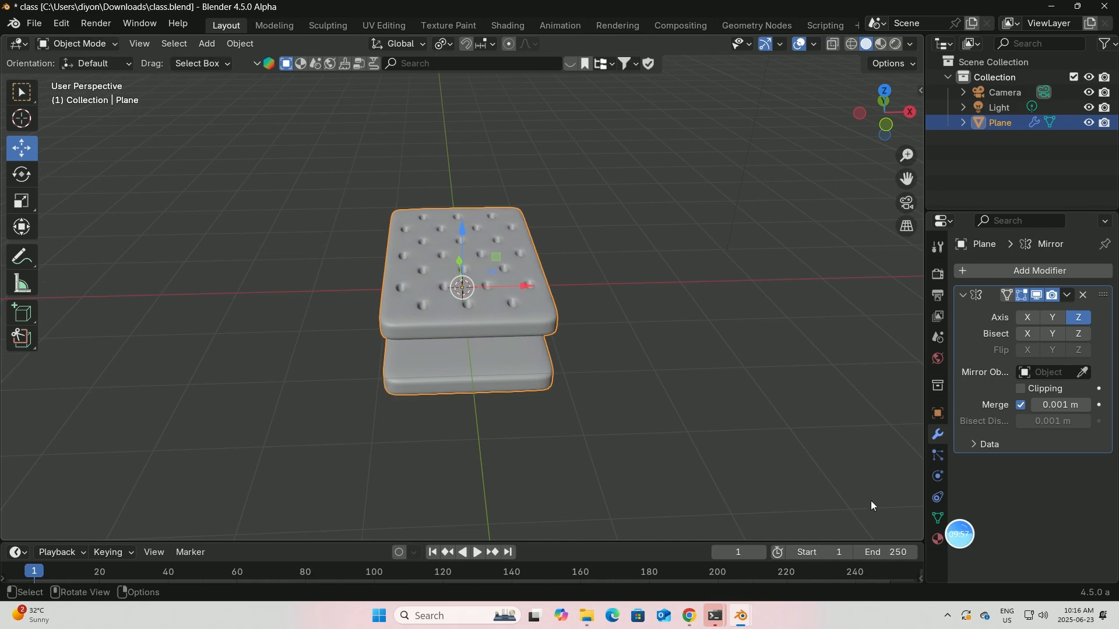
Show the wafer's material properties, and enlarge the Timeline area and switch it to the Asset Browser
{"action": "left_click", "coordinate": [936, 539]}
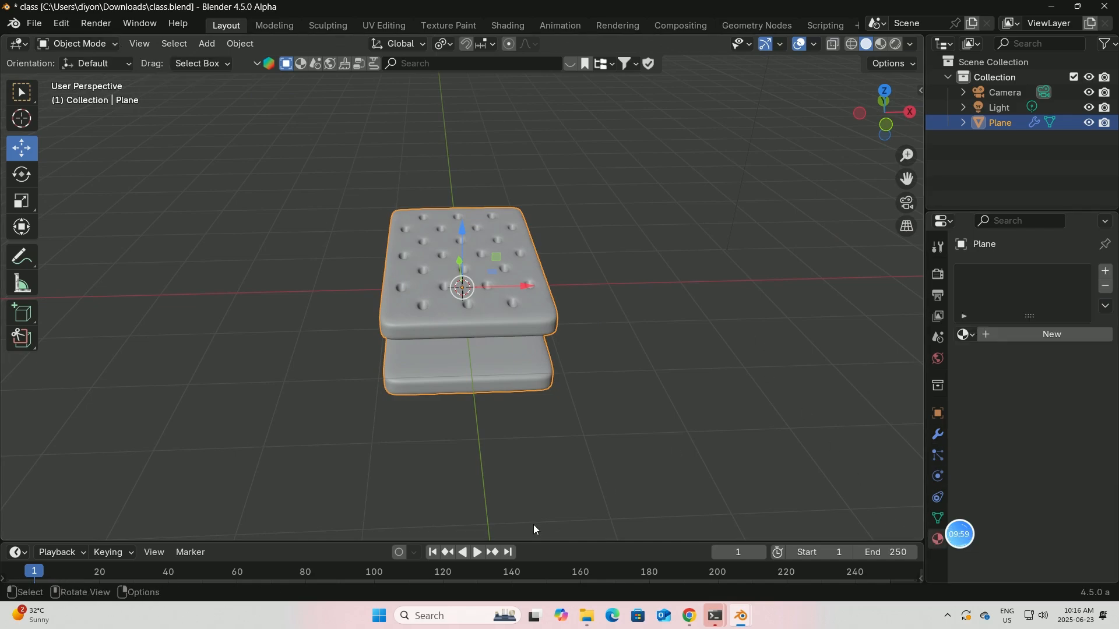
{"action": "left_click_drag", "start_coordinate": [527, 541], "coordinate": [309, 324]}
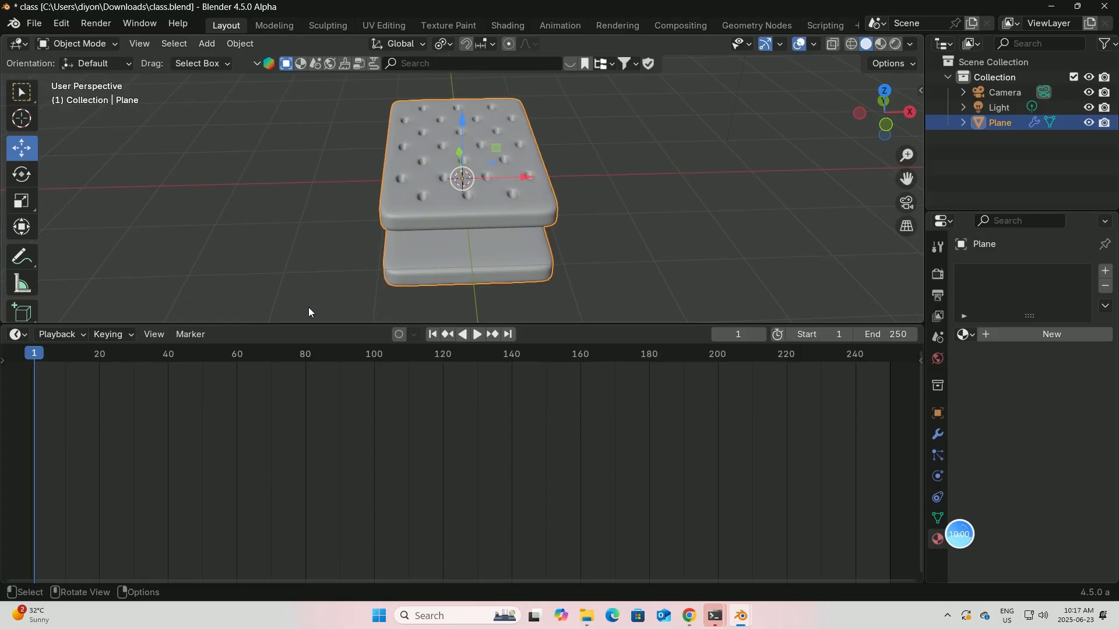
{"action": "left_click", "coordinate": [25, 339]}
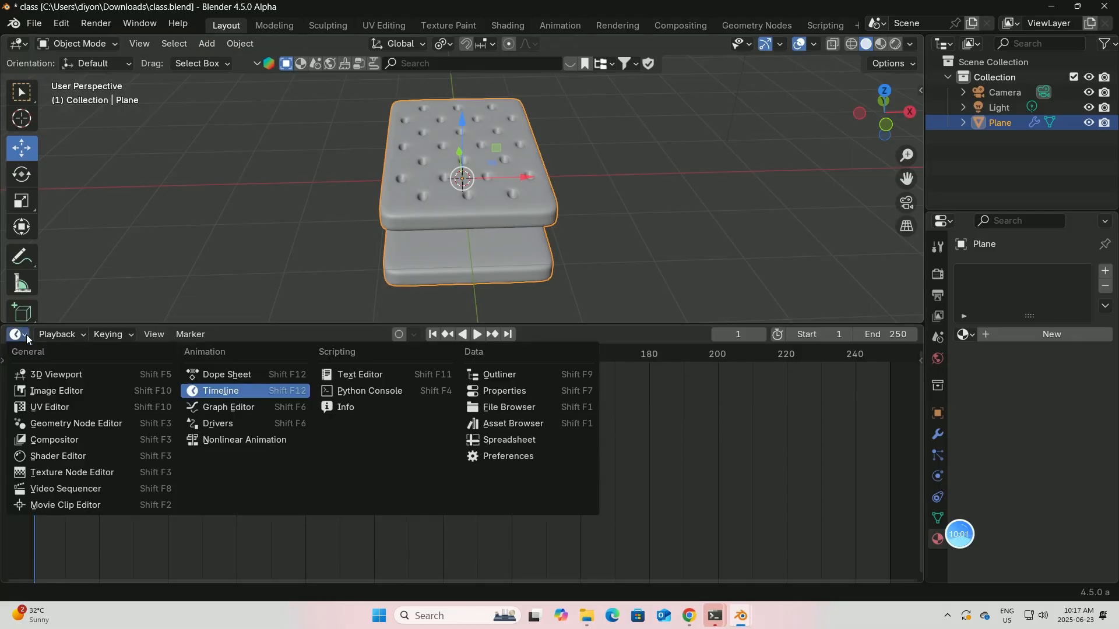
{"action": "left_click", "coordinate": [488, 422]}
Search the asset libraries for "cream", and replace that search with "cake"
{"action": "left_click", "coordinate": [792, 333]}
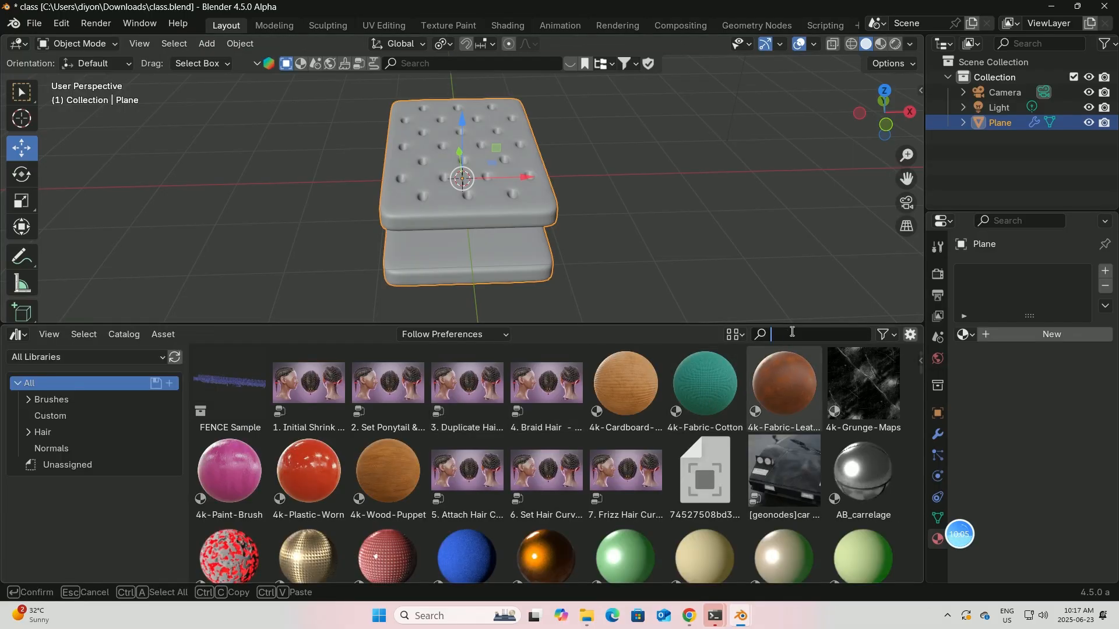
{"action": "type", "text": "cream"}
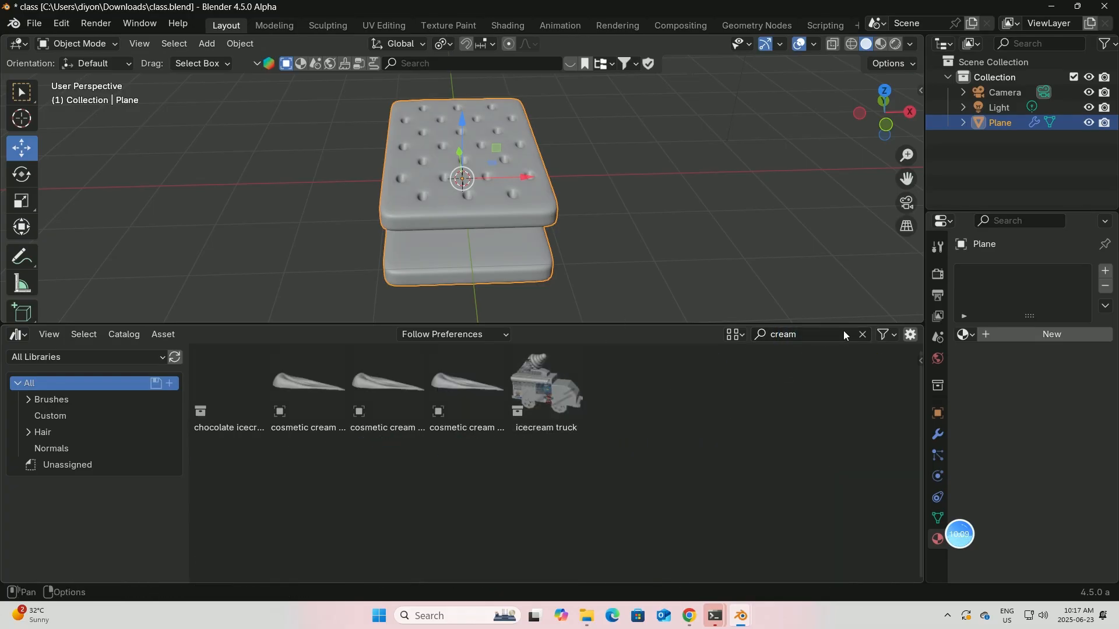
{"action": "left_click", "coordinate": [862, 334]}
{"action": "left_click", "coordinate": [804, 336]}
{"action": "type", "text": "cake"}
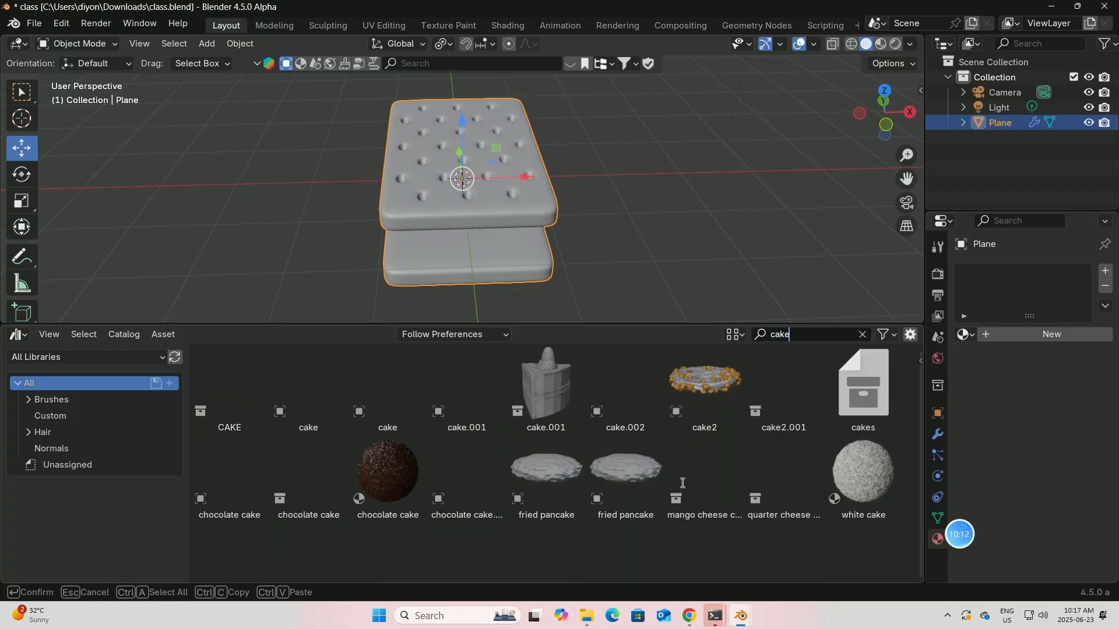
{"action": "key", "text": "Return"}
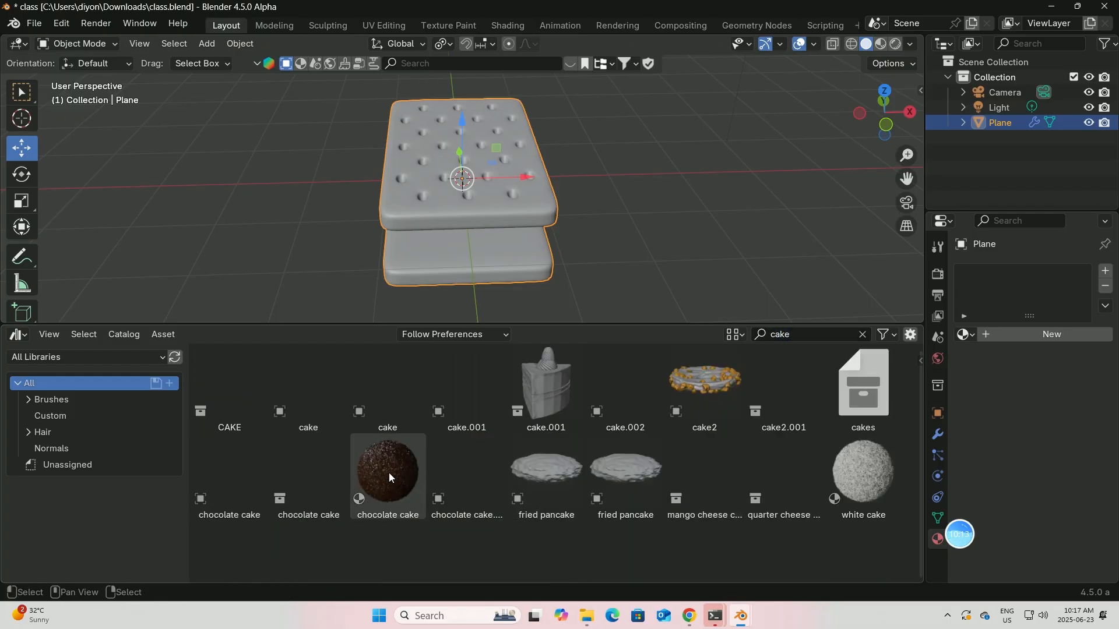
Add a new material to the wafer, replace it with the "chocolate cake" material asset, and show the viewport in Material Preview shading
{"action": "left_click", "coordinate": [1013, 340]}
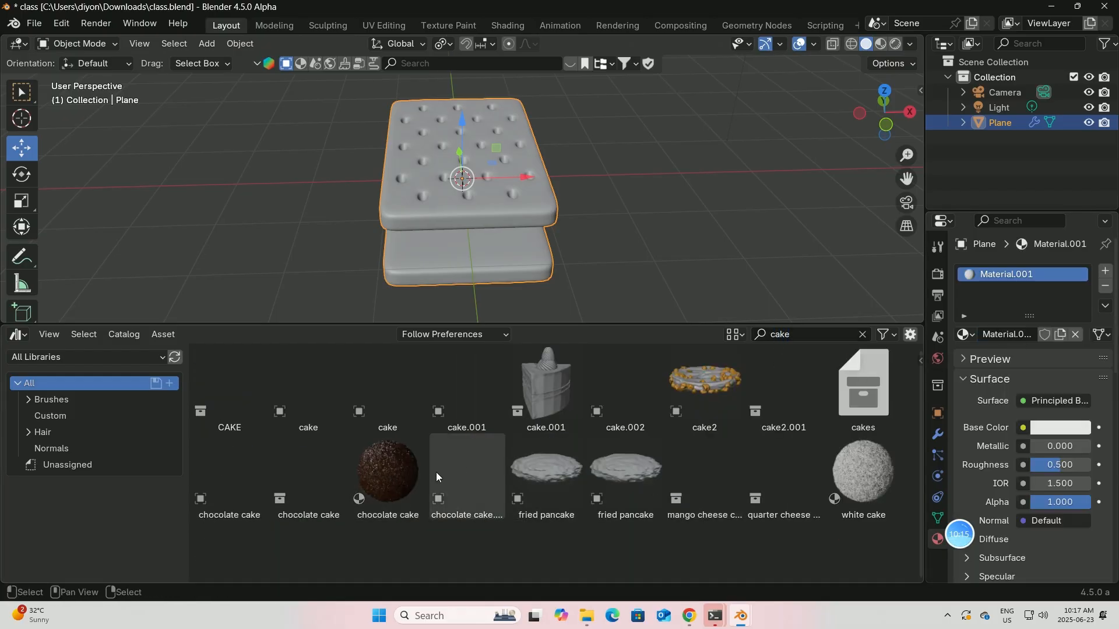
{"action": "left_click_drag", "start_coordinate": [387, 473], "coordinate": [1047, 448]}
{"action": "double_click", "coordinate": [1047, 447]}
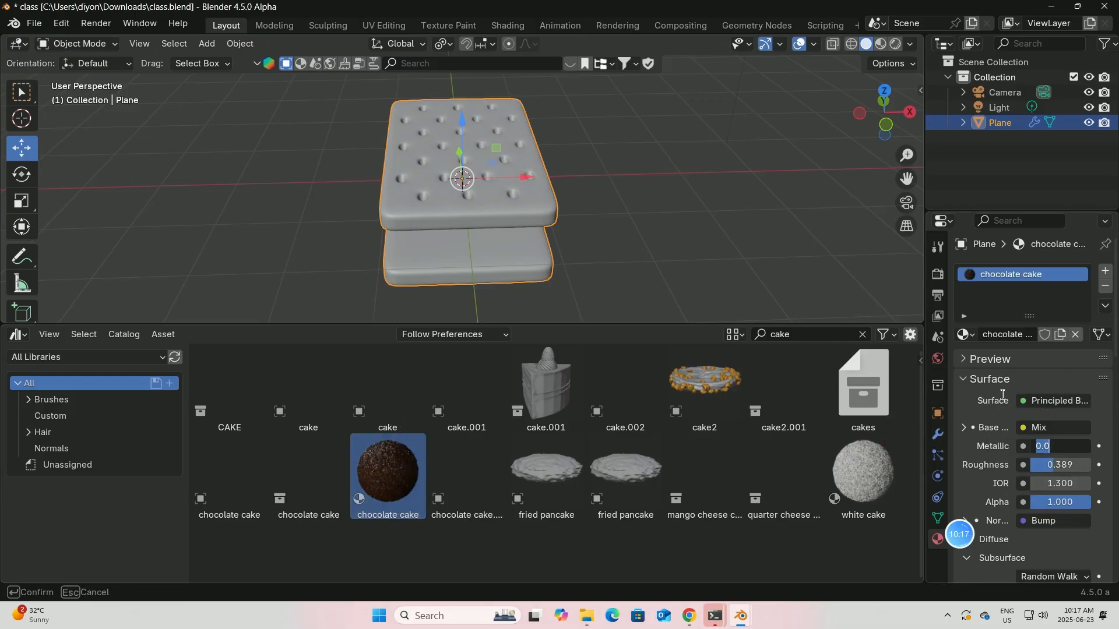
{"action": "key", "text": "Return"}
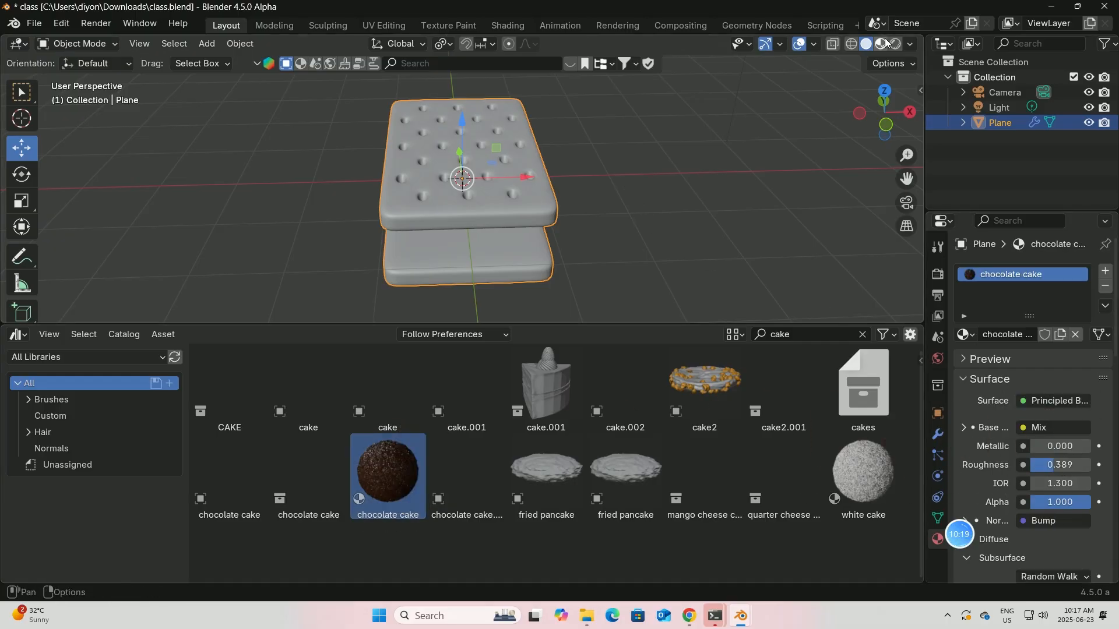
{"action": "middle_click_drag", "start_coordinate": [635, 184], "coordinate": [599, 195]}
{"action": "scroll", "coordinate": [592, 197], "scroll_direction": "up", "scroll_amount": 5}
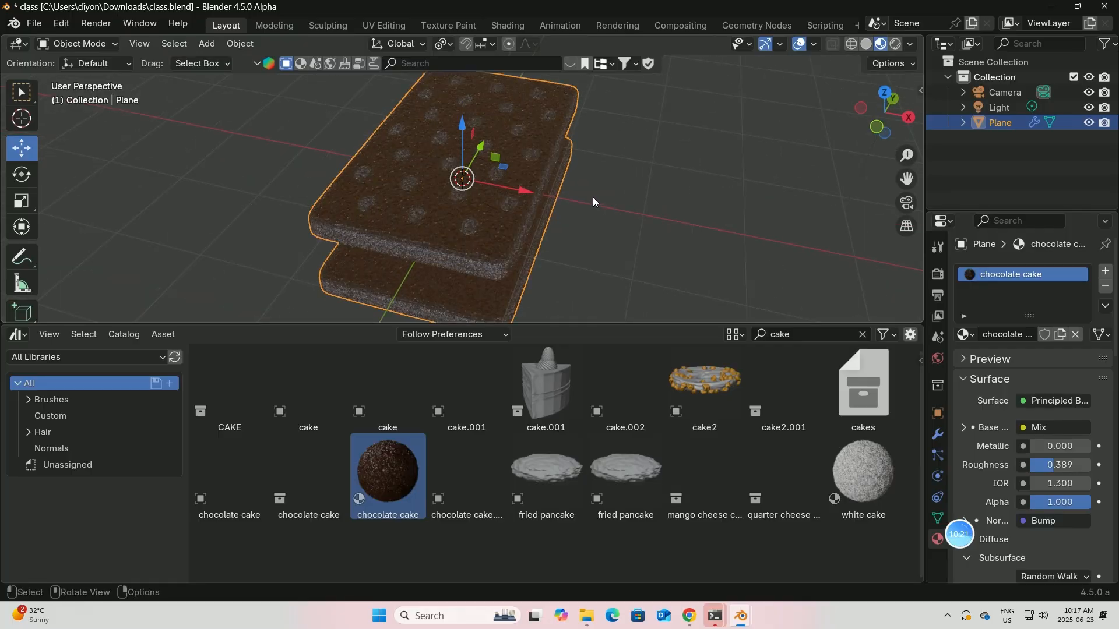
Switch the Asset Browser area to the Shader Editor, hide its sidebar, and enlarge the area to show the chocolate cake node tree
{"action": "left_click", "coordinate": [21, 334]}
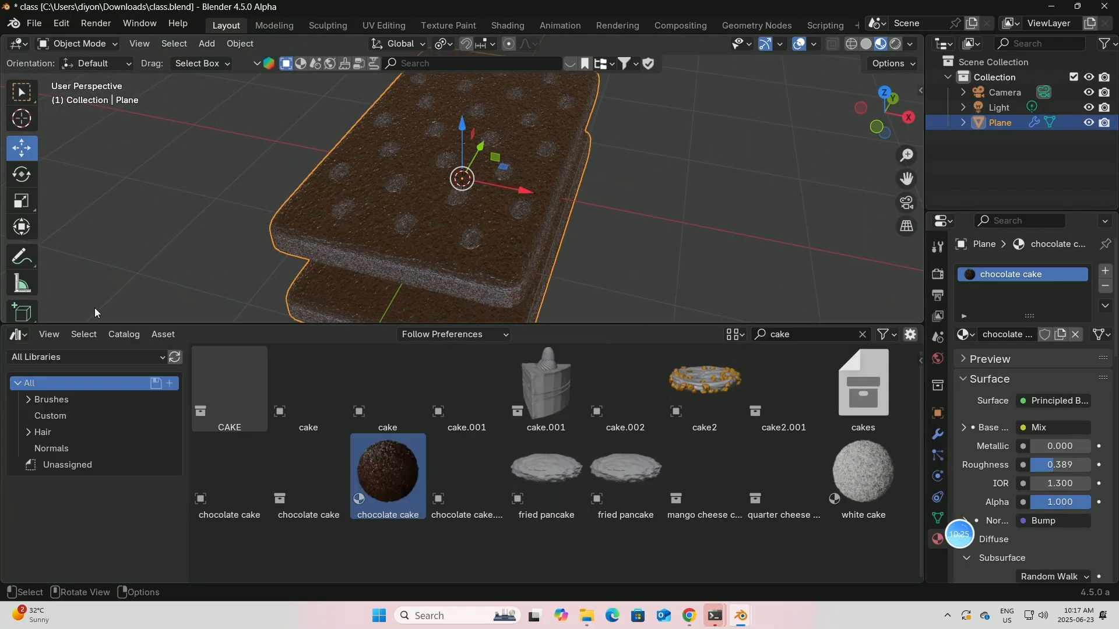
{"action": "left_click", "coordinate": [19, 334]}
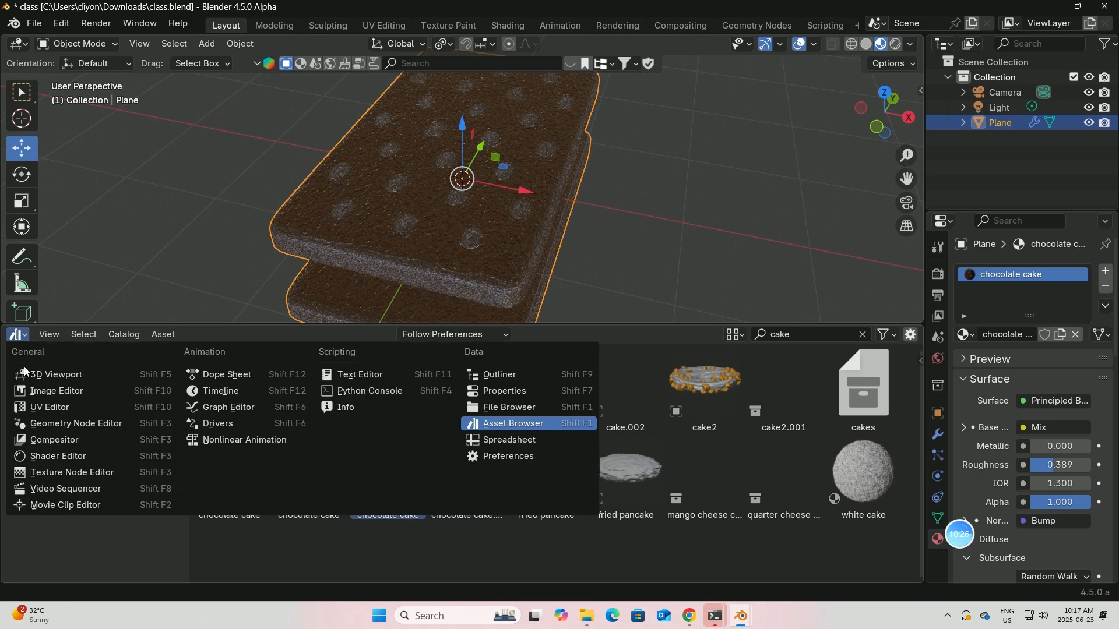
{"action": "left_click", "coordinate": [50, 457]}
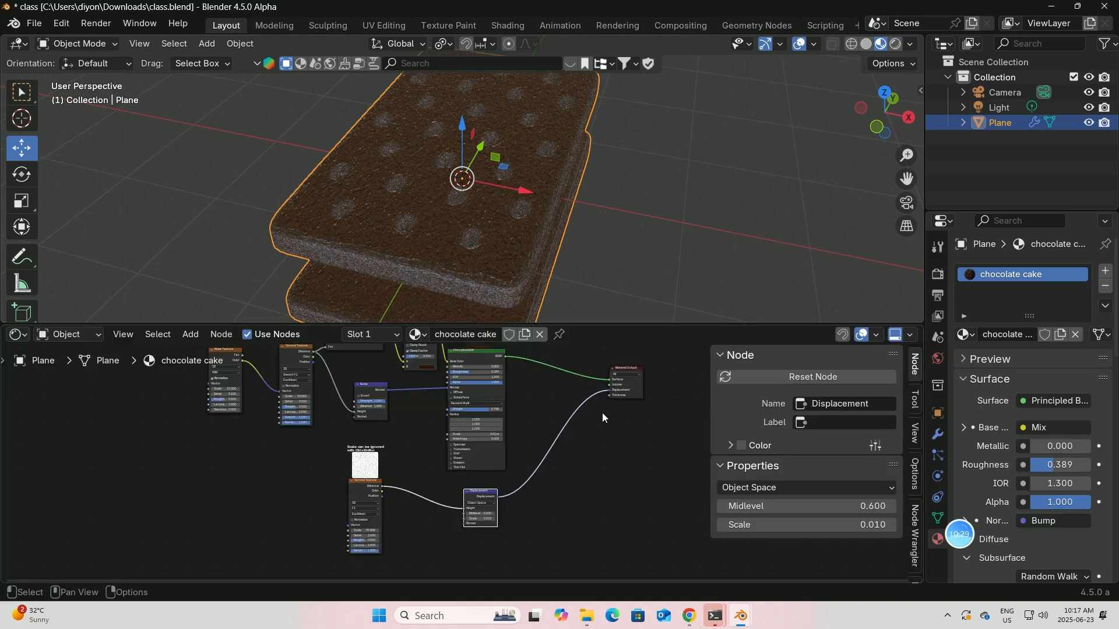
{"action": "middle_click_drag", "start_coordinate": [602, 413], "coordinate": [620, 476]}
{"action": "scroll", "coordinate": [624, 470], "scroll_direction": "up", "scroll_amount": 2}
{"action": "key", "text": "n"}
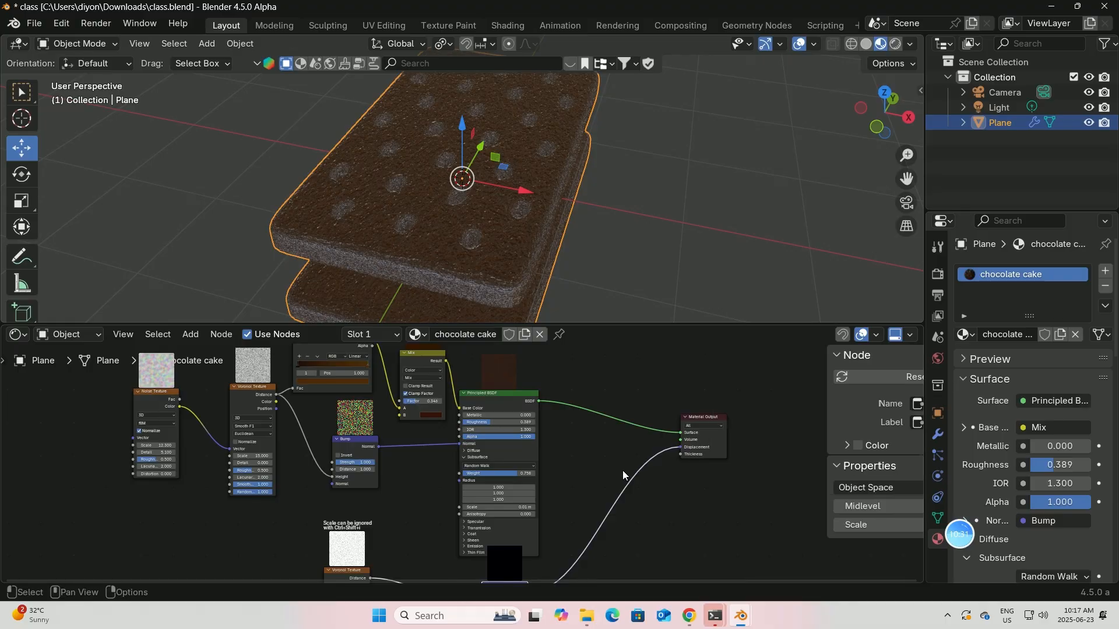
{"action": "scroll", "coordinate": [610, 396], "scroll_direction": "up", "scroll_amount": 3}
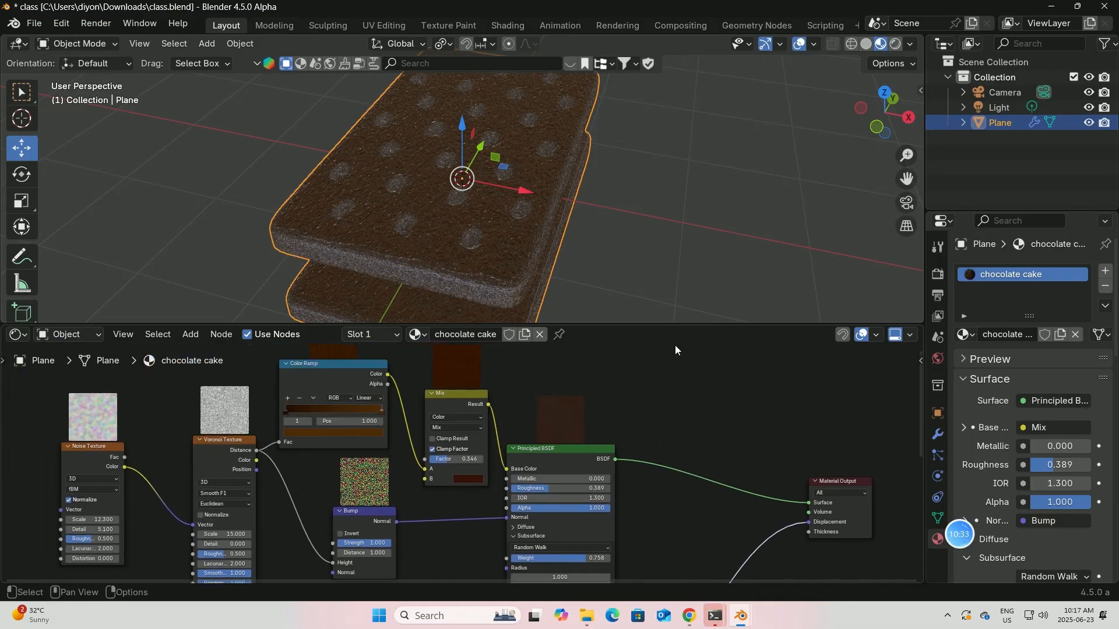
{"action": "left_click_drag", "start_coordinate": [657, 325], "coordinate": [656, 199]}
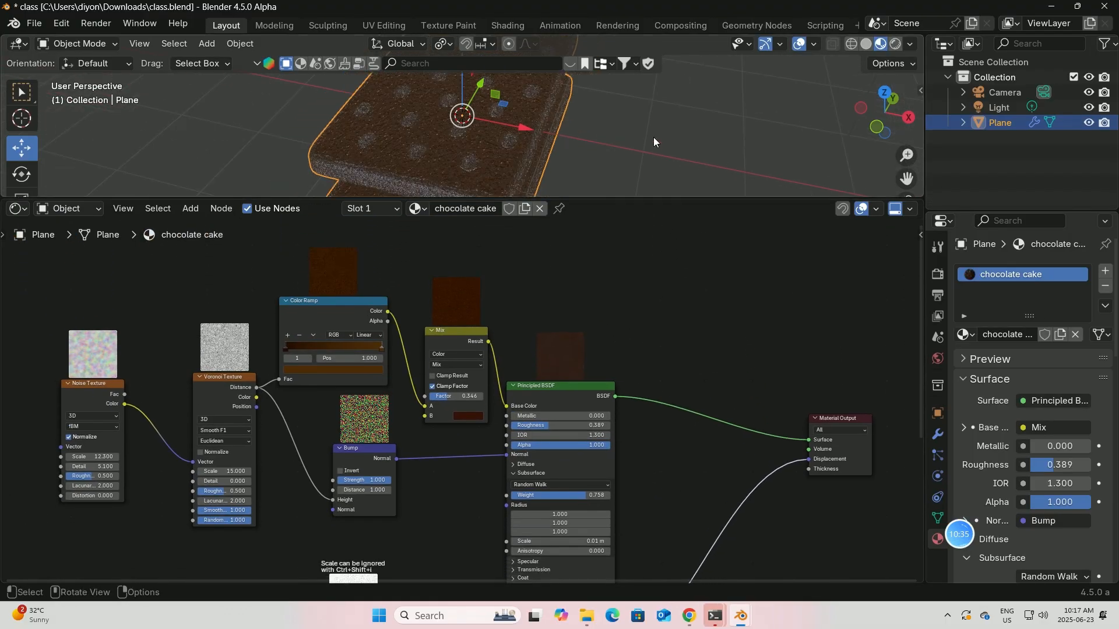
{"action": "scroll", "coordinate": [645, 259], "scroll_direction": "down", "scroll_amount": 3}
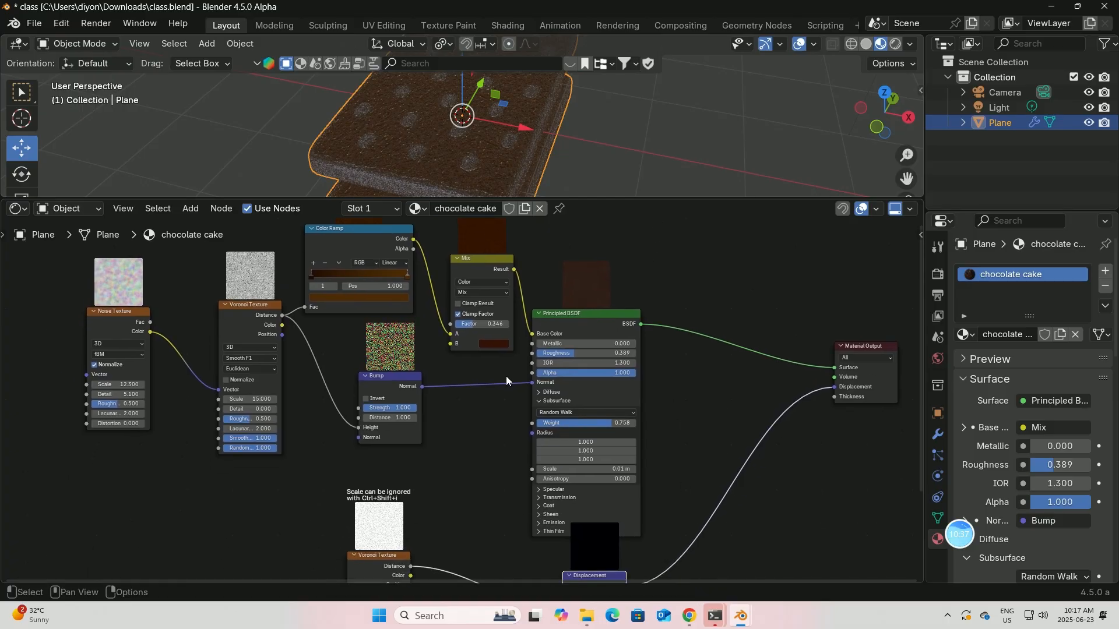
Switch to the Chrome browser, show the full collection list of the Bilibili channel, and go to its page 2
{"action": "left_click", "coordinate": [664, 513]}
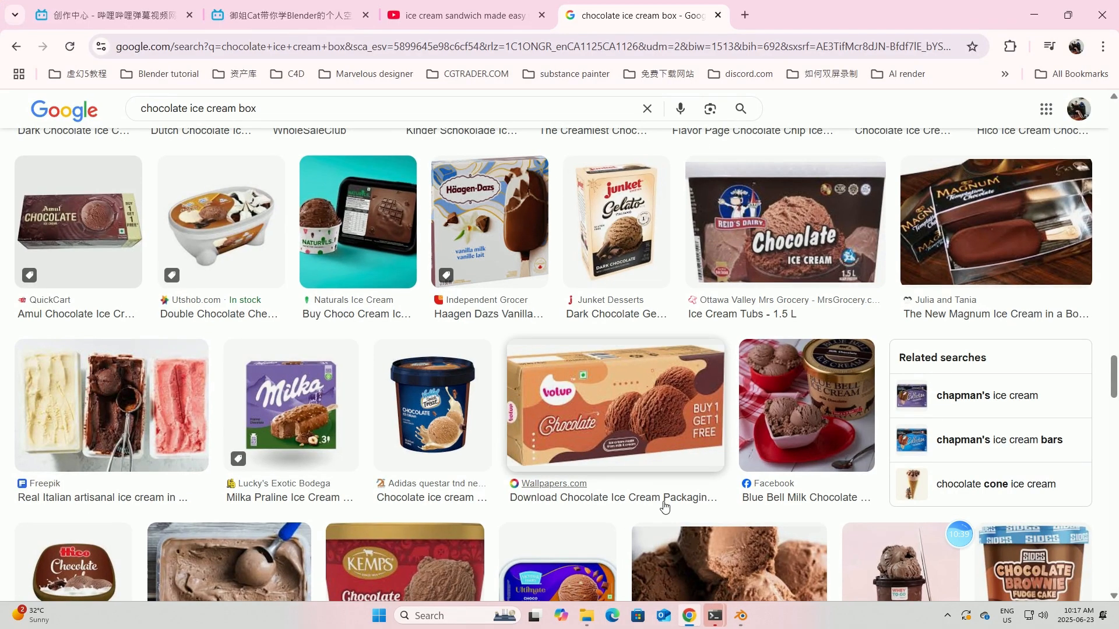
{"action": "left_click", "coordinate": [289, 15]}
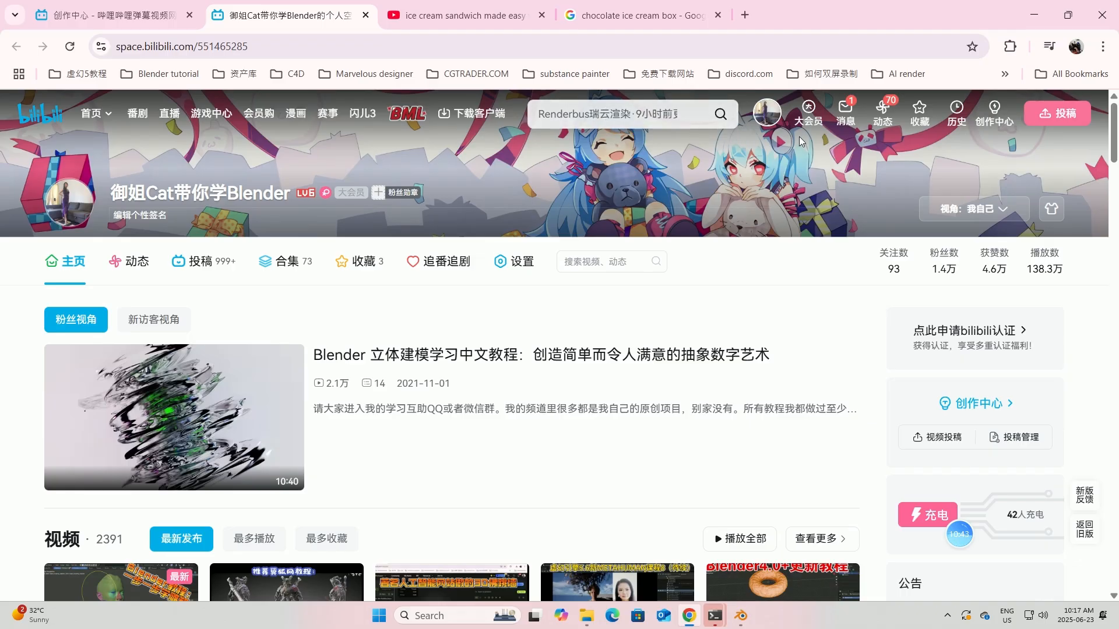
{"action": "left_click", "coordinate": [292, 261]}
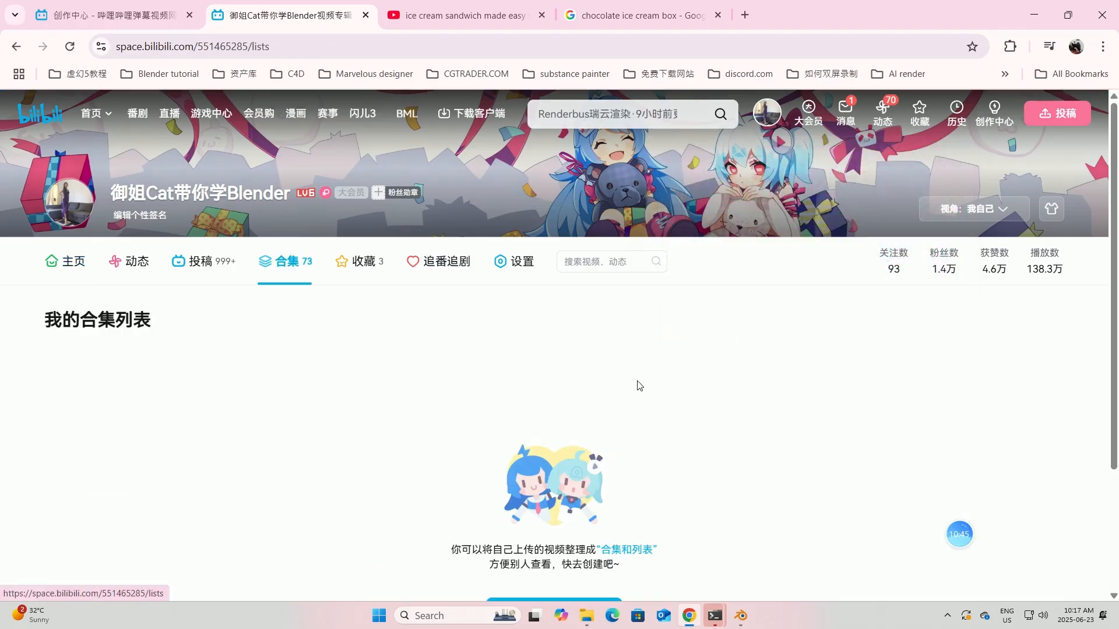
{"action": "left_click", "coordinate": [1046, 324]}
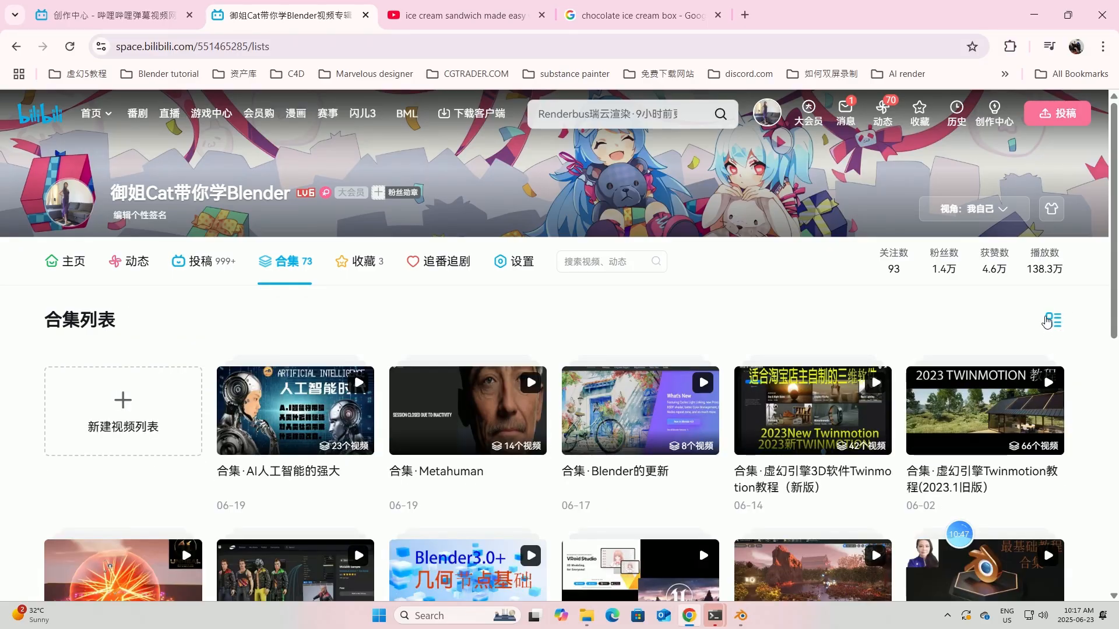
{"action": "scroll", "coordinate": [752, 427], "scroll_direction": "down", "scroll_amount": 9}
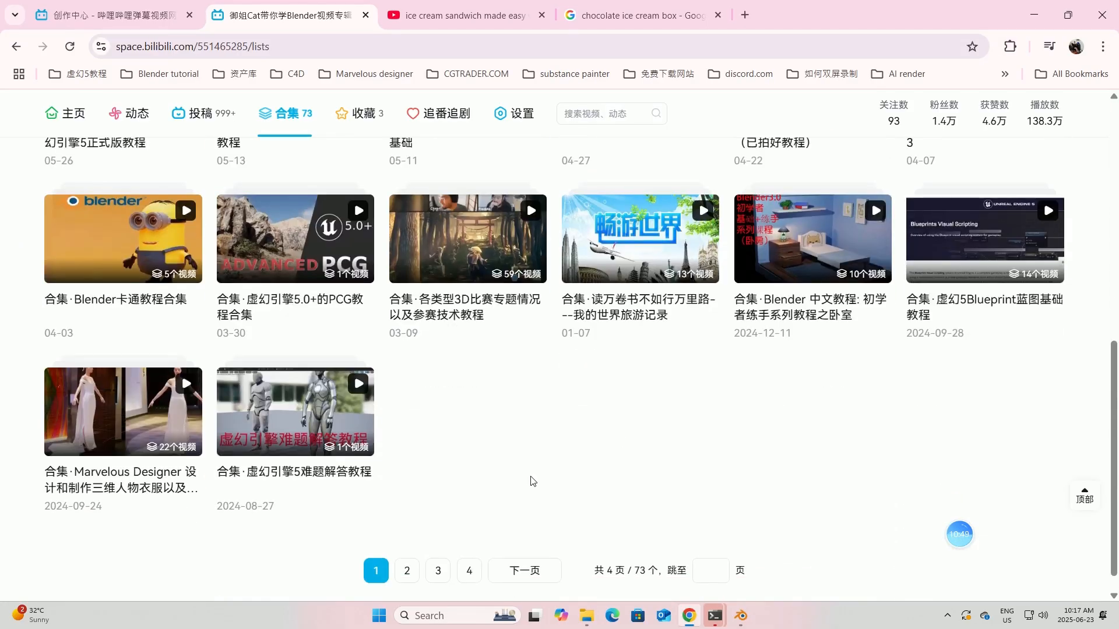
{"action": "left_click", "coordinate": [407, 570]}
{"action": "scroll", "coordinate": [415, 404], "scroll_direction": "down", "scroll_amount": 5}
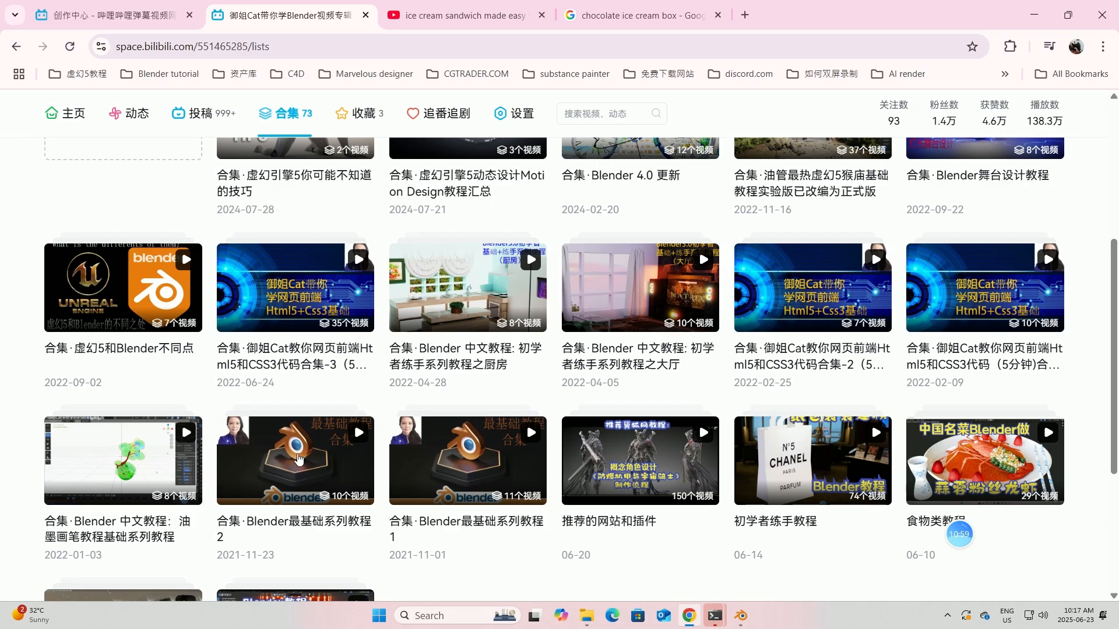
Open the "Blender最基础系列教程2" collection, look over its material node lessons, and return to the collection list
{"action": "left_click", "coordinate": [298, 458]}
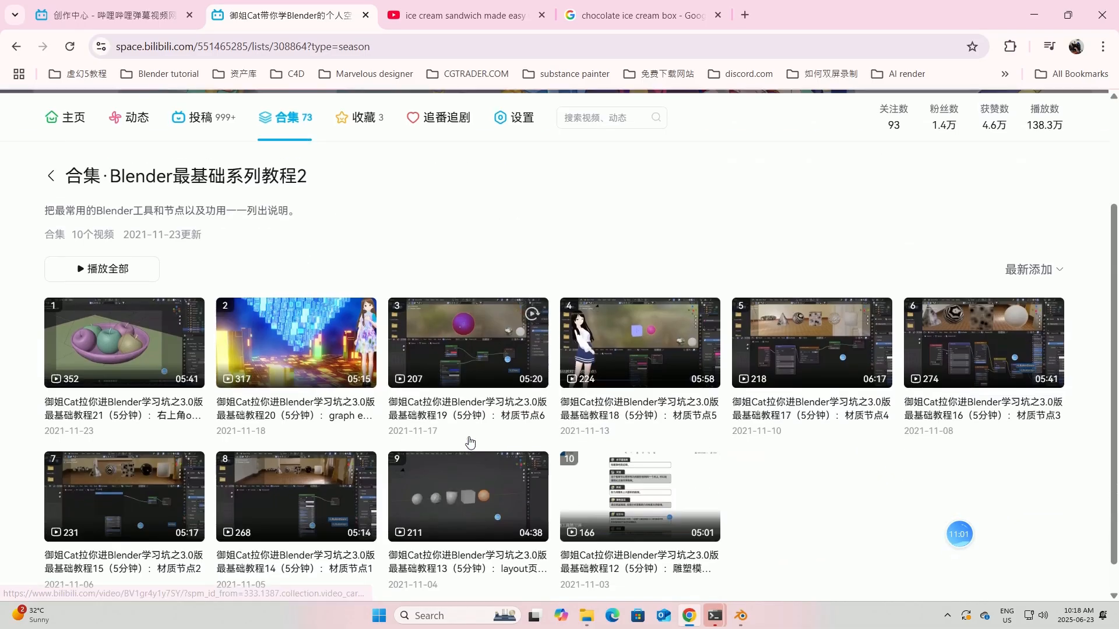
{"action": "scroll", "coordinate": [471, 442], "scroll_direction": "down", "scroll_amount": 1}
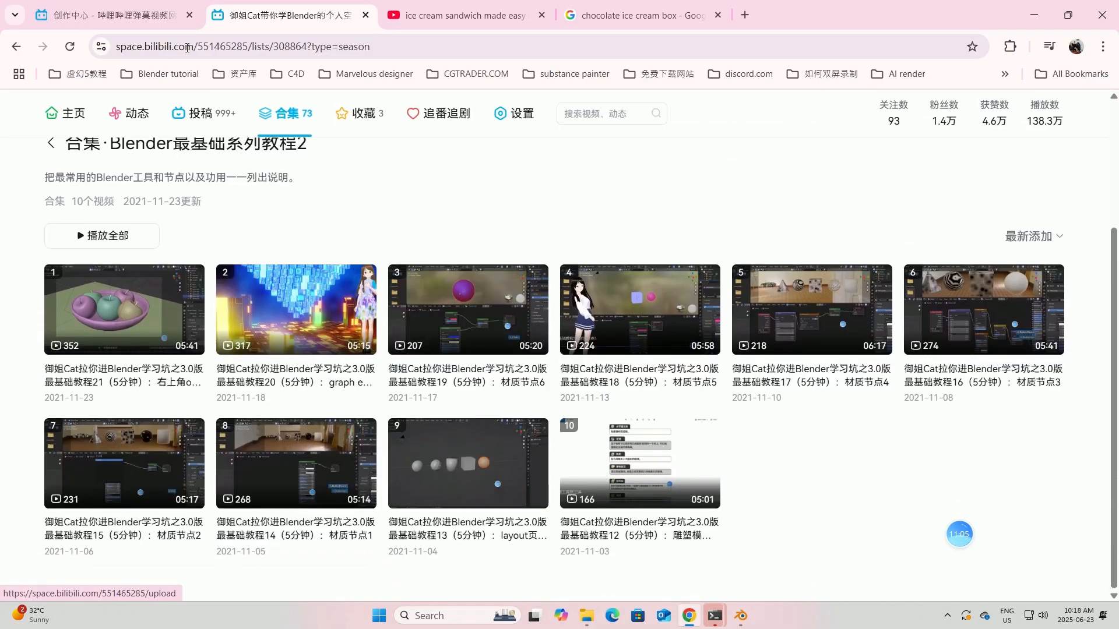
{"action": "left_click", "coordinate": [17, 47]}
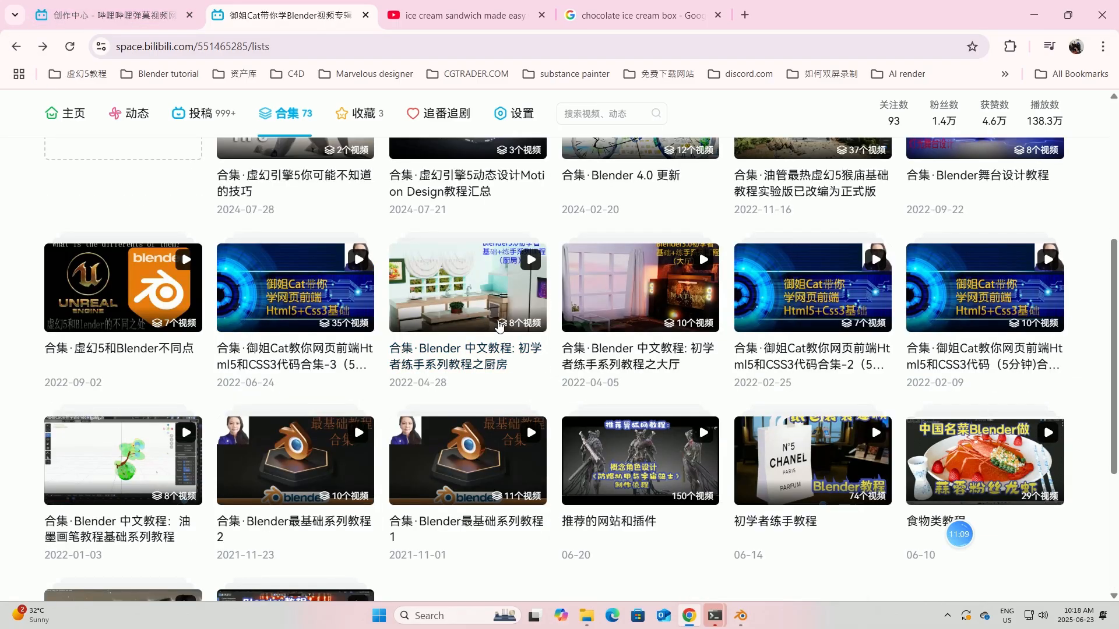
Open the "食物类教程" collection, look through all its food tutorials, and return to the collection list
{"action": "scroll", "coordinate": [500, 326], "scroll_direction": "down", "scroll_amount": 1}
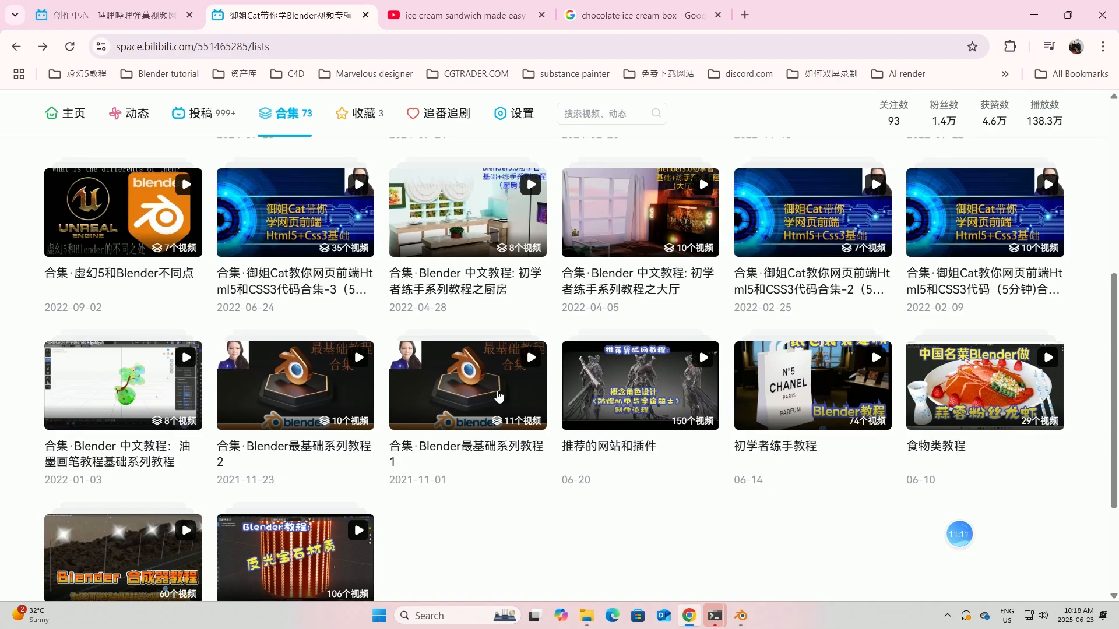
{"action": "scroll", "coordinate": [499, 396], "scroll_direction": "down", "scroll_amount": 2}
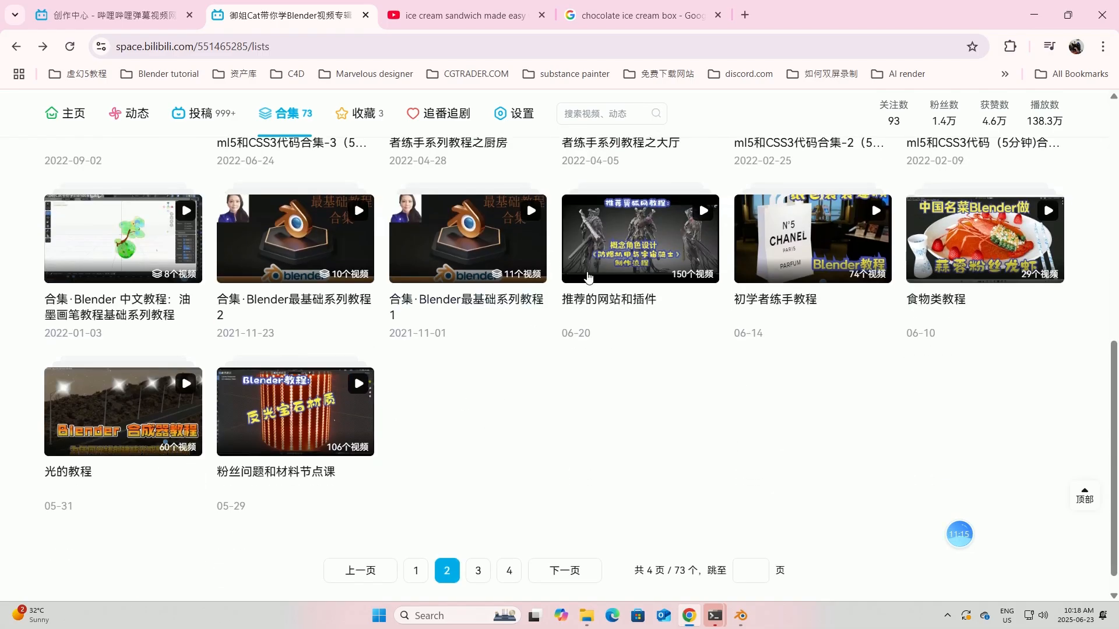
{"action": "left_click", "coordinate": [957, 245]}
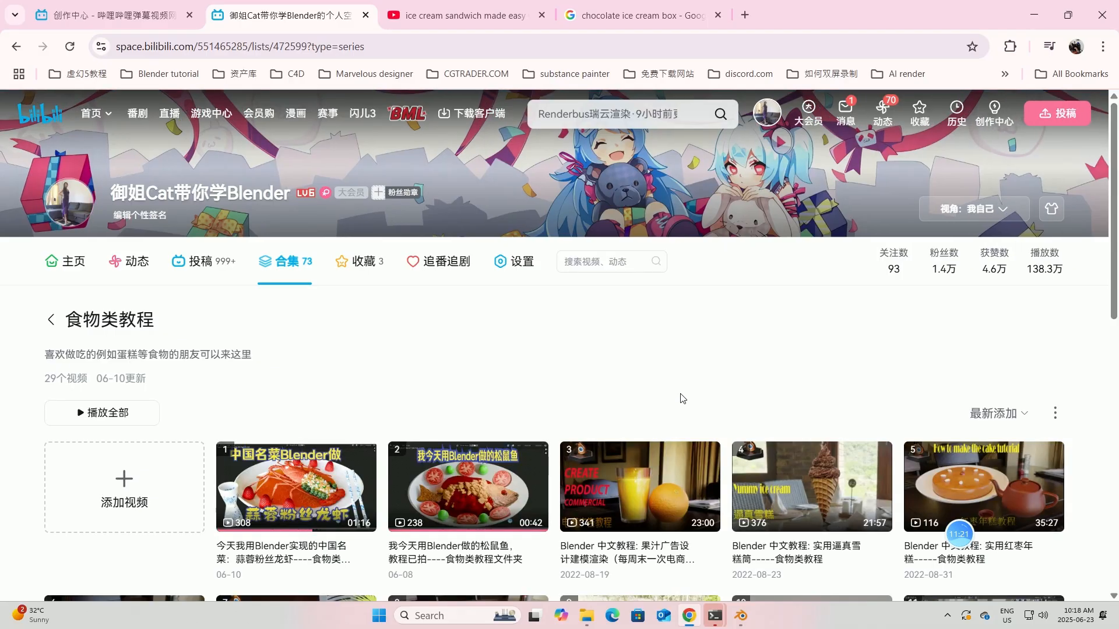
{"action": "scroll", "coordinate": [687, 385], "scroll_direction": "down", "scroll_amount": 6}
{"action": "scroll", "coordinate": [705, 360], "scroll_direction": "up", "scroll_amount": 3}
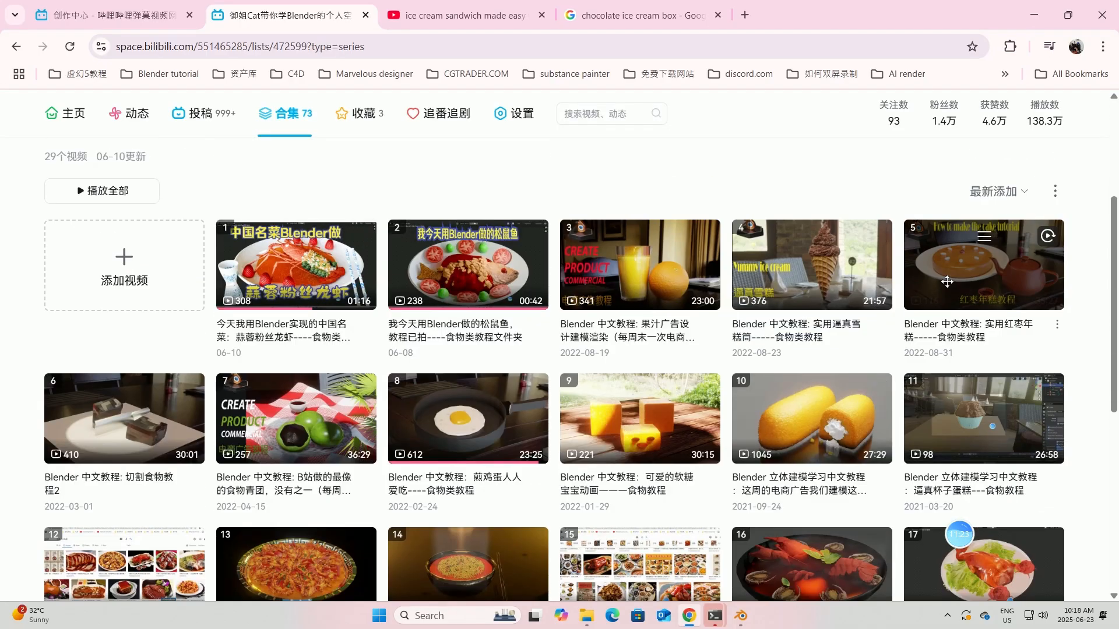
{"action": "scroll", "coordinate": [319, 206], "scroll_direction": "down", "scroll_amount": 1}
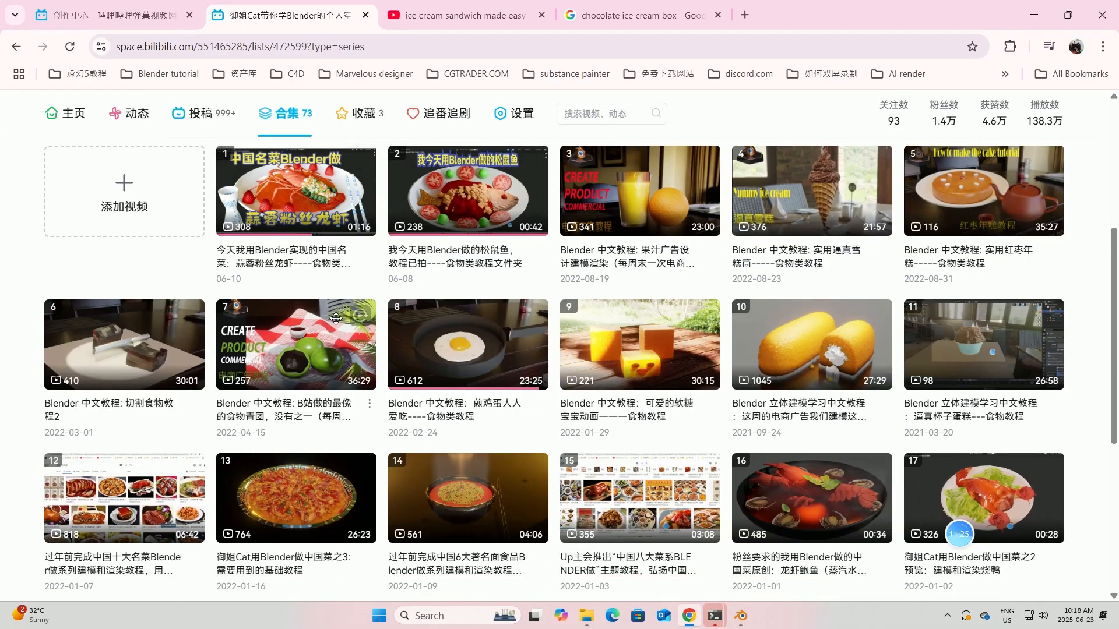
{"action": "scroll", "coordinate": [134, 245], "scroll_direction": "down", "scroll_amount": 3}
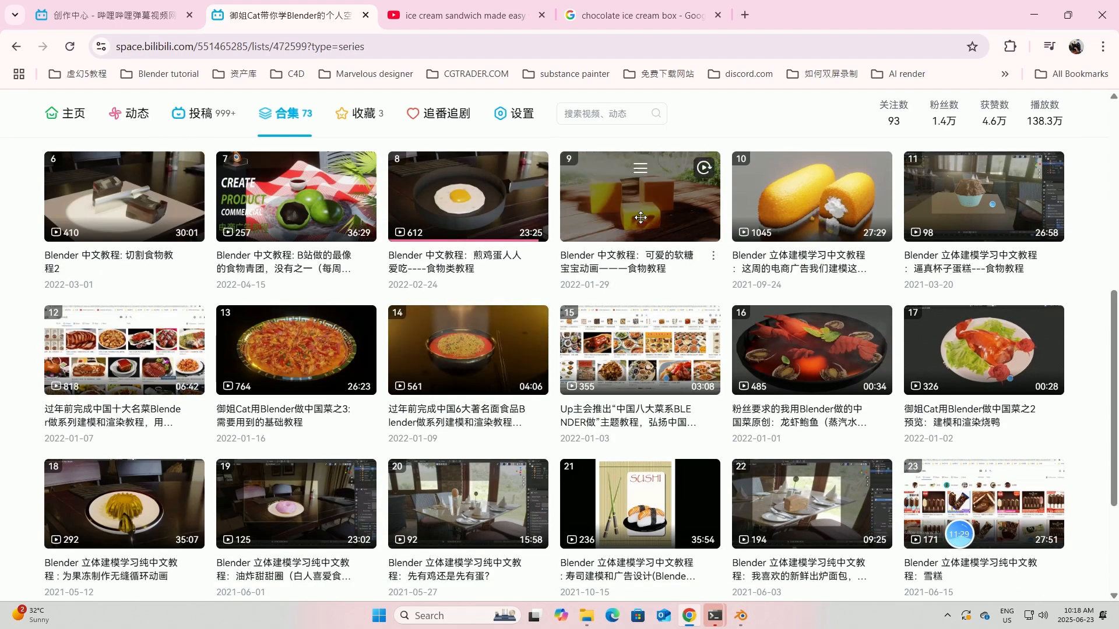
{"action": "scroll", "coordinate": [591, 333], "scroll_direction": "down", "scroll_amount": 2}
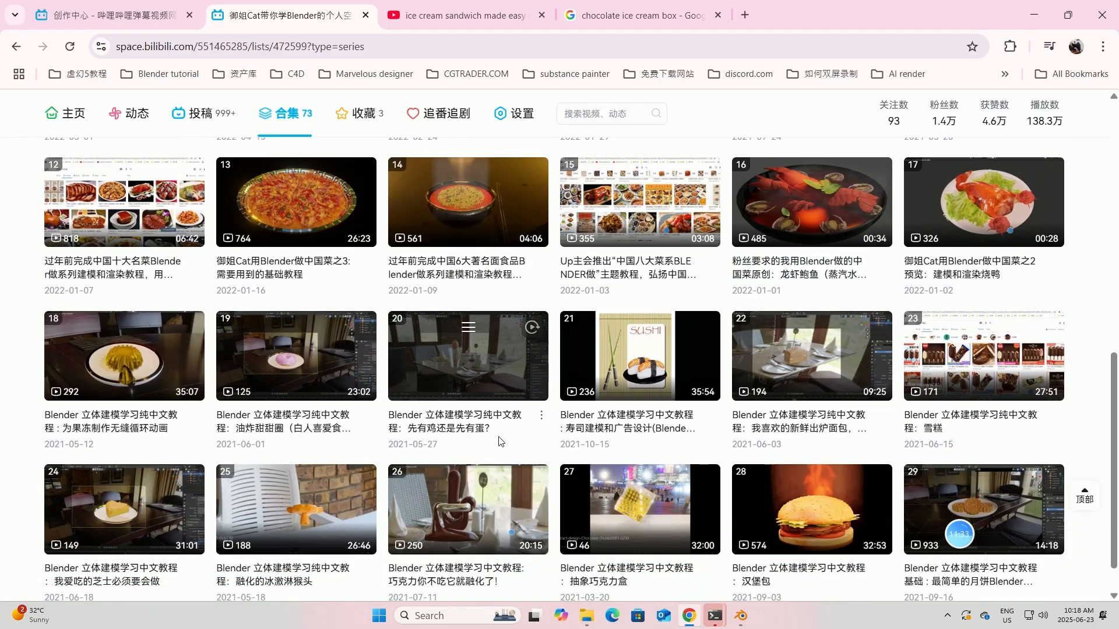
{"action": "scroll", "coordinate": [402, 443], "scroll_direction": "down", "scroll_amount": 1}
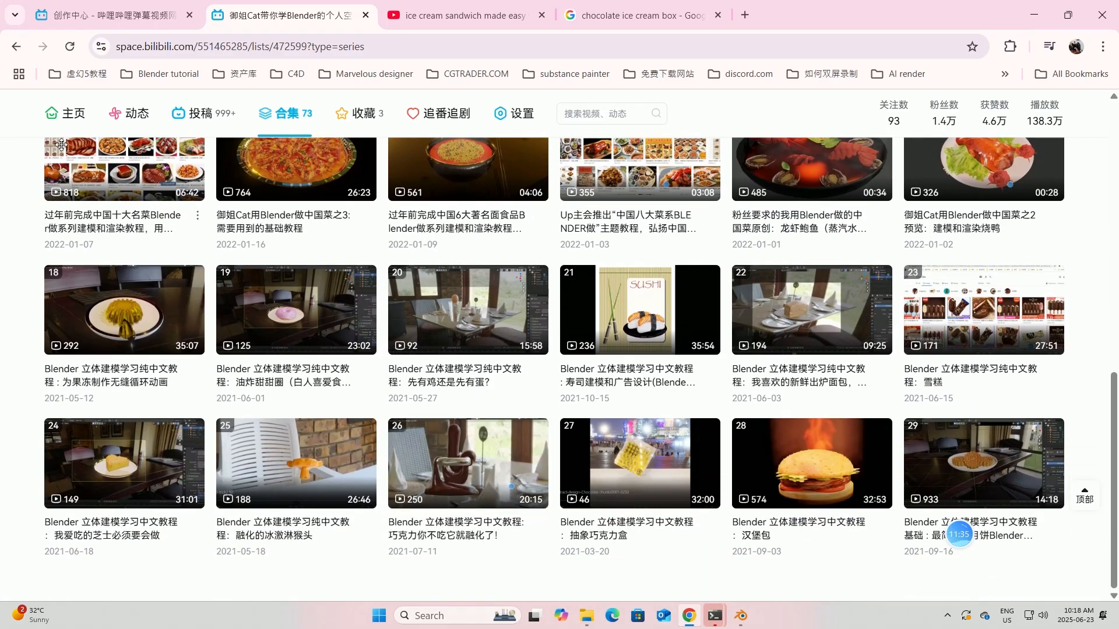
{"action": "left_click", "coordinate": [16, 46]}
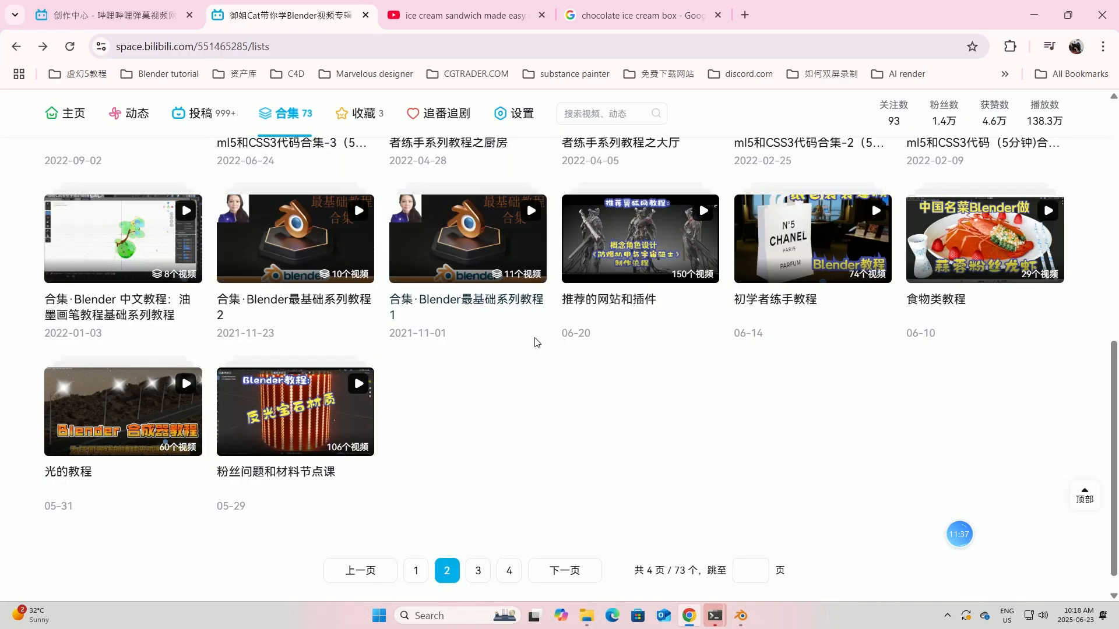
Go to page 3 of the collection list and look through the tutorial collections there
{"action": "left_click", "coordinate": [478, 576]}
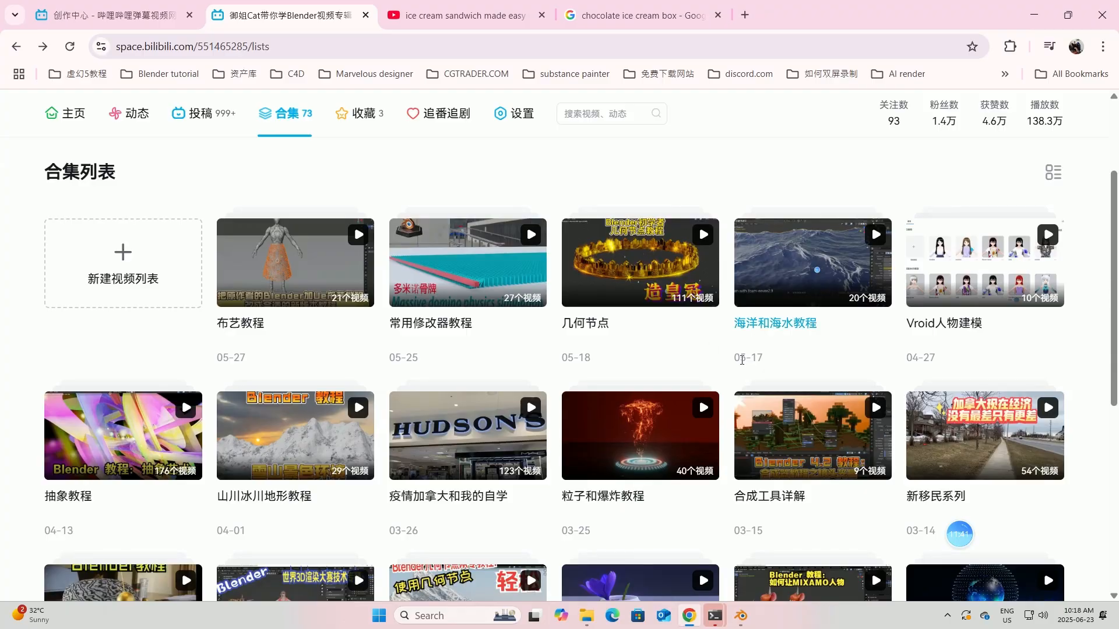
{"action": "scroll", "coordinate": [317, 469], "scroll_direction": "down", "scroll_amount": 4}
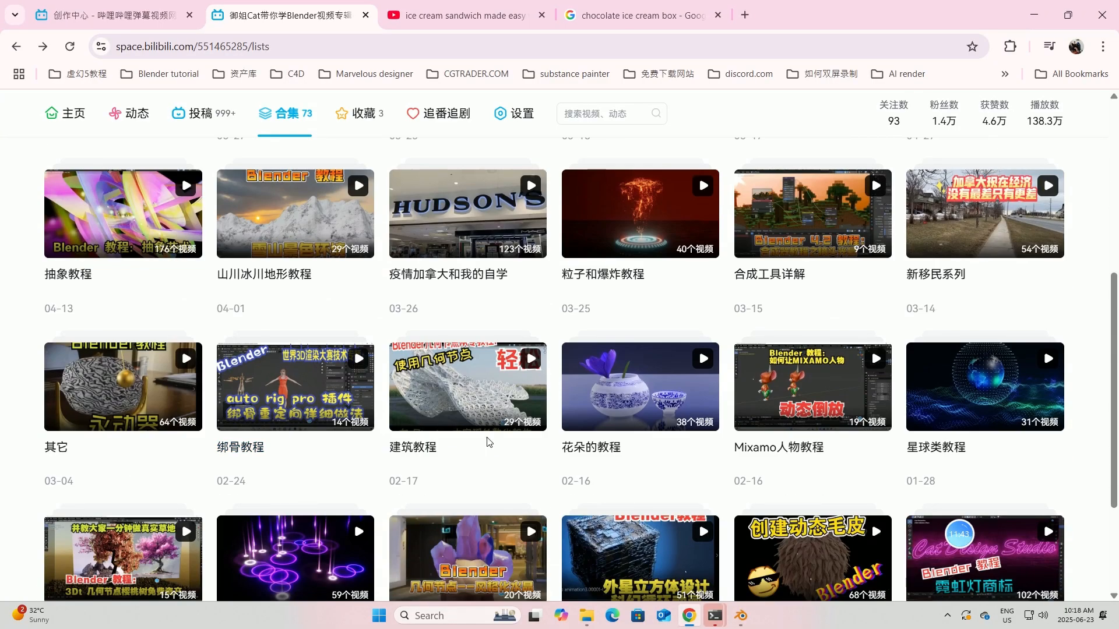
{"action": "scroll", "coordinate": [810, 445], "scroll_direction": "down", "scroll_amount": 1}
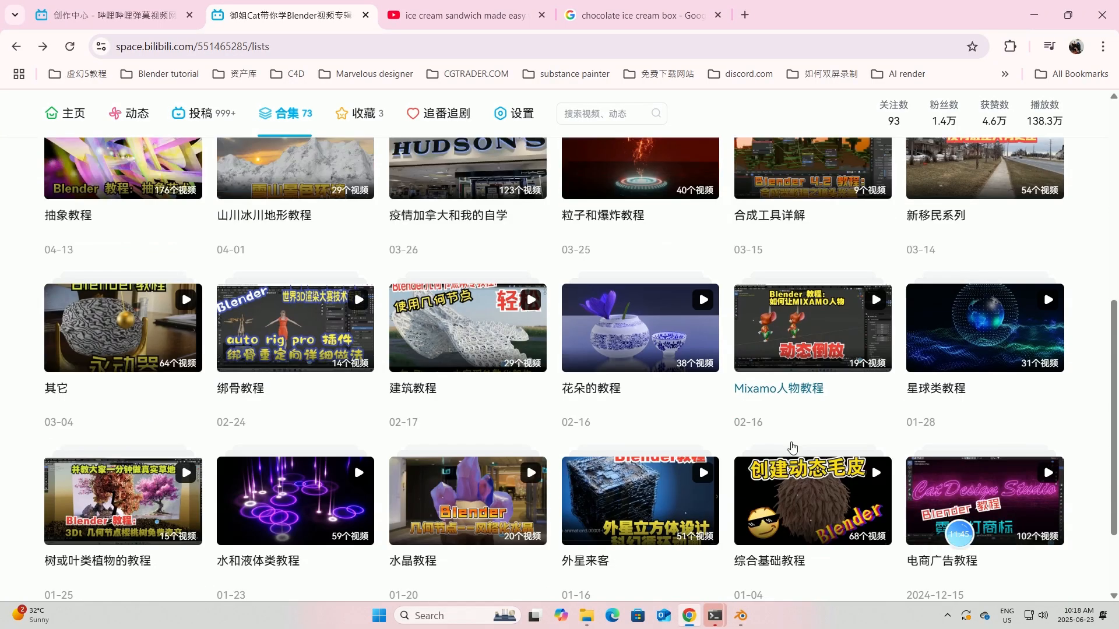
{"action": "scroll", "coordinate": [793, 447], "scroll_direction": "down", "scroll_amount": 2}
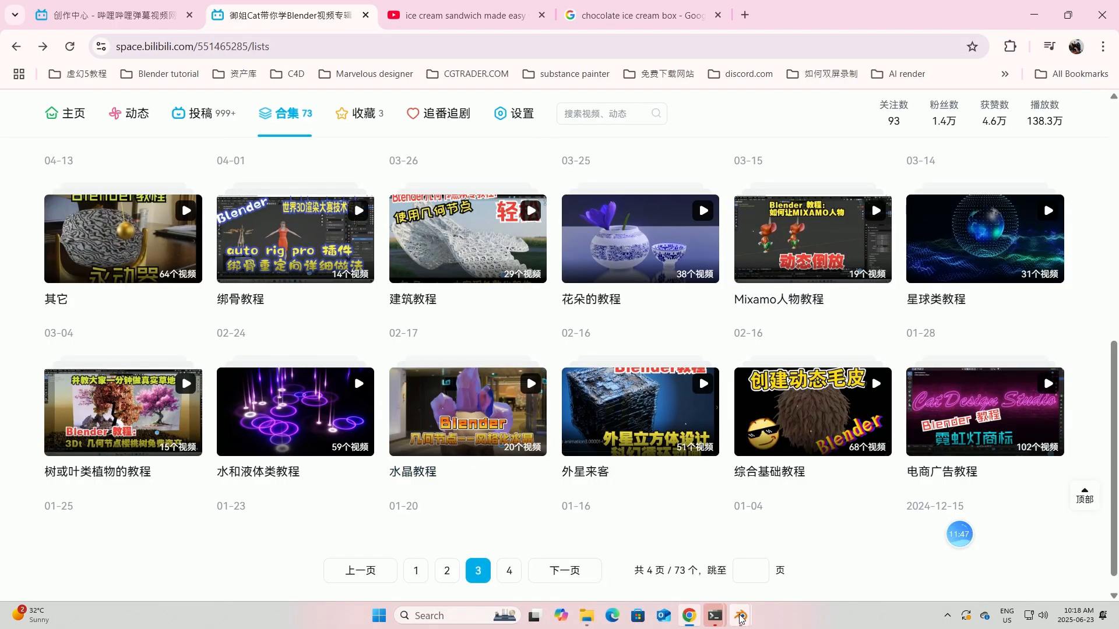
Switch back to Blender and examine the Mix, Bump and Principled BSDF nodes of the chocolate cake material
{"action": "mouse_move", "coordinate": [740, 618]}
{"action": "left_click", "coordinate": [801, 556]}
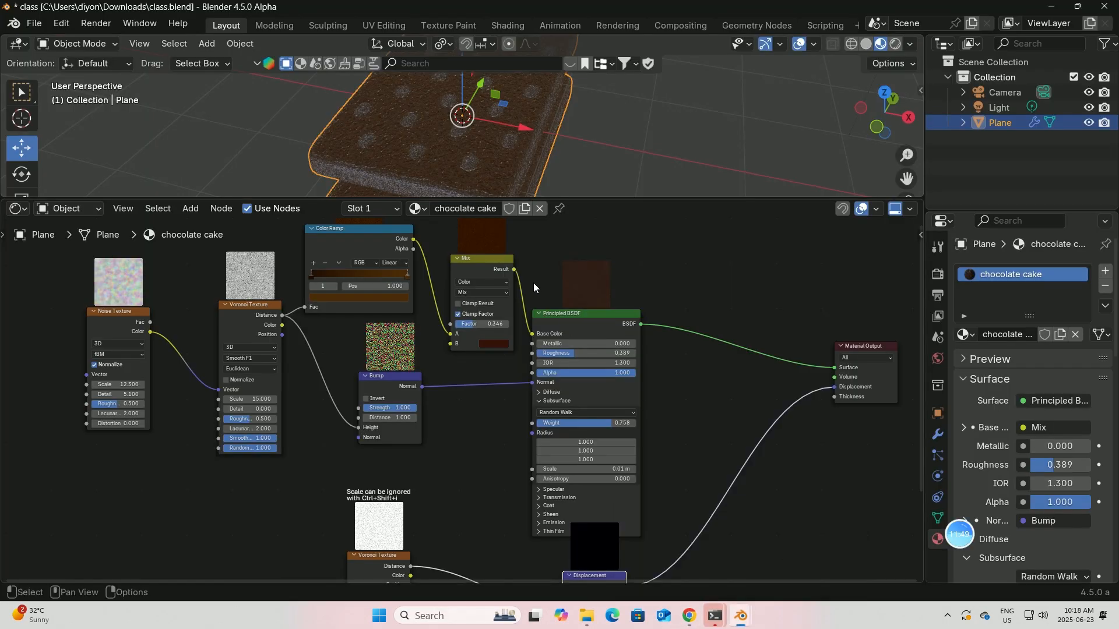
{"action": "scroll", "coordinate": [534, 282], "scroll_direction": "up", "scroll_amount": 2}
{"action": "middle_click_drag", "start_coordinate": [533, 282], "coordinate": [390, 316]}
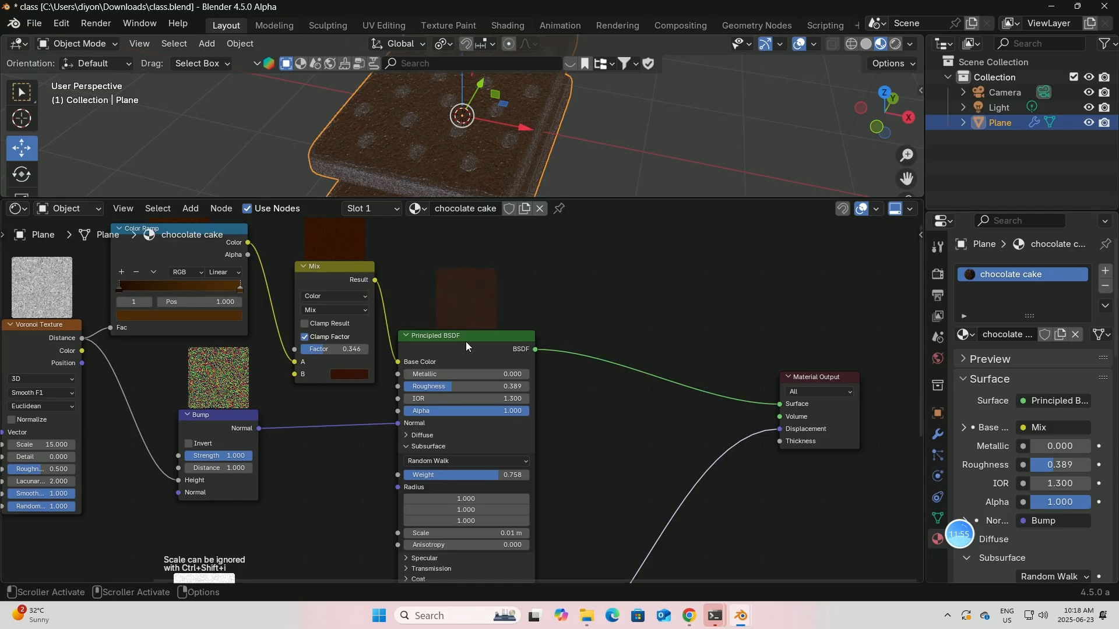
Move the Principled BSDF node farther from the Mix node and set the Bump node's strength to 0.130
{"action": "left_click_drag", "start_coordinate": [466, 346], "coordinate": [534, 313]}
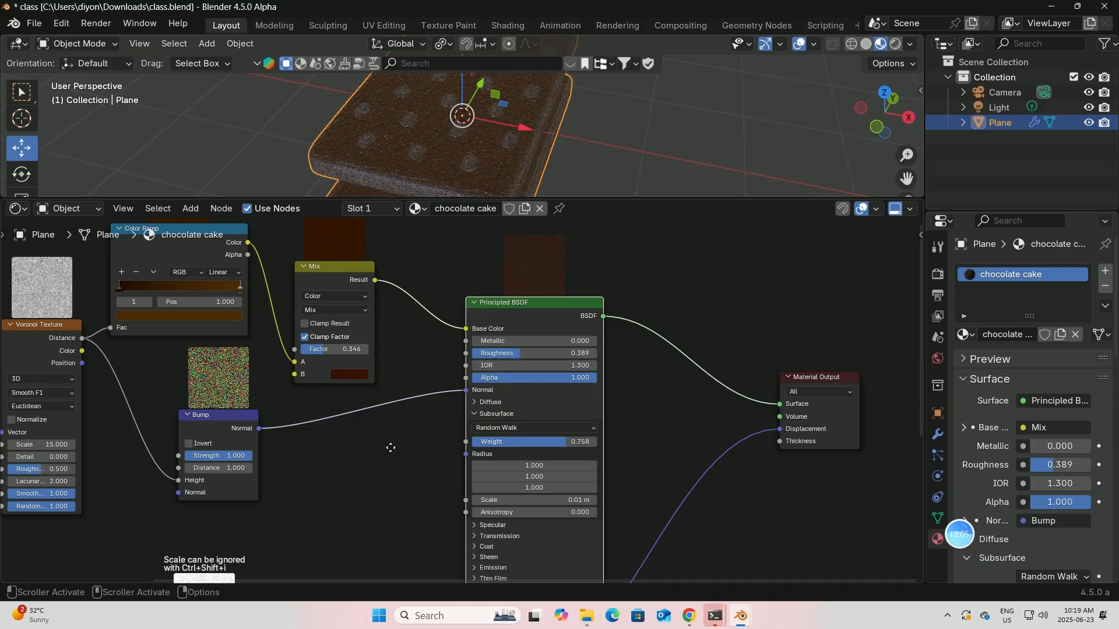
{"action": "middle_click_drag", "start_coordinate": [391, 447], "coordinate": [603, 491]}
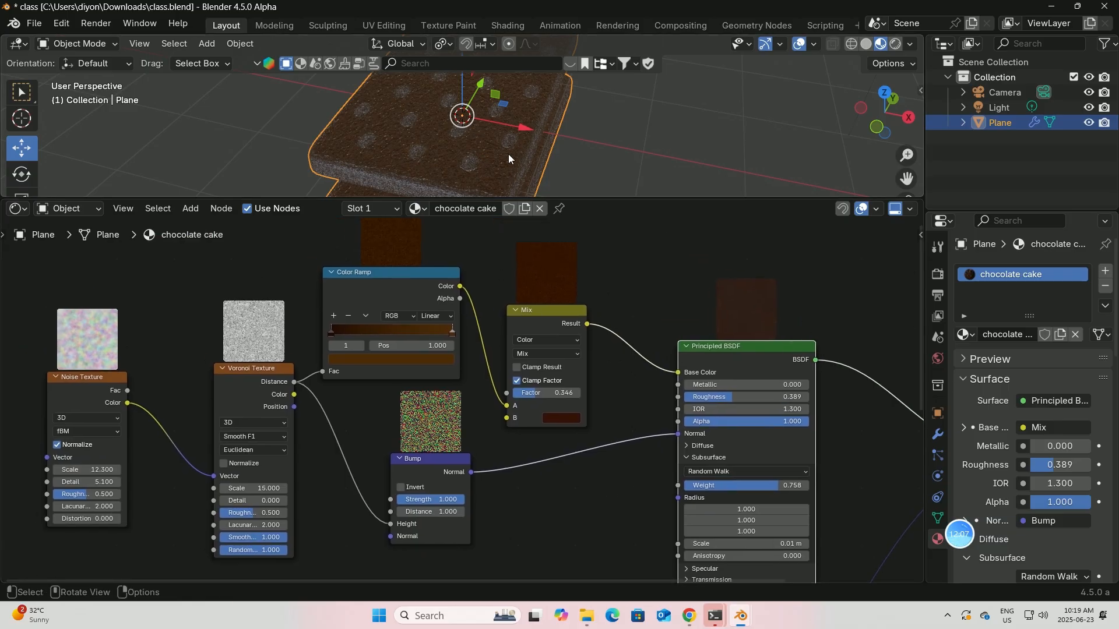
{"action": "left_click_drag", "start_coordinate": [453, 499], "coordinate": [405, 499]}
{"action": "left_click_drag", "start_coordinate": [547, 198], "coordinate": [554, 361]}
Review the Voronoi Texture and Displacement nodes, along with the displacement method in the material's surface settings
{"action": "scroll", "coordinate": [601, 437], "scroll_direction": "down", "scroll_amount": 5}
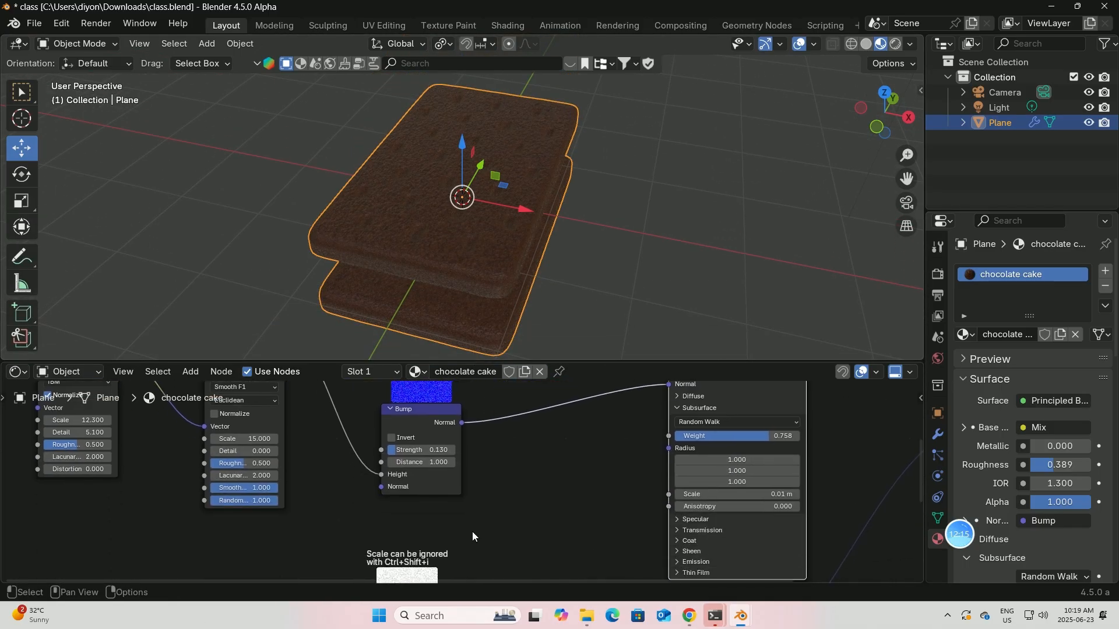
{"action": "scroll", "coordinate": [484, 446], "scroll_direction": "down", "scroll_amount": 5}
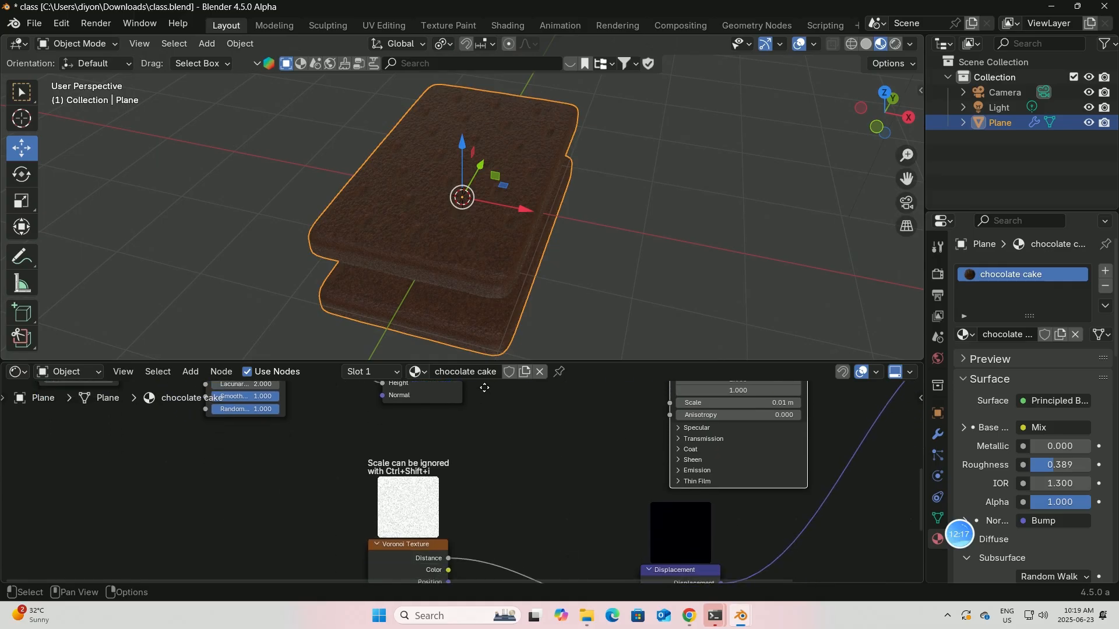
{"action": "scroll", "coordinate": [463, 483], "scroll_direction": "down", "scroll_amount": 2}
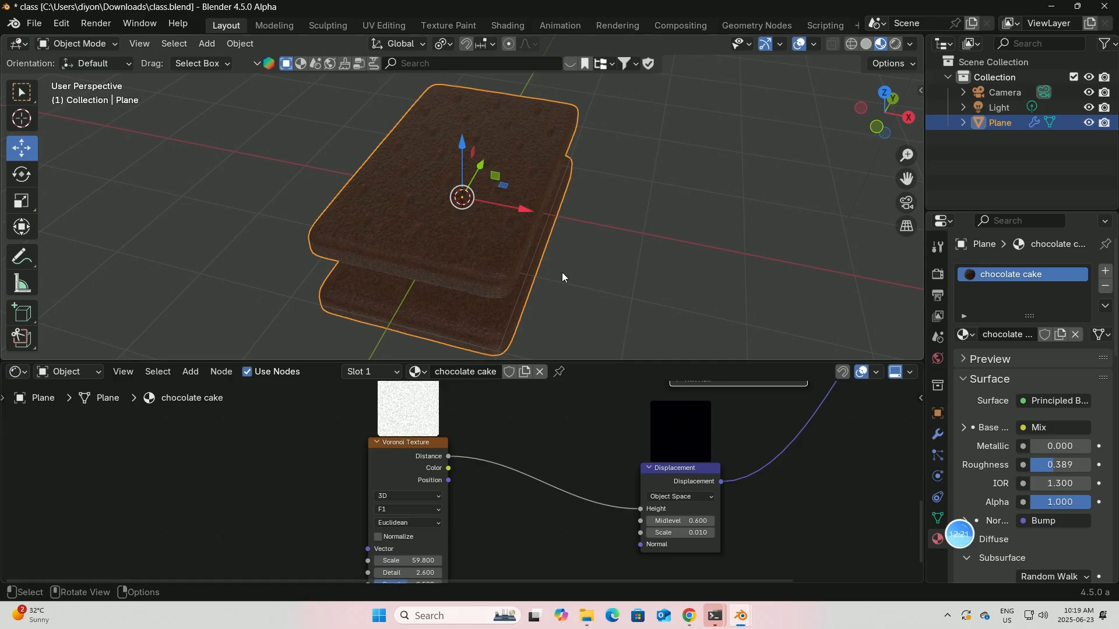
{"action": "left_click_drag", "start_coordinate": [594, 360], "coordinate": [592, 300]}
{"action": "mouse_move", "coordinate": [590, 374]}
{"action": "middle_mouse_down"}
{"action": "mouse_move", "coordinate": [592, 337]}
{"action": "mouse_move", "coordinate": [595, 364]}
{"action": "middle_mouse_up"}
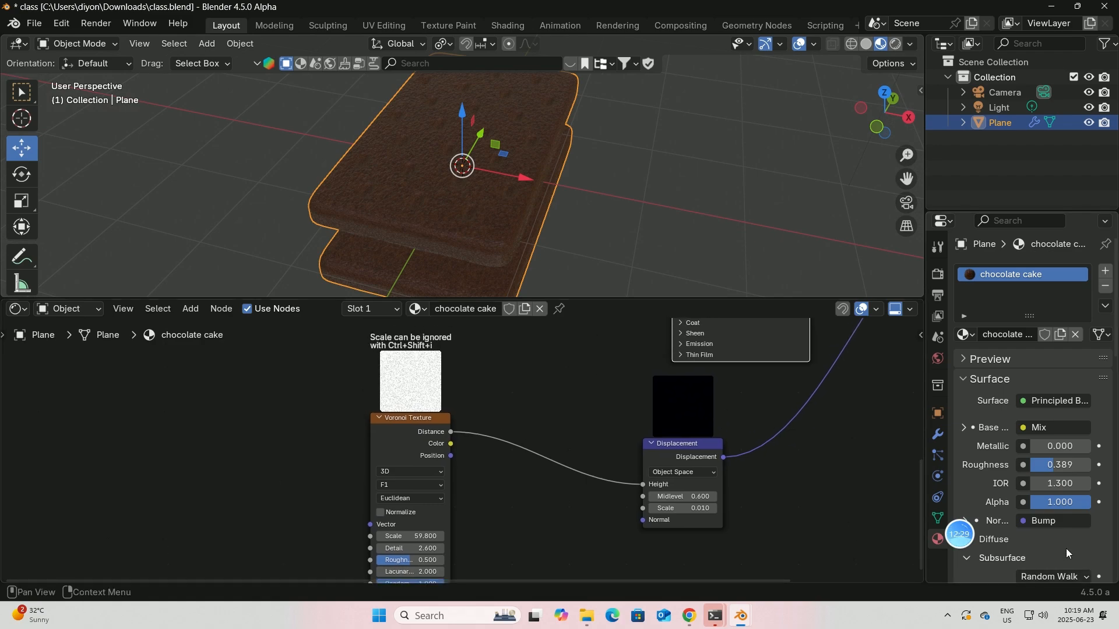
{"action": "scroll", "coordinate": [1066, 542], "scroll_direction": "down", "scroll_amount": 7}
{"action": "scroll", "coordinate": [1073, 507], "scroll_direction": "down", "scroll_amount": 8}
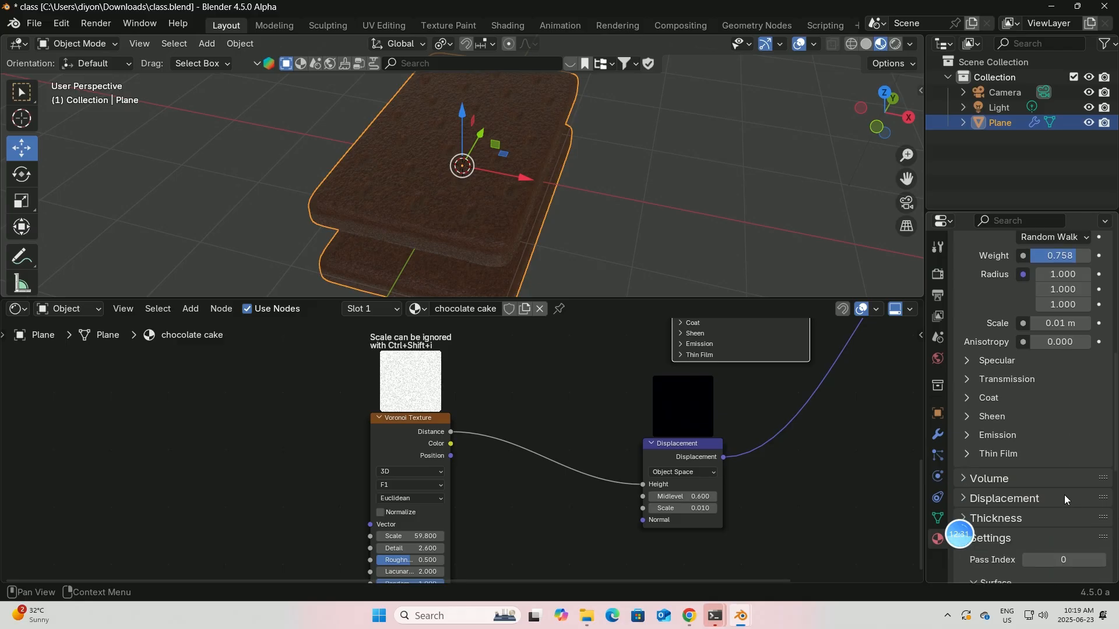
{"action": "scroll", "coordinate": [996, 442], "scroll_direction": "down", "scroll_amount": 2}
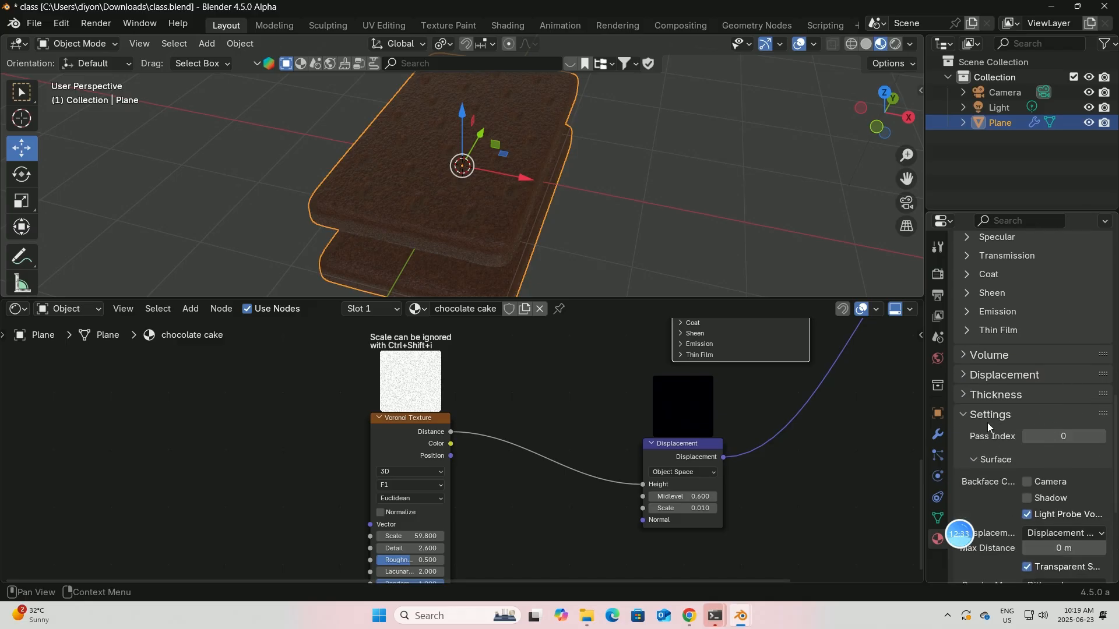
{"action": "scroll", "coordinate": [1040, 466], "scroll_direction": "down", "scroll_amount": 2}
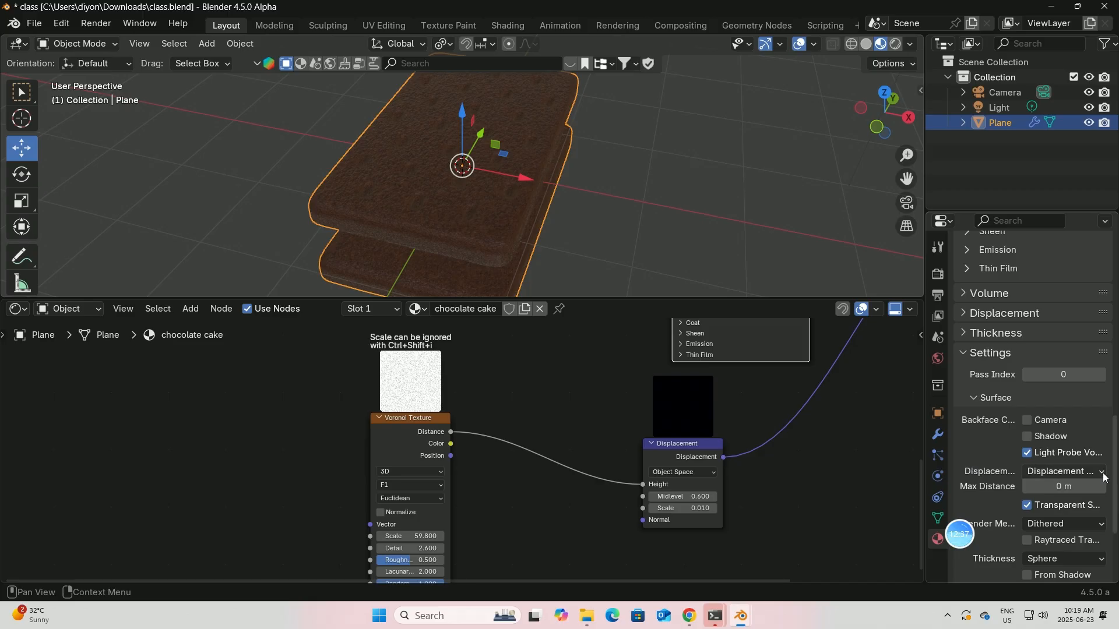
{"action": "left_click", "coordinate": [1056, 472]}
{"action": "left_click", "coordinate": [1037, 522]}
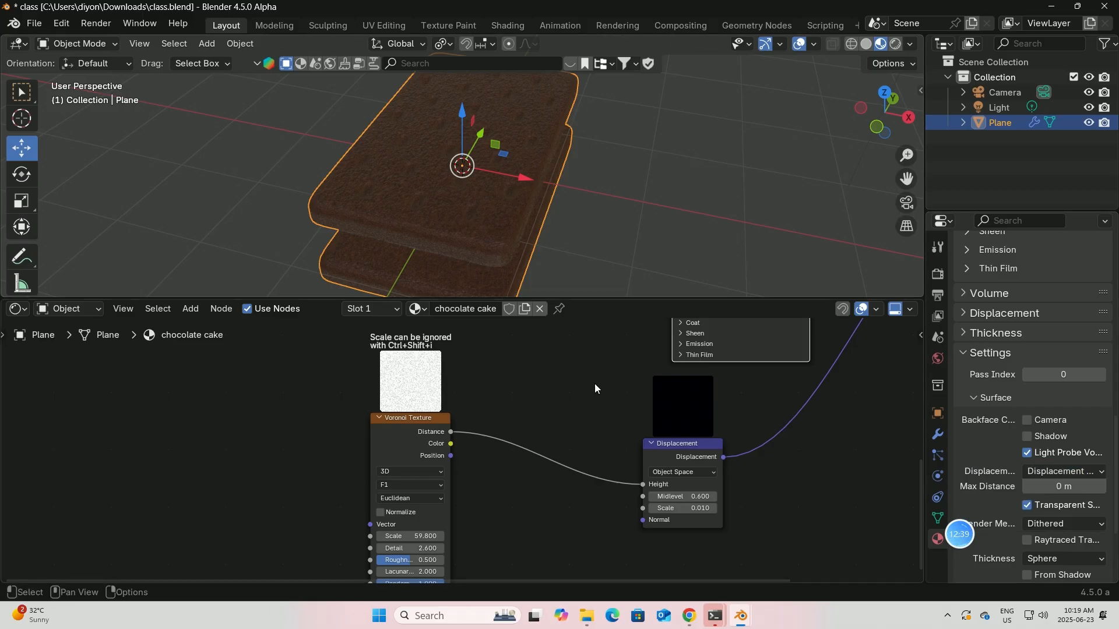
Space out the chocolate cake nodes by moving the first Voronoi Texture and the Noise Texture farther from the Color Ramp
{"action": "middle_click_drag", "start_coordinate": [587, 384], "coordinate": [607, 523]}
{"action": "middle_click_drag", "start_coordinate": [867, 379], "coordinate": [804, 455]}
{"action": "middle_click_drag", "start_coordinate": [531, 395], "coordinate": [591, 418]}
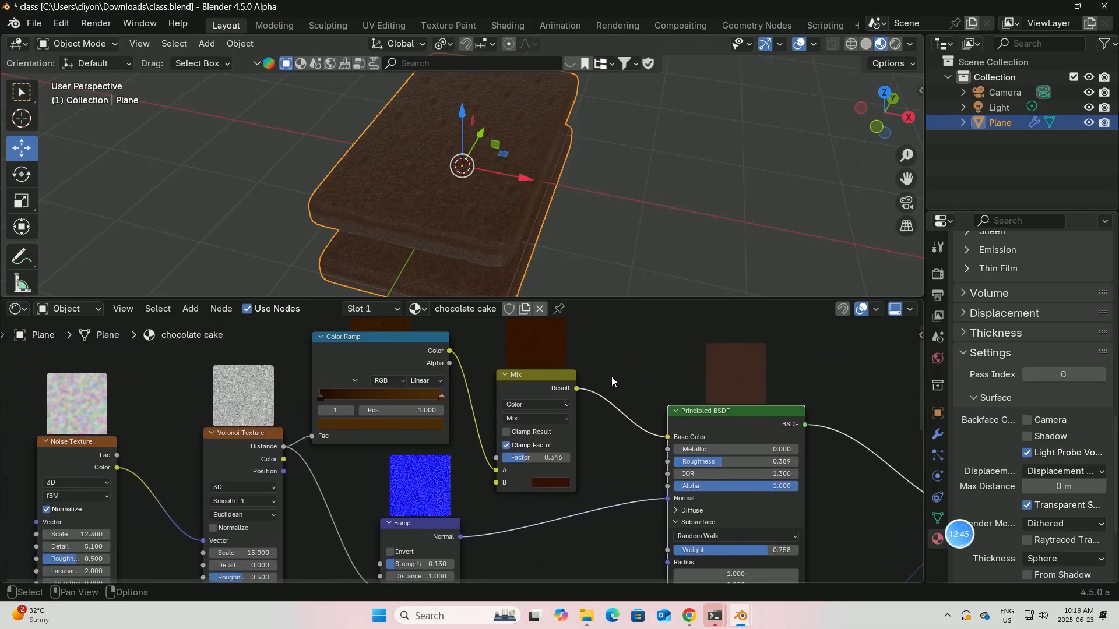
{"action": "left_click_drag", "start_coordinate": [601, 300], "coordinate": [592, 165]}
{"action": "middle_click_drag", "start_coordinate": [568, 260], "coordinate": [662, 233]}
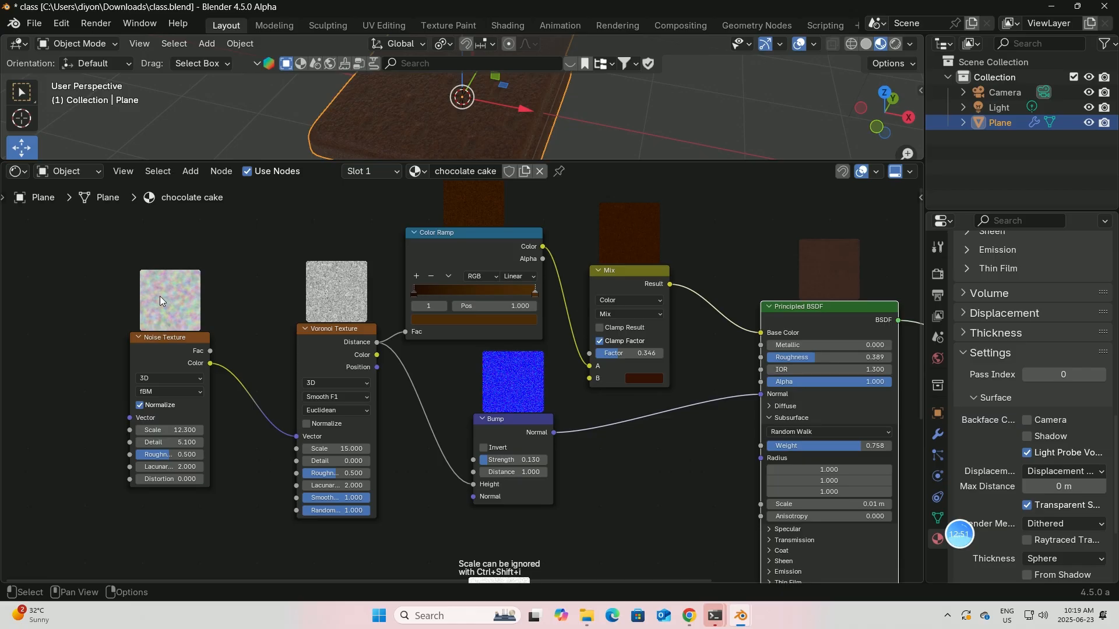
{"action": "left_click_drag", "start_coordinate": [327, 347], "coordinate": [302, 347]}
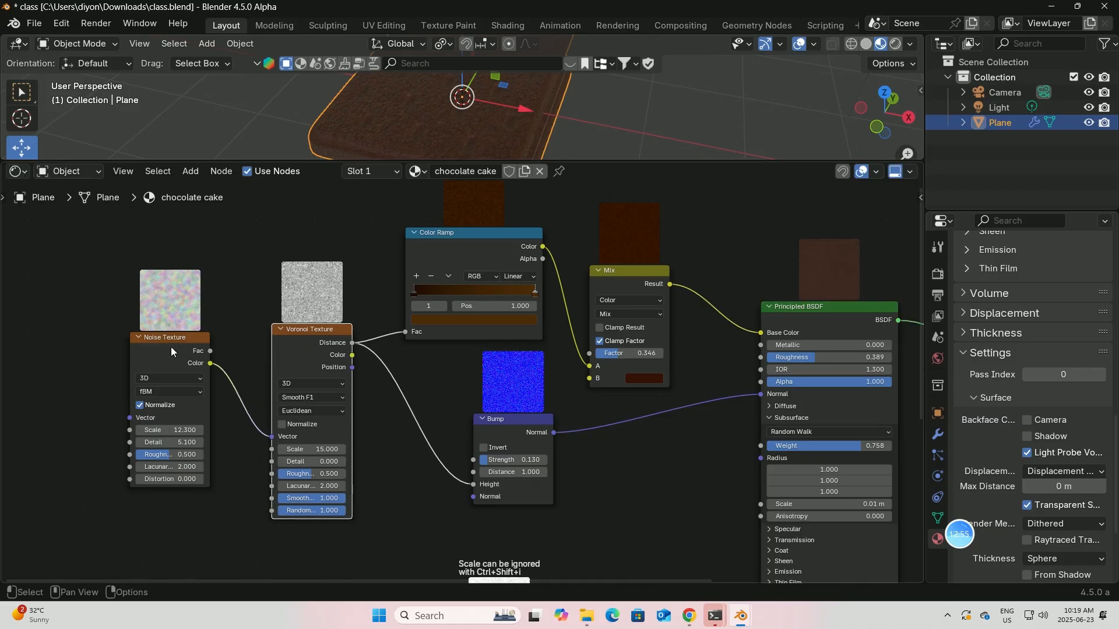
{"action": "left_click_drag", "start_coordinate": [173, 348], "coordinate": [159, 344]}
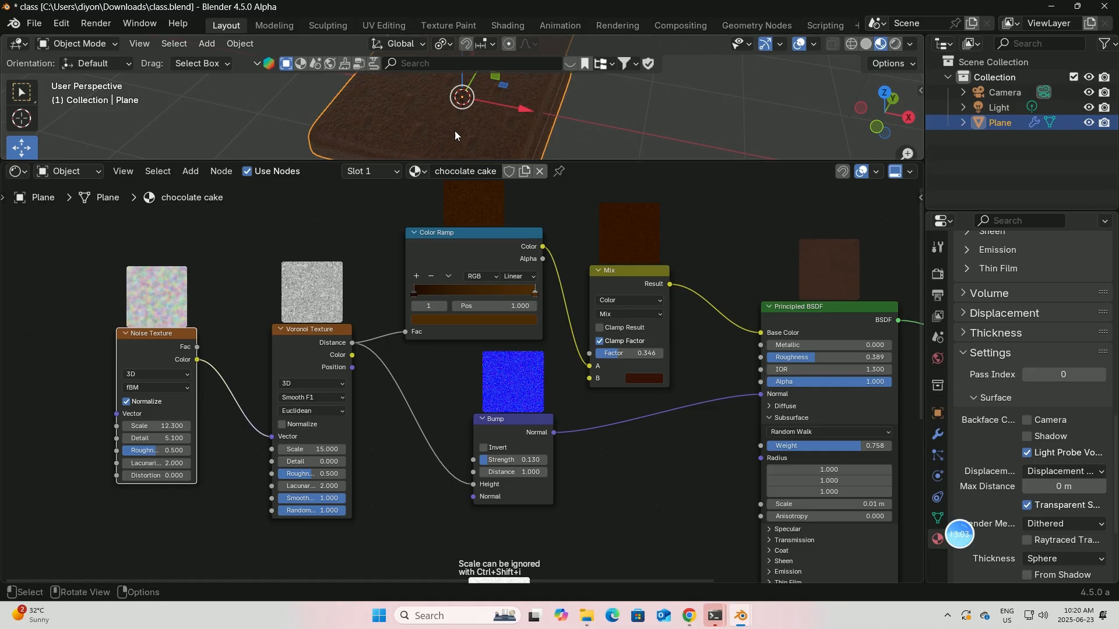
Inspect both color stops of the Color Ramp and look over the textured wafers from another angle
{"action": "left_click_drag", "start_coordinate": [524, 162], "coordinate": [513, 192]}
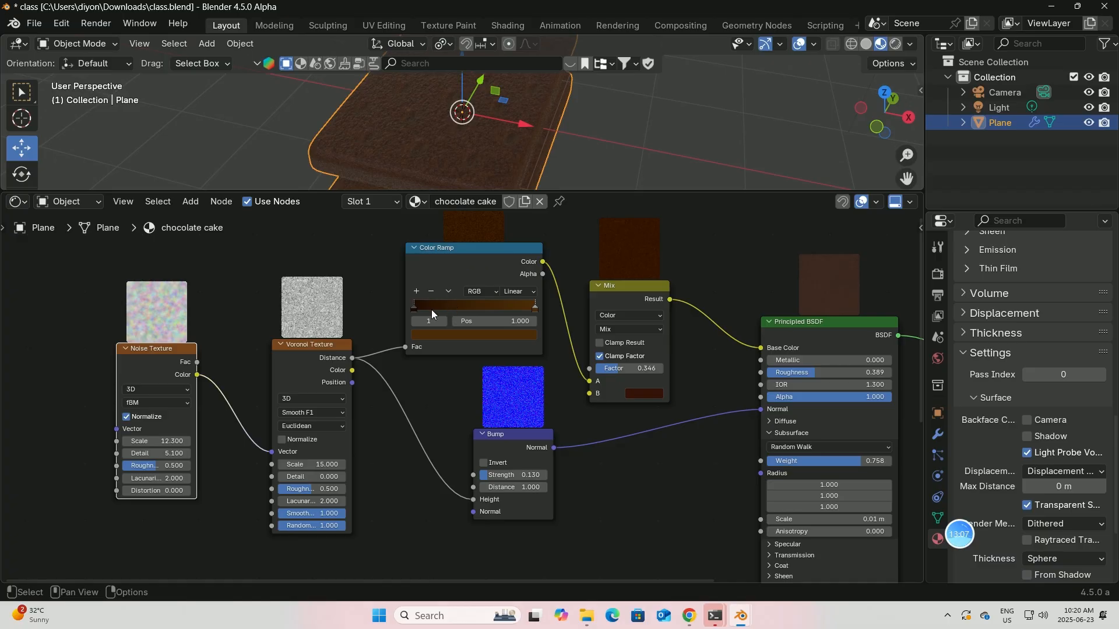
{"action": "left_click", "coordinate": [412, 309]}
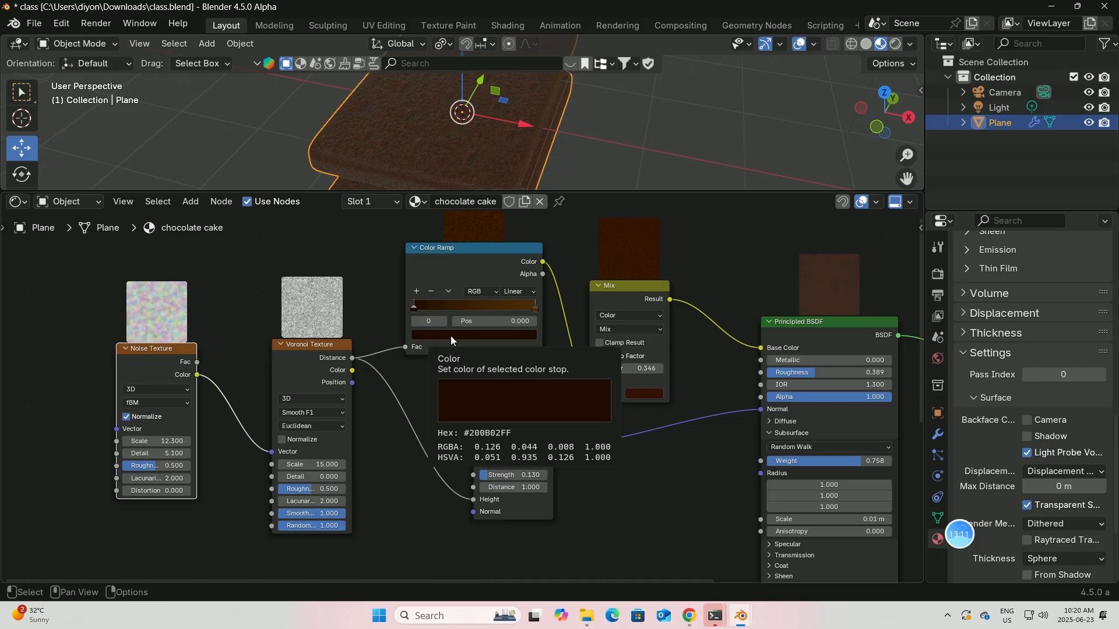
{"action": "left_click", "coordinate": [534, 308]}
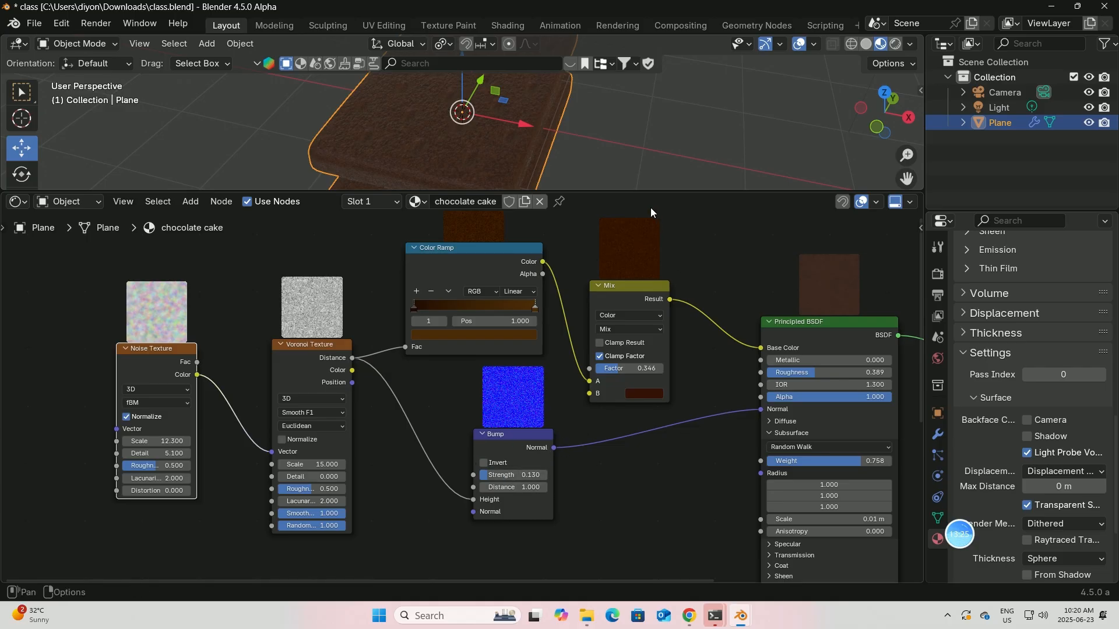
{"action": "left_click_drag", "start_coordinate": [644, 190], "coordinate": [646, 391]}
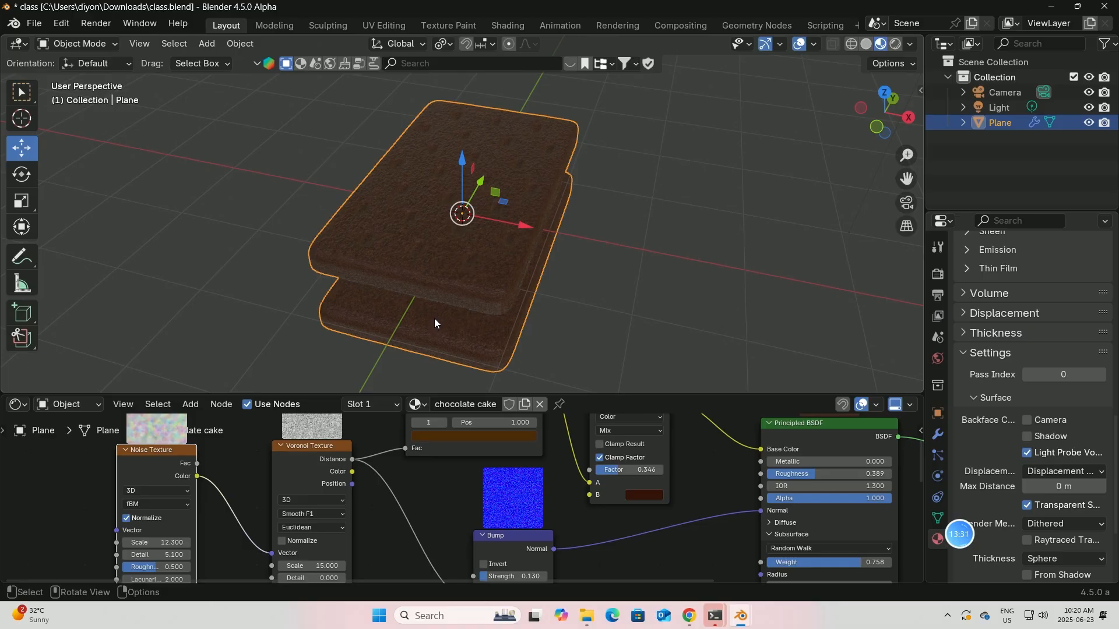
{"action": "middle_click_drag", "start_coordinate": [435, 318], "coordinate": [508, 270]}
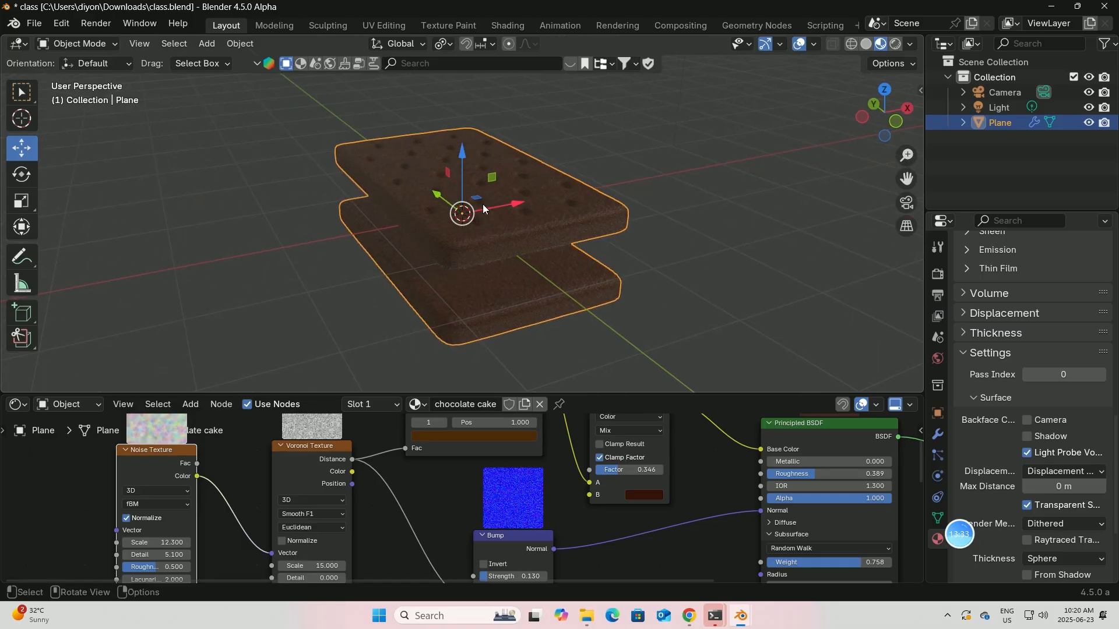
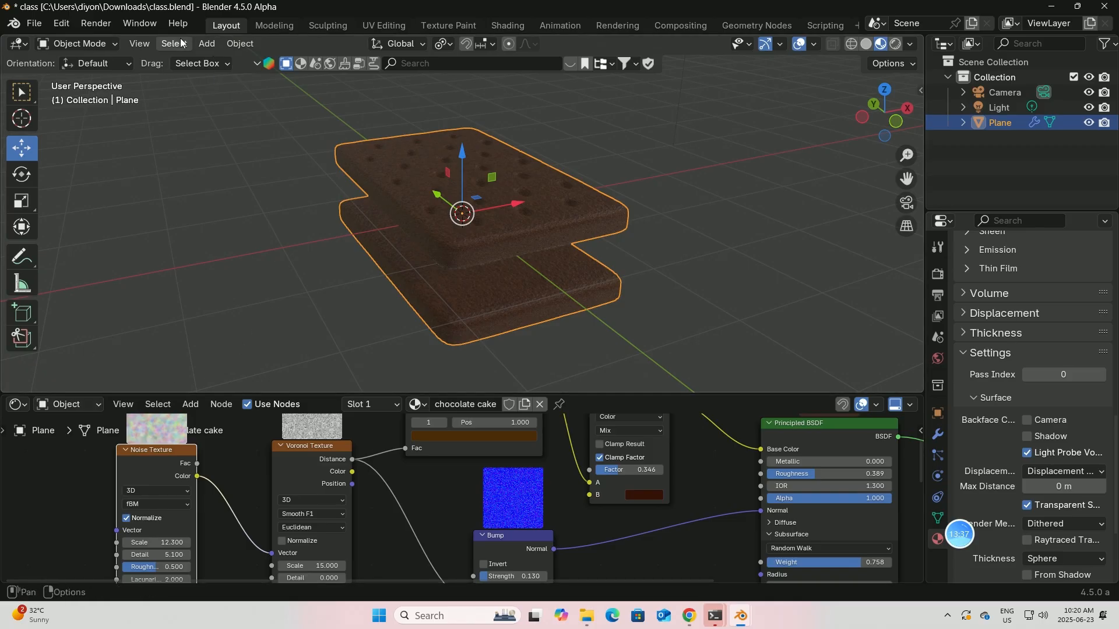
Add a 2 m cube at the world origin between the wafers as the ice cream filling
{"action": "middle_click_drag", "start_coordinate": [390, 173], "coordinate": [369, 203]}
{"action": "left_click_drag", "start_coordinate": [309, 395], "coordinate": [309, 498]}
{"action": "left_click", "coordinate": [205, 43]}
{"action": "mouse_move", "coordinate": [316, 62]}
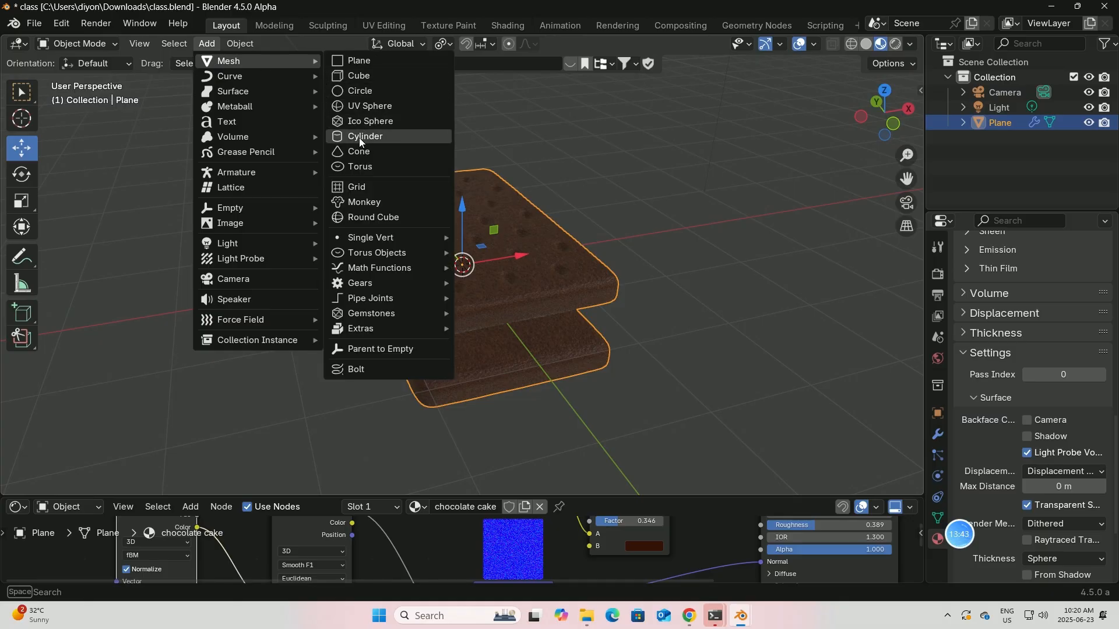
{"action": "left_click", "coordinate": [358, 76]}
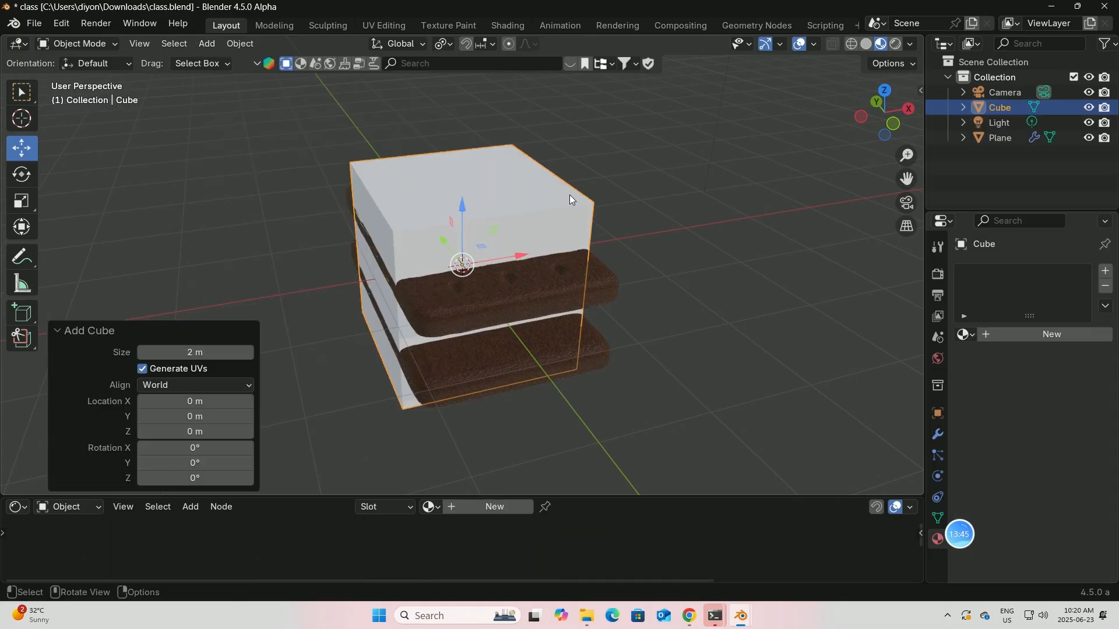
From the top view, scale the cube along Y by 1.690 to match the wafers' length
{"action": "middle_click_drag", "start_coordinate": [568, 194], "coordinate": [547, 230]}
{"action": "key", "text": "KP_7"}
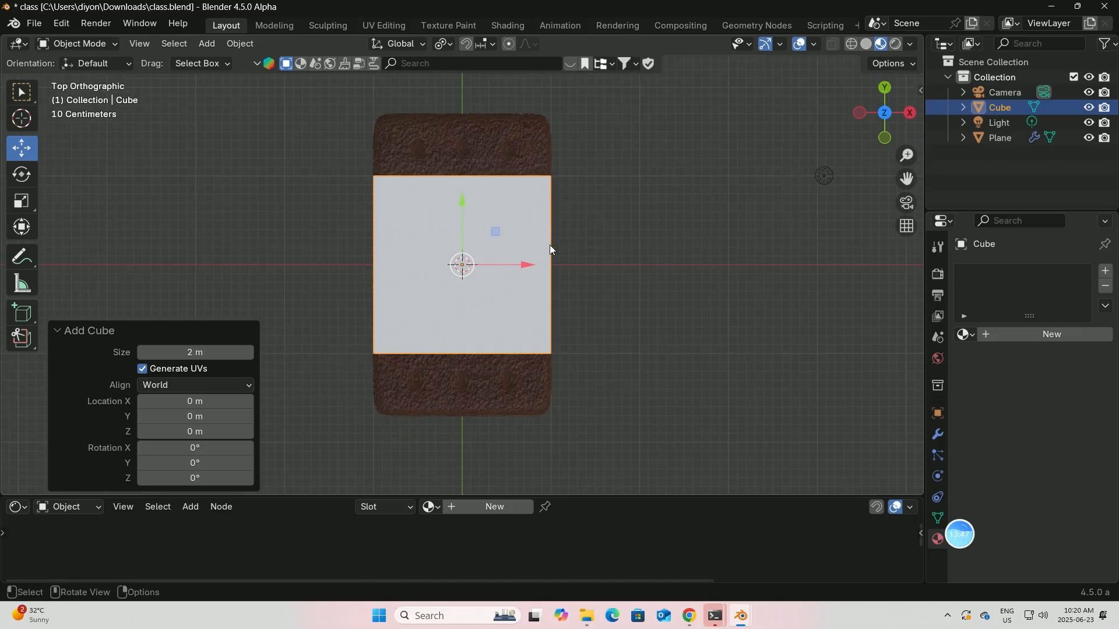
{"action": "left_click", "coordinate": [28, 198]}
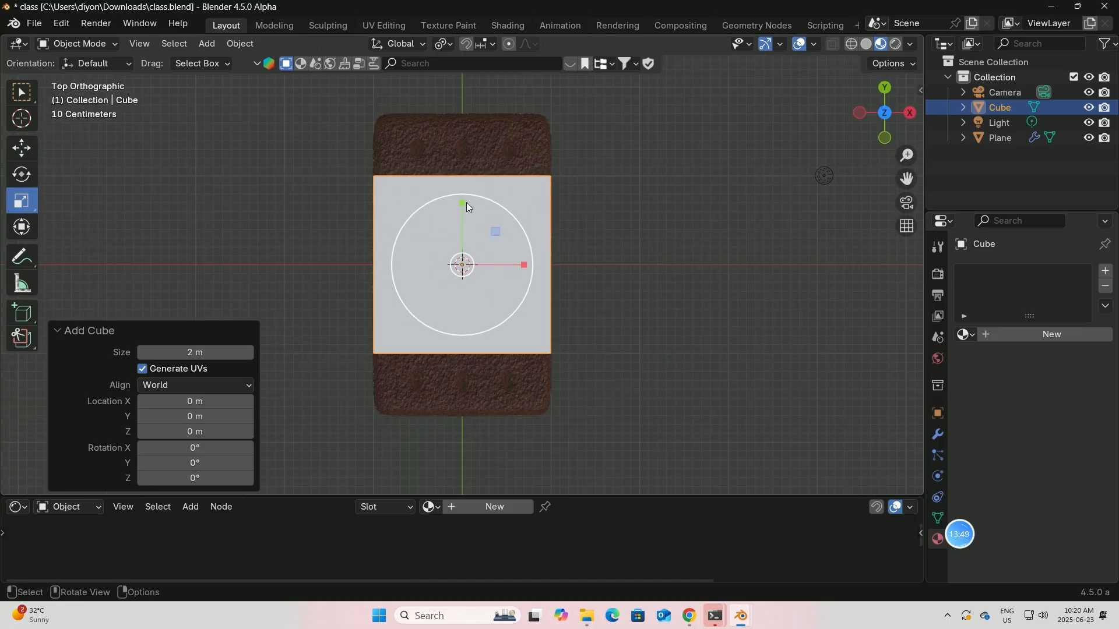
{"action": "left_click_drag", "start_coordinate": [467, 204], "coordinate": [460, 153]}
{"action": "middle_click_drag", "start_coordinate": [460, 153], "coordinate": [617, 118]}
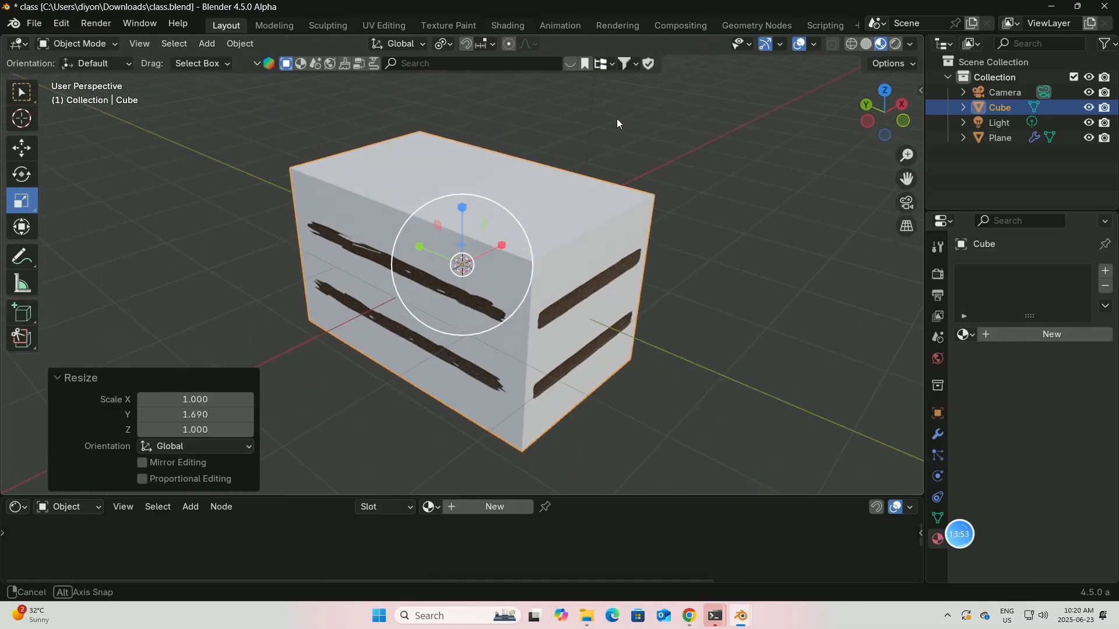
From the front view, scale the cube along Z by 0.290 to fit between the two wafers
{"action": "middle_click_drag", "start_coordinate": [507, 195], "coordinate": [569, 176]}
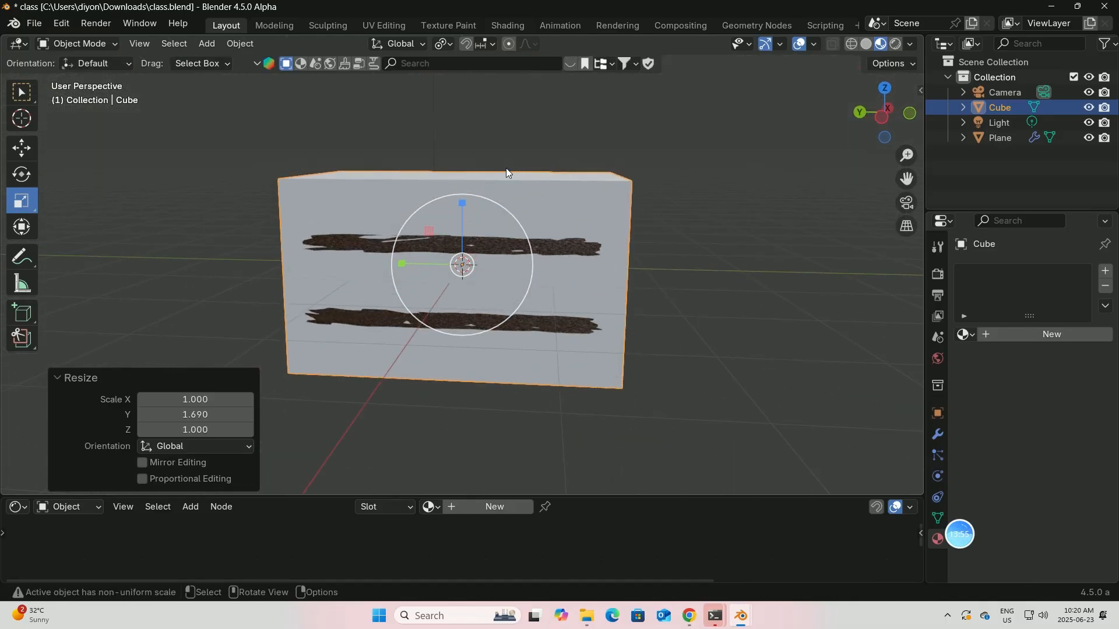
{"action": "key", "text": "KP_1"}
{"action": "left_click_drag", "start_coordinate": [463, 202], "coordinate": [464, 242]}
{"action": "middle_click_drag", "start_coordinate": [628, 264], "coordinate": [588, 280]}
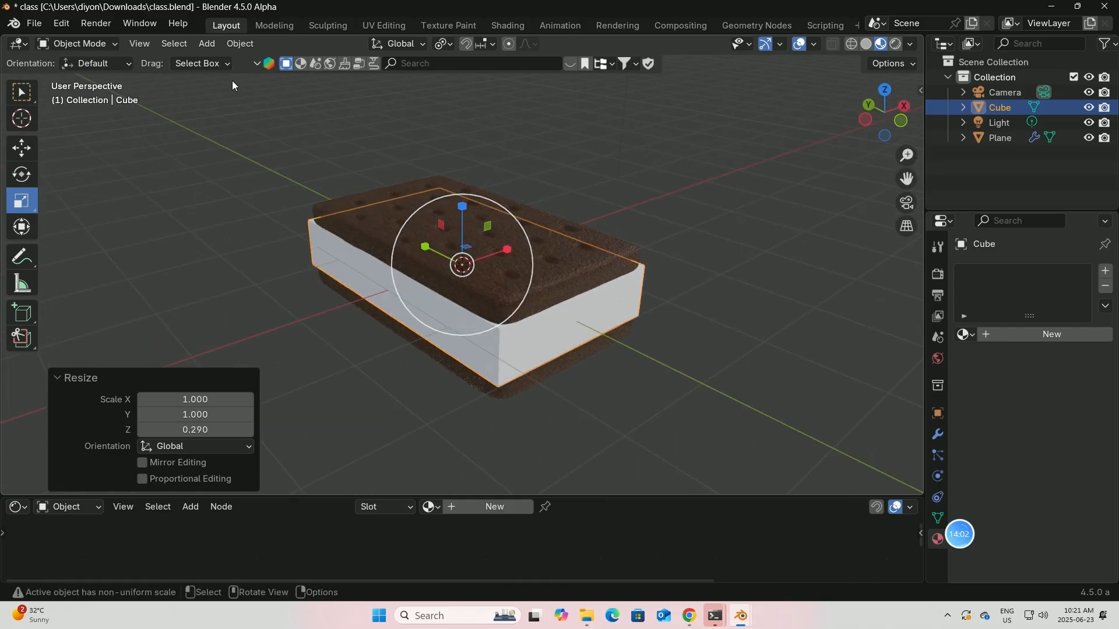
Subdivide all edges of the filling cube in Edit Mode with 30 cuts
{"action": "left_click", "coordinate": [113, 42]}
{"action": "left_click", "coordinate": [86, 80]}
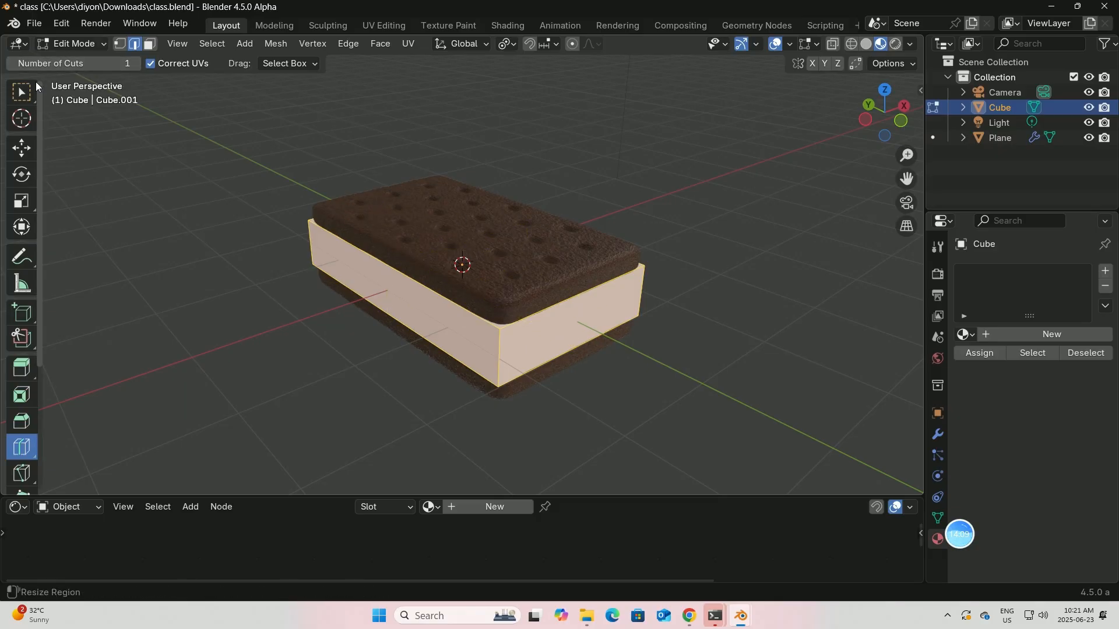
{"action": "left_click", "coordinate": [21, 92]}
{"action": "key", "text": "ctrl+e"}
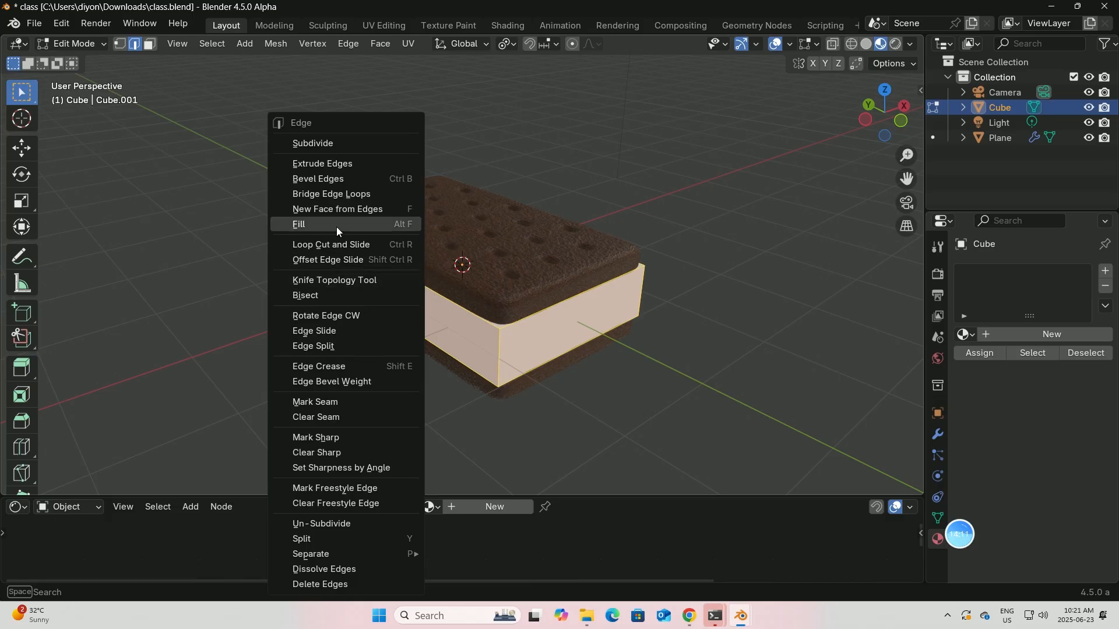
{"action": "left_click", "coordinate": [324, 143]}
{"action": "left_click", "coordinate": [195, 380]}
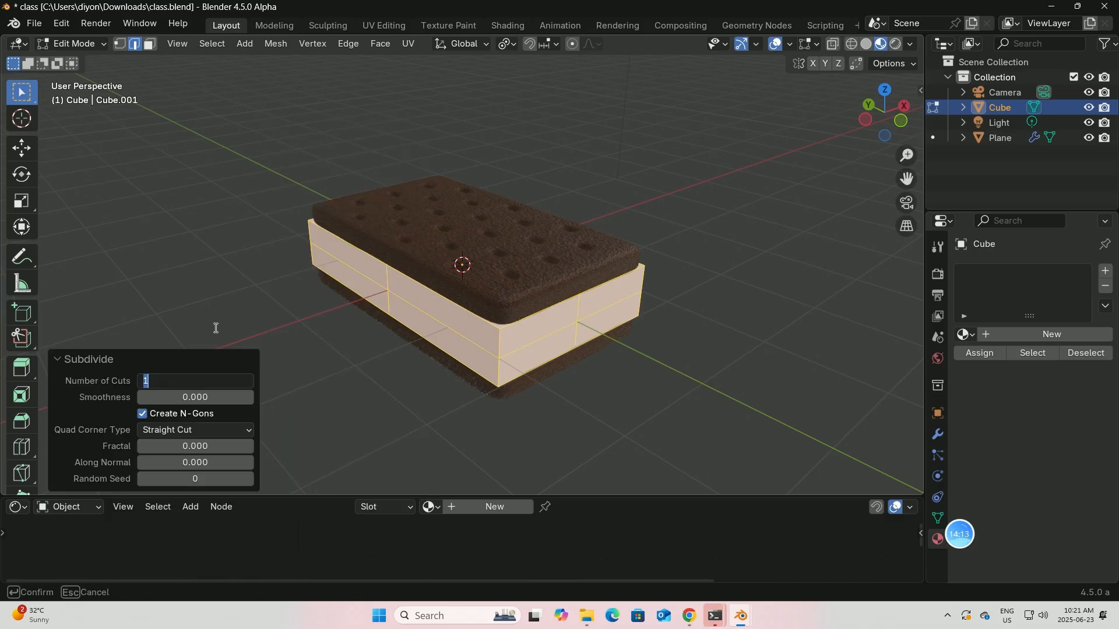
{"action": "type", "text": "30"}
{"action": "key", "text": "Return"}
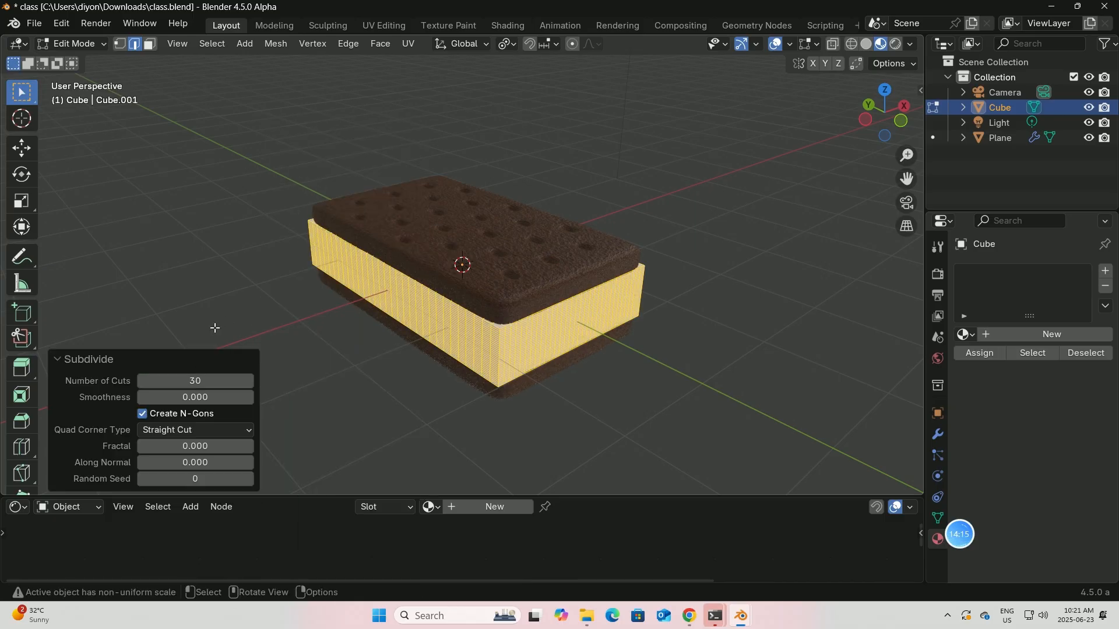
Return the filling cube to Object Mode and apply its scale
{"action": "left_click", "coordinate": [104, 44]}
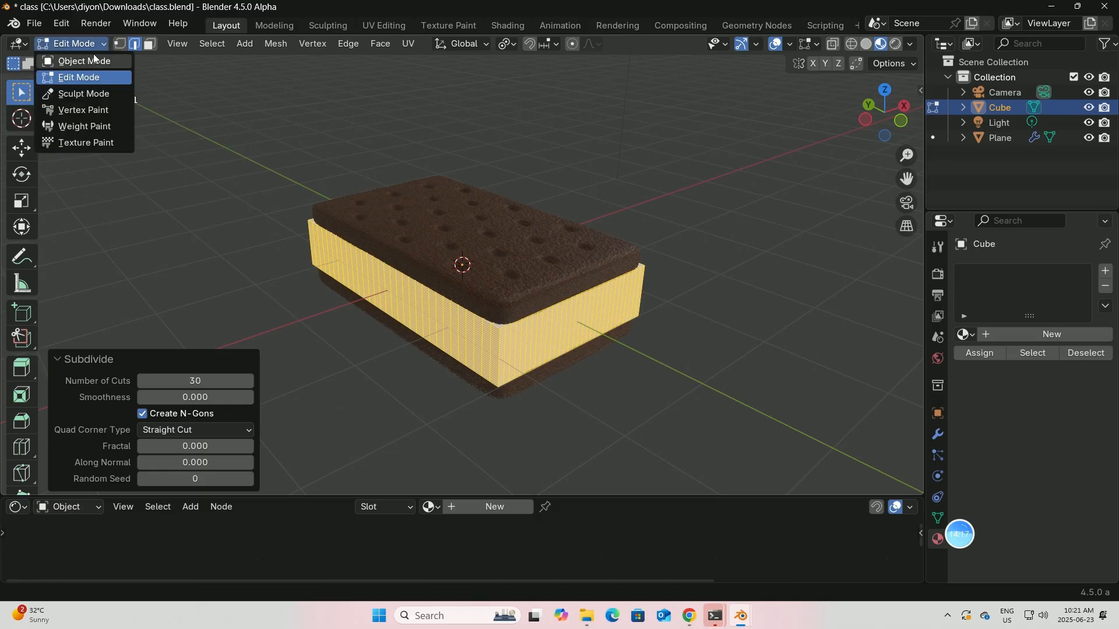
{"action": "left_click", "coordinate": [64, 61]}
{"action": "middle_click_drag", "start_coordinate": [632, 227], "coordinate": [417, 192]}
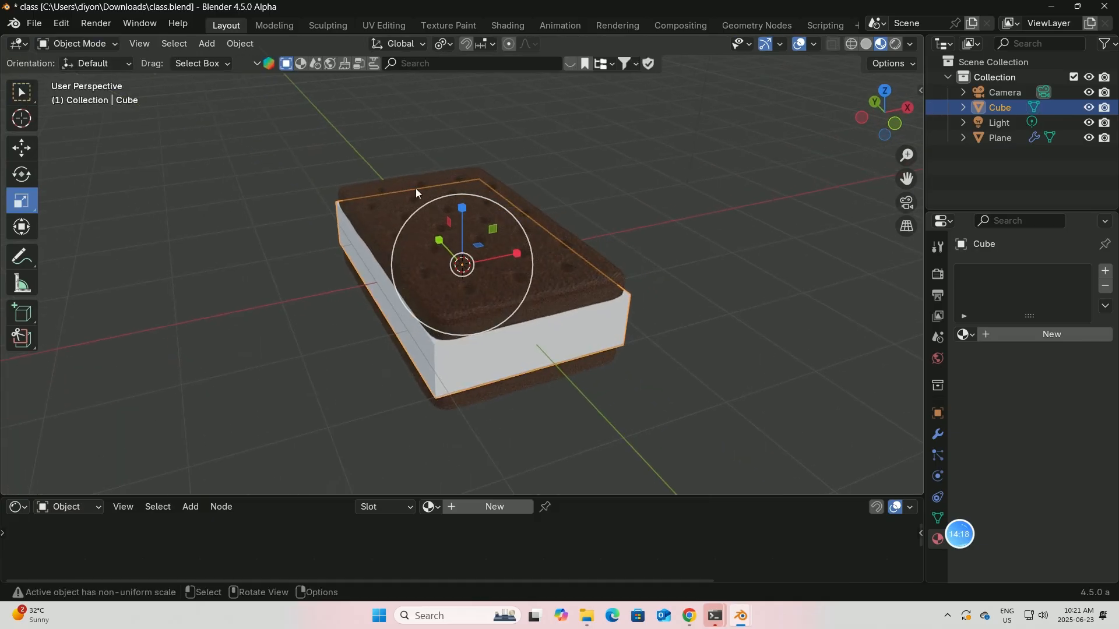
{"action": "left_click", "coordinate": [20, 92]}
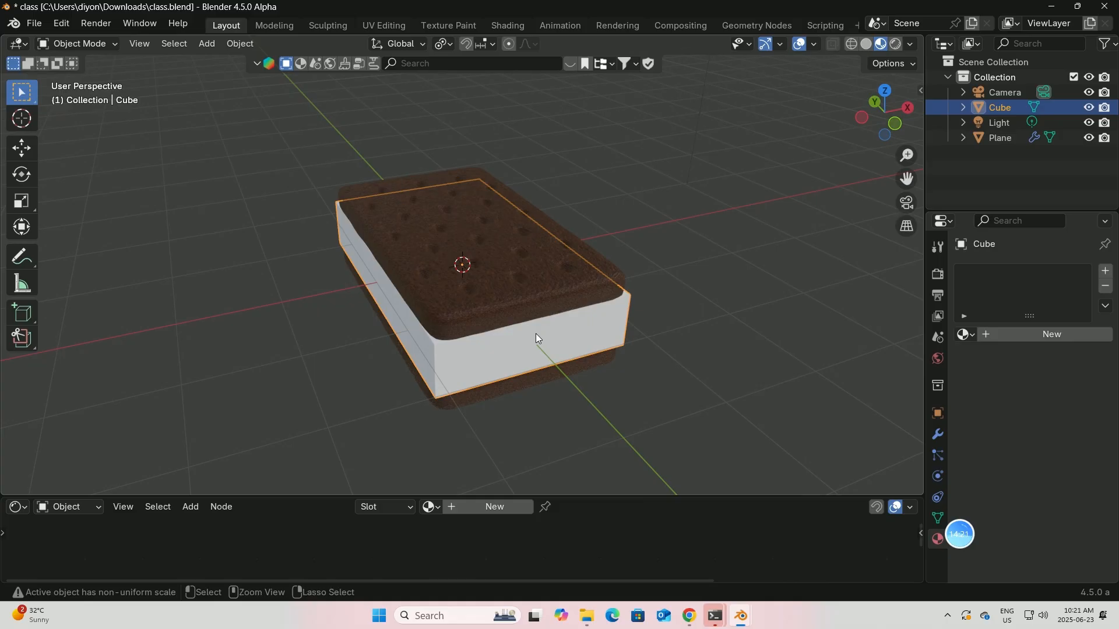
{"action": "key", "text": "ctrl+a"}
{"action": "left_click", "coordinate": [455, 321]}
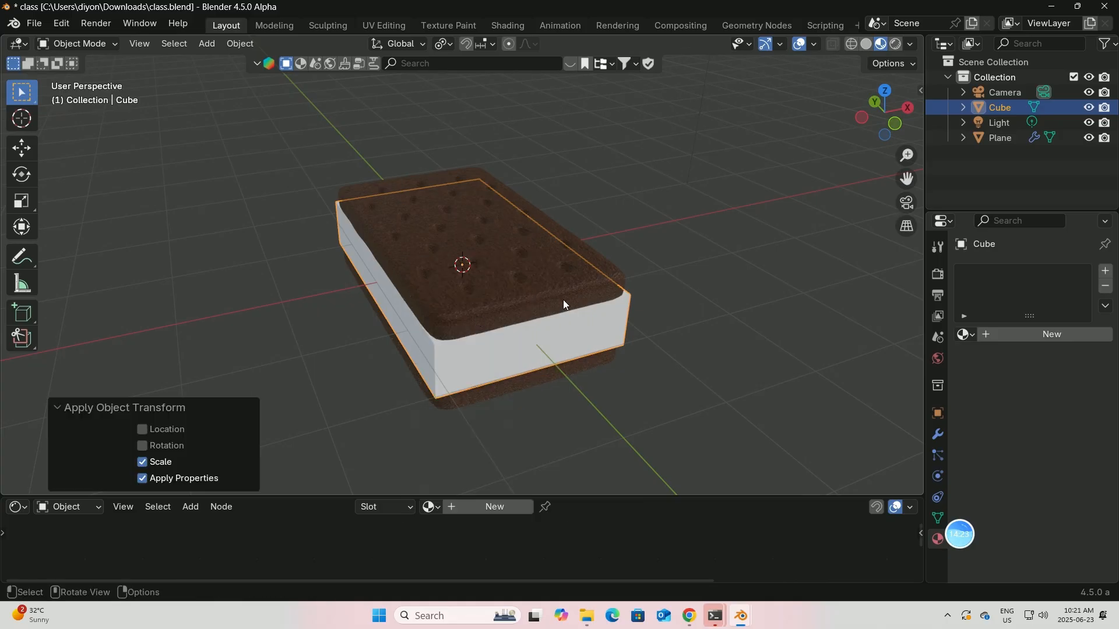
Add a Subdivision Surface modifier to the filling cube with viewport and render levels set to 3
{"action": "left_click", "coordinate": [937, 413]}
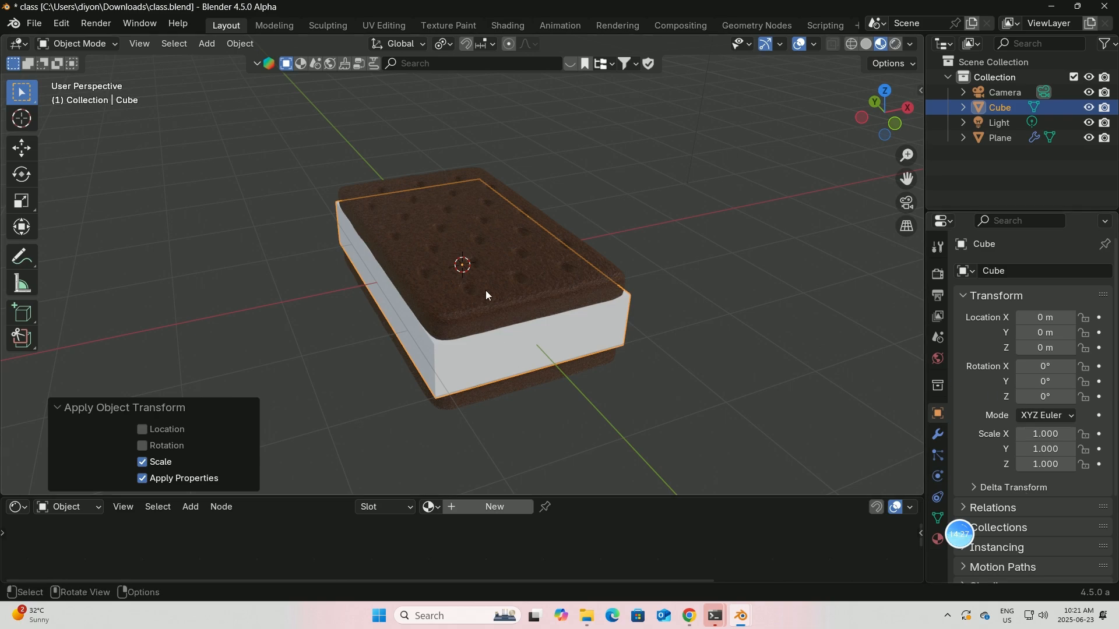
{"action": "left_click", "coordinate": [937, 434]}
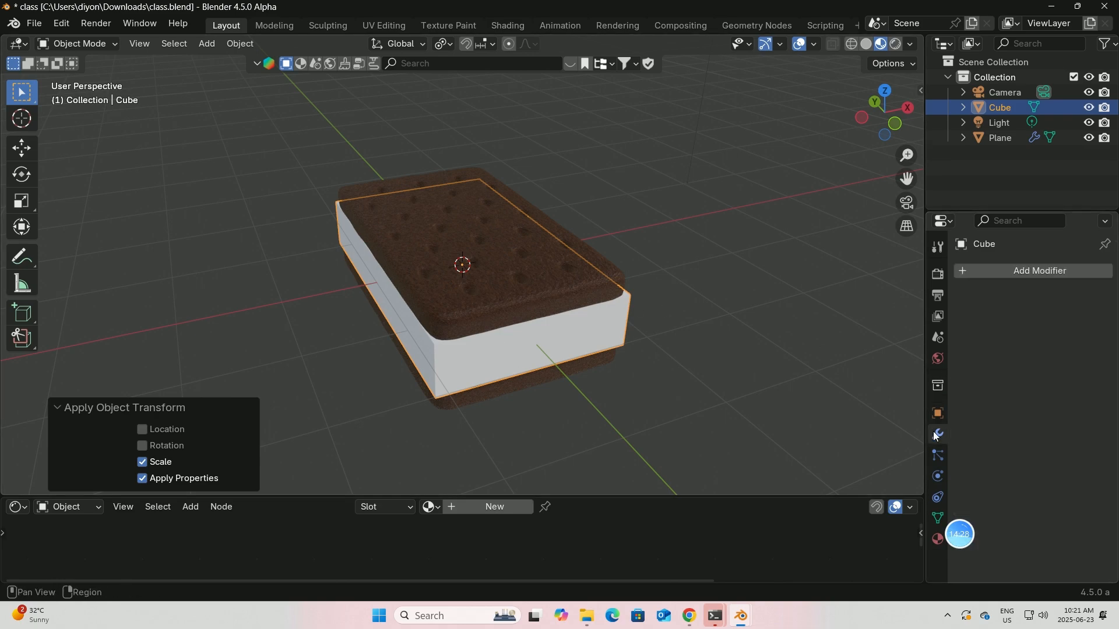
{"action": "left_click", "coordinate": [991, 273]}
{"action": "mouse_move", "coordinate": [959, 271]}
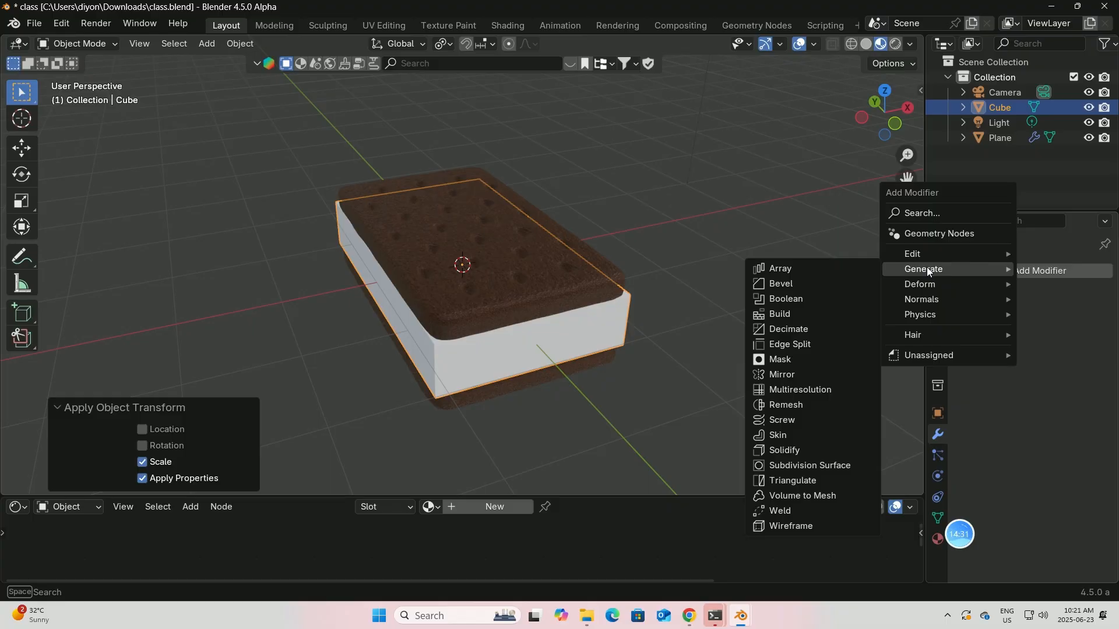
{"action": "left_click", "coordinate": [818, 465]}
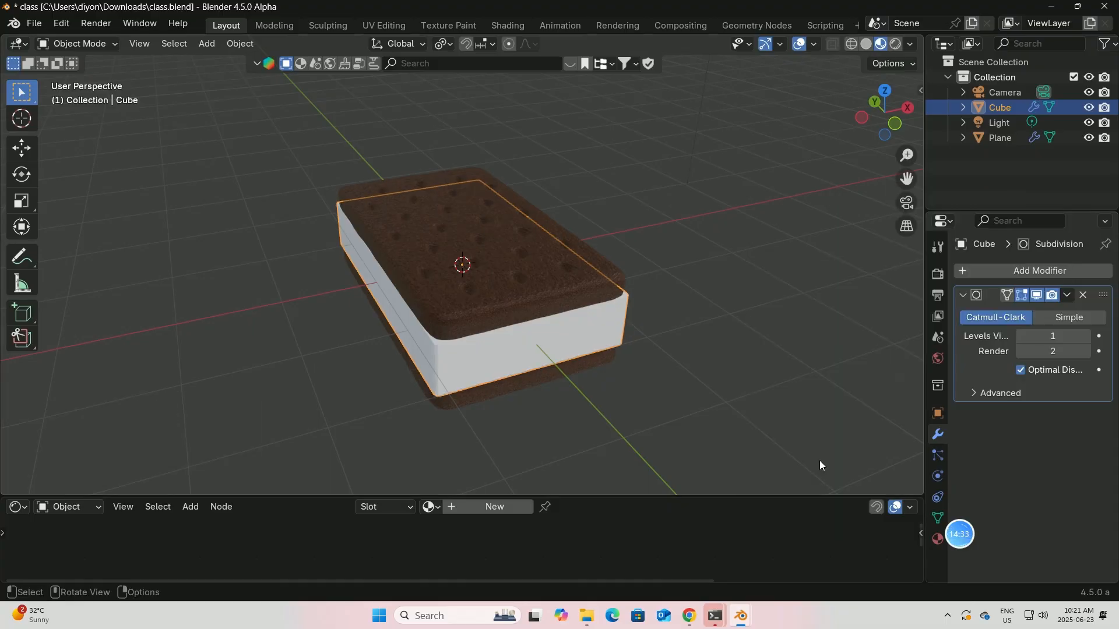
{"action": "left_click", "coordinate": [1087, 337]}
{"action": "middle_click_drag", "start_coordinate": [666, 338], "coordinate": [628, 341]}
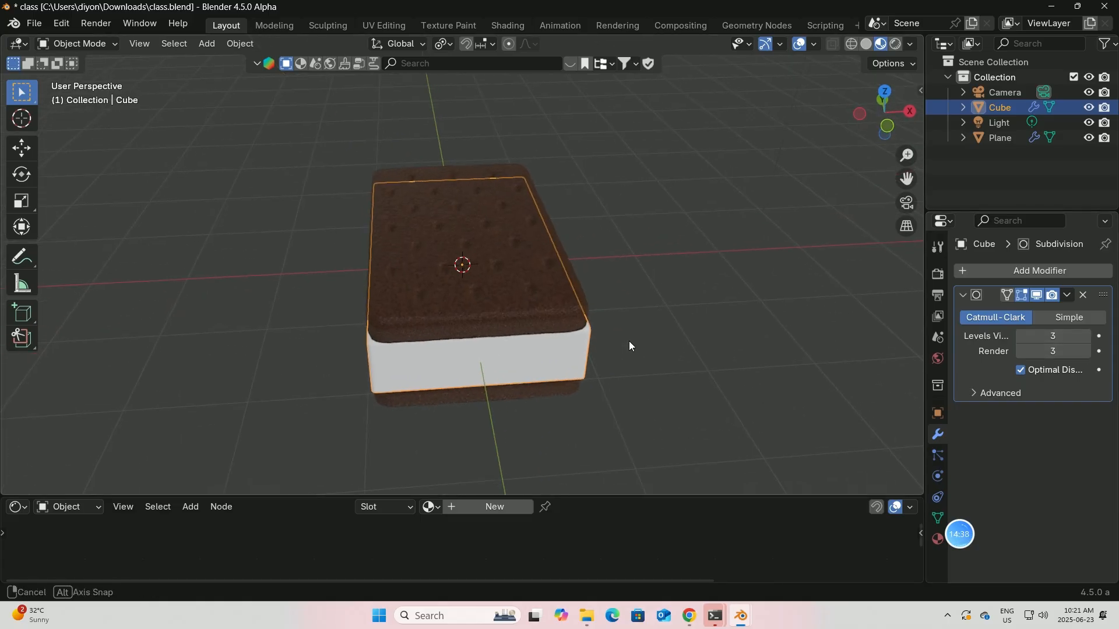
Scale the filling cube down uniformly to 0.962 so it sits slightly inside the wafers
{"action": "left_click", "coordinate": [23, 202]}
{"action": "mouse_move", "coordinate": [512, 316]}
{"action": "left_mouse_down"}
{"action": "mouse_move", "coordinate": [502, 305]}
{"action": "mouse_move", "coordinate": [509, 315]}
{"action": "left_mouse_up"}
{"action": "middle_click_drag", "start_coordinate": [510, 315], "coordinate": [736, 270]}
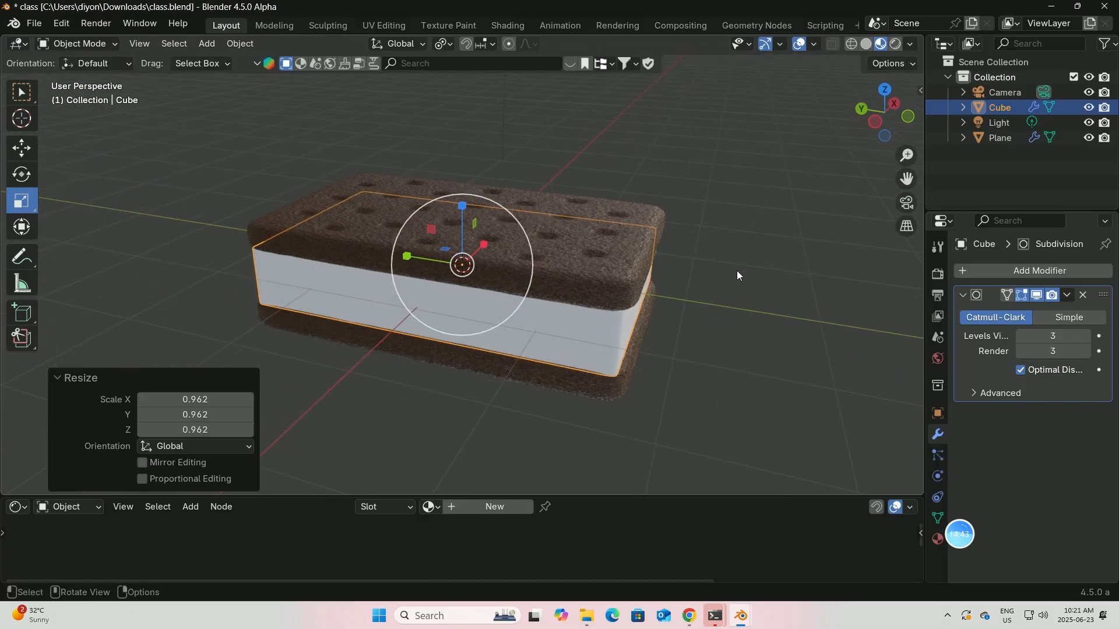
{"action": "left_click", "coordinate": [21, 91]}
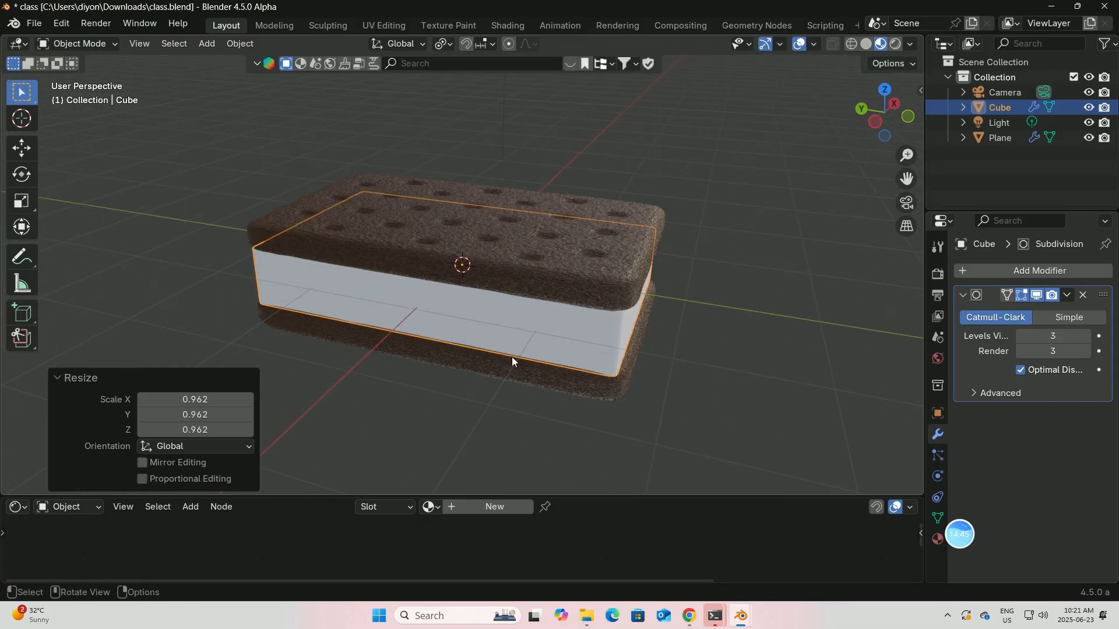
Create a material slot on the filling cube and apply the white cake material from the asset library
{"action": "left_click_drag", "start_coordinate": [349, 496], "coordinate": [324, 317]}
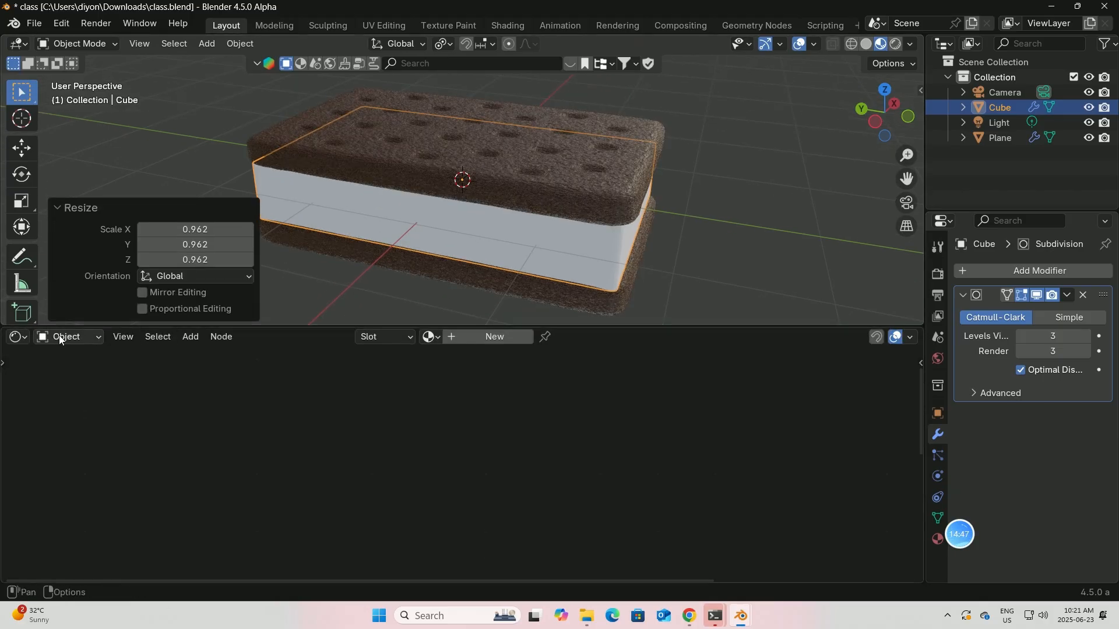
{"action": "left_click", "coordinate": [23, 336]}
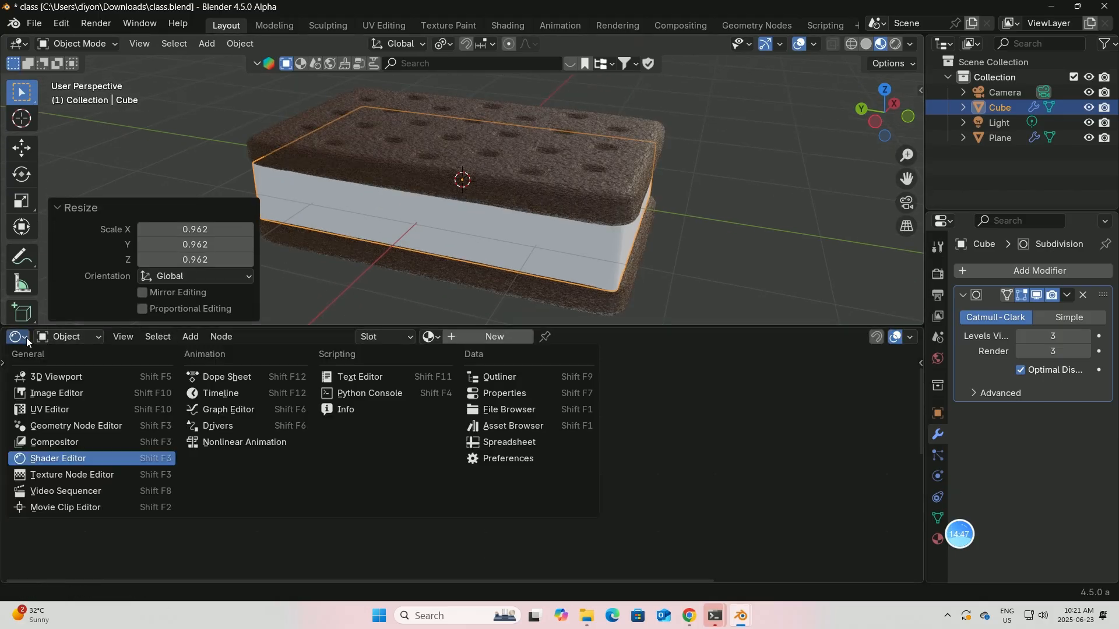
{"action": "left_click", "coordinate": [488, 422]}
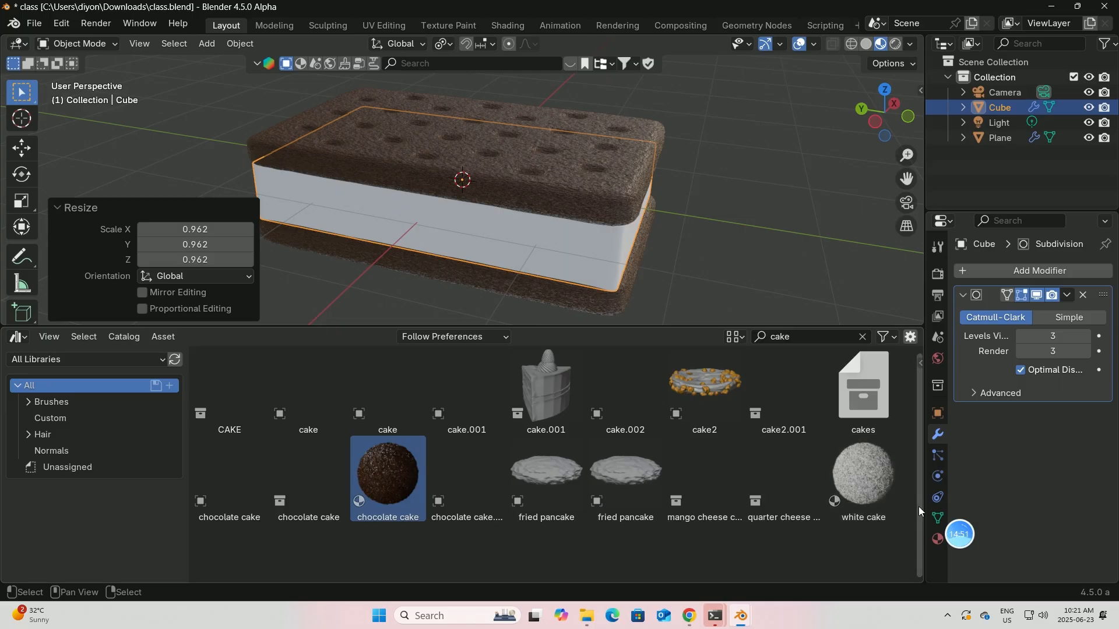
{"action": "left_click", "coordinate": [937, 539]}
{"action": "left_click", "coordinate": [1013, 334]}
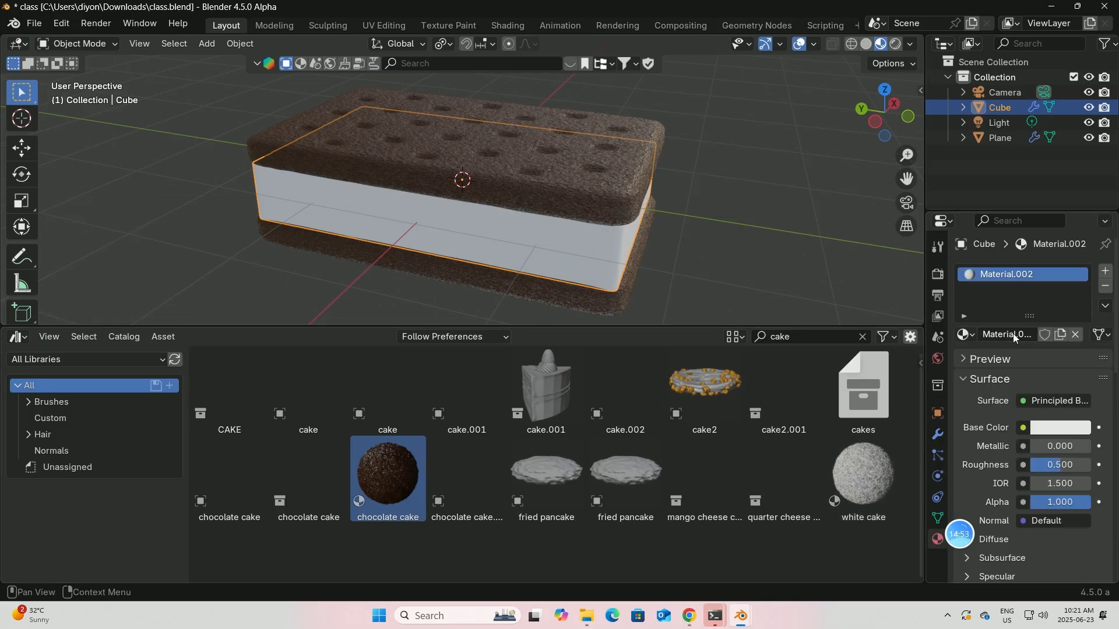
{"action": "left_click_drag", "start_coordinate": [867, 469], "coordinate": [994, 356]}
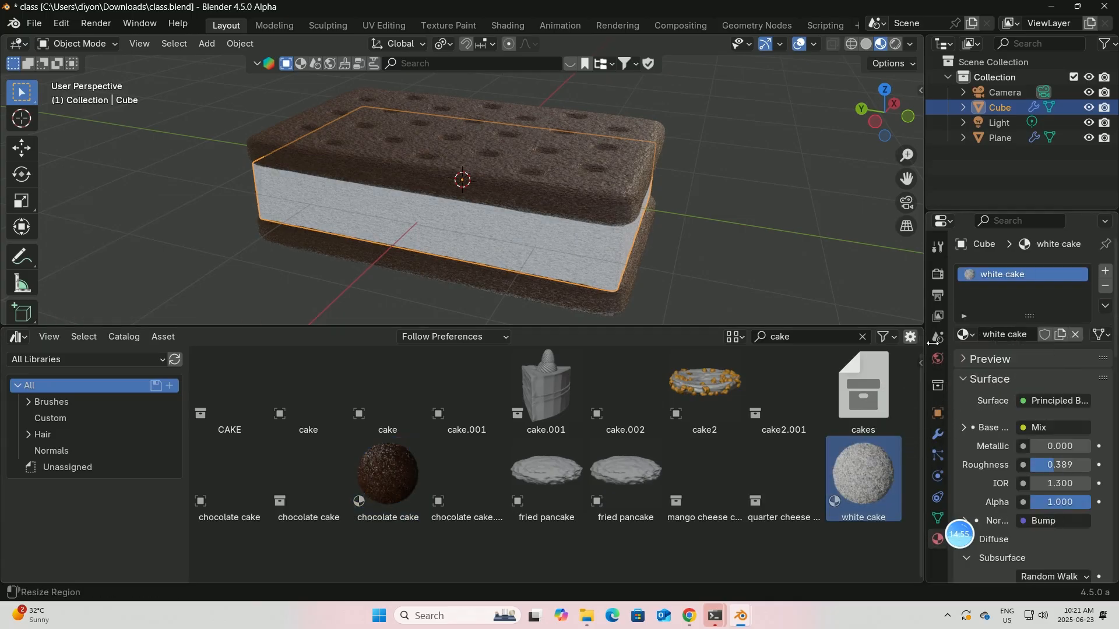
{"action": "middle_click_drag", "start_coordinate": [702, 219], "coordinate": [596, 200]}
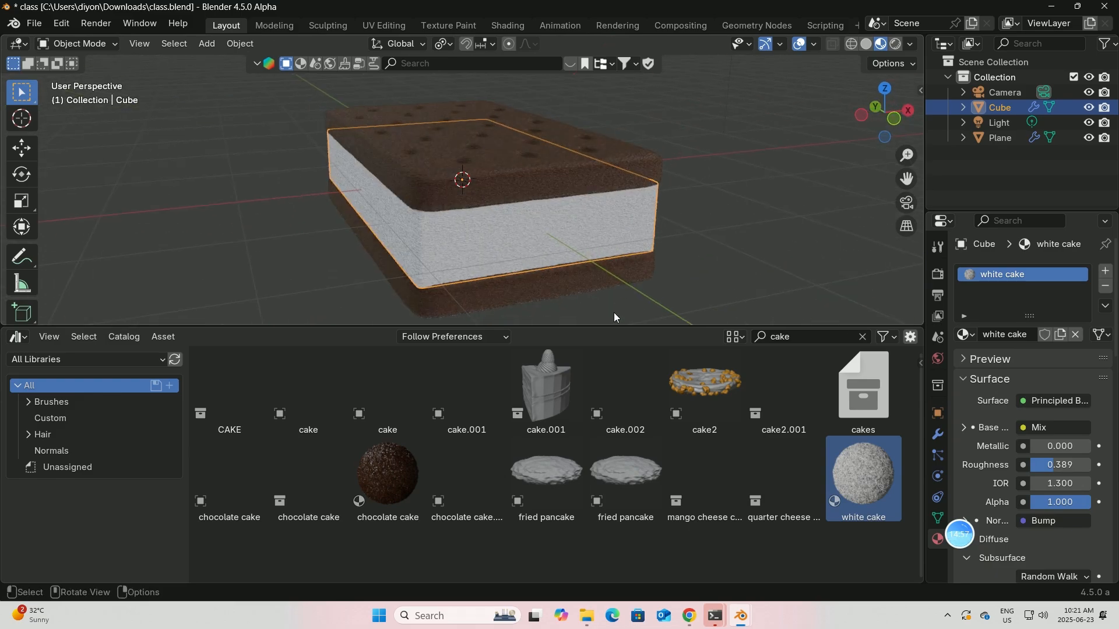
{"action": "left_click_drag", "start_coordinate": [586, 325], "coordinate": [559, 371]}
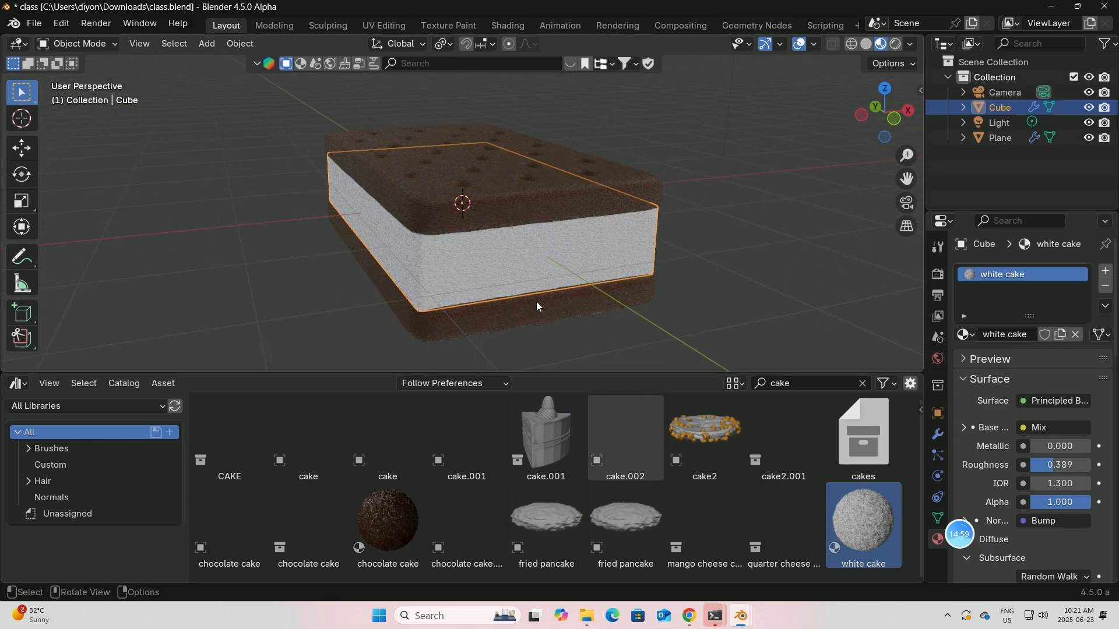
{"action": "middle_click_drag", "start_coordinate": [536, 302], "coordinate": [513, 258]}
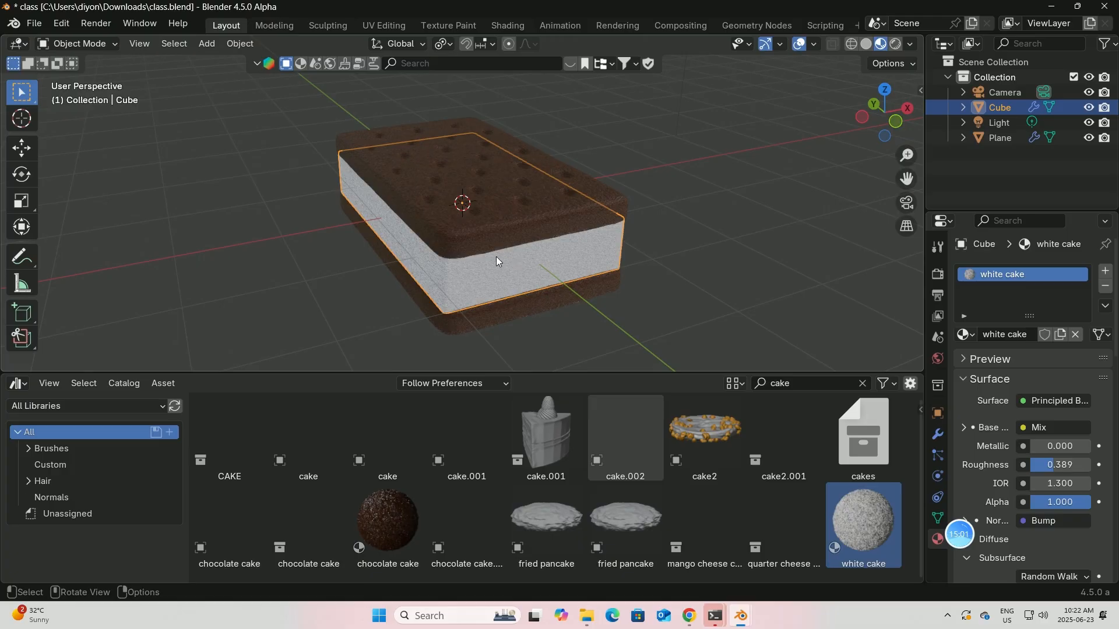
In the white cake shader, change the Mix node's B color to a very light pink at full value
{"action": "left_click", "coordinate": [18, 383]}
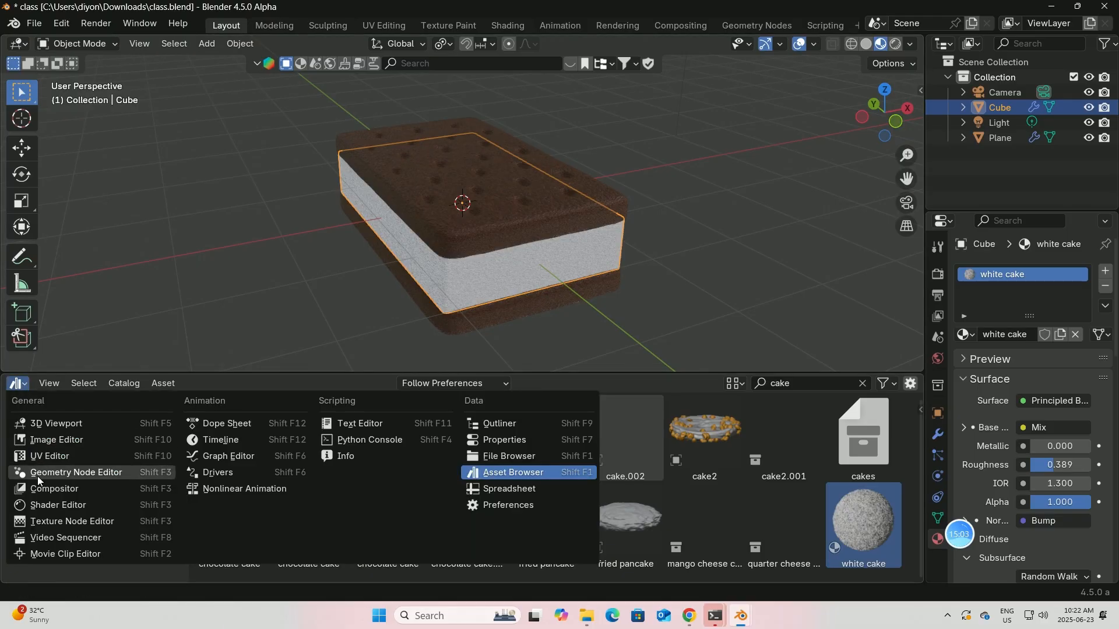
{"action": "left_click", "coordinate": [43, 506]}
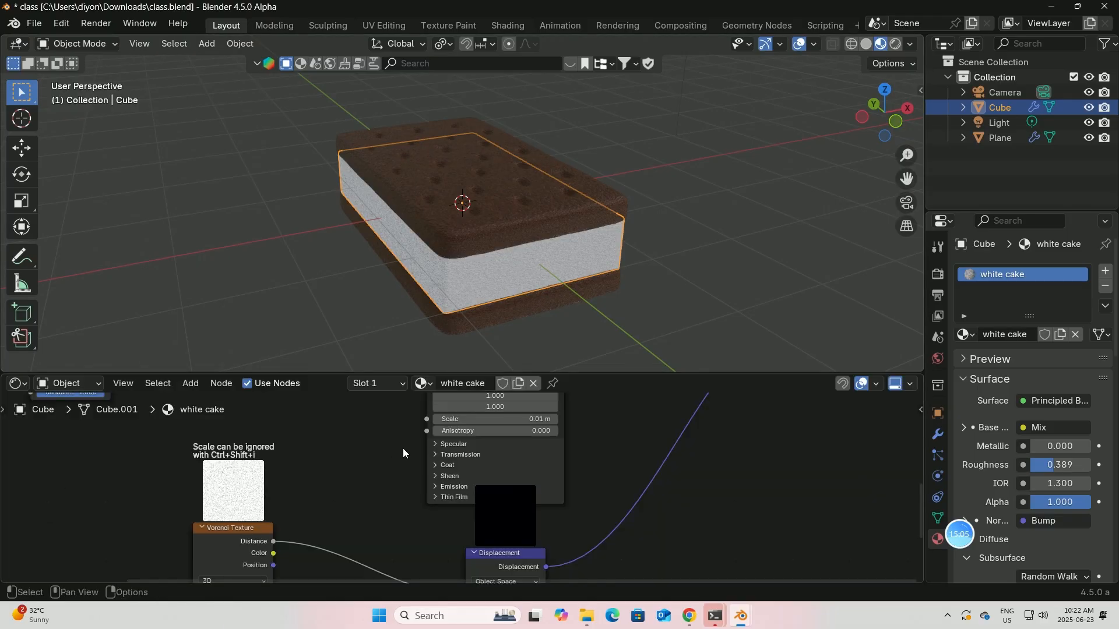
{"action": "scroll", "coordinate": [710, 464], "scroll_direction": "up", "scroll_amount": 5}
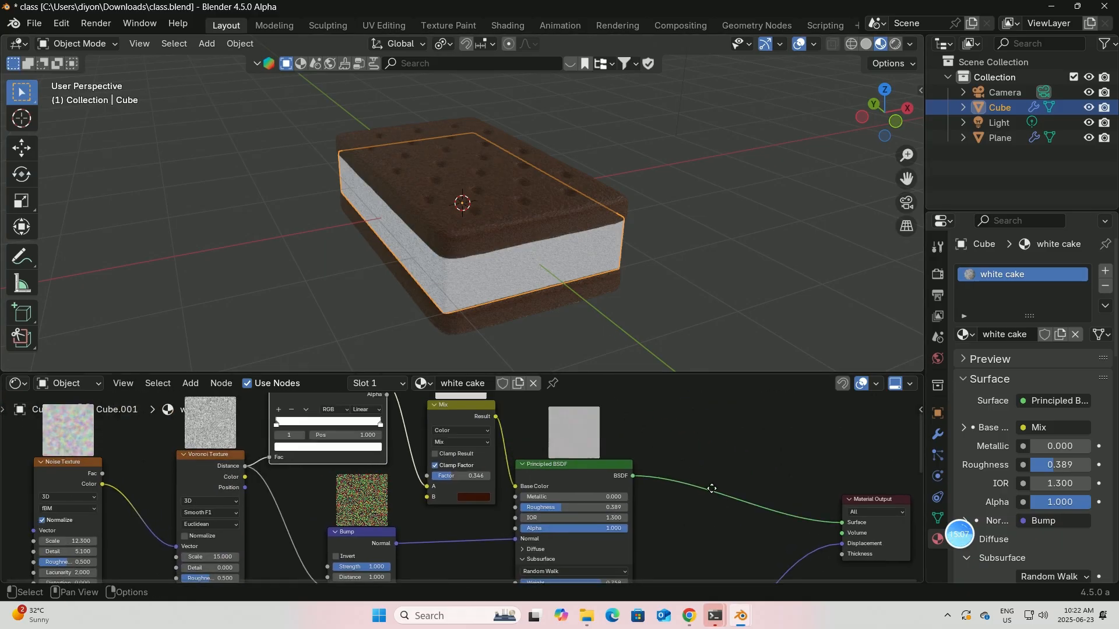
{"action": "middle_click_drag", "start_coordinate": [566, 512], "coordinate": [564, 533]}
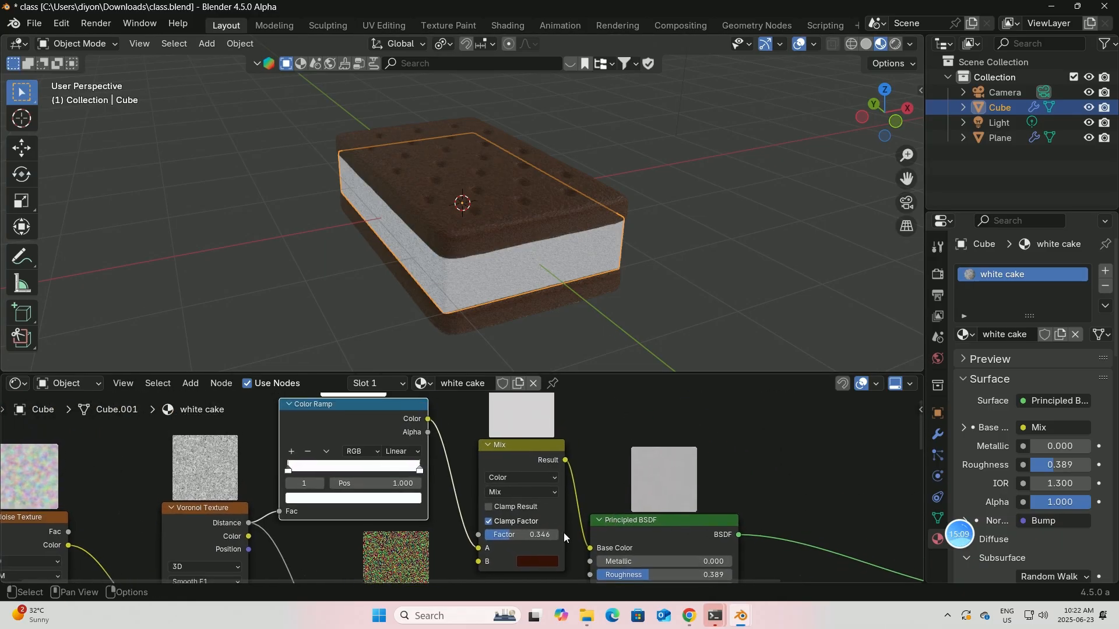
{"action": "left_click", "coordinate": [533, 558]}
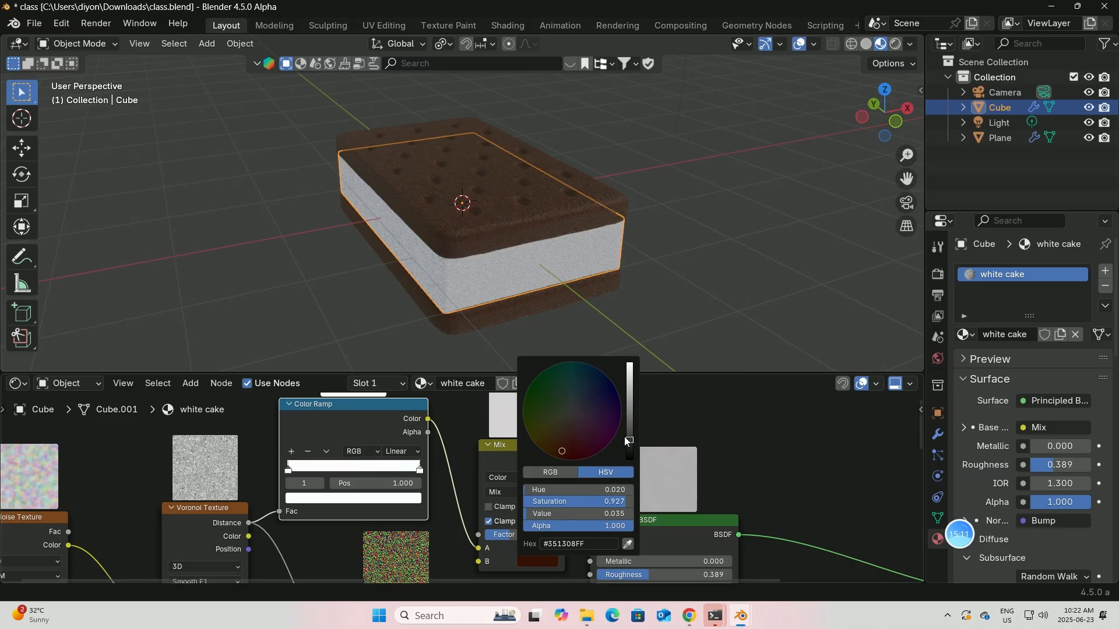
{"action": "left_click_drag", "start_coordinate": [626, 435], "coordinate": [629, 361]}
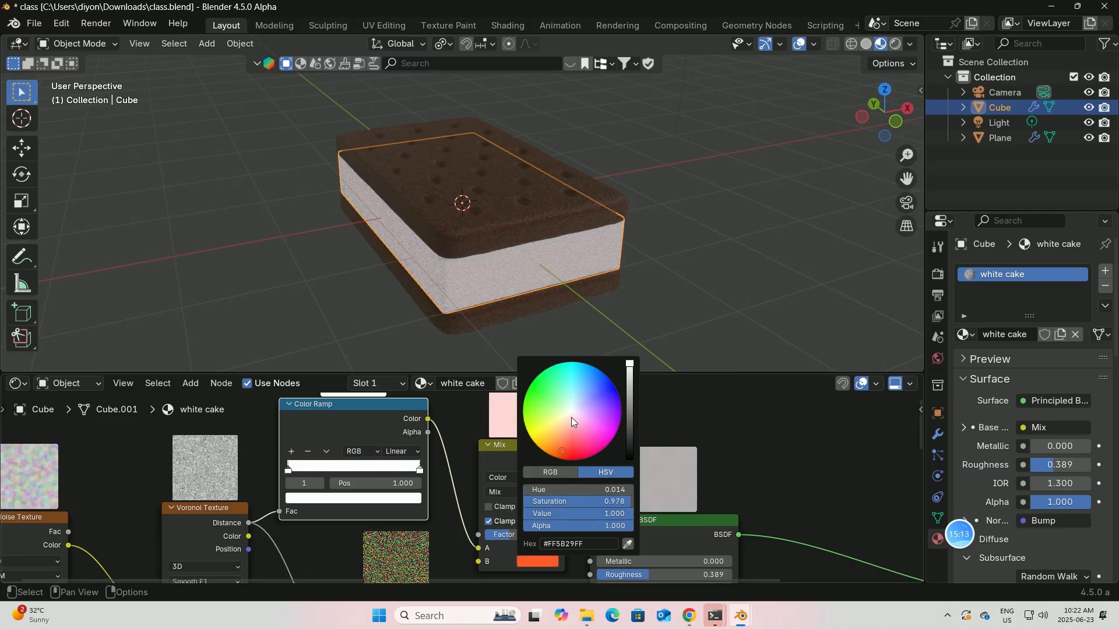
{"action": "left_click", "coordinate": [571, 417]}
{"action": "scroll", "coordinate": [568, 312], "scroll_direction": "up", "scroll_amount": 2}
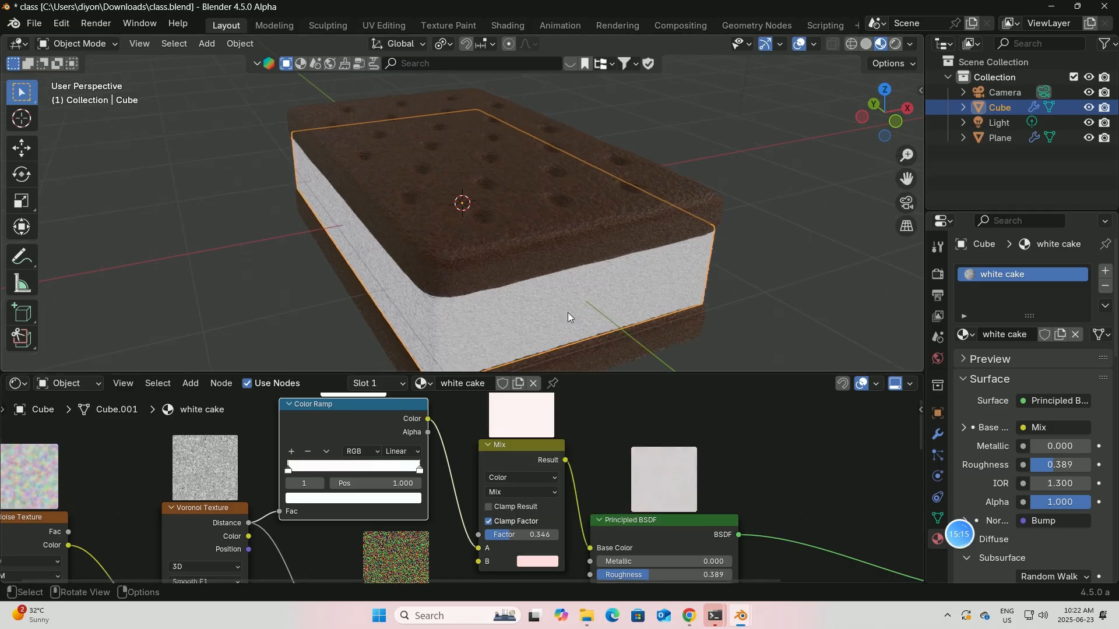
{"action": "scroll", "coordinate": [565, 309], "scroll_direction": "up", "scroll_amount": 3}
{"action": "scroll", "coordinate": [554, 300], "scroll_direction": "down", "scroll_amount": 3}
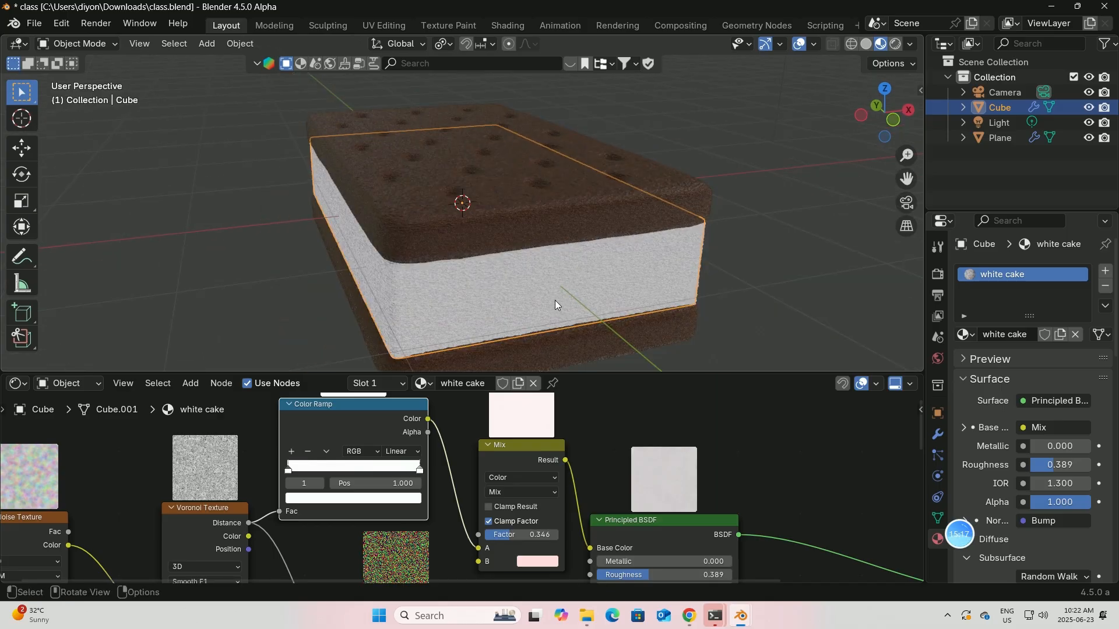
Switch the filling cube to Sculpt Mode and choose the Draw Sharp brush
{"action": "middle_click_drag", "start_coordinate": [555, 300], "coordinate": [459, 226]}
{"action": "scroll", "coordinate": [437, 219], "scroll_direction": "up", "scroll_amount": 3}
{"action": "scroll", "coordinate": [437, 220], "scroll_direction": "down", "scroll_amount": 2}
{"action": "middle_click_drag", "start_coordinate": [501, 260], "coordinate": [487, 254]}
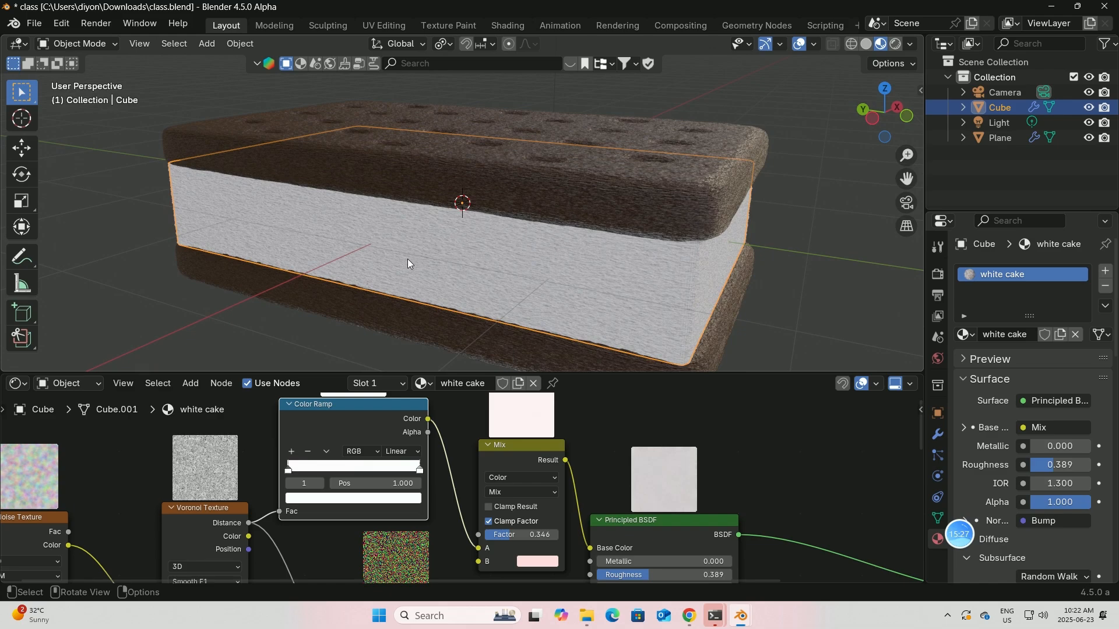
{"action": "left_click", "coordinate": [116, 44]}
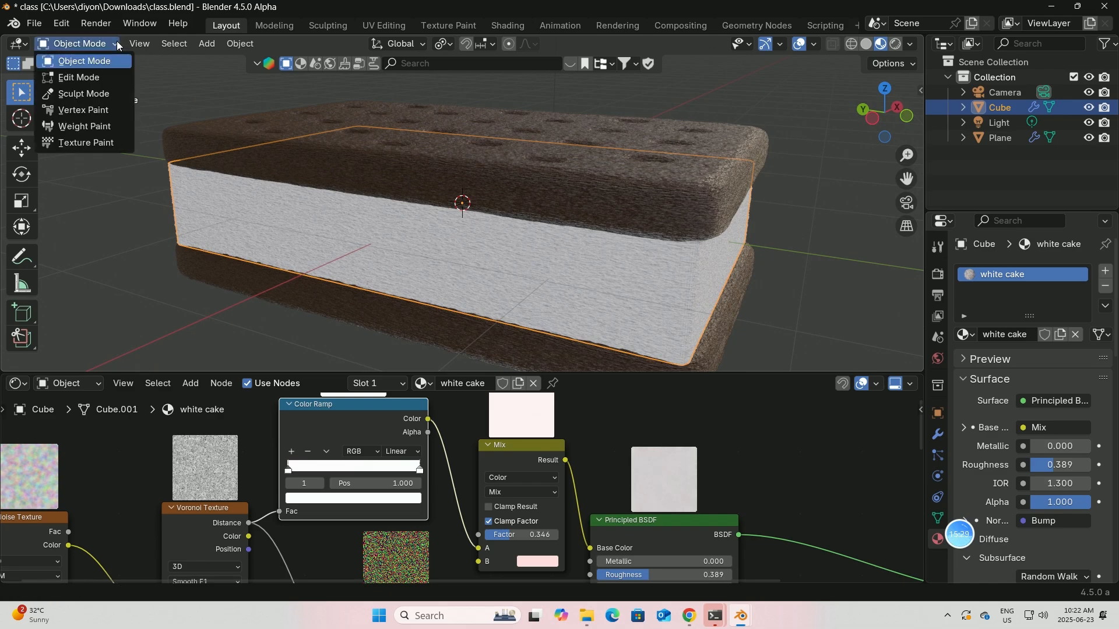
{"action": "left_click", "coordinate": [84, 93]}
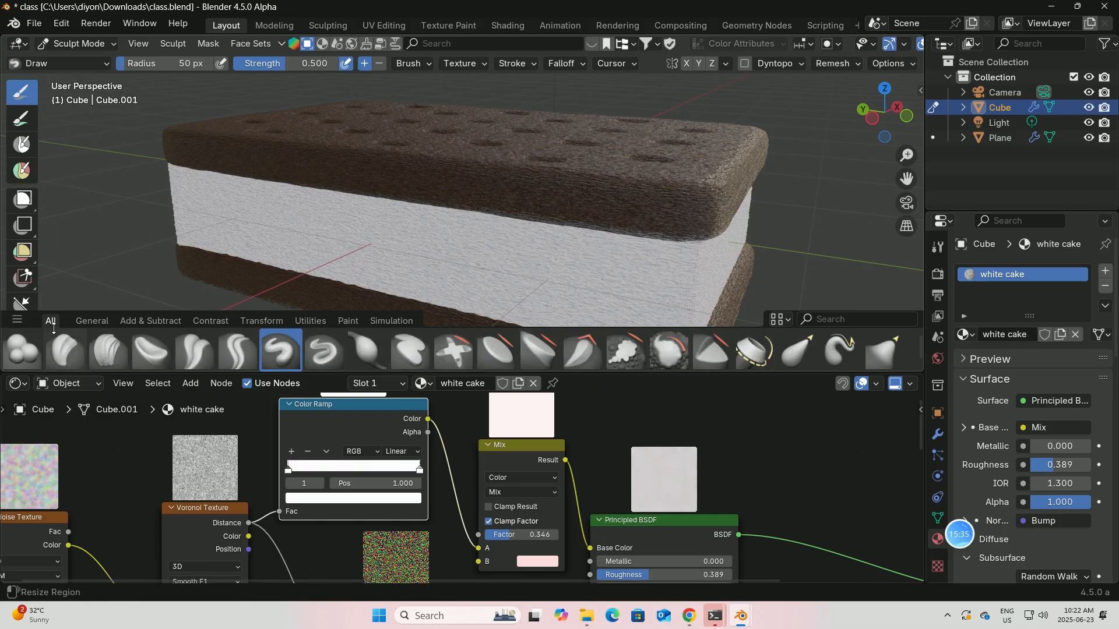
{"action": "left_click", "coordinate": [92, 322]}
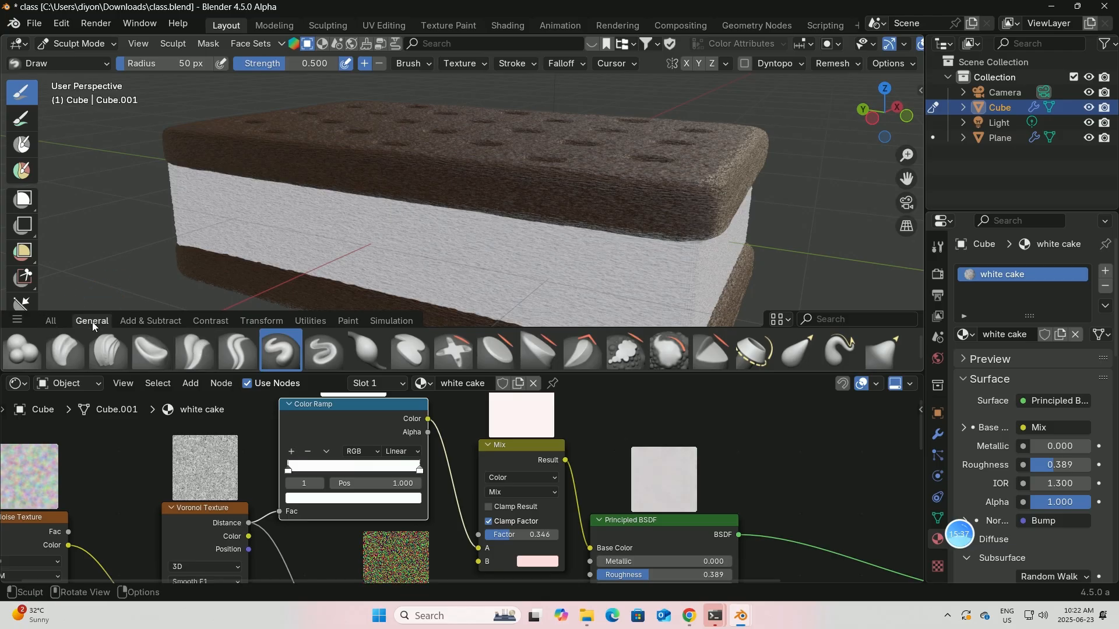
{"action": "left_click", "coordinate": [326, 353]}
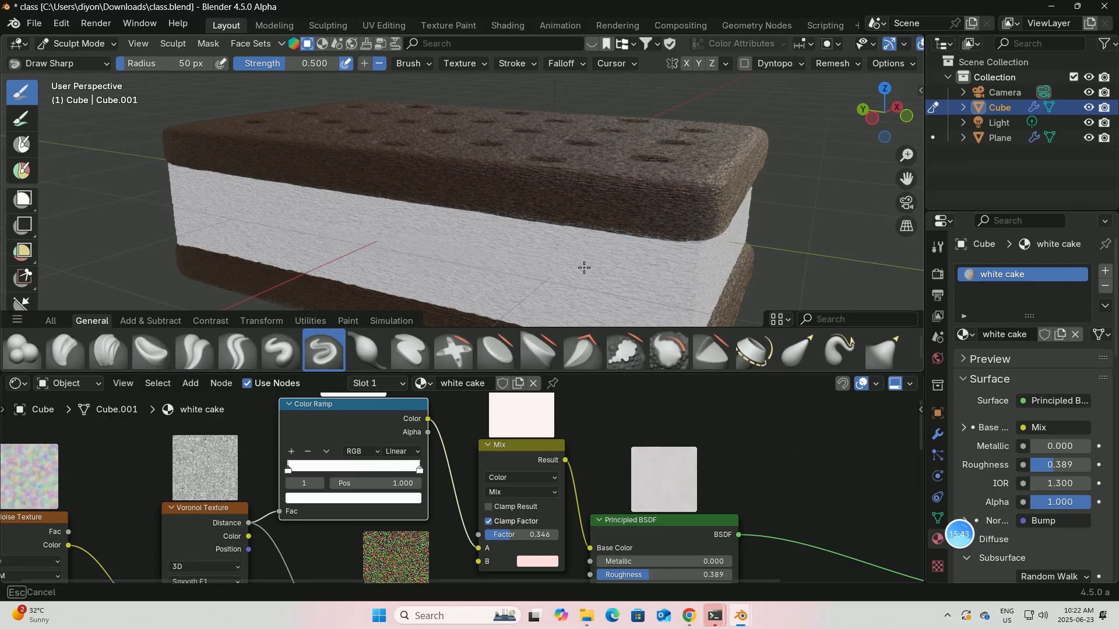
Sculpt irregular creases along the sides of the ice cream filling with Draw Sharp brush strokes
{"action": "middle_click_drag", "start_coordinate": [634, 262], "coordinate": [495, 264]}
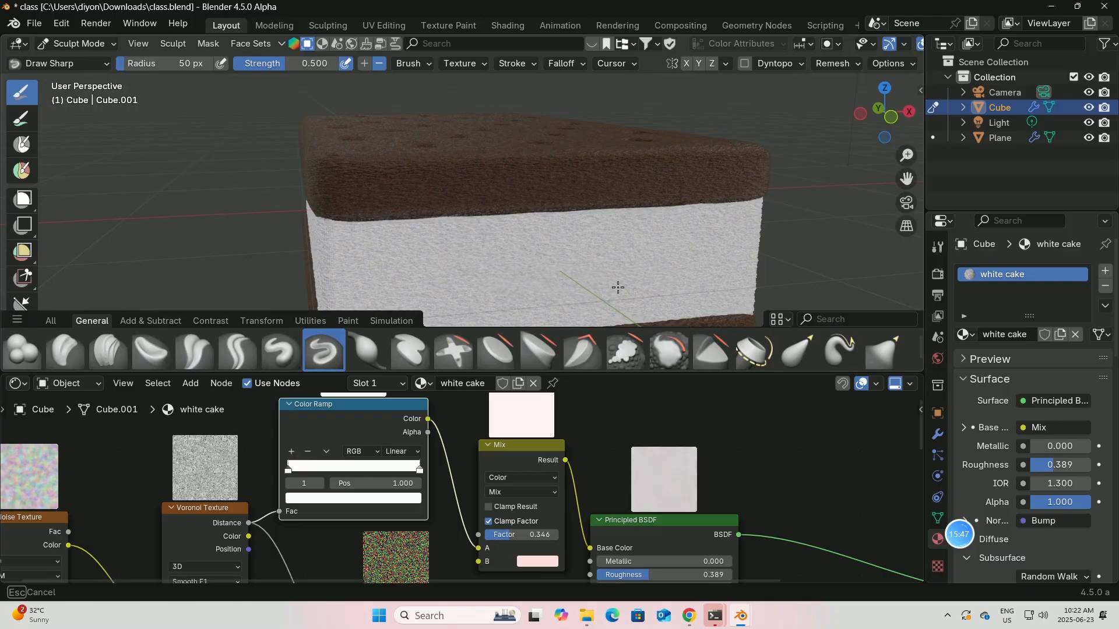
{"action": "scroll", "coordinate": [640, 265], "scroll_direction": "down", "scroll_amount": 3}
{"action": "middle_click_drag", "start_coordinate": [599, 260], "coordinate": [527, 257]}
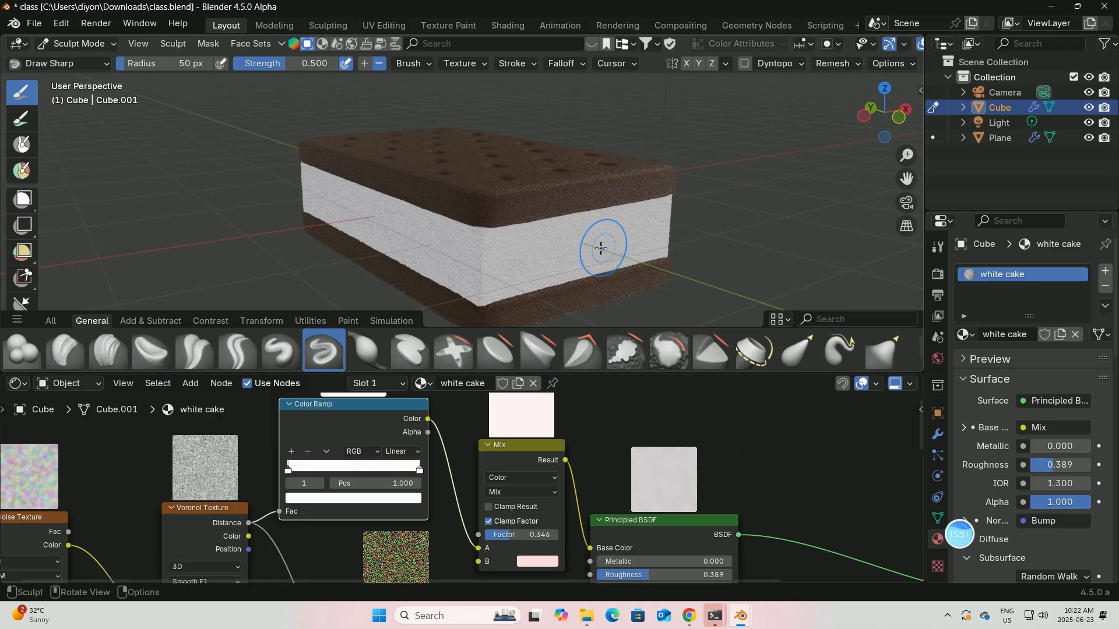
{"action": "mouse_move", "coordinate": [599, 244]}
{"action": "middle_mouse_down"}
{"action": "mouse_move", "coordinate": [606, 254]}
{"action": "mouse_move", "coordinate": [379, 243]}
{"action": "mouse_move", "coordinate": [494, 234]}
{"action": "middle_mouse_up"}
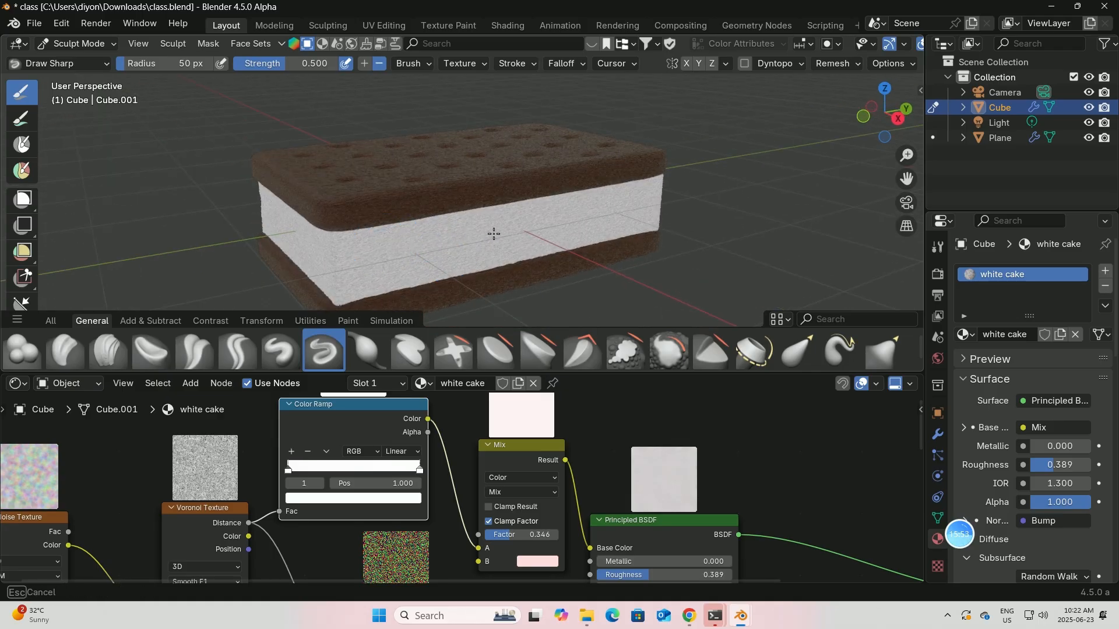
{"action": "mouse_move", "coordinate": [407, 253]}
{"action": "left_mouse_down"}
{"action": "mouse_move", "coordinate": [583, 220]}
{"action": "mouse_move", "coordinate": [675, 225]}
{"action": "left_mouse_up"}
{"action": "scroll", "coordinate": [633, 228], "scroll_direction": "up", "scroll_amount": 2}
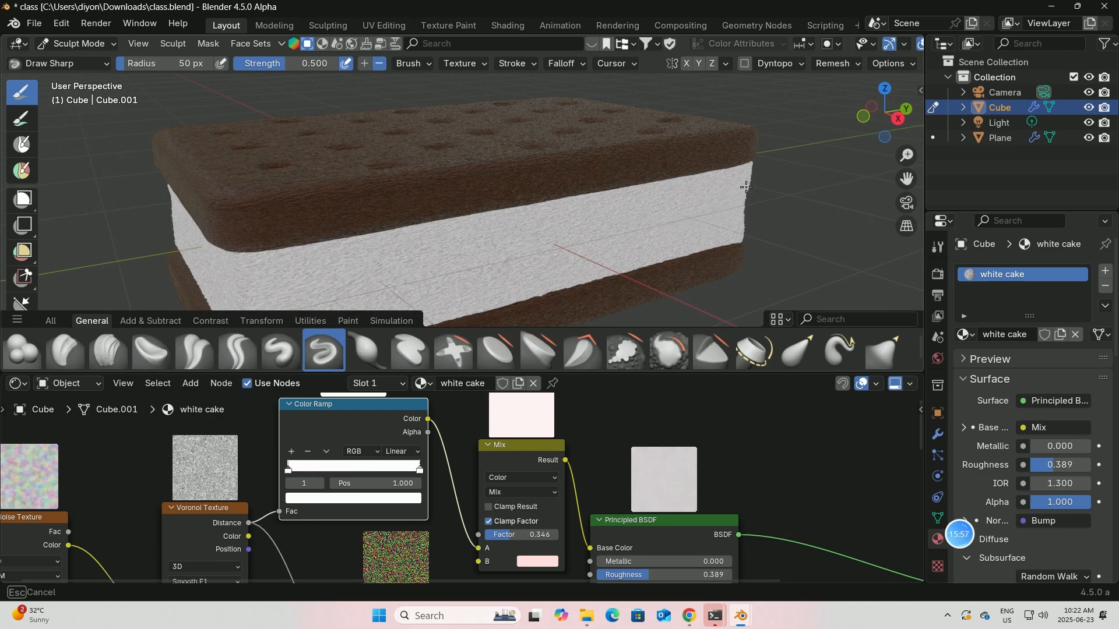
{"action": "left_click_drag", "start_coordinate": [662, 208], "coordinate": [620, 229]}
{"action": "middle_click_drag", "start_coordinate": [620, 229], "coordinate": [423, 291]}
{"action": "left_click_drag", "start_coordinate": [422, 291], "coordinate": [521, 291]}
{"action": "mouse_move", "coordinate": [522, 290]}
{"action": "middle_mouse_down"}
{"action": "mouse_move", "coordinate": [554, 276]}
{"action": "mouse_move", "coordinate": [530, 244]}
{"action": "middle_mouse_up"}
{"action": "left_click_drag", "start_coordinate": [530, 247], "coordinate": [573, 250]}
{"action": "mouse_move", "coordinate": [574, 250]}
{"action": "middle_mouse_down"}
{"action": "mouse_move", "coordinate": [457, 242]}
{"action": "mouse_move", "coordinate": [512, 231]}
{"action": "middle_mouse_up"}
{"action": "left_click_drag", "start_coordinate": [382, 245], "coordinate": [380, 246]}
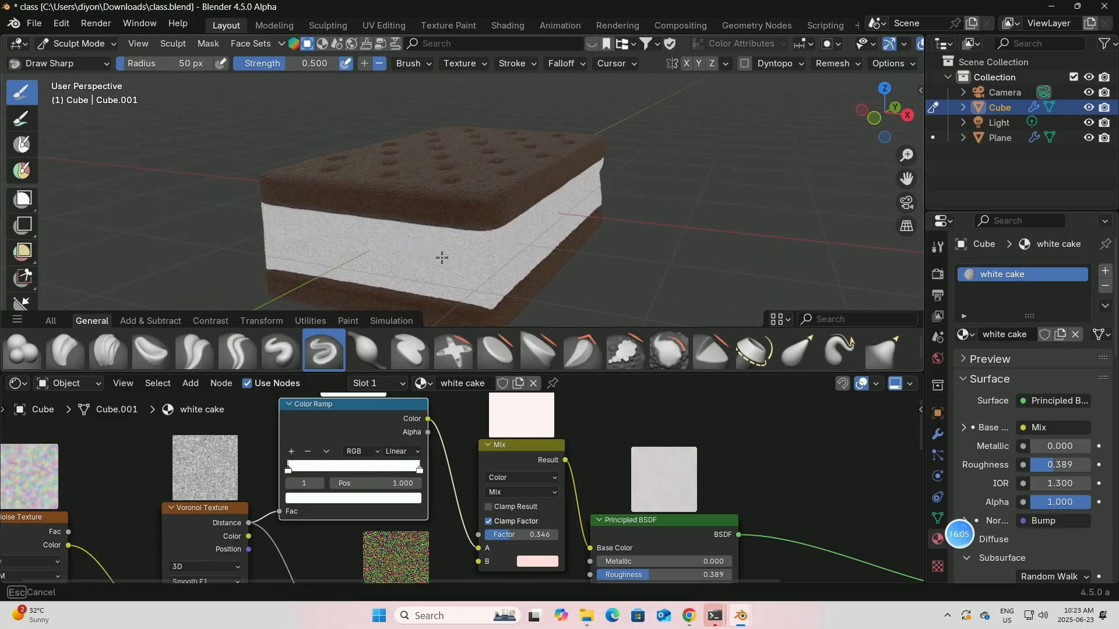
Return the filling to Object Mode and enlarge the 3D viewport by shrinking the shader editor
{"action": "left_click", "coordinate": [108, 43]}
{"action": "left_click", "coordinate": [93, 60]}
{"action": "mouse_move", "coordinate": [236, 145]}
{"action": "middle_mouse_down"}
{"action": "mouse_move", "coordinate": [488, 218]}
{"action": "mouse_move", "coordinate": [597, 214]}
{"action": "middle_mouse_up"}
{"action": "scroll", "coordinate": [597, 214], "scroll_direction": "down", "scroll_amount": 2}
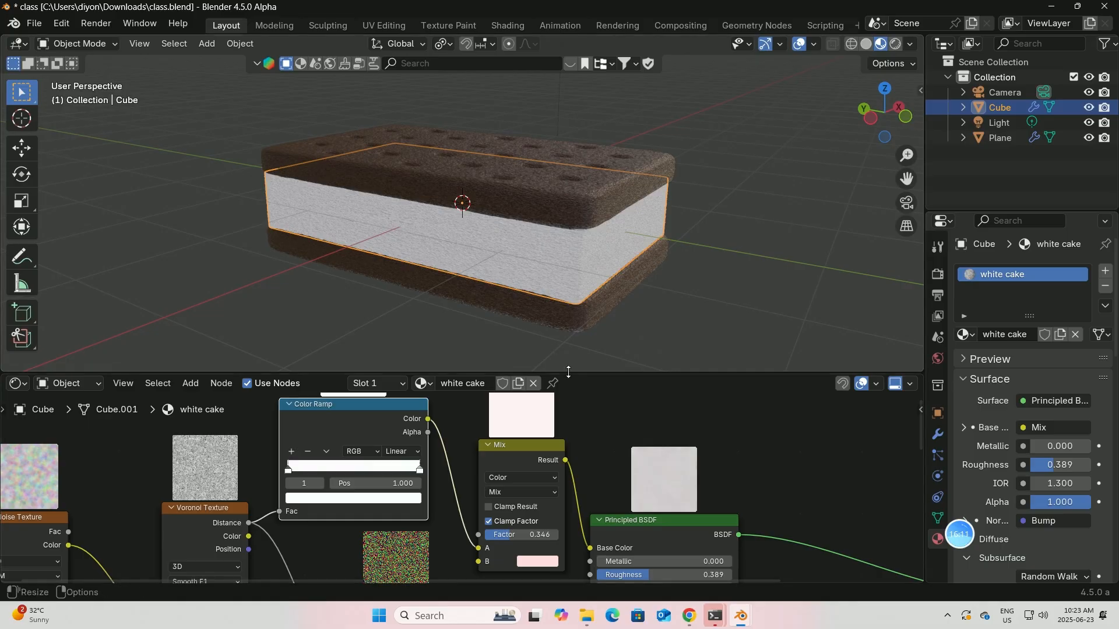
{"action": "left_click_drag", "start_coordinate": [551, 373], "coordinate": [556, 563]}
{"action": "middle_click_drag", "start_coordinate": [565, 425], "coordinate": [447, 390]}
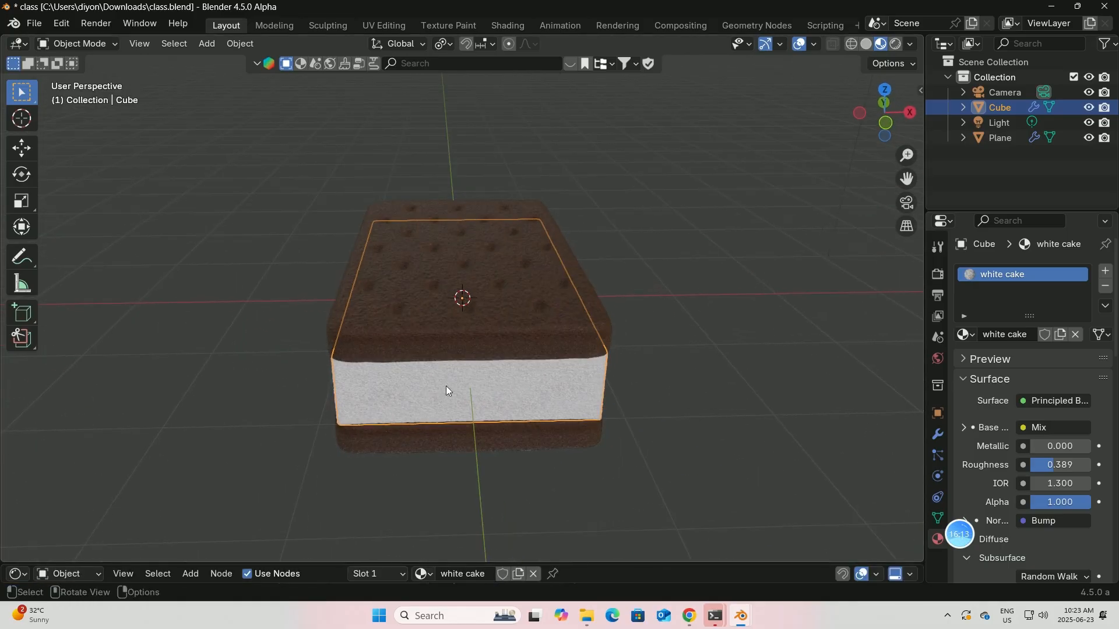
Deselect the filling and assign an Environment Texture to the world background color
{"action": "middle_click_drag", "start_coordinate": [798, 335], "coordinate": [735, 316]}
{"action": "left_click", "coordinate": [735, 316]}
{"action": "left_click", "coordinate": [939, 358]}
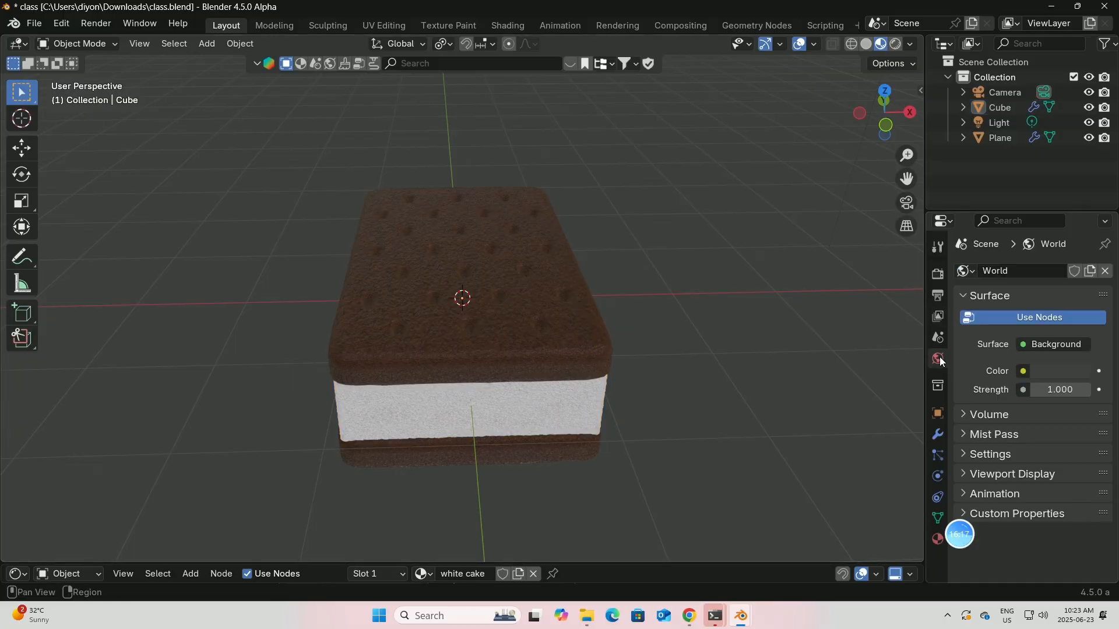
{"action": "left_click", "coordinate": [1024, 370]}
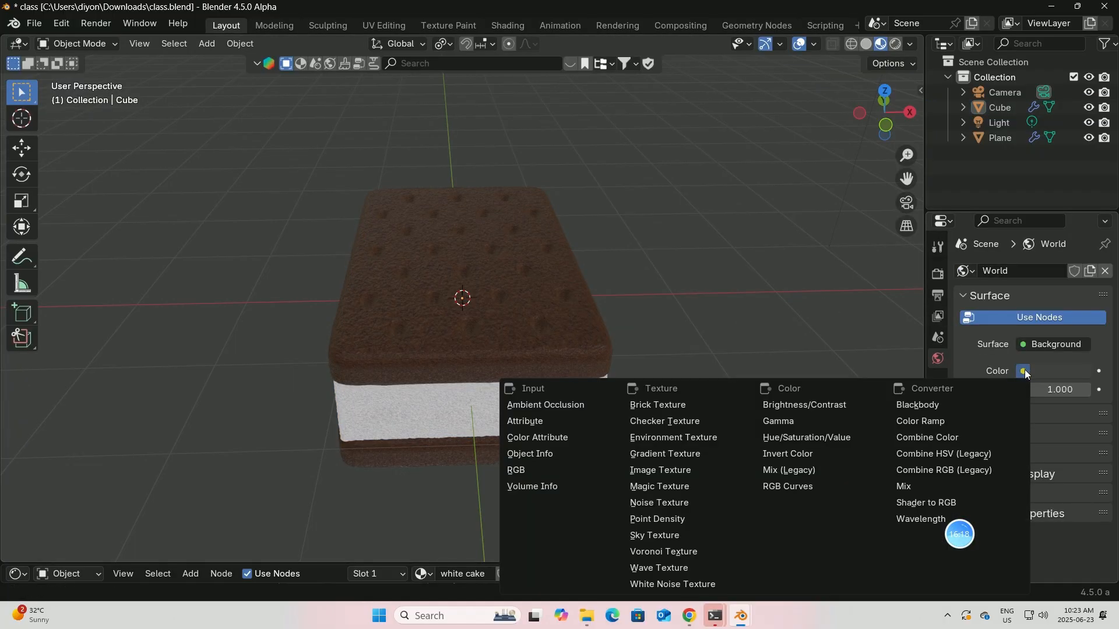
{"action": "left_click", "coordinate": [697, 437]}
Load the bush_restaurant image from the chocolate icecream folder inside Unreal engine products as the world's environment texture
{"action": "left_click", "coordinate": [1068, 389]}
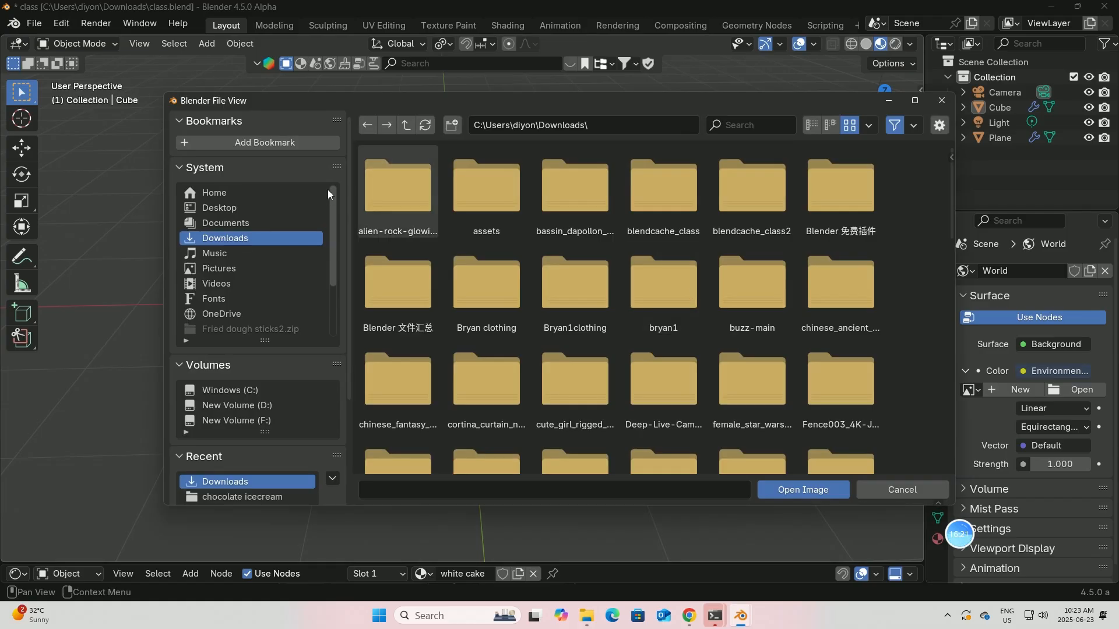
{"action": "left_click", "coordinate": [725, 128]}
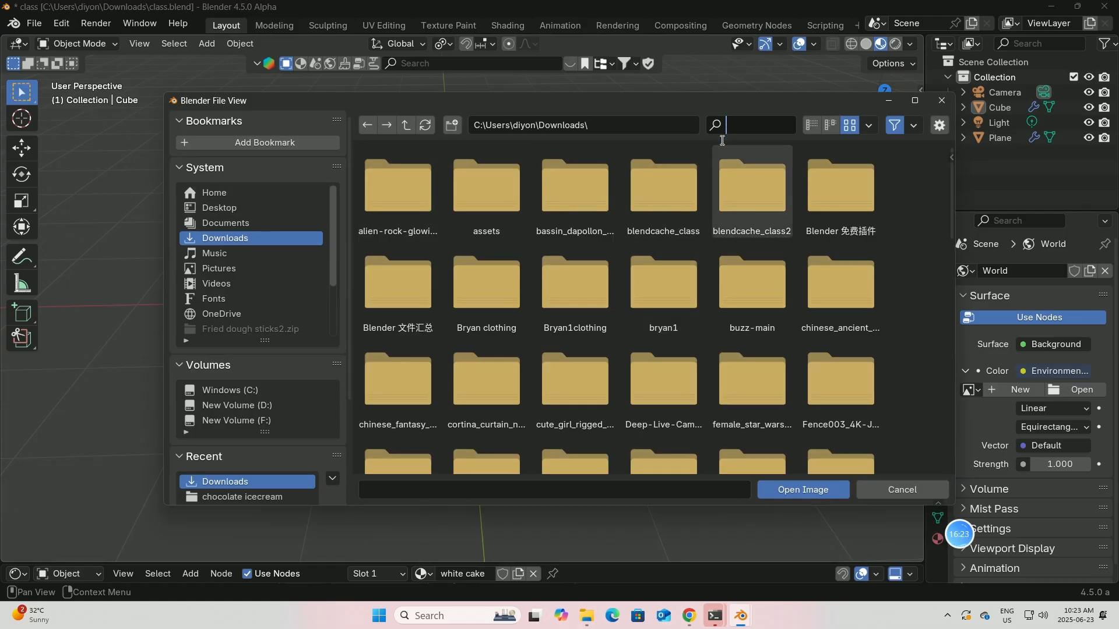
{"action": "type", "text": "unreal"}
{"action": "double_click", "coordinate": [504, 198]}
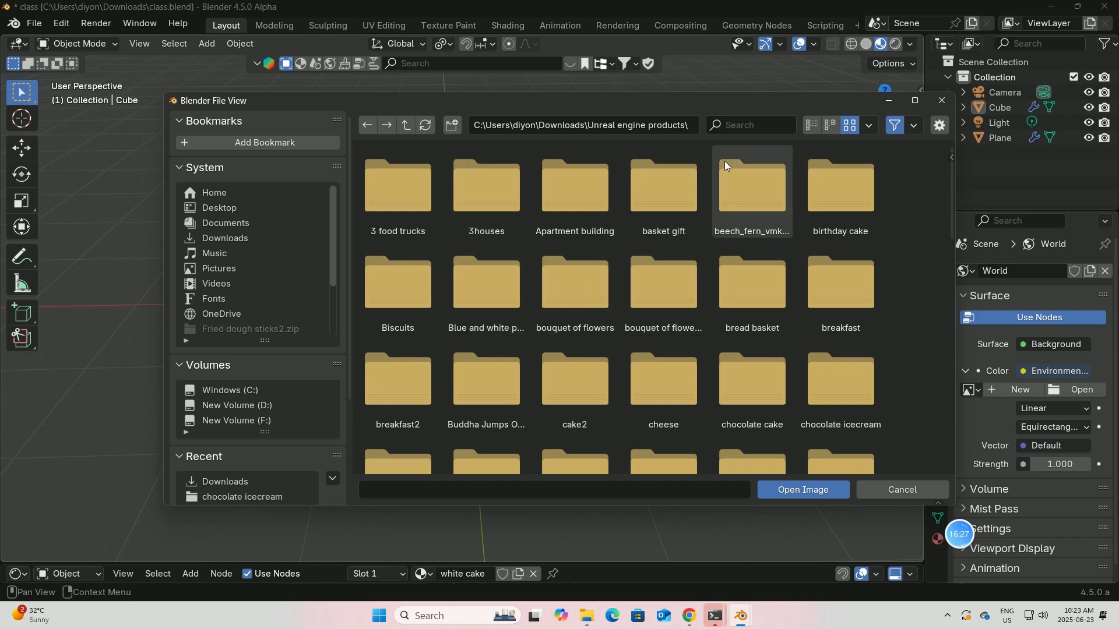
{"action": "type", "text": "cho"}
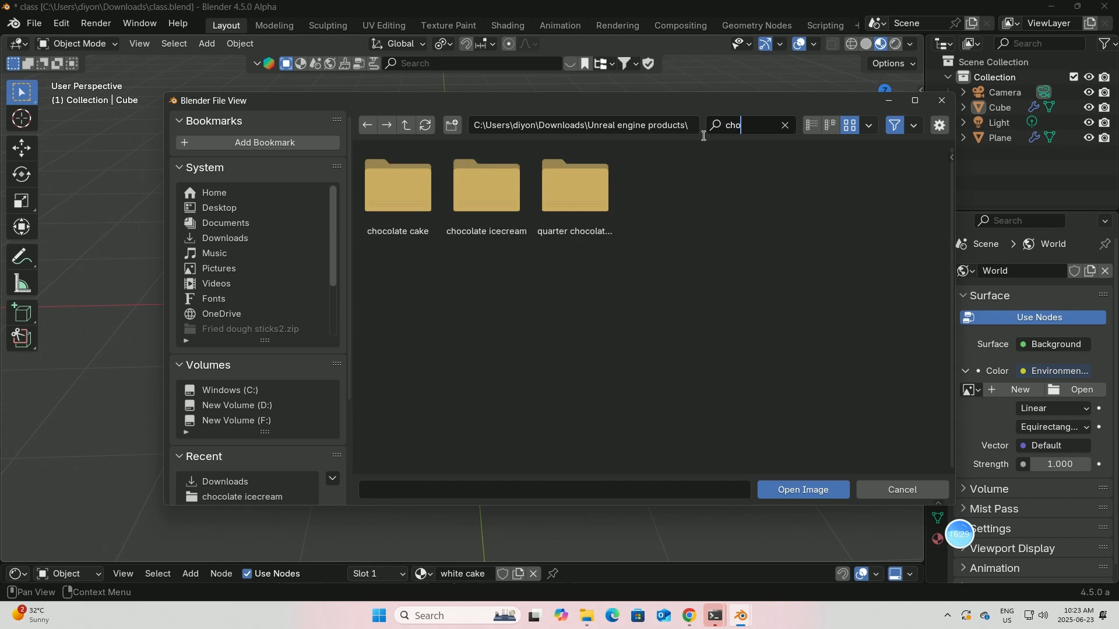
{"action": "double_click", "coordinate": [492, 205]}
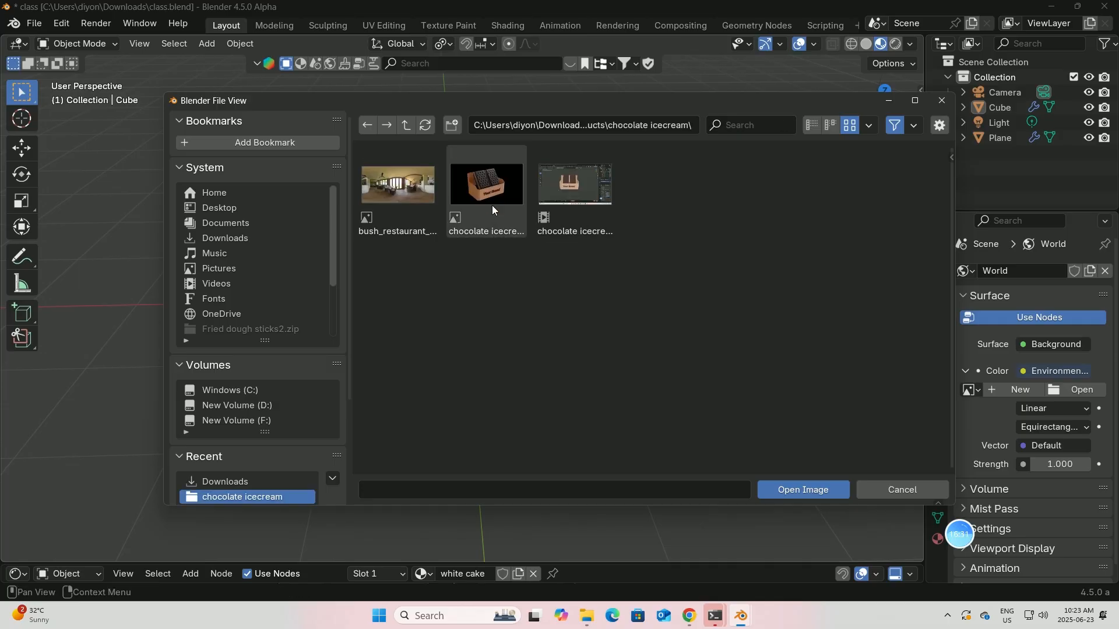
{"action": "left_click", "coordinate": [415, 195]}
{"action": "left_click", "coordinate": [811, 490]}
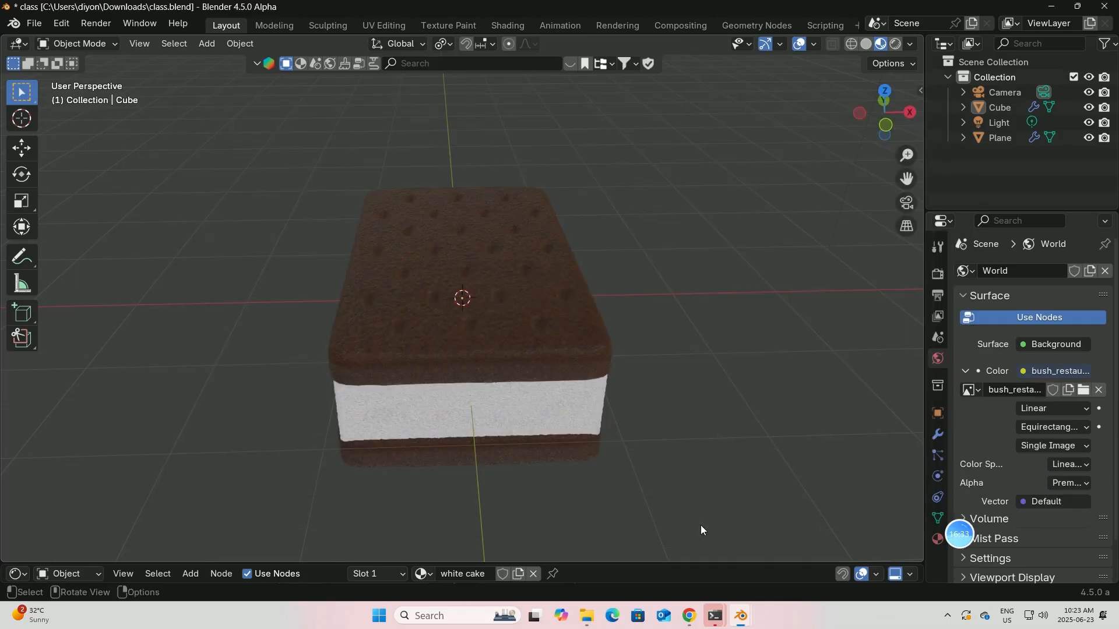
Switch to Chrome, open Poly Haven in a new tab and search its HDRIs for "res"
{"action": "left_click", "coordinate": [689, 616]}
{"action": "left_click", "coordinate": [745, 14]}
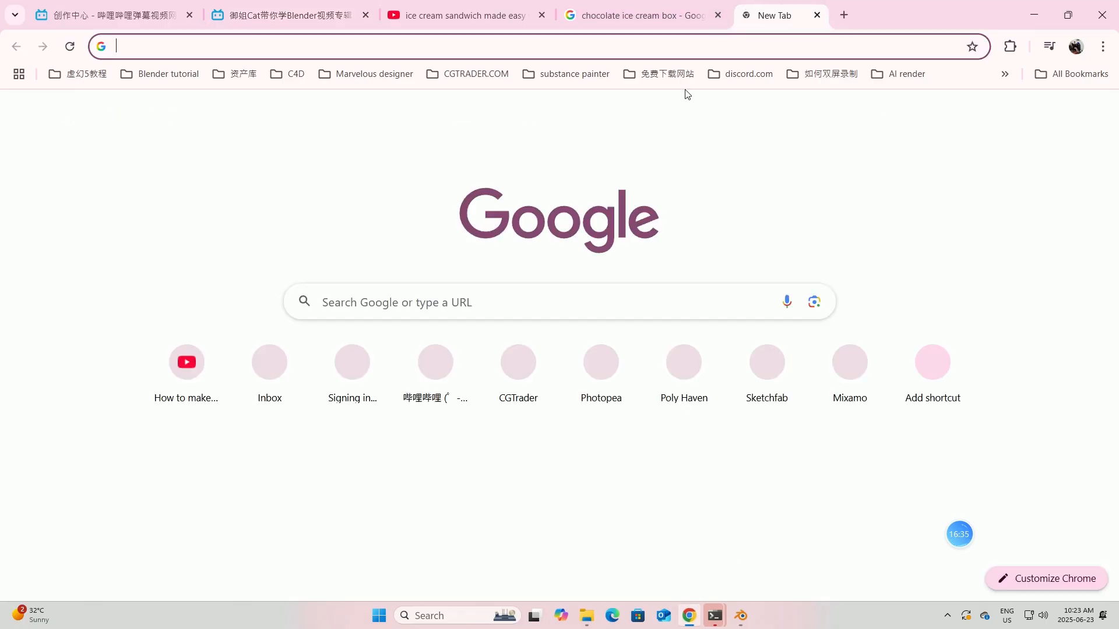
{"action": "left_click", "coordinate": [686, 369]}
{"action": "mouse_move", "coordinate": [620, 111]}
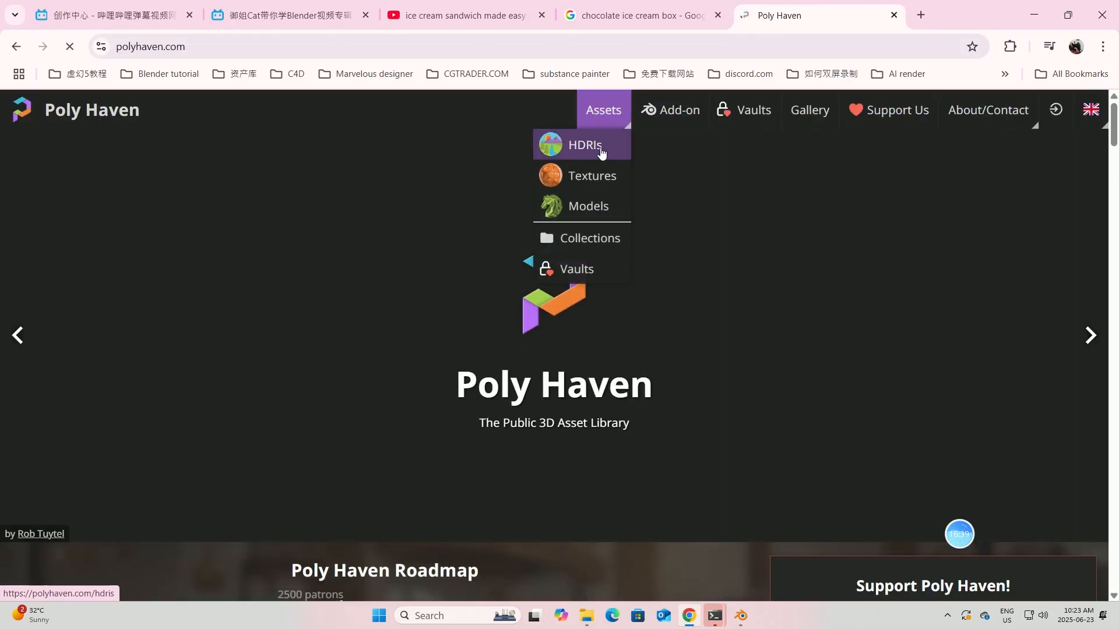
{"action": "left_click", "coordinate": [599, 150]}
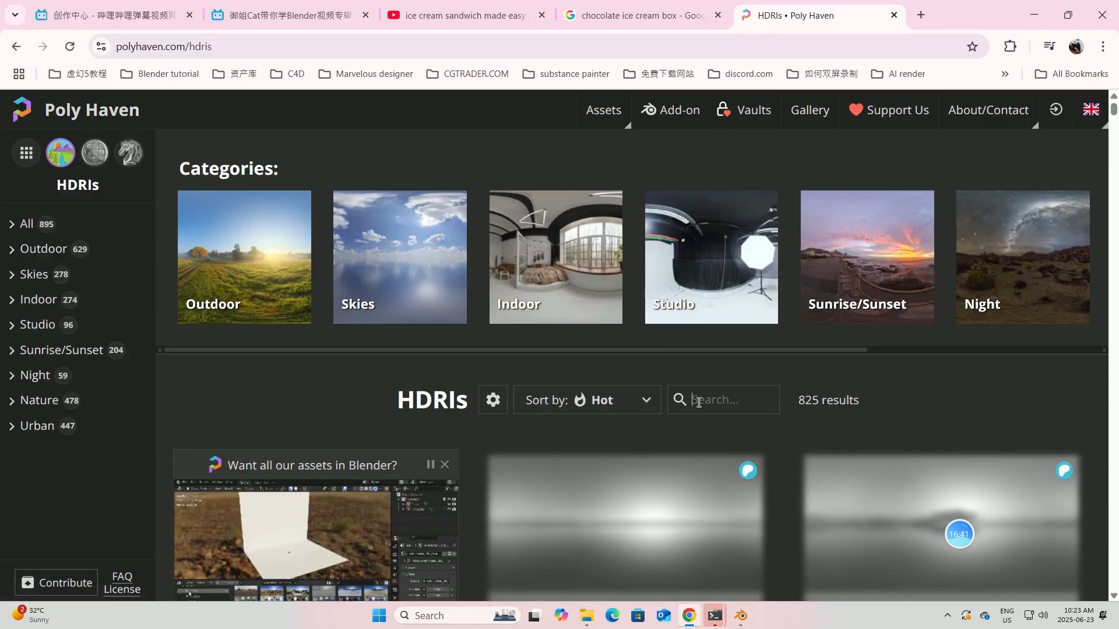
{"action": "left_click", "coordinate": [698, 402]}
{"action": "type", "text": "res"}
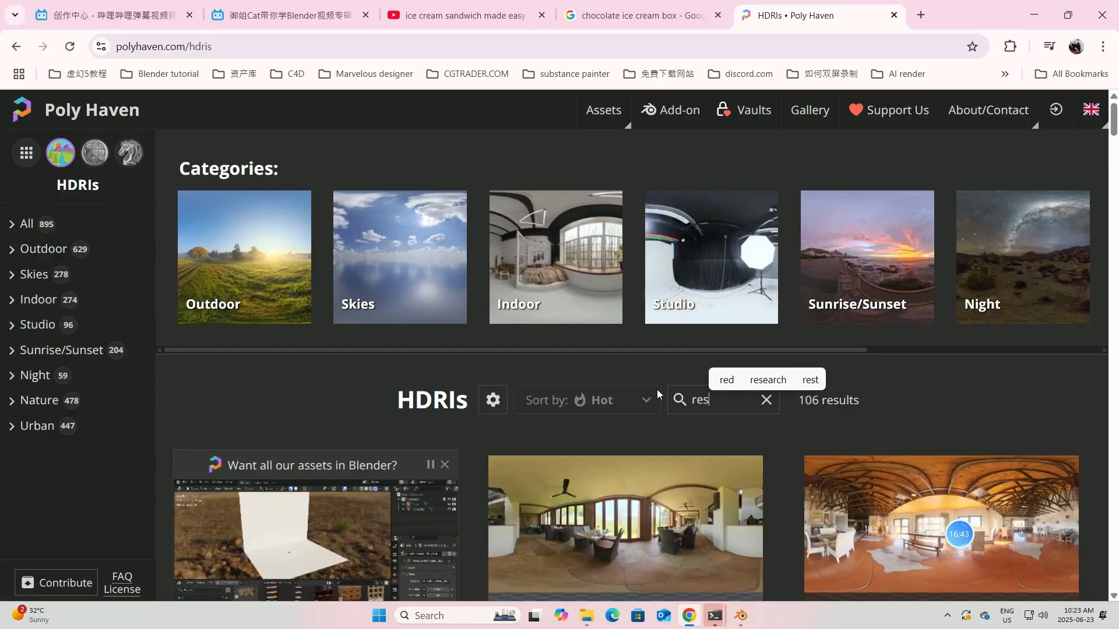
Review the Bush Restaurant HDRI's HDR and EXR download formats, and return to Blender's world color texture choices
{"action": "left_click", "coordinate": [626, 527]}
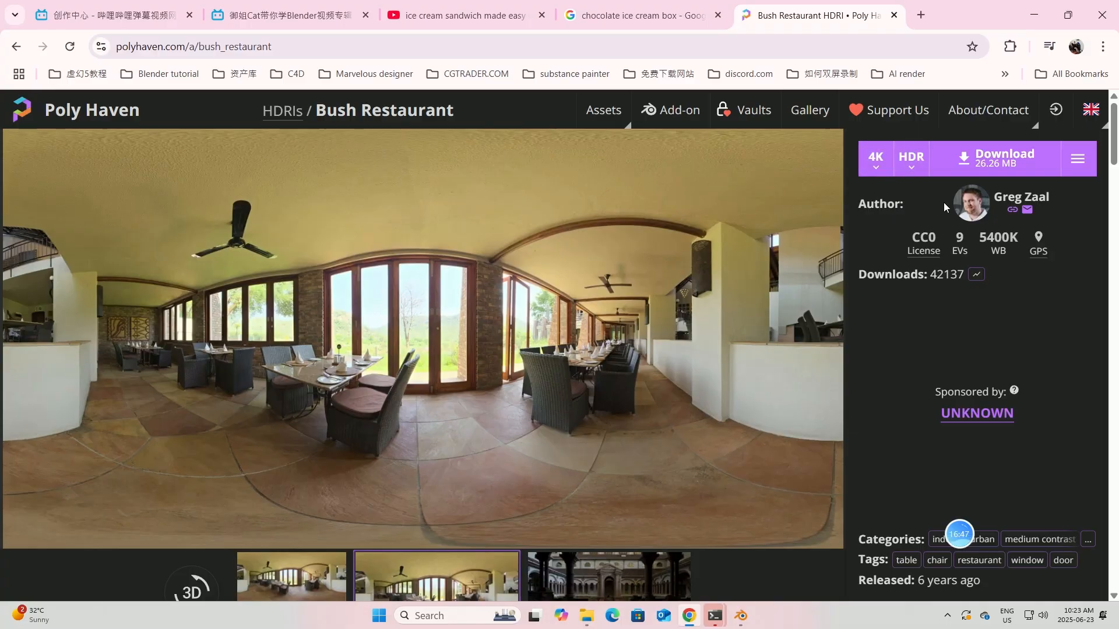
{"action": "left_click", "coordinate": [912, 168]}
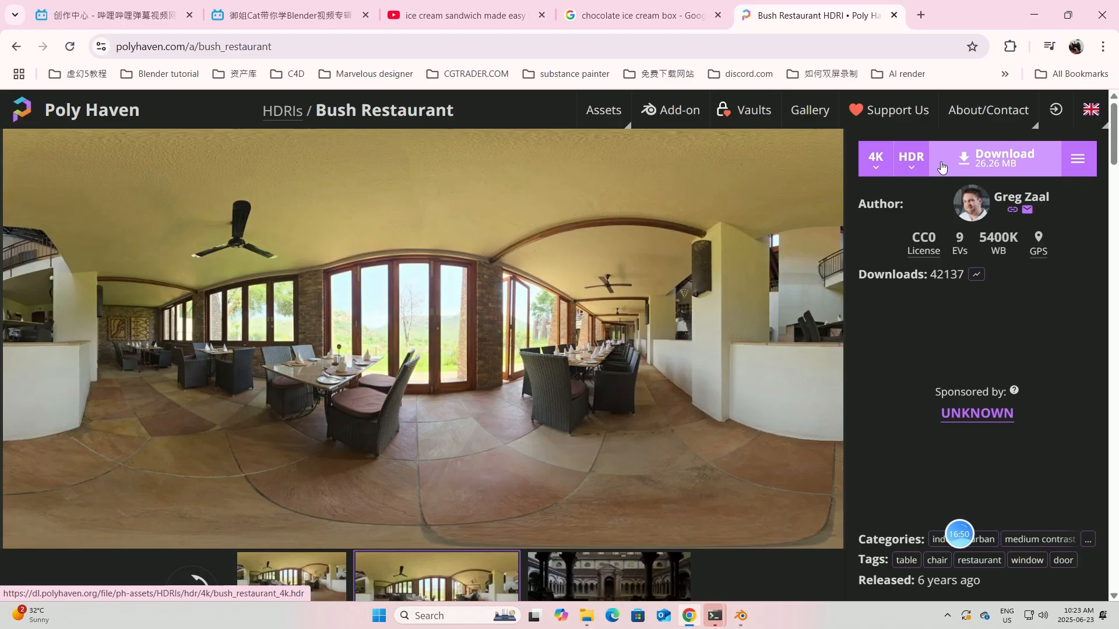
{"action": "left_click", "coordinate": [910, 162]}
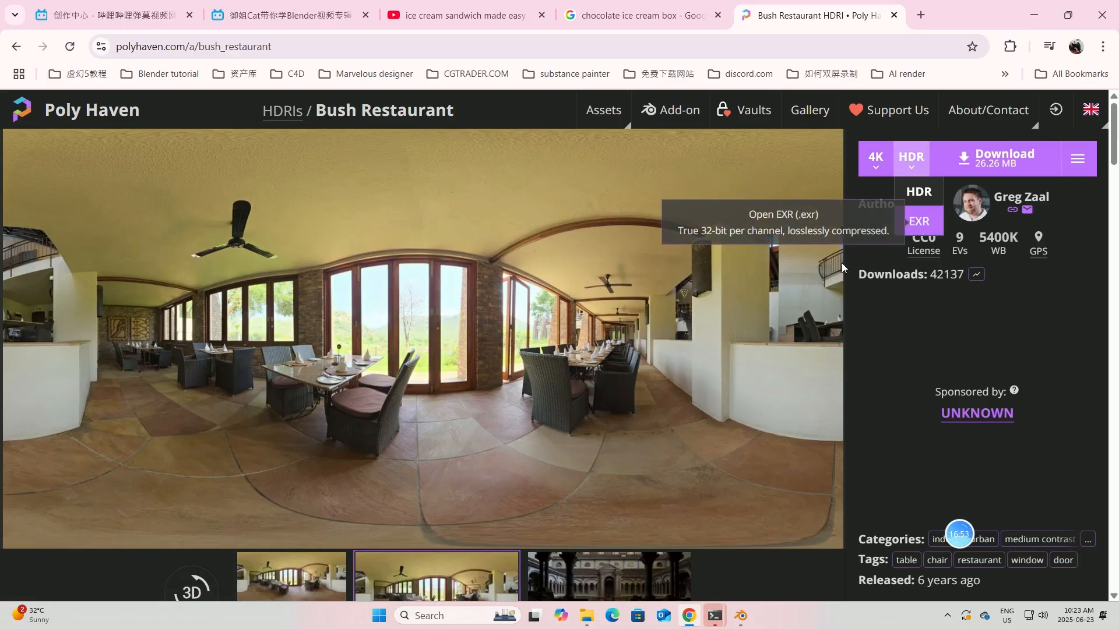
{"action": "left_click", "coordinate": [798, 528]}
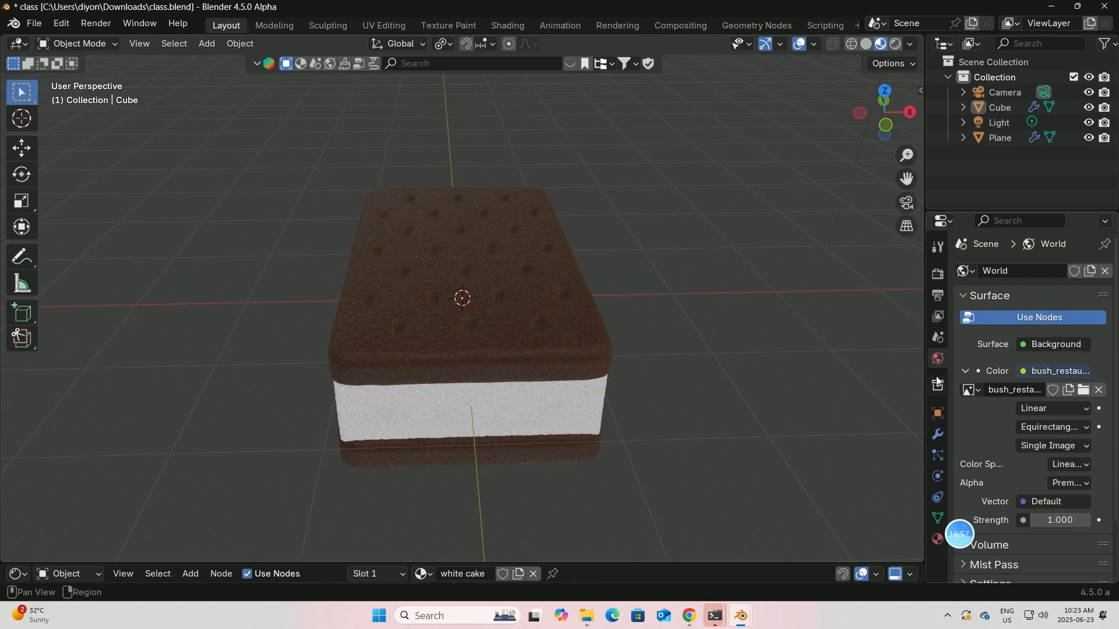
{"action": "left_click", "coordinate": [1026, 374]}
{"action": "left_click", "coordinate": [652, 436]}
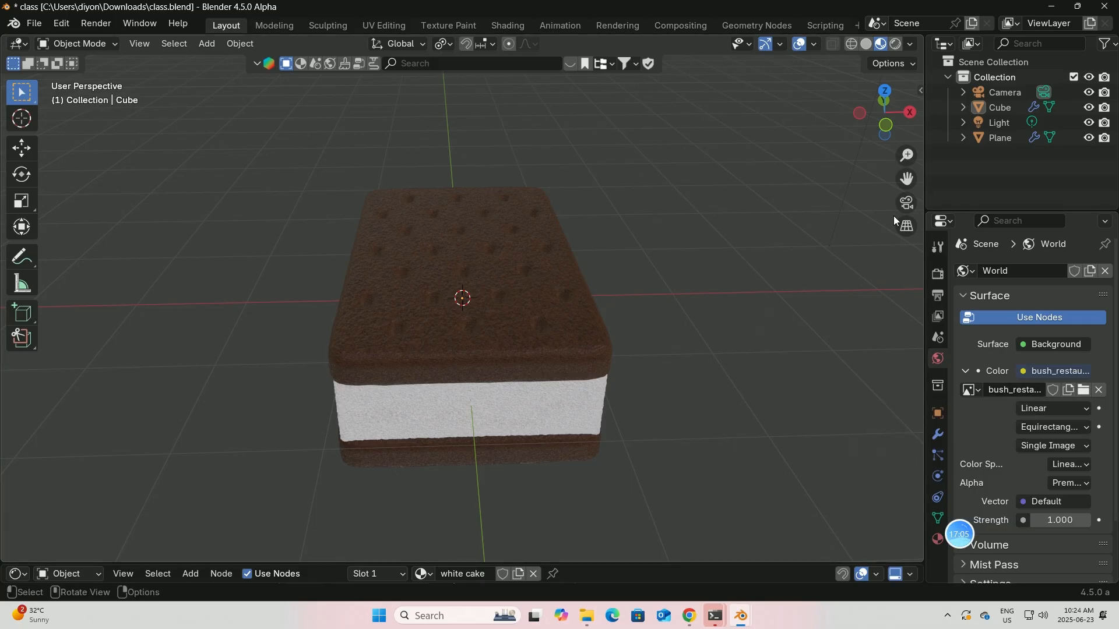
Look through the camera, move it slightly closer to the ice cream sandwich using Camera to View, and unlock it again
{"action": "left_click", "coordinate": [908, 204]}
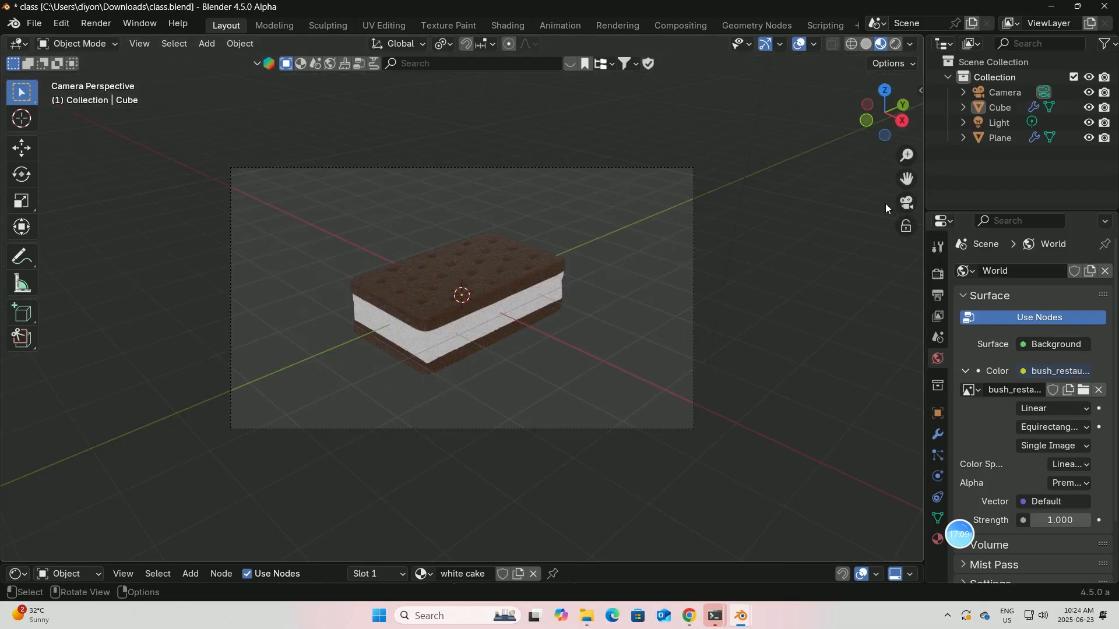
{"action": "key", "text": "n"}
{"action": "left_click", "coordinate": [914, 160]}
{"action": "left_click", "coordinate": [797, 287]}
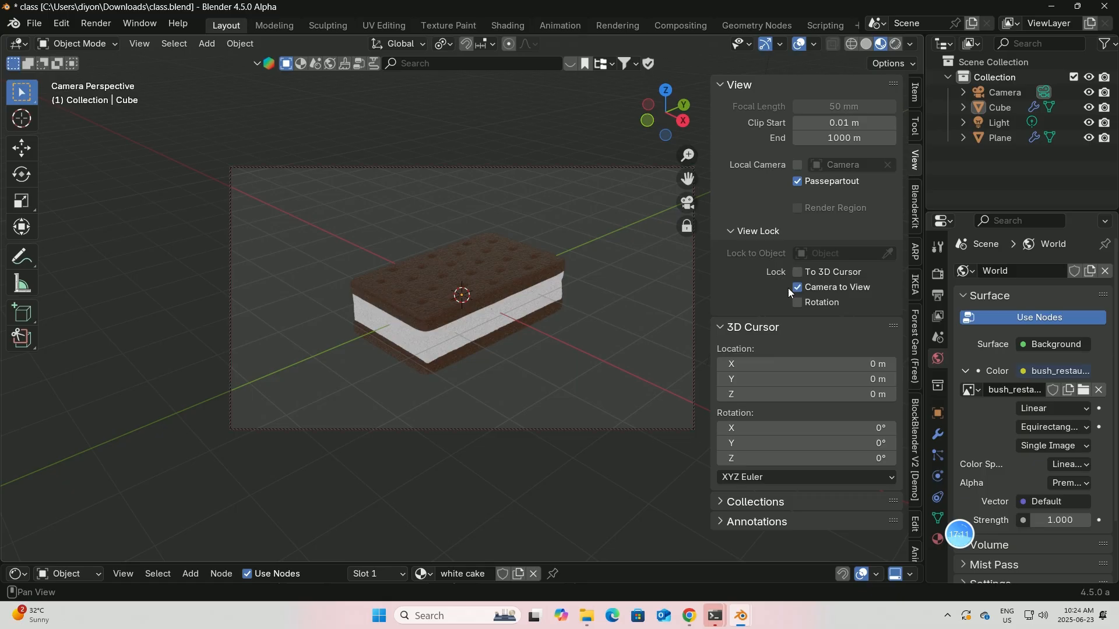
{"action": "scroll", "coordinate": [606, 310], "scroll_direction": "up", "scroll_amount": 2}
{"action": "left_click", "coordinate": [799, 288]}
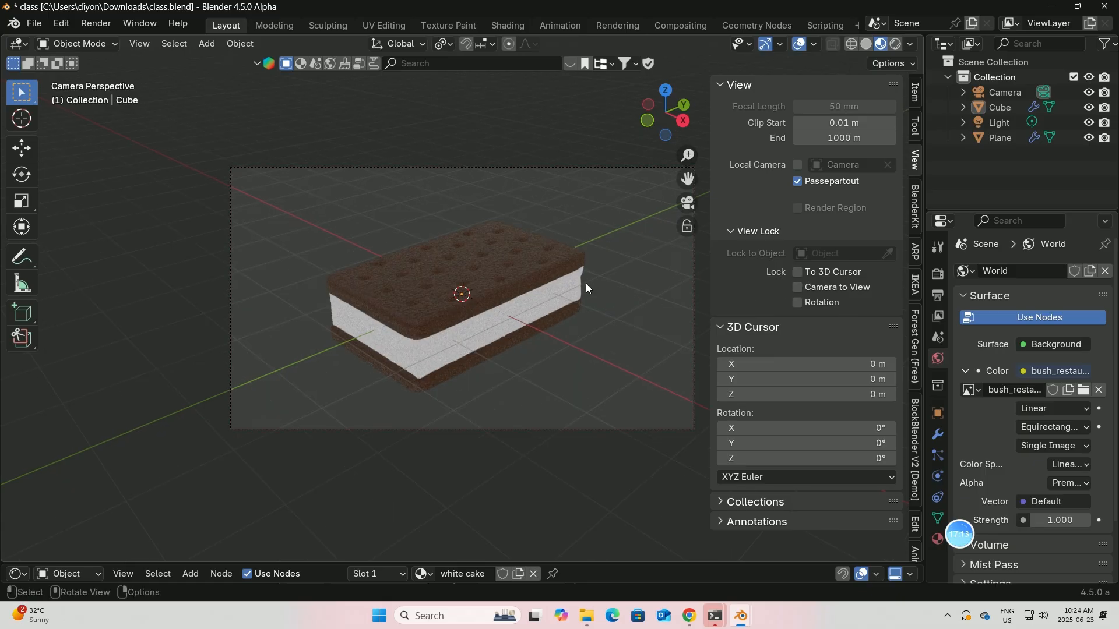
{"action": "key", "text": "n"}
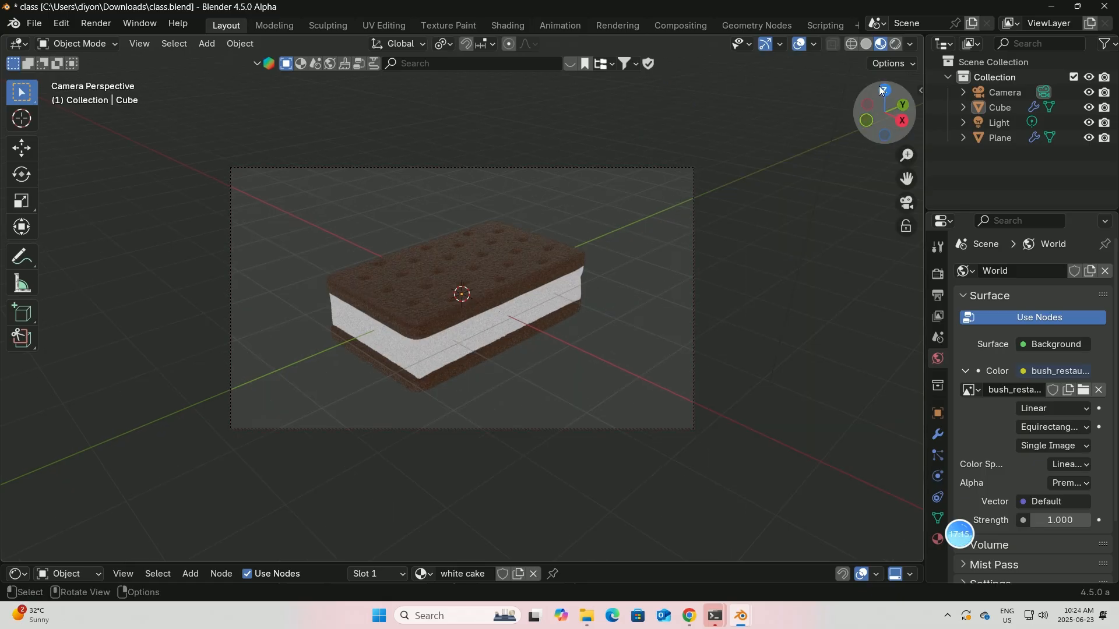
Switch the viewport to rendered shading and make the film background transparent in the render settings
{"action": "left_click", "coordinate": [896, 45]}
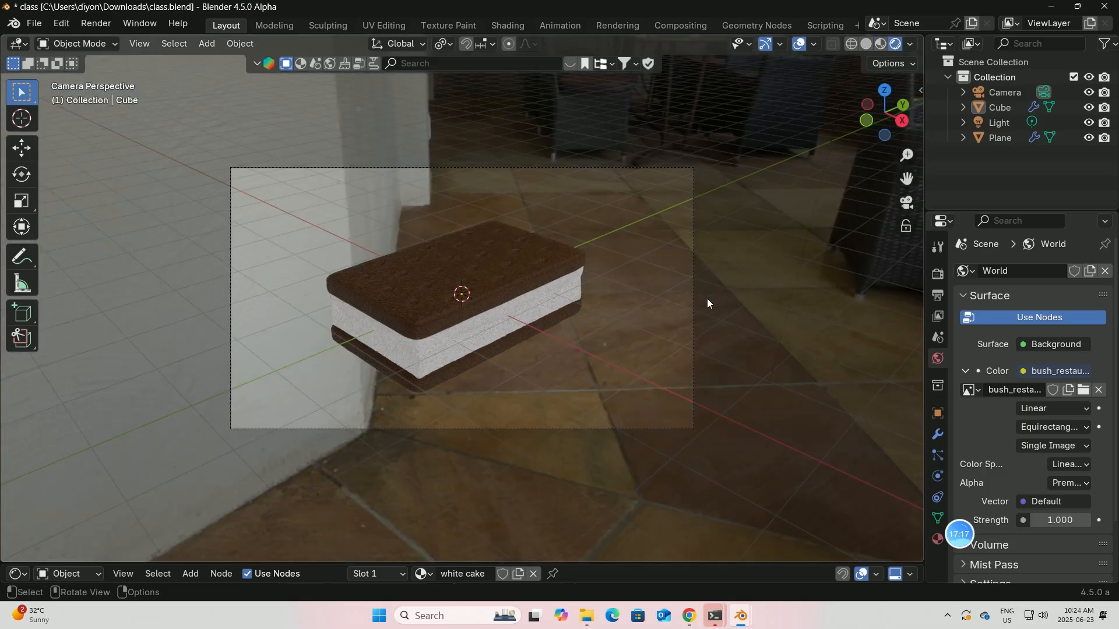
{"action": "left_click", "coordinate": [939, 274]}
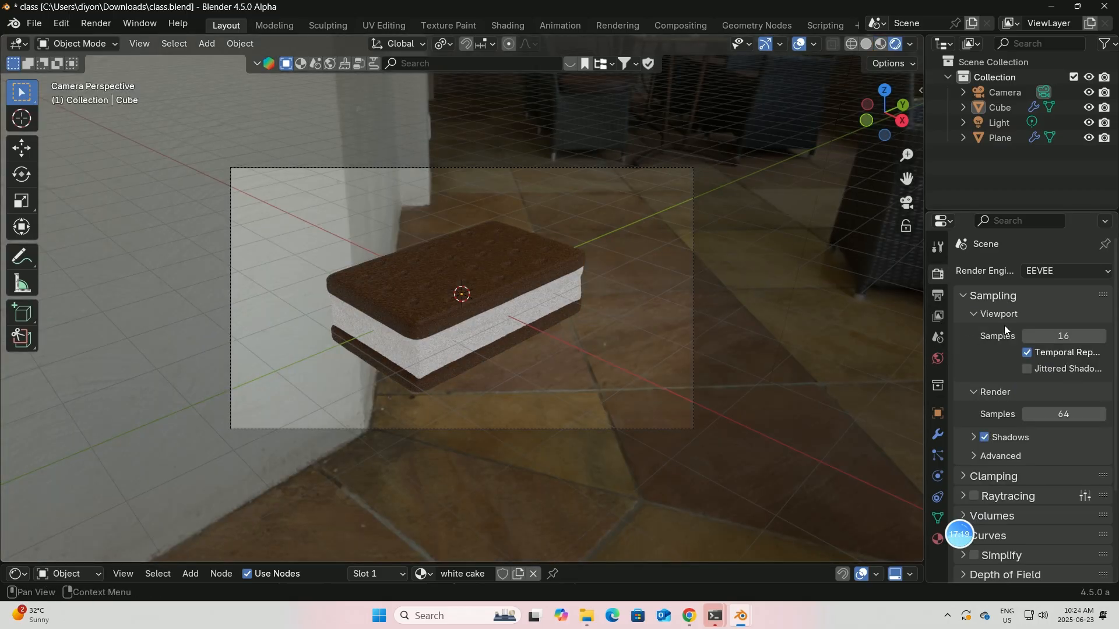
{"action": "scroll", "coordinate": [1023, 422], "scroll_direction": "down", "scroll_amount": 5}
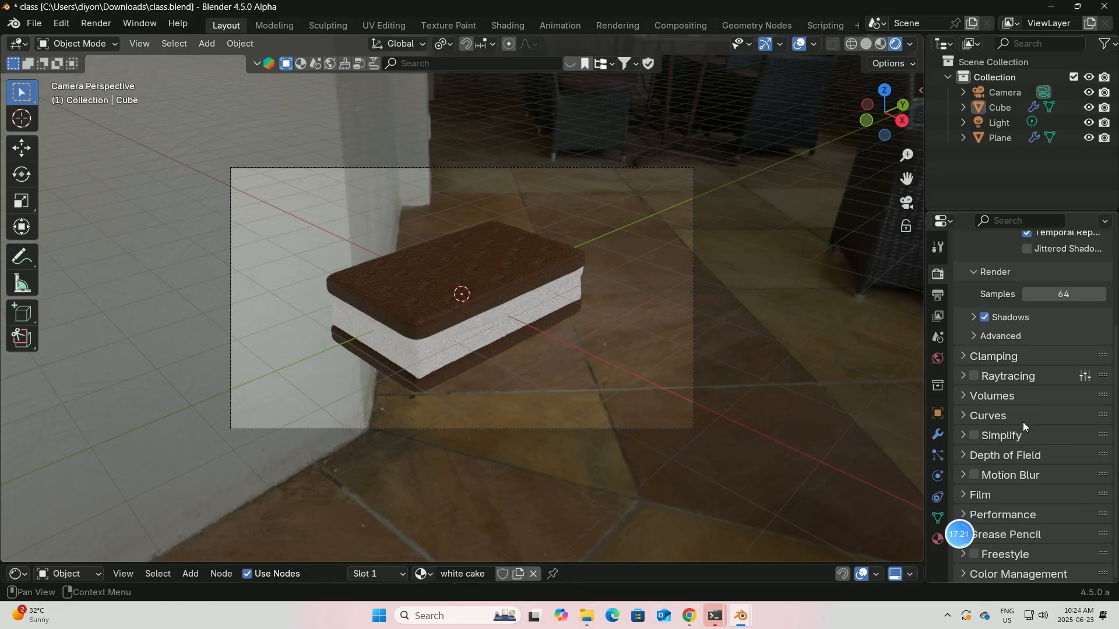
{"action": "left_click", "coordinate": [979, 496]}
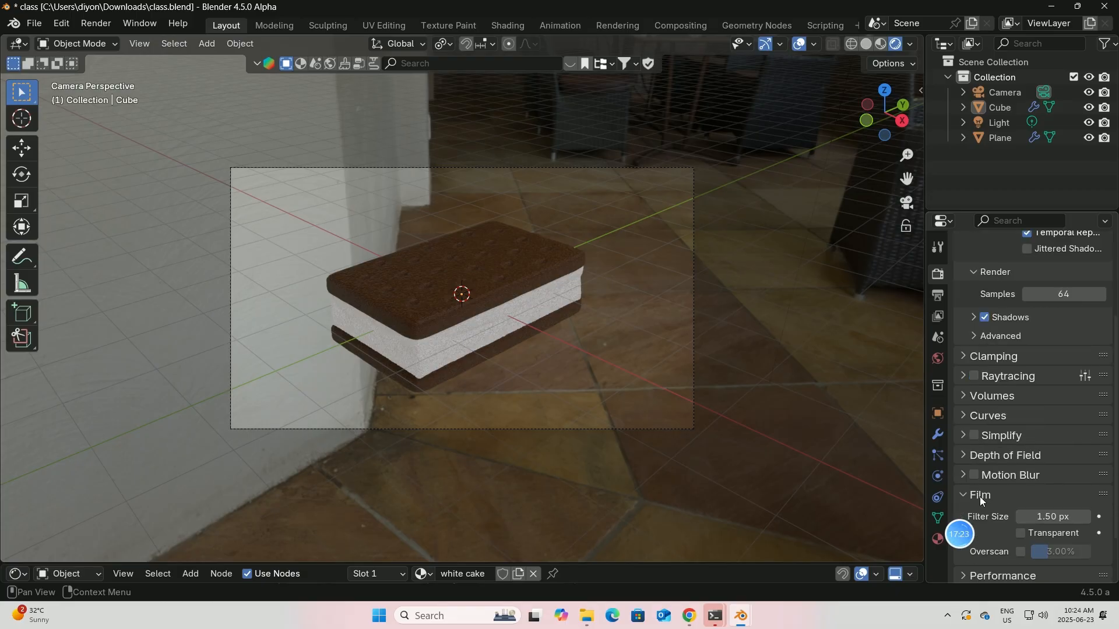
{"action": "left_click", "coordinate": [1022, 533]}
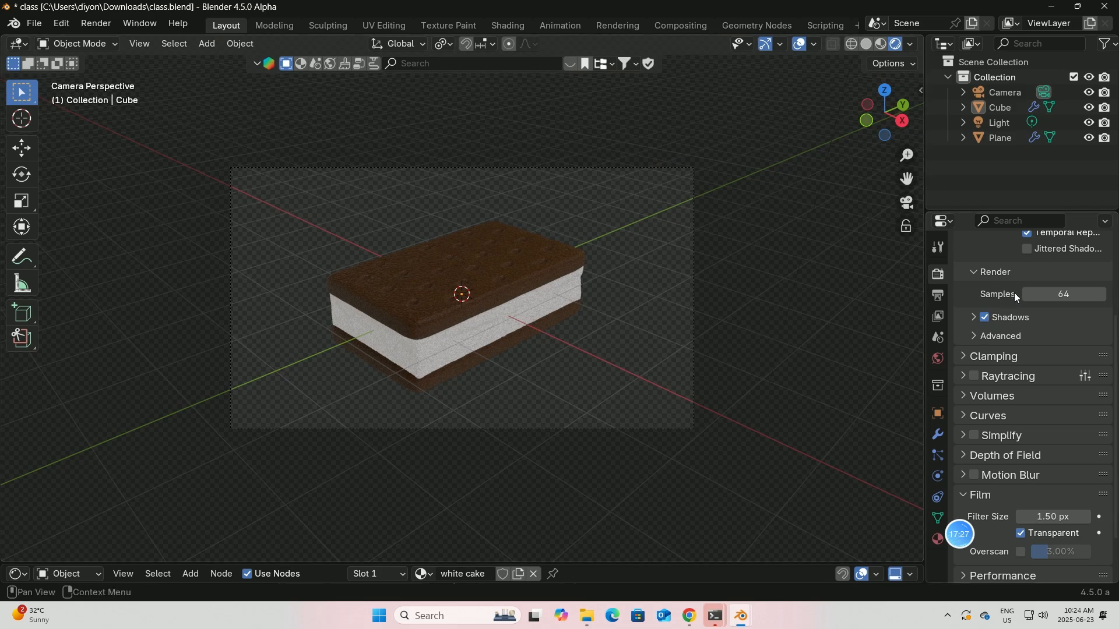
{"action": "scroll", "coordinate": [1015, 293], "scroll_direction": "up", "scroll_amount": 5}
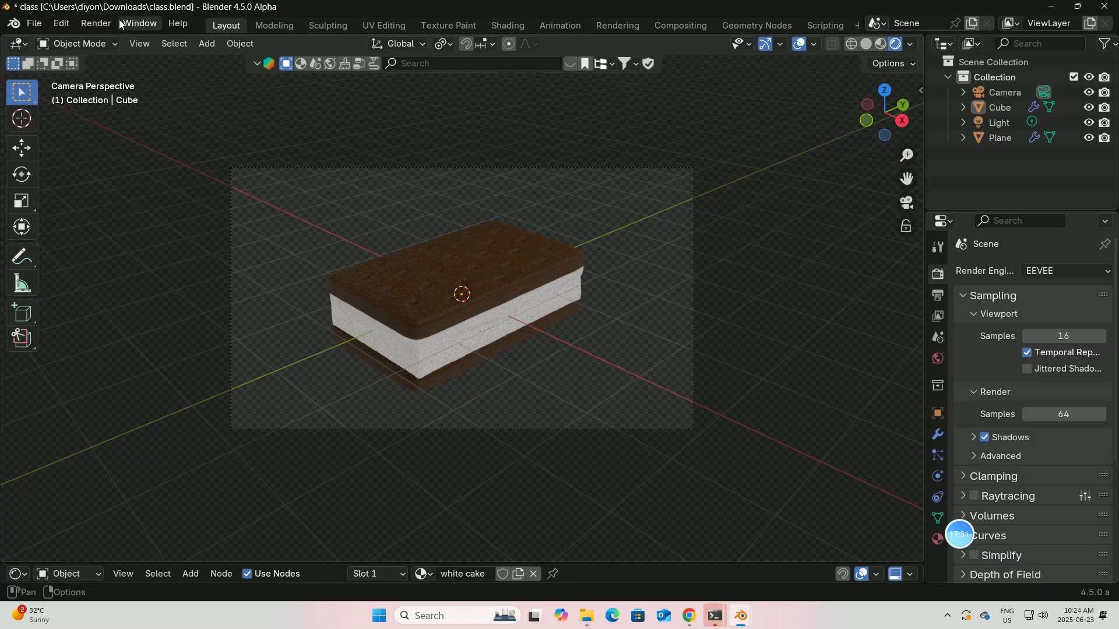
Render a test image of the ice cream sandwich with EEVEE and close the render window
{"action": "left_click", "coordinate": [96, 24]}
{"action": "left_click", "coordinate": [123, 41]}
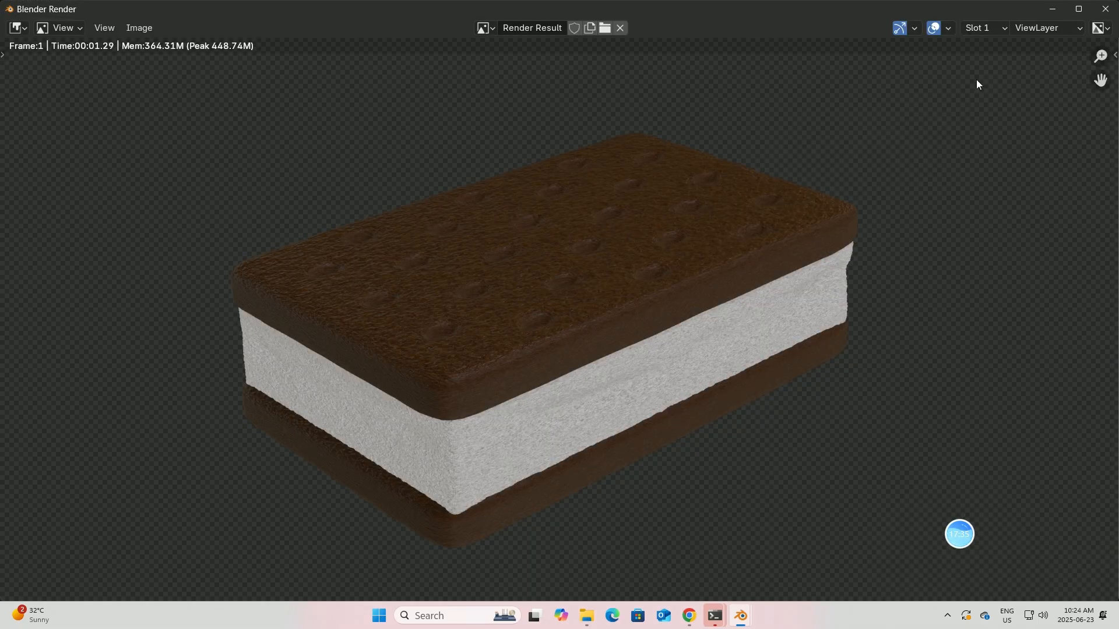
{"action": "left_click", "coordinate": [1105, 9]}
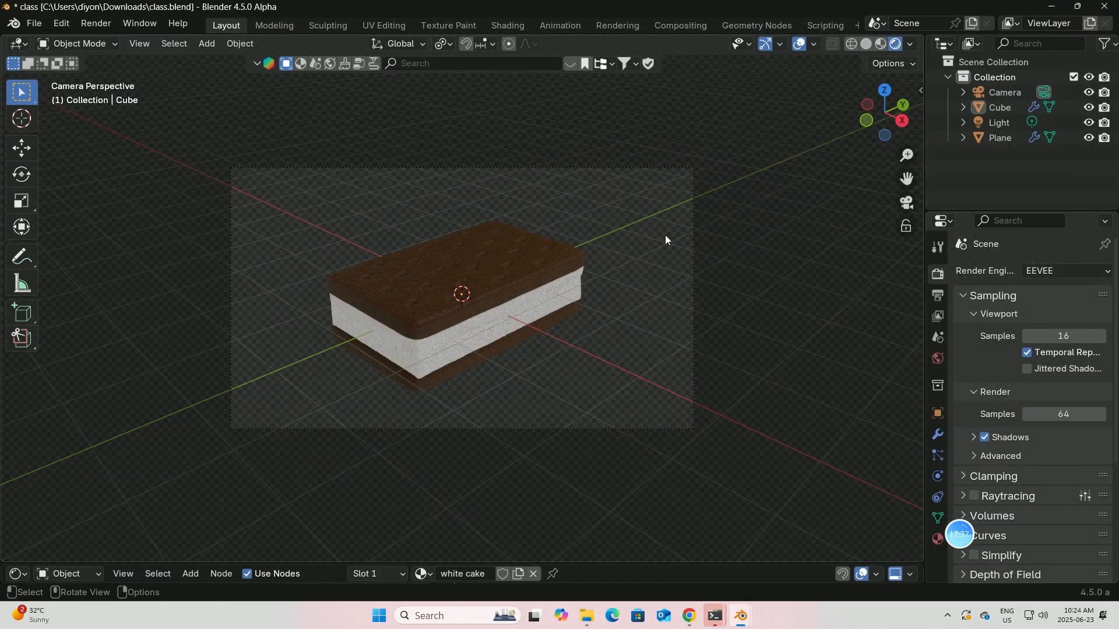
Change the render engine to Cycles and set its device to GPU Compute
{"action": "left_click", "coordinate": [1052, 271]}
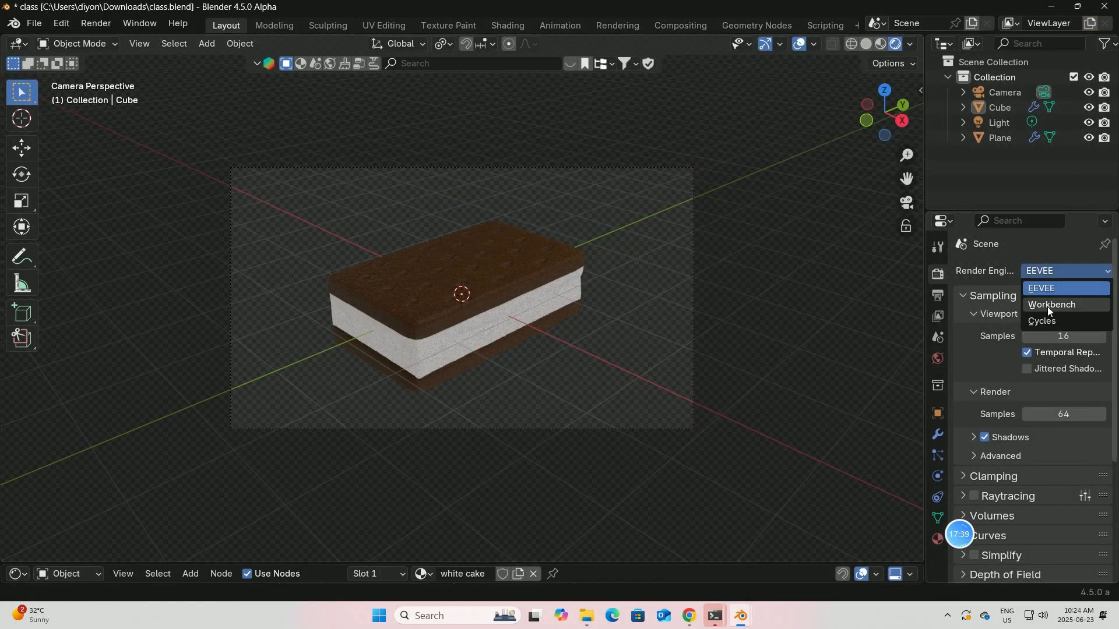
{"action": "left_click", "coordinate": [1041, 322]}
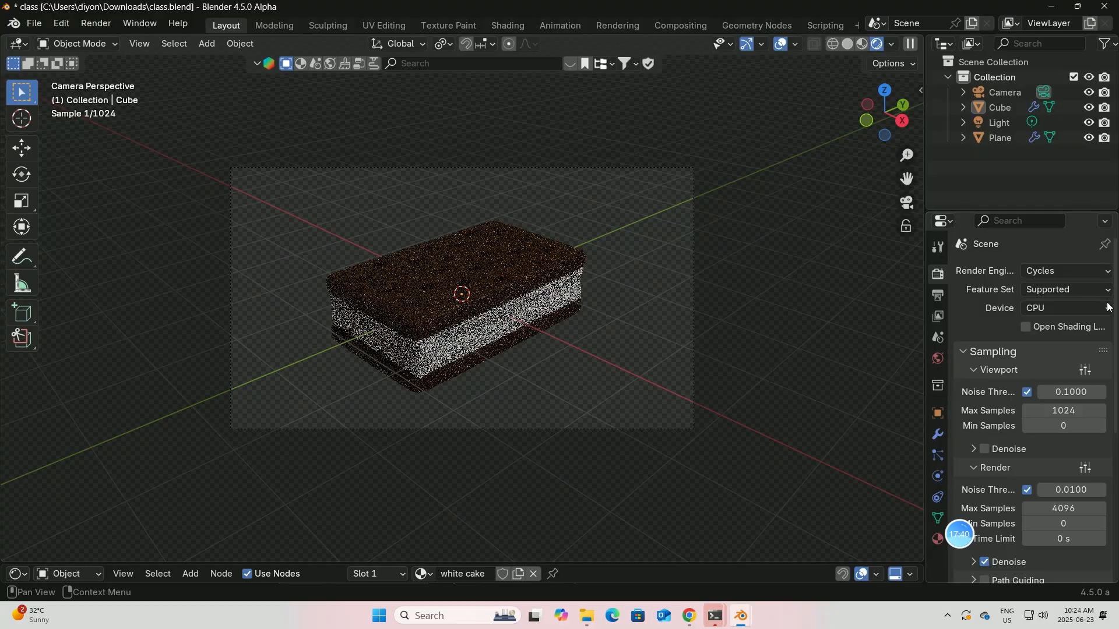
{"action": "left_click", "coordinate": [1073, 309]}
{"action": "left_click", "coordinate": [1032, 342]}
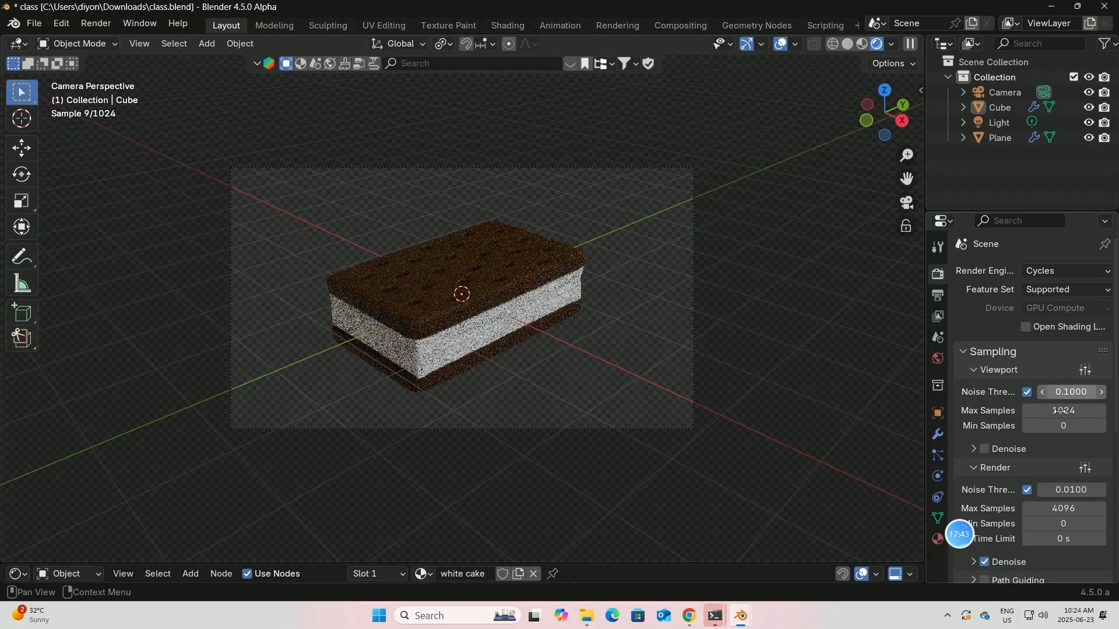
Set the viewport sampling's max samples to 30
{"action": "left_click", "coordinate": [1061, 413]}
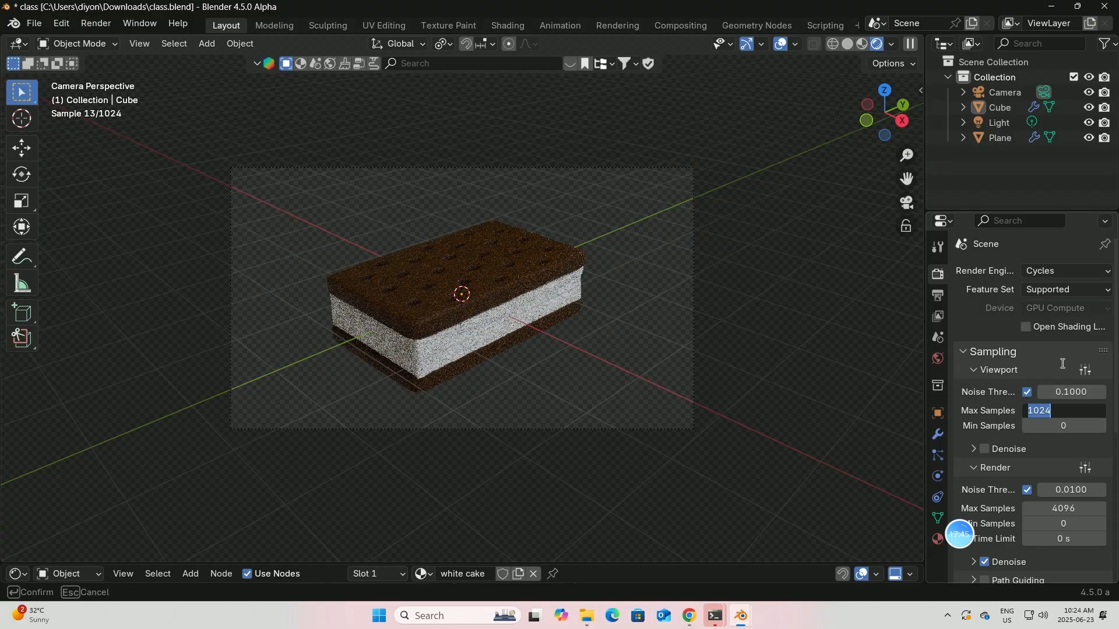
{"action": "key", "text": "BackSpace"}
{"action": "type", "text": "30"}
{"action": "key", "text": "Return"}
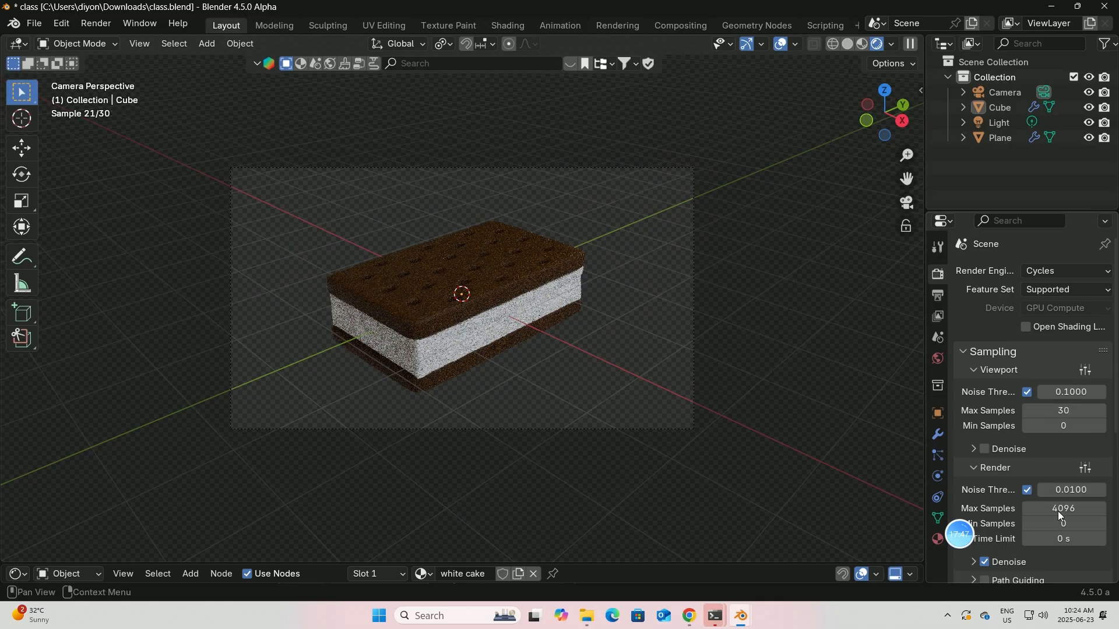
Set the final render's noise threshold to 0.5 and its max samples to 128
{"action": "left_click", "coordinate": [1066, 491]}
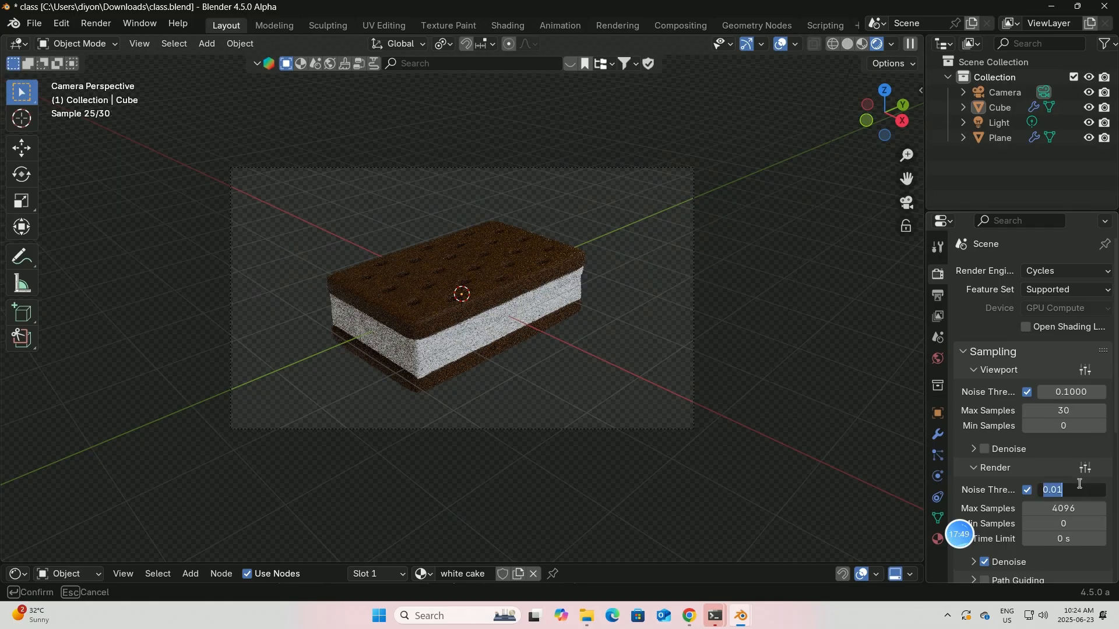
{"action": "type", "text": "0.5"}
{"action": "key", "text": "Return"}
{"action": "left_click", "coordinate": [1057, 508]}
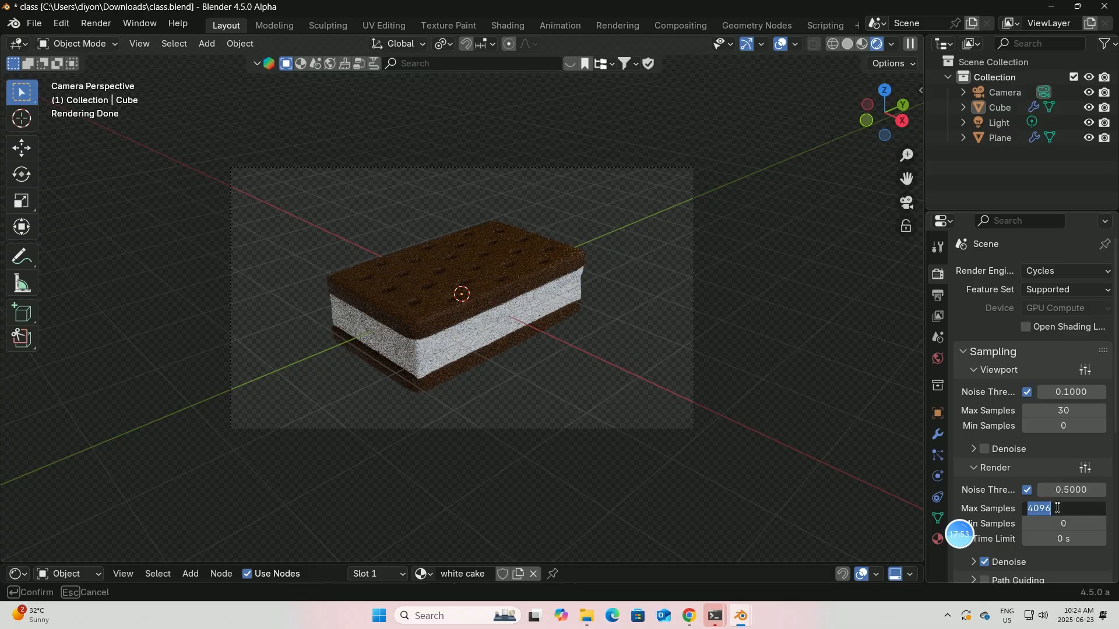
{"action": "key", "text": "BackSpace"}
{"action": "type", "text": "128"}
{"action": "key", "text": "Return"}
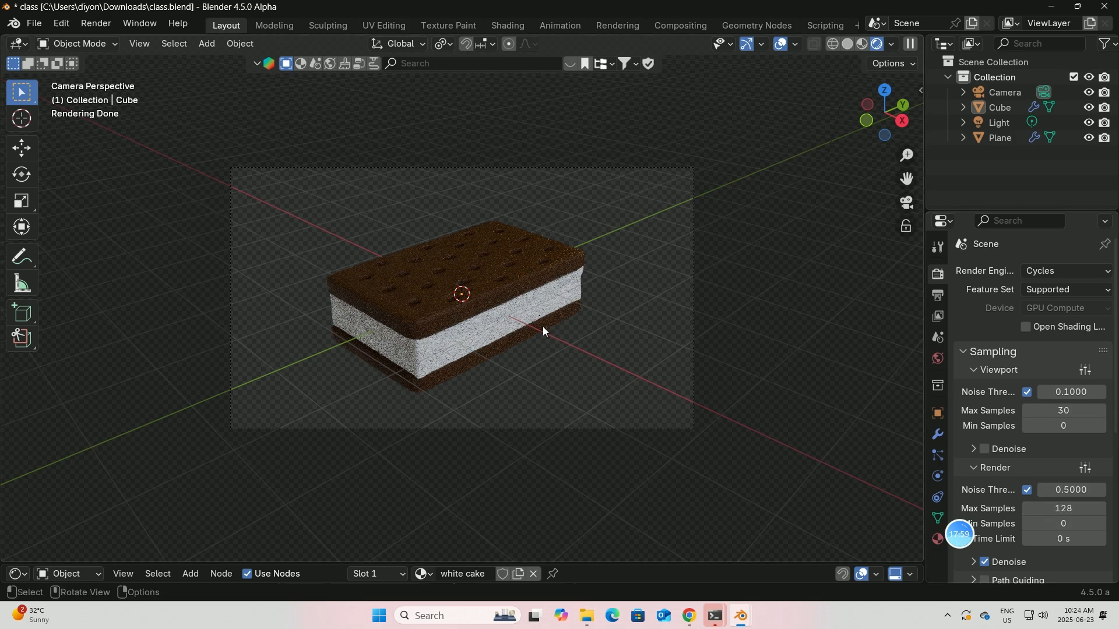
Render the ice cream sandwich image with Cycles and close the render window when it finishes
{"action": "left_click", "coordinate": [100, 26]}
{"action": "left_click", "coordinate": [117, 41]}
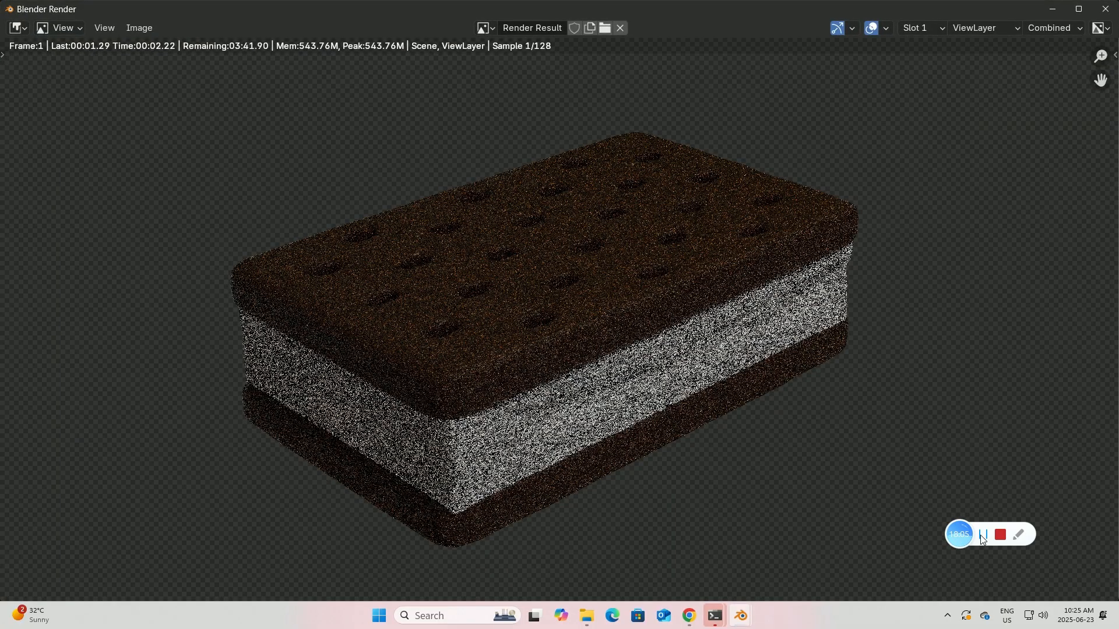
{"action": "left_click", "coordinate": [983, 535]}
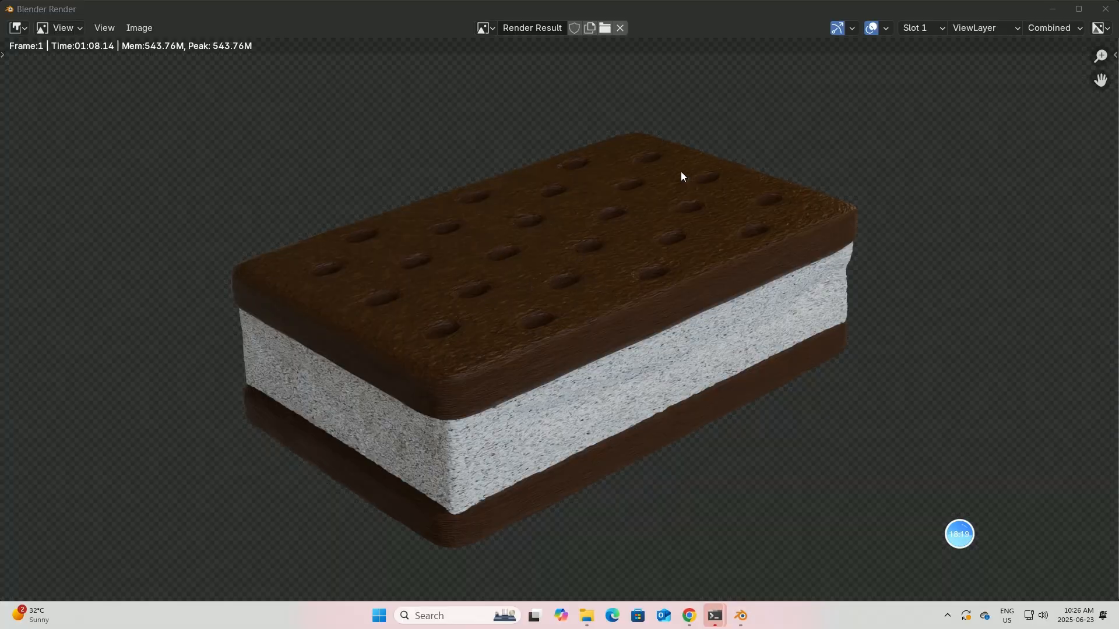
{"action": "left_click", "coordinate": [1106, 9]}
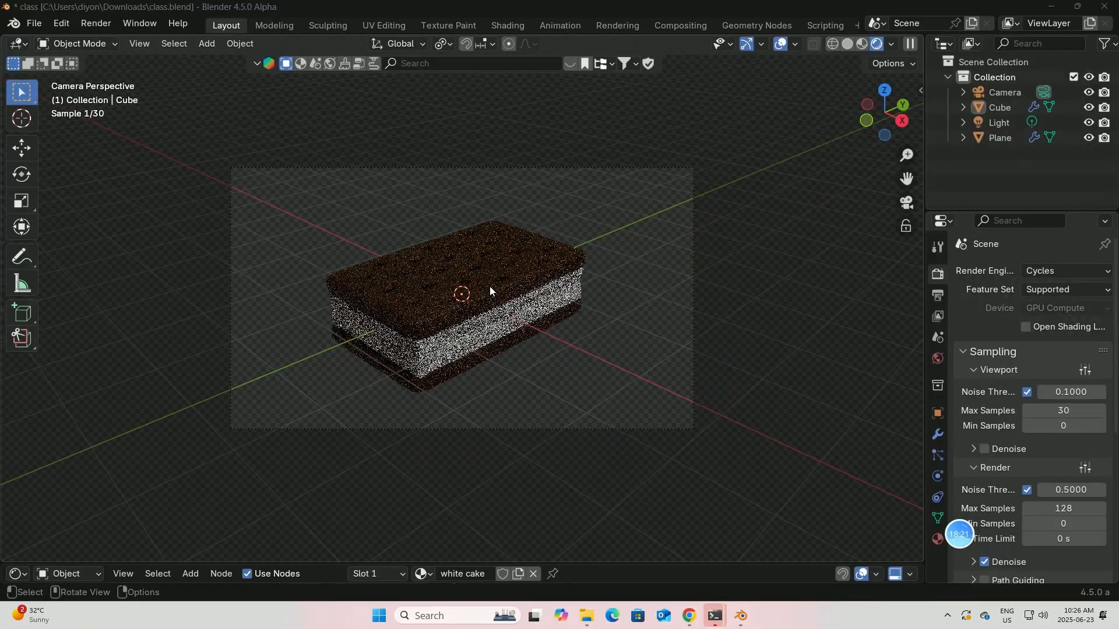
Switch the viewport to material preview and set the roughness of the filling's white cake material to 0.254
{"action": "left_click", "coordinate": [477, 278]}
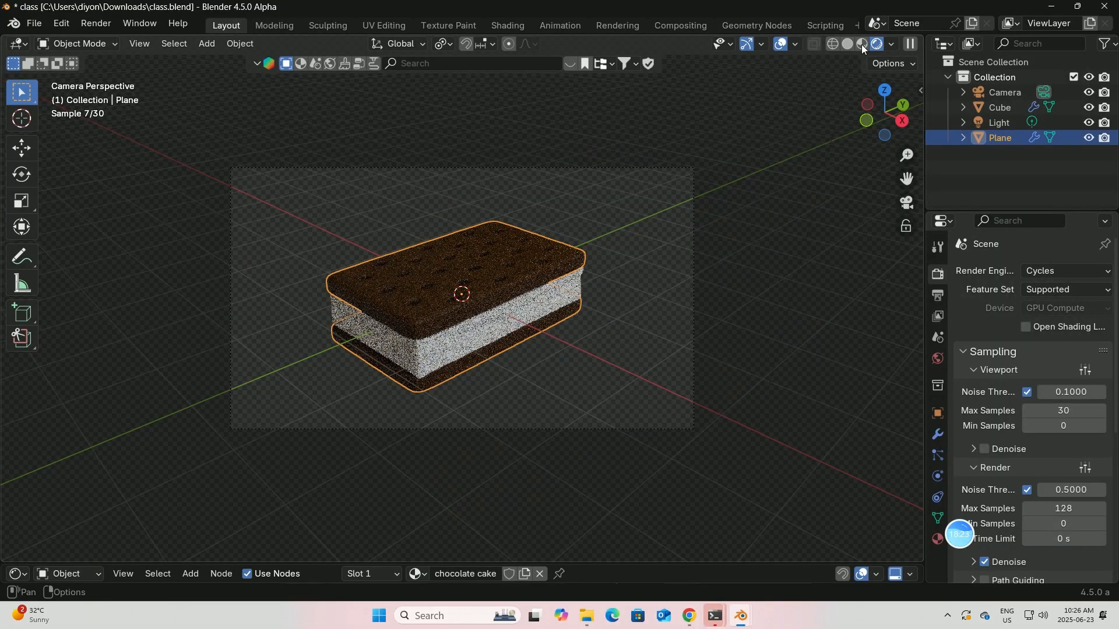
{"action": "left_click", "coordinate": [862, 44]}
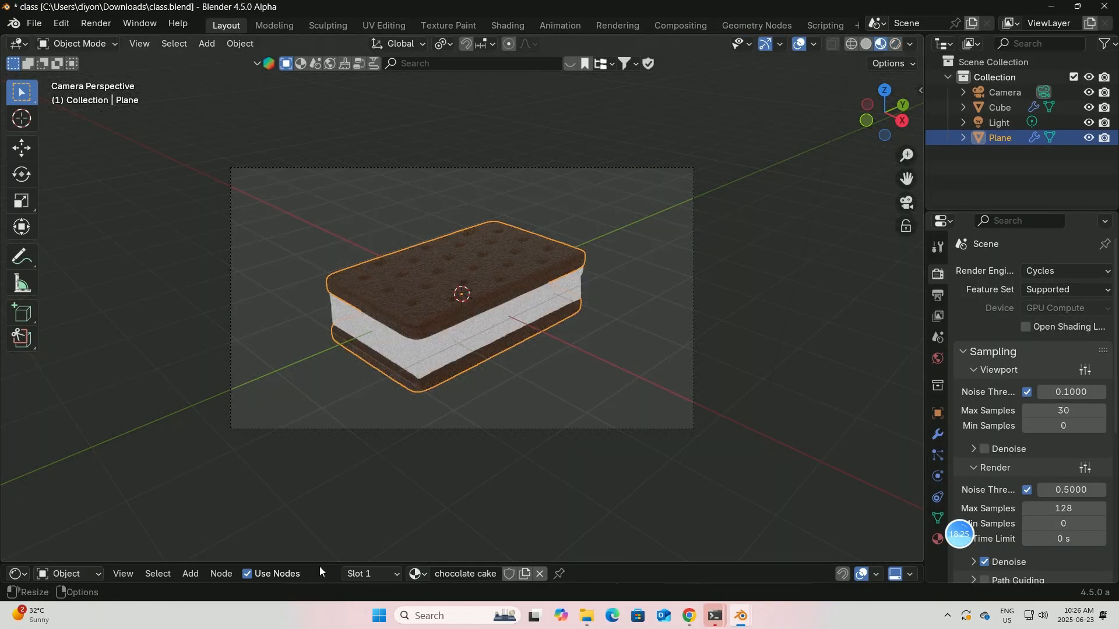
{"action": "left_click_drag", "start_coordinate": [323, 561], "coordinate": [323, 383]}
{"action": "left_click_drag", "start_coordinate": [721, 545], "coordinate": [704, 544]}
{"action": "left_click", "coordinate": [422, 268]}
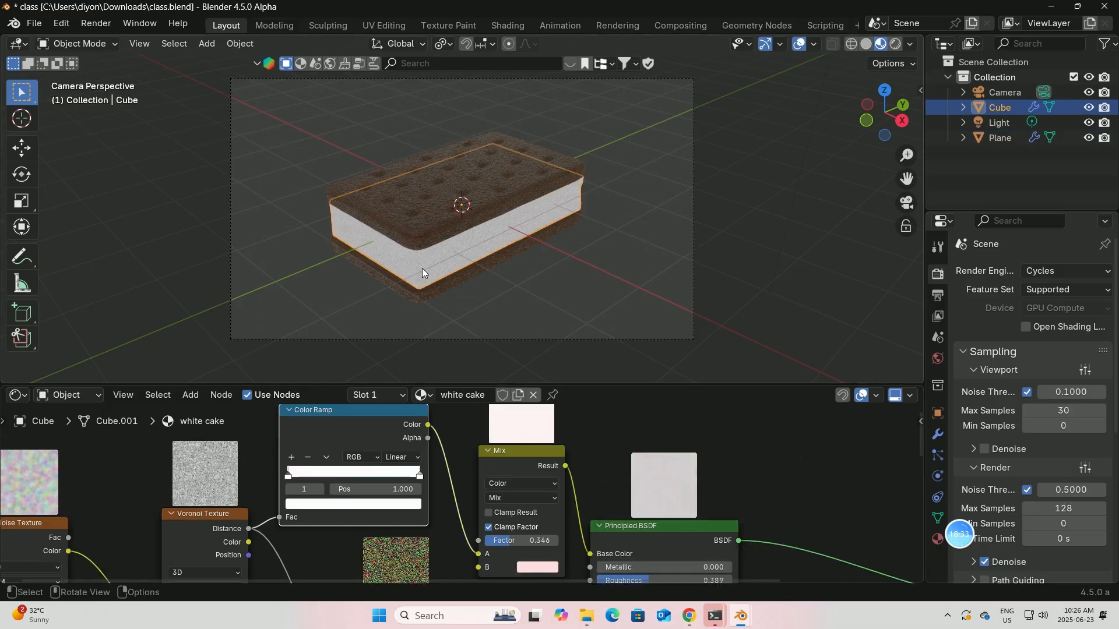
{"action": "scroll", "coordinate": [645, 513], "scroll_direction": "down", "scroll_amount": 3}
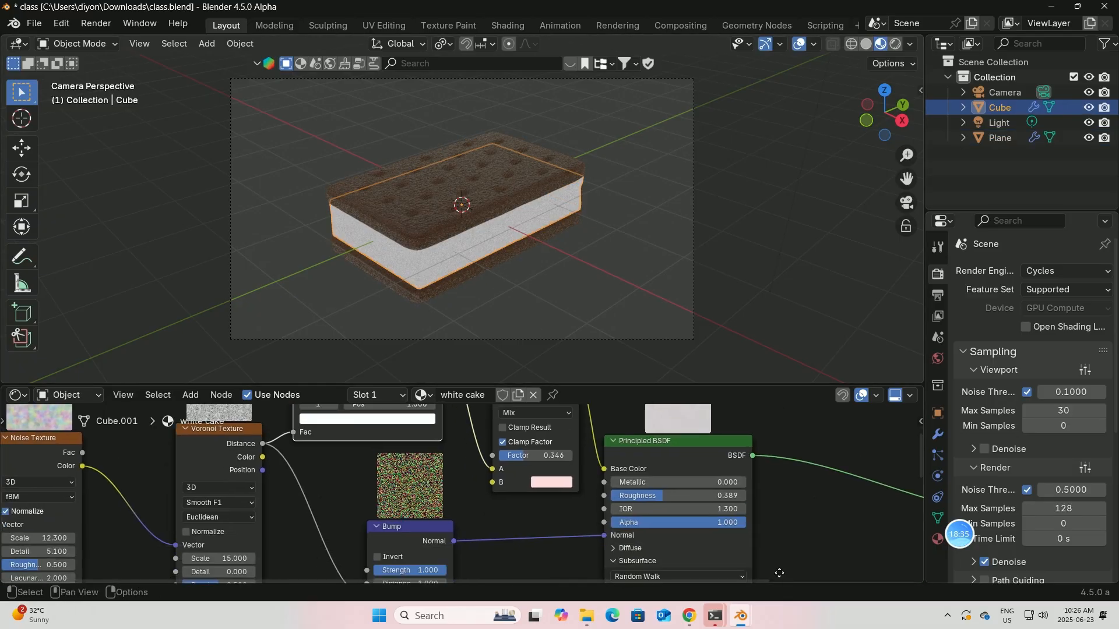
{"action": "mouse_move", "coordinate": [662, 498]}
{"action": "left_mouse_down"}
{"action": "mouse_move", "coordinate": [698, 497]}
{"action": "mouse_move", "coordinate": [644, 495]}
{"action": "left_mouse_up"}
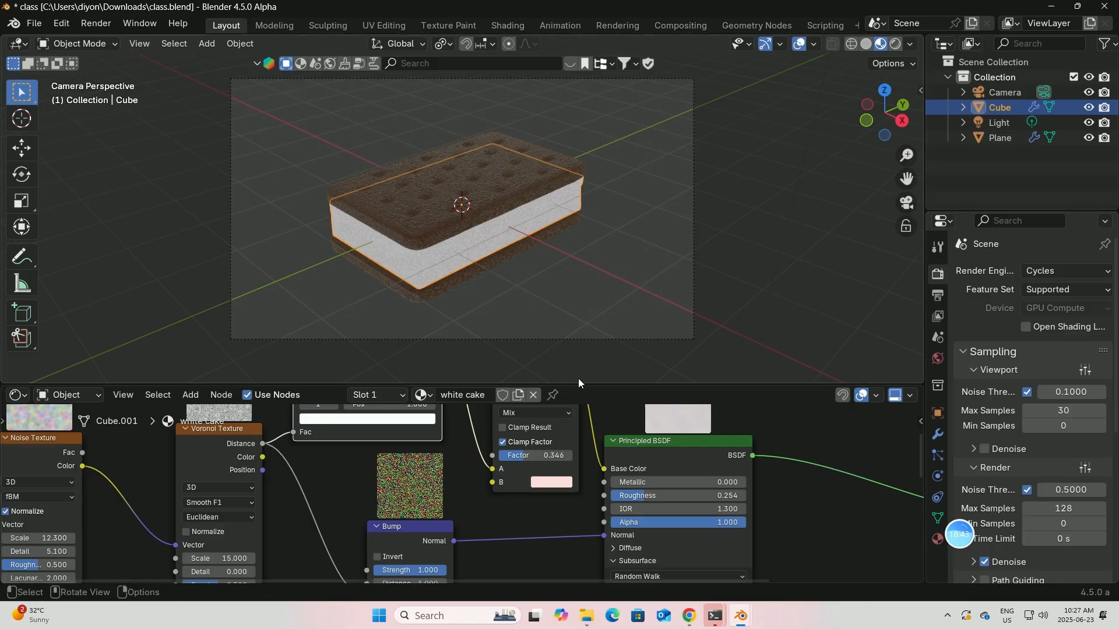
{"action": "left_click_drag", "start_coordinate": [578, 385], "coordinate": [577, 564]}
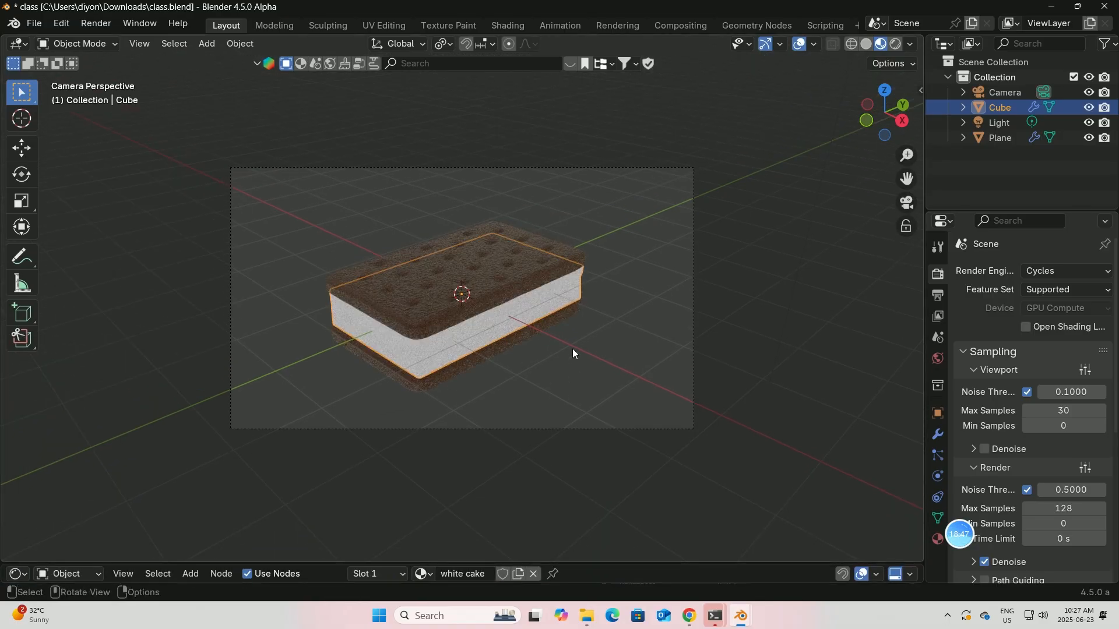
Add a Bevel modifier to the white filling block after its Subdivision modifier
{"action": "scroll", "coordinate": [601, 326], "scroll_direction": "up", "scroll_amount": 2}
{"action": "left_click", "coordinate": [827, 301]}
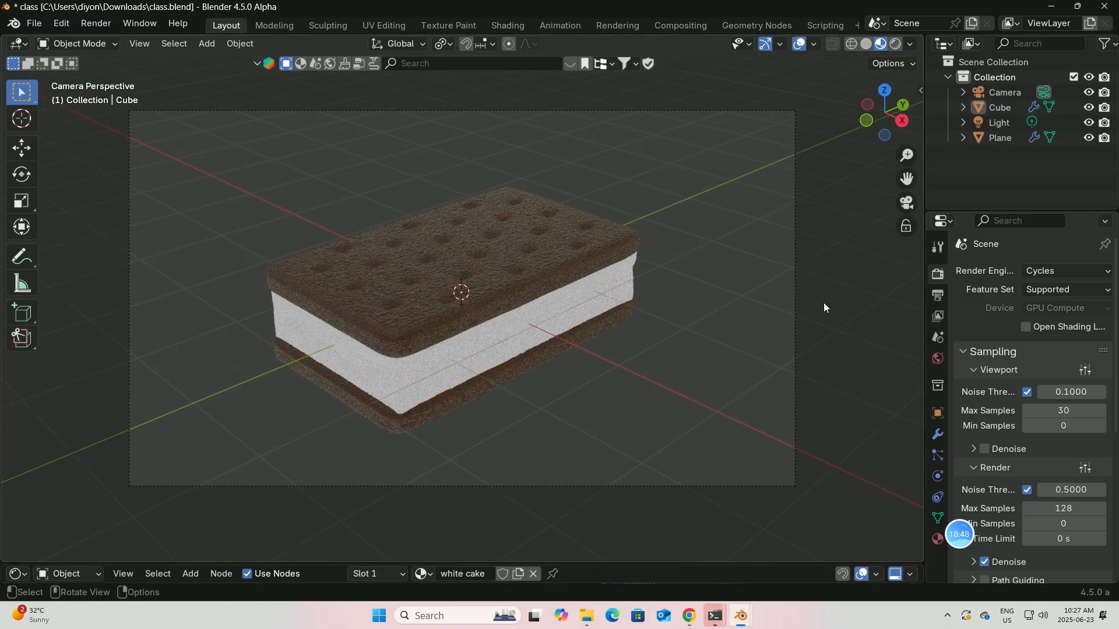
{"action": "left_click", "coordinate": [583, 297]}
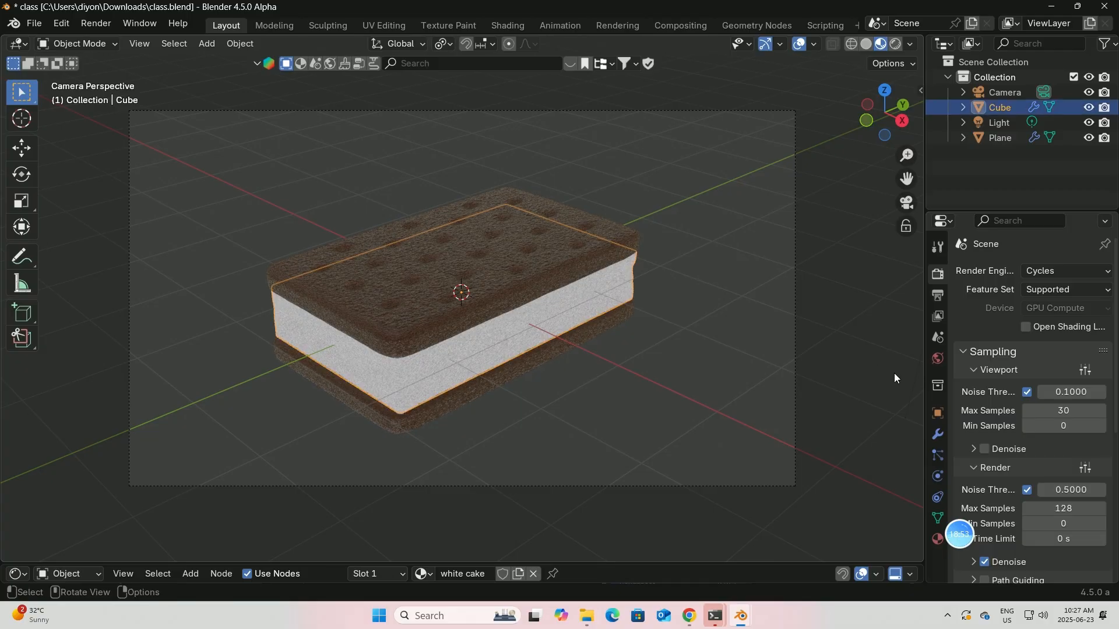
{"action": "left_click", "coordinate": [938, 434]}
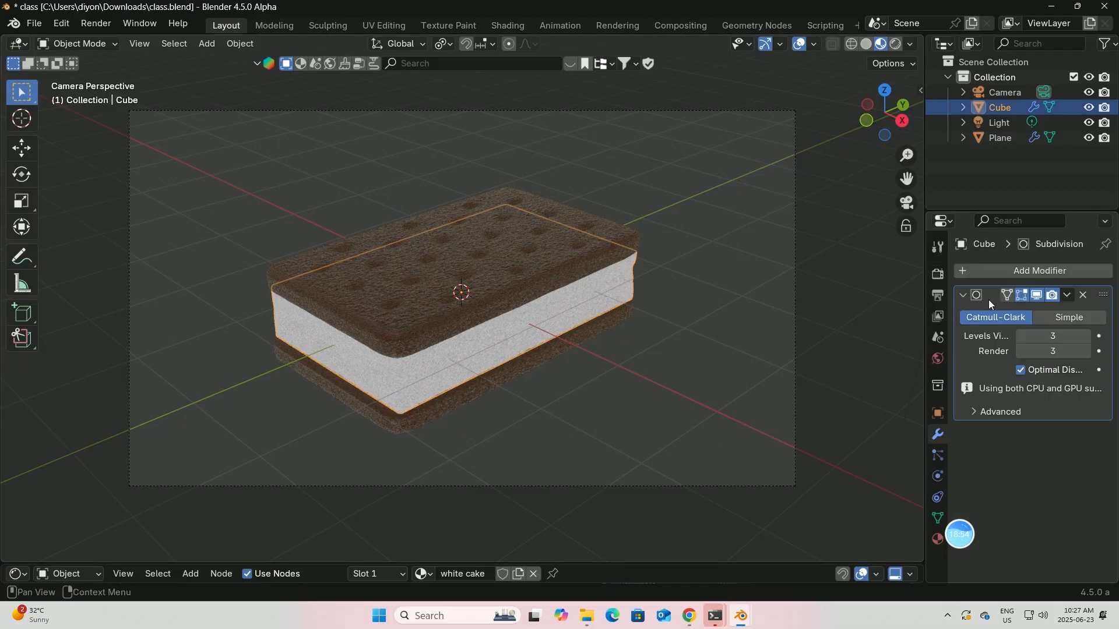
{"action": "left_click", "coordinate": [994, 267]}
{"action": "mouse_move", "coordinate": [994, 267]}
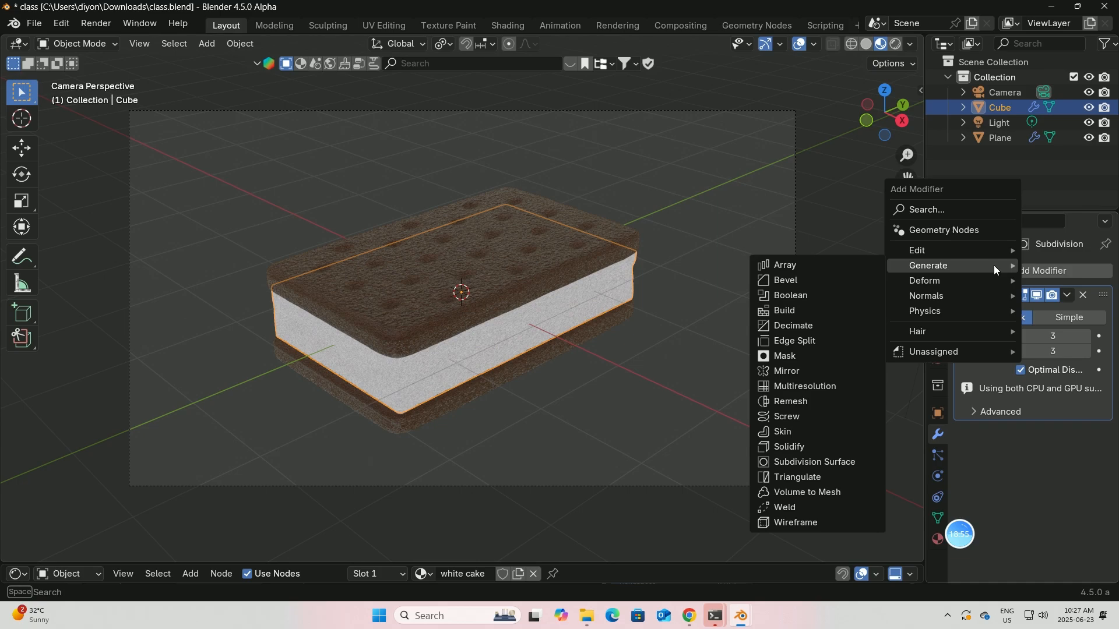
{"action": "left_click", "coordinate": [786, 282]}
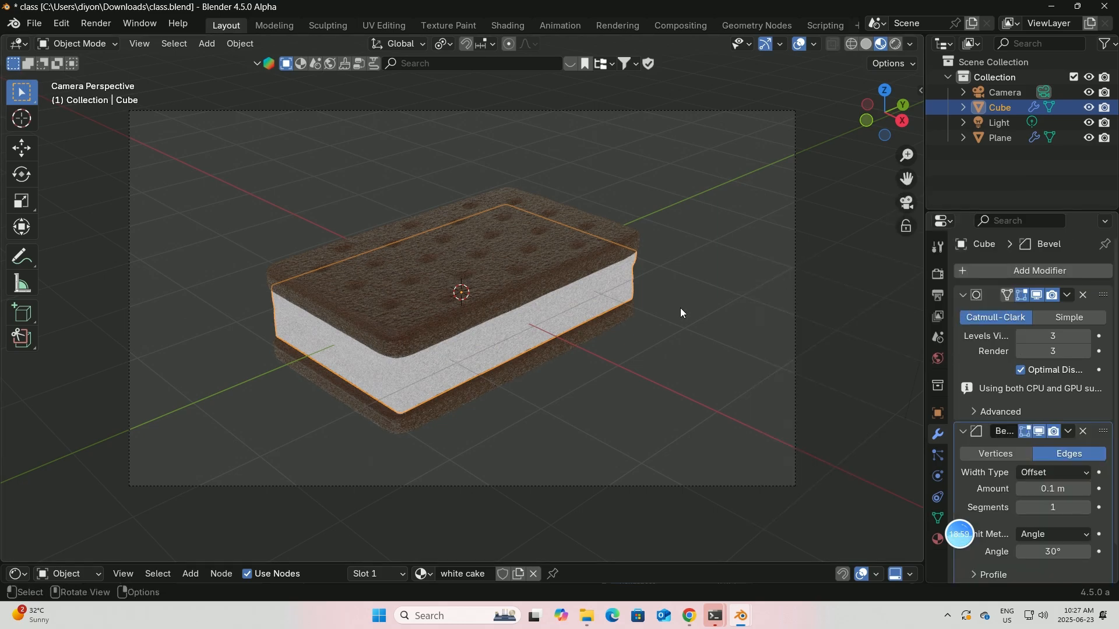
Set the filling's bevel amount to 0.41 m while in Edit Mode and return to Object Mode
{"action": "middle_click_drag", "start_coordinate": [679, 309], "coordinate": [764, 296]}
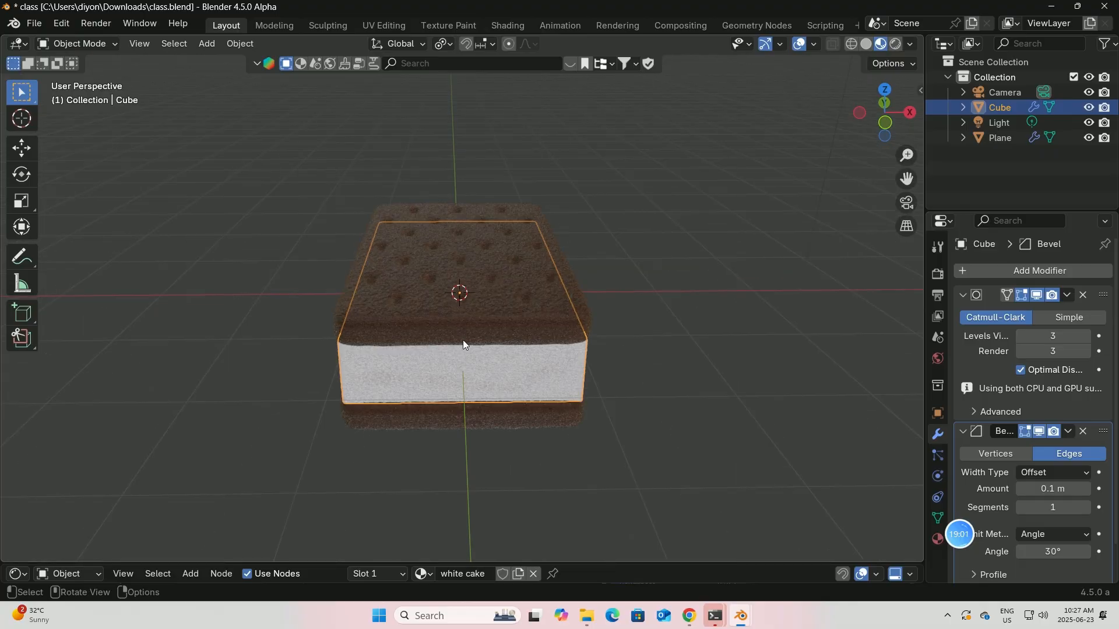
{"action": "left_click", "coordinate": [114, 43]}
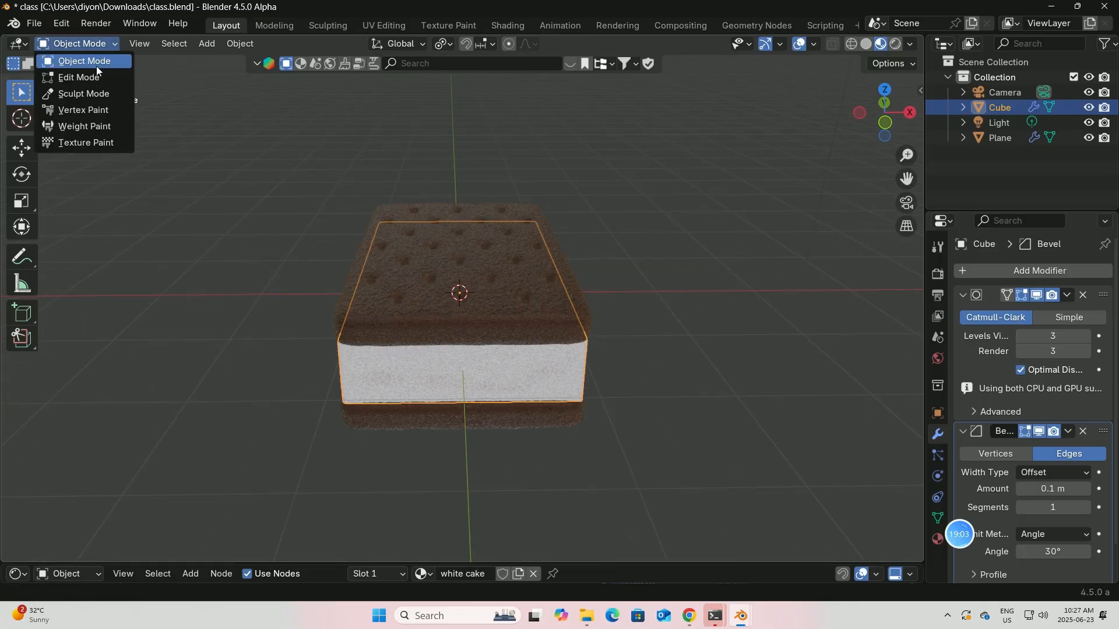
{"action": "left_click", "coordinate": [96, 78]}
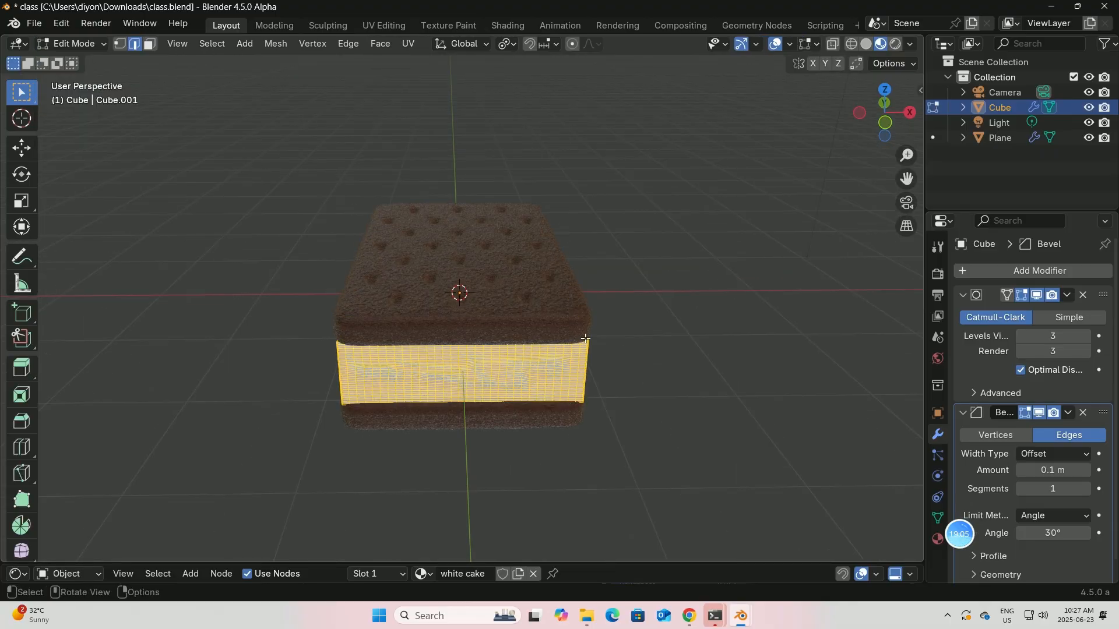
{"action": "left_click_drag", "start_coordinate": [1052, 470], "coordinate": [1052, 470]}
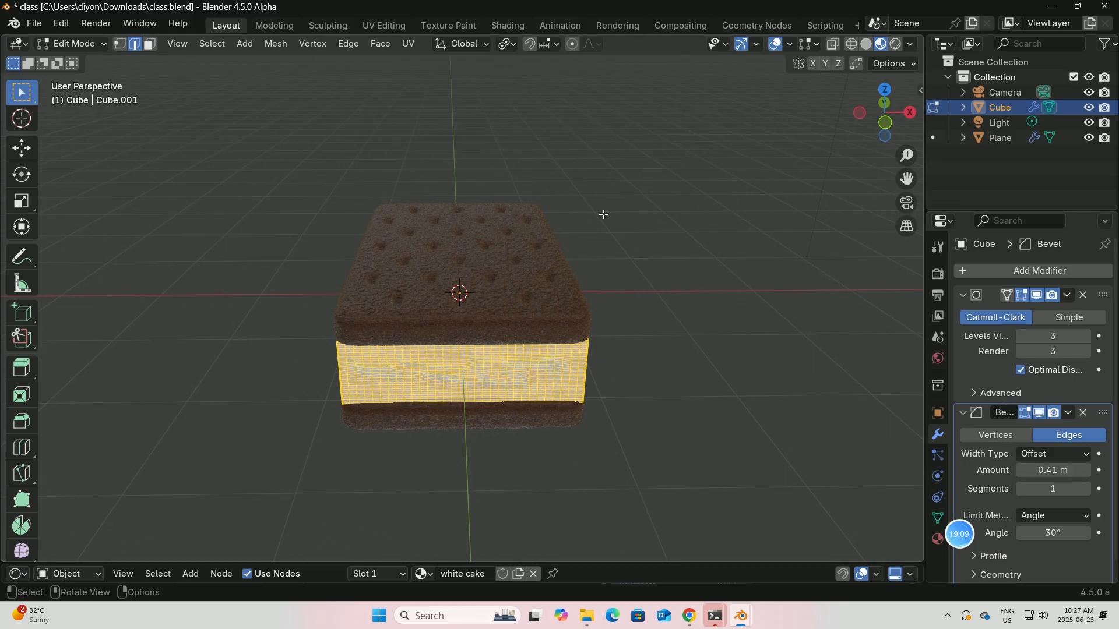
{"action": "left_click", "coordinate": [104, 44]}
{"action": "left_click", "coordinate": [93, 61]}
Examine the filling's edges from several sides and deselect it to inspect the whole sandwich
{"action": "middle_click_drag", "start_coordinate": [637, 317], "coordinate": [571, 347]}
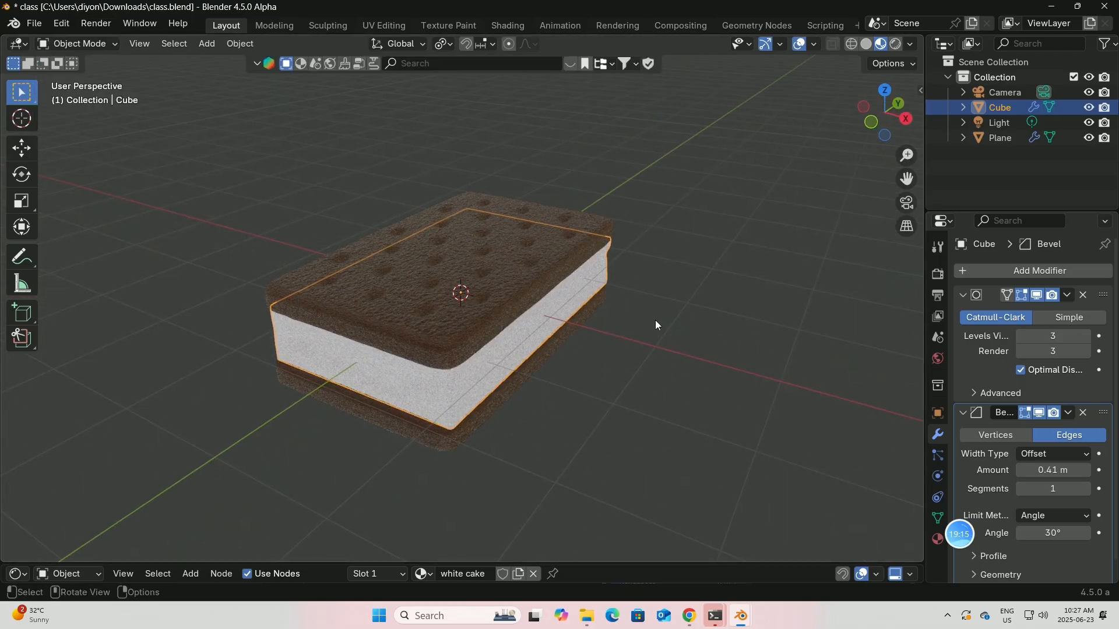
{"action": "scroll", "coordinate": [614, 327], "scroll_direction": "up", "scroll_amount": 4}
{"action": "middle_click_drag", "start_coordinate": [610, 331], "coordinate": [649, 324]}
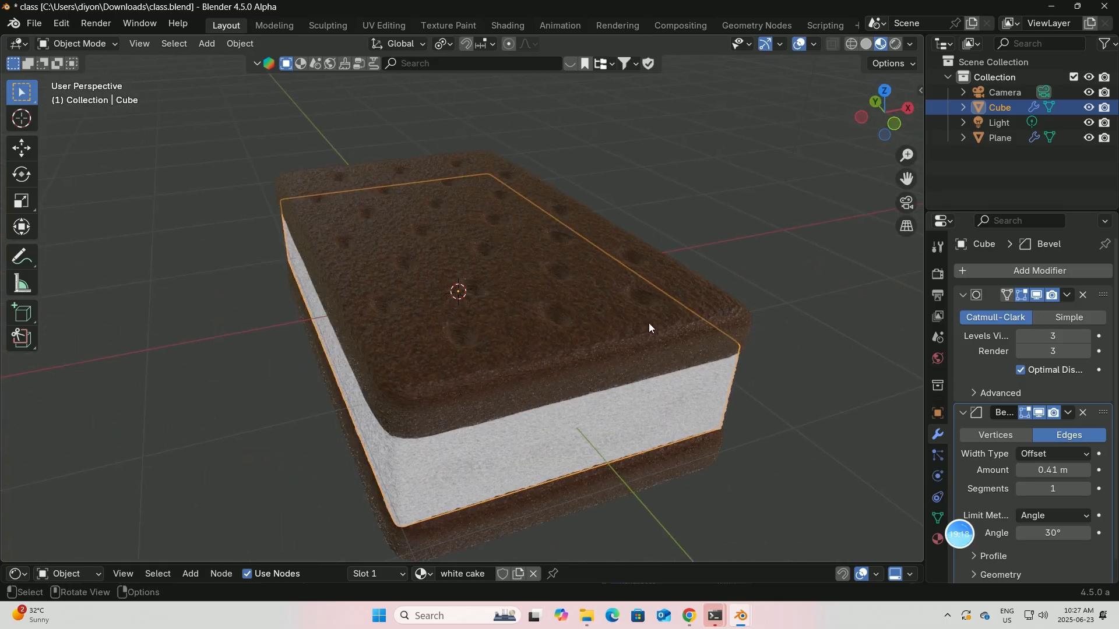
{"action": "left_click", "coordinate": [780, 268]}
{"action": "middle_click_drag", "start_coordinate": [781, 277], "coordinate": [765, 335]}
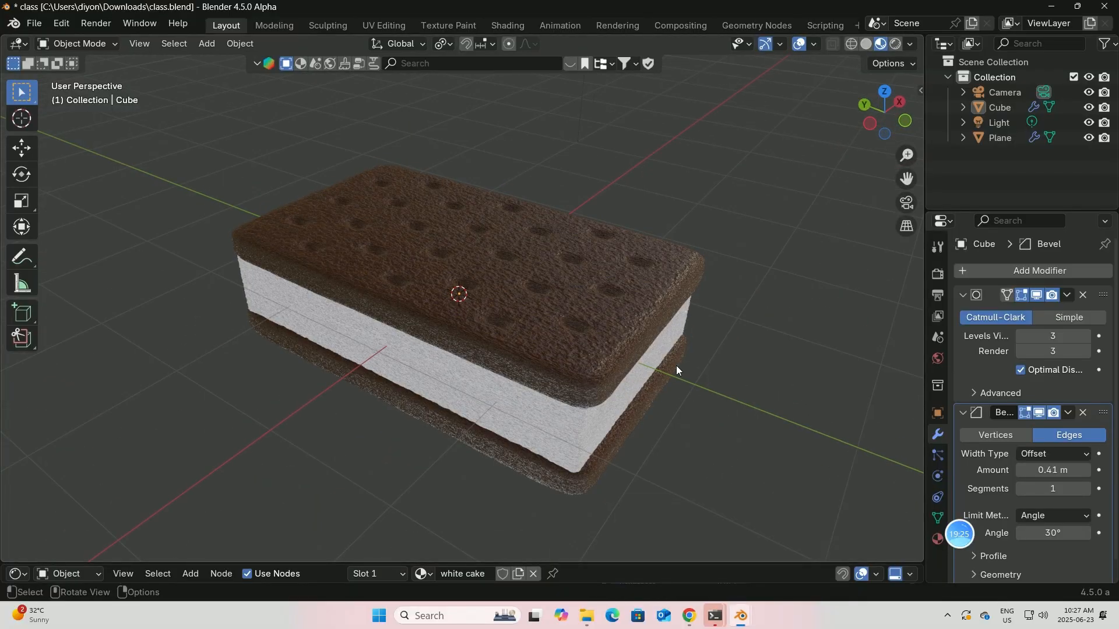
{"action": "mouse_move", "coordinate": [961, 534]}
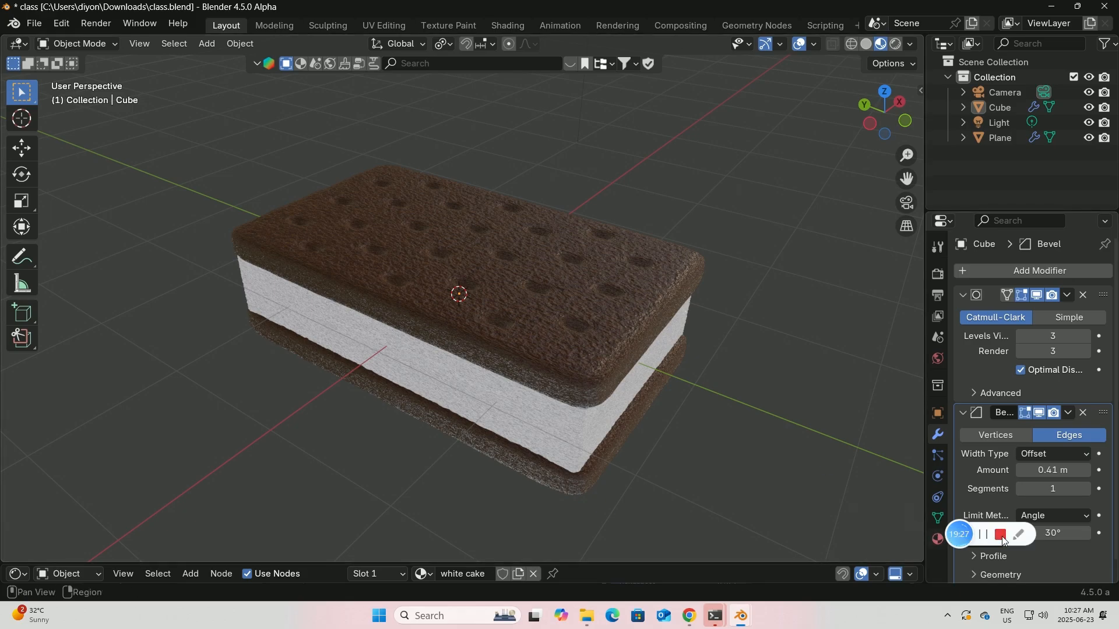
{"action": "left_click", "coordinate": [1000, 535]}
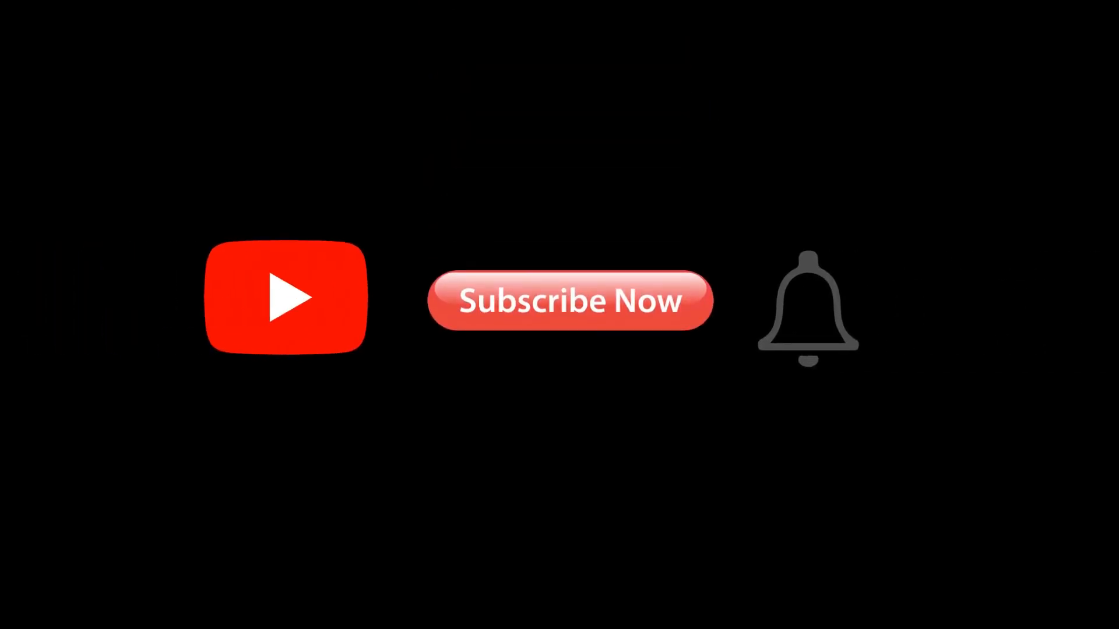